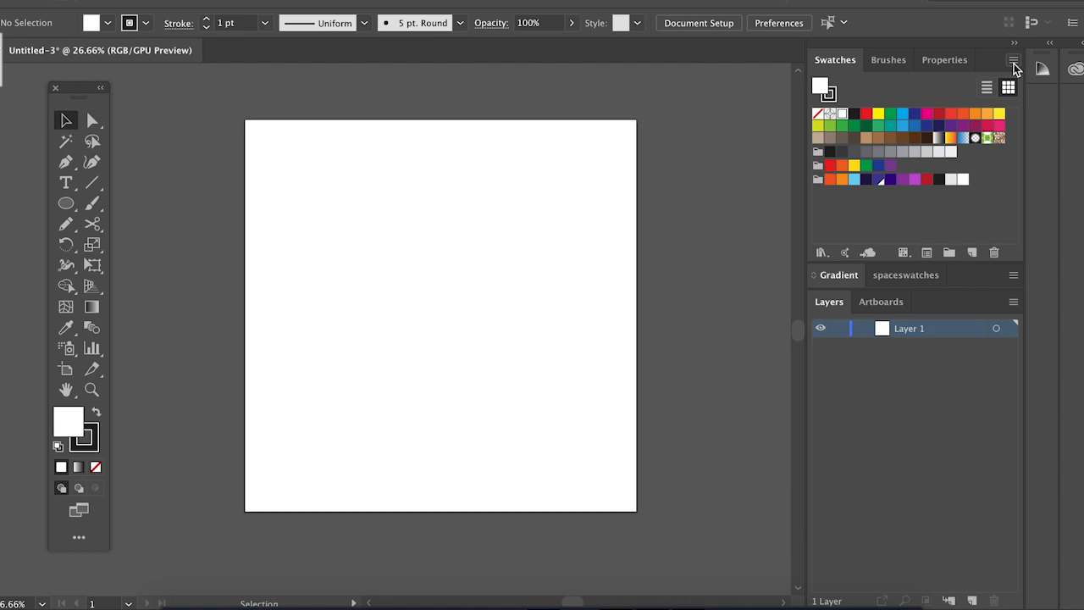
Step: Open the file browser for loading another swatch library
{"action": "left_click", "coordinate": [1014, 61]}
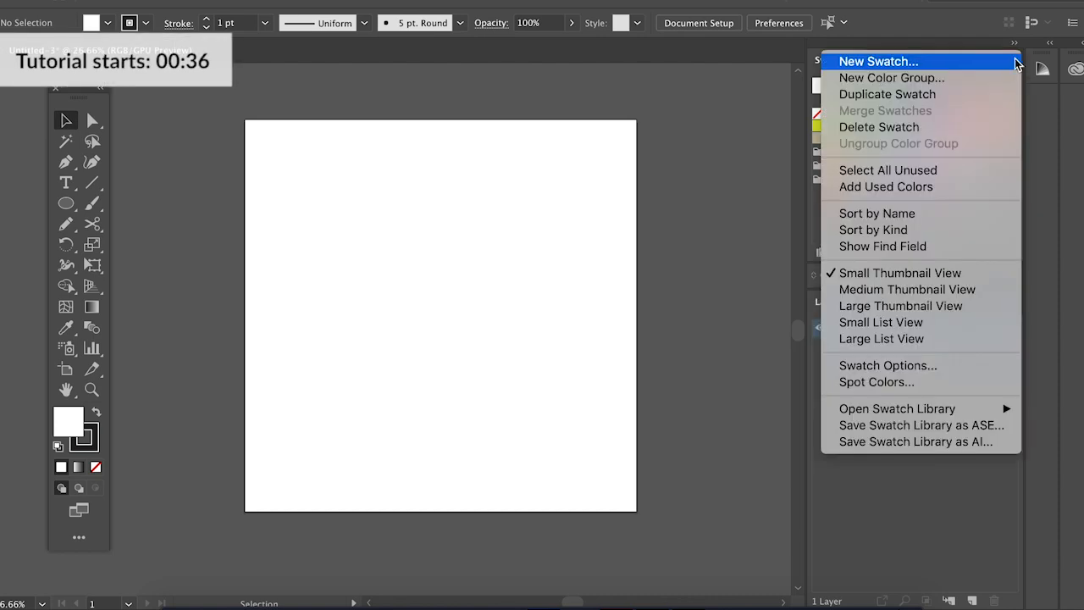
{"action": "mouse_move", "coordinate": [903, 413]}
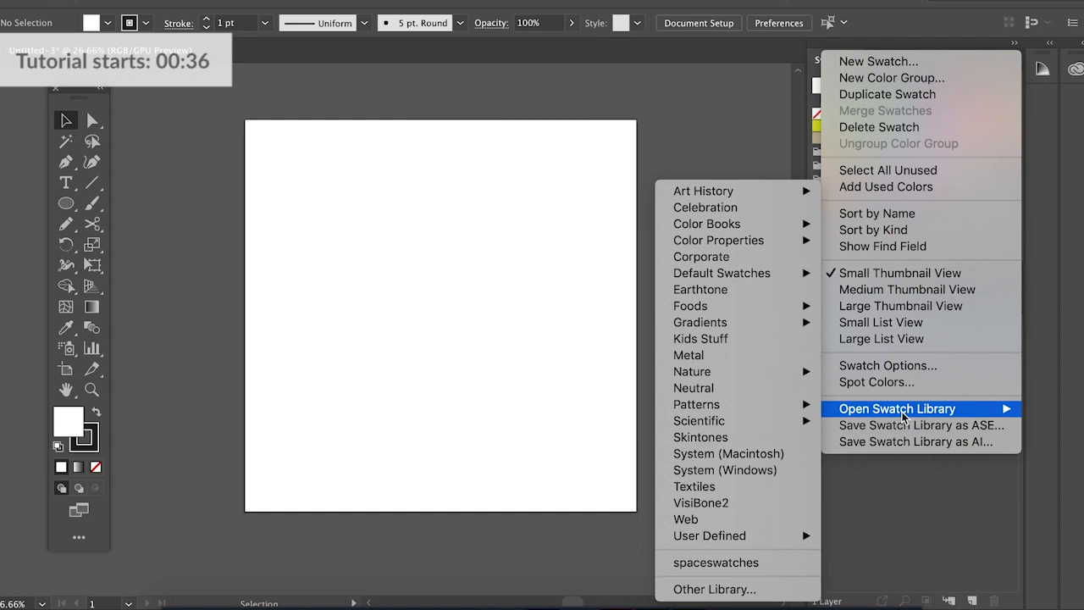
{"action": "left_click", "coordinate": [741, 590]}
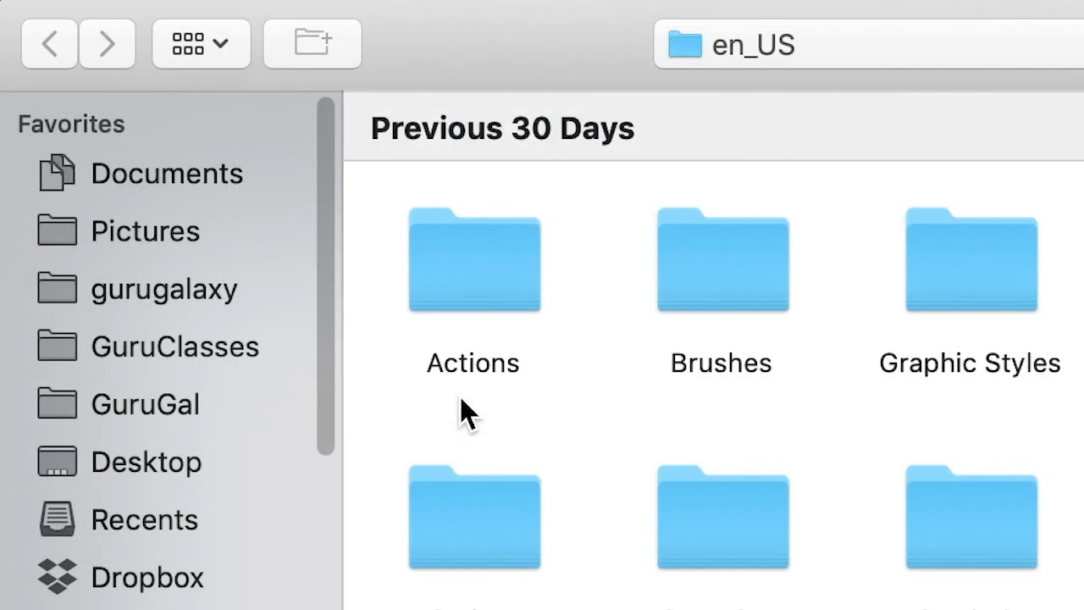
{"action": "left_click", "coordinate": [247, 182]}
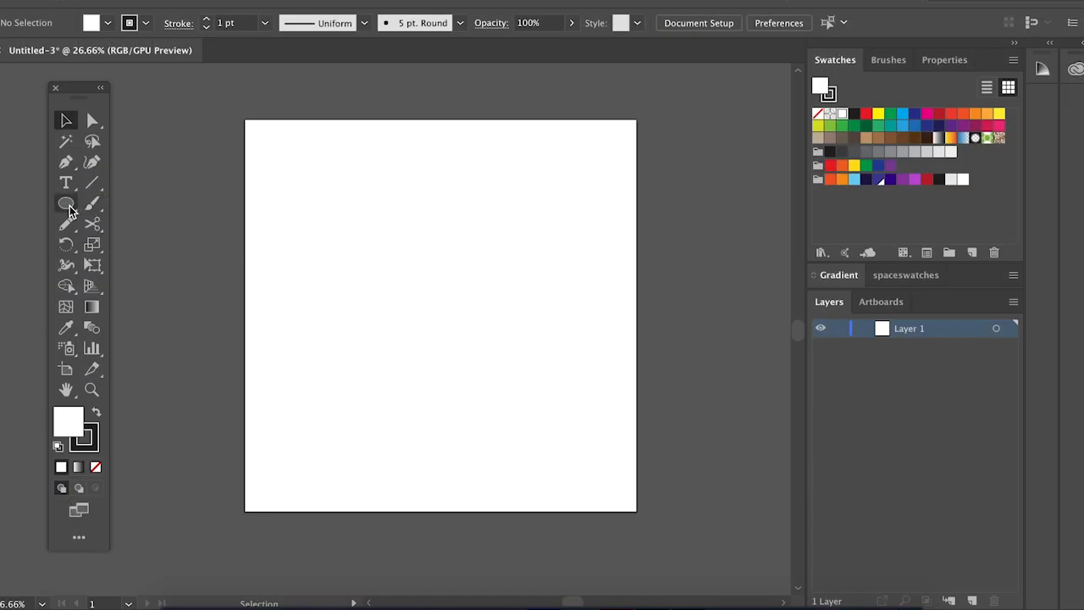
Step: Draw a large circle from the artboard's center with a near-black swatch fill and no stroke
{"action": "left_click", "coordinate": [70, 206]}
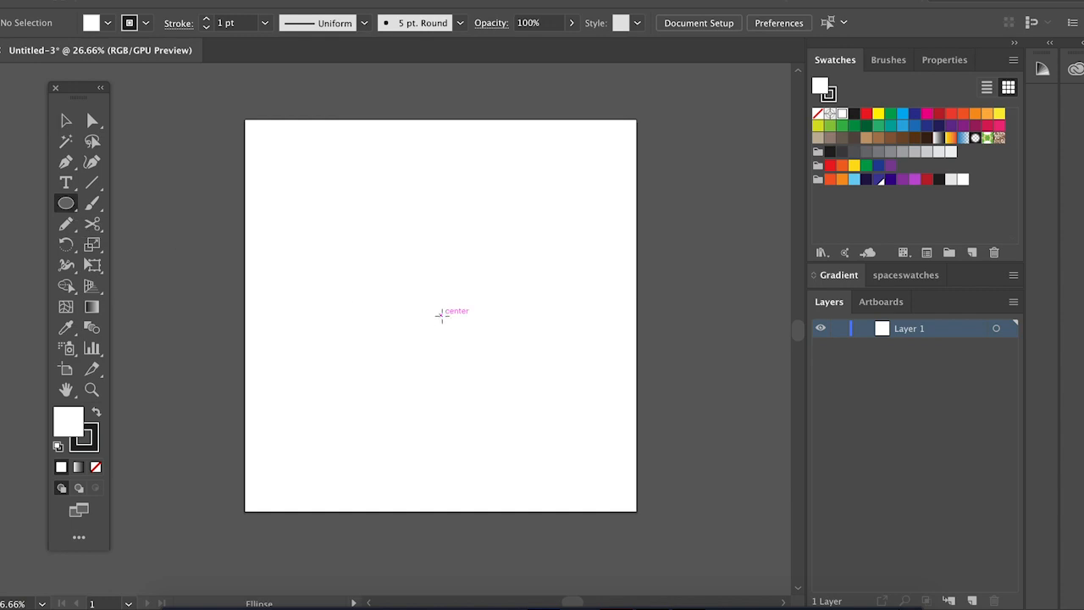
{"action": "mouse_move", "coordinate": [440, 315]}
{"action": "left_mouse_down"}
{"action": "mouse_move", "coordinate": [574, 181]}
{"action": "mouse_move", "coordinate": [563, 194]}
{"action": "left_mouse_up"}
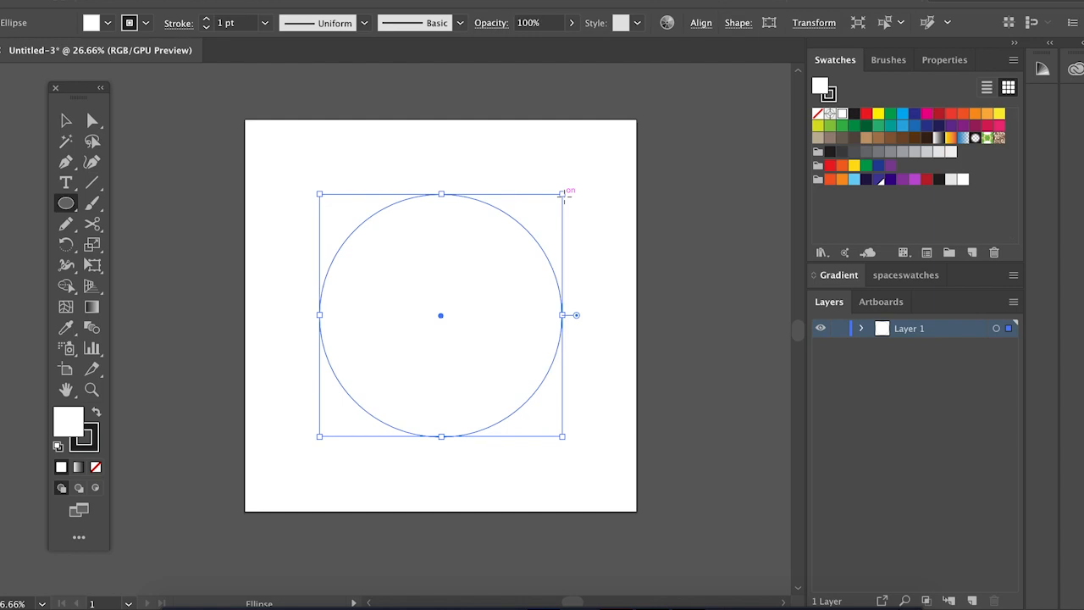
{"action": "left_click", "coordinate": [938, 180]}
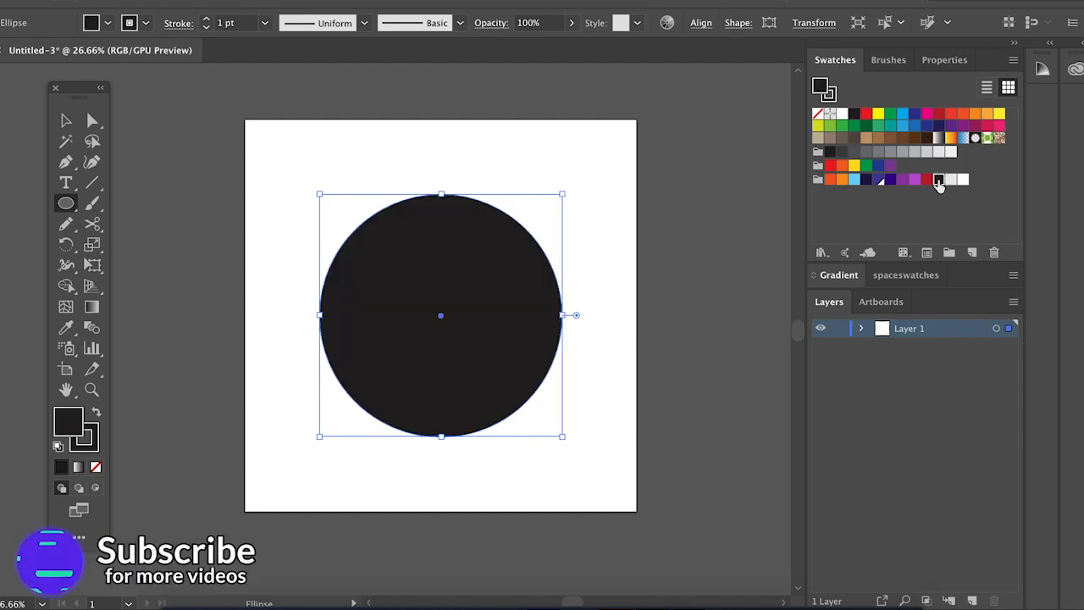
{"action": "left_click", "coordinate": [94, 448]}
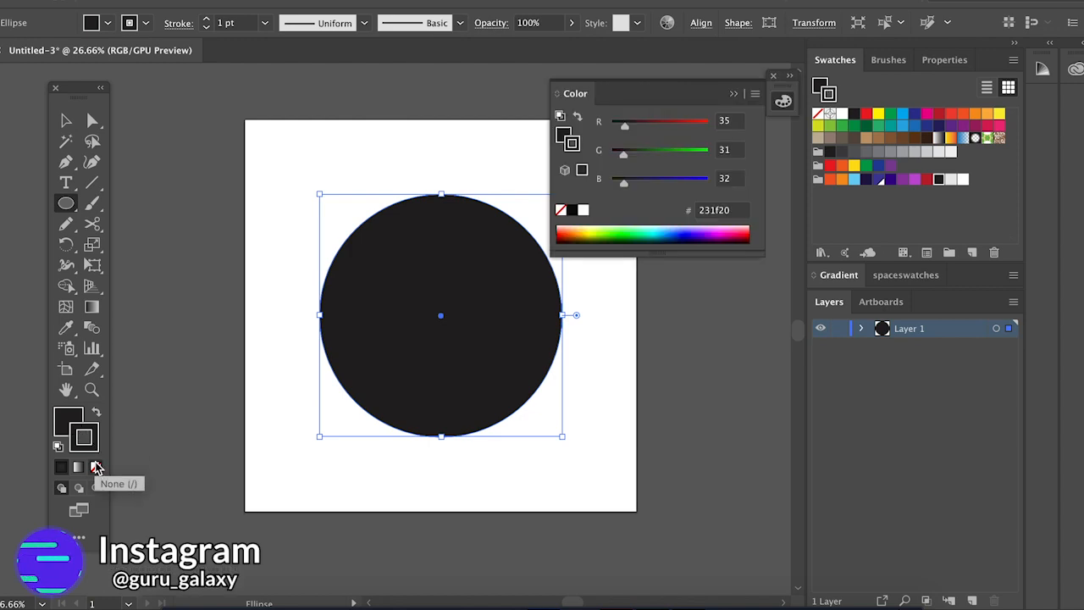
{"action": "left_click", "coordinate": [96, 466]}
{"action": "left_click", "coordinate": [734, 91]}
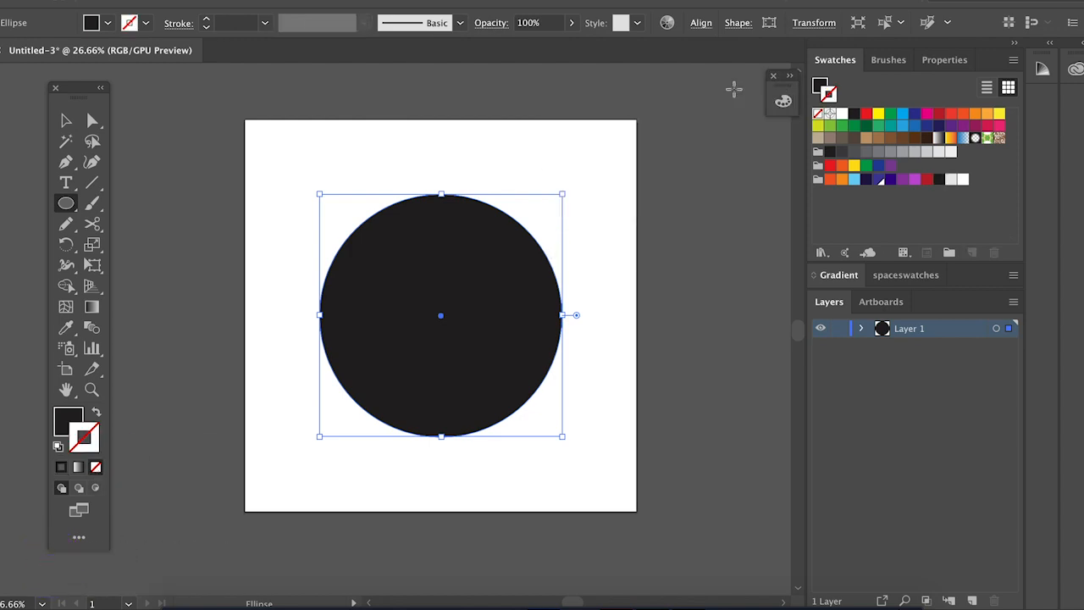
Step: In outline view, draw a closed Curvature tool shape whose wavy upper edge crosses the circle's middle and whose base loops below the circle
{"action": "key", "text": "ctrl+y"}
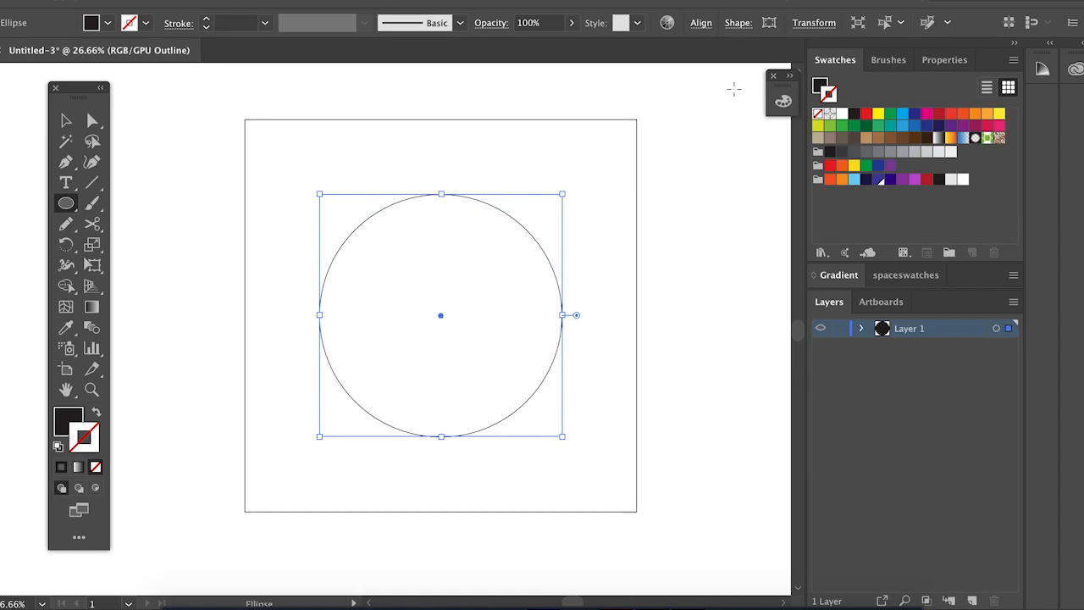
{"action": "left_click", "coordinate": [98, 172]}
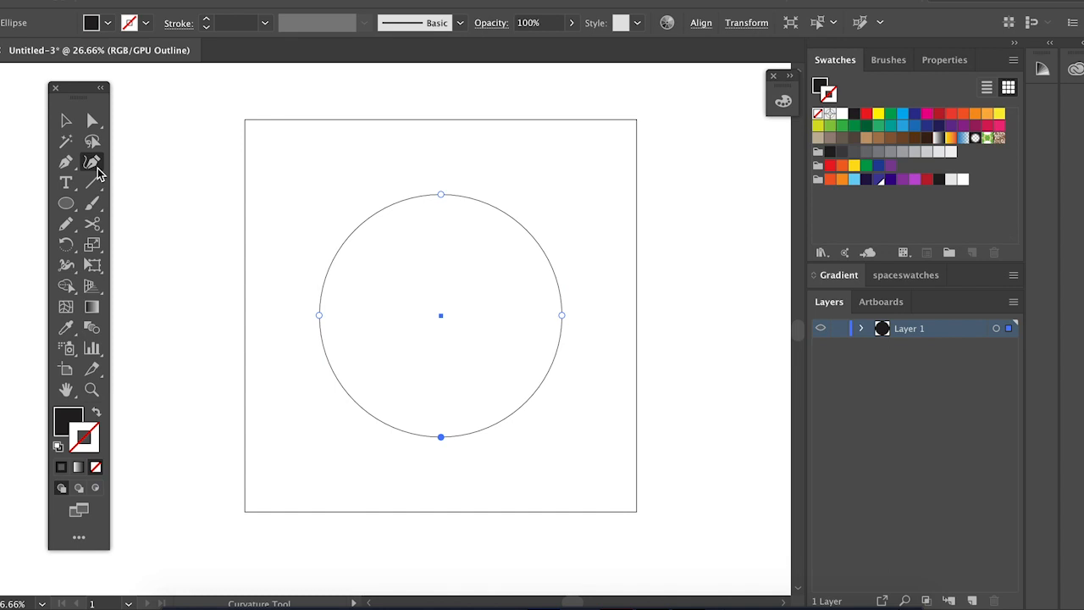
{"action": "left_click", "coordinate": [282, 349]}
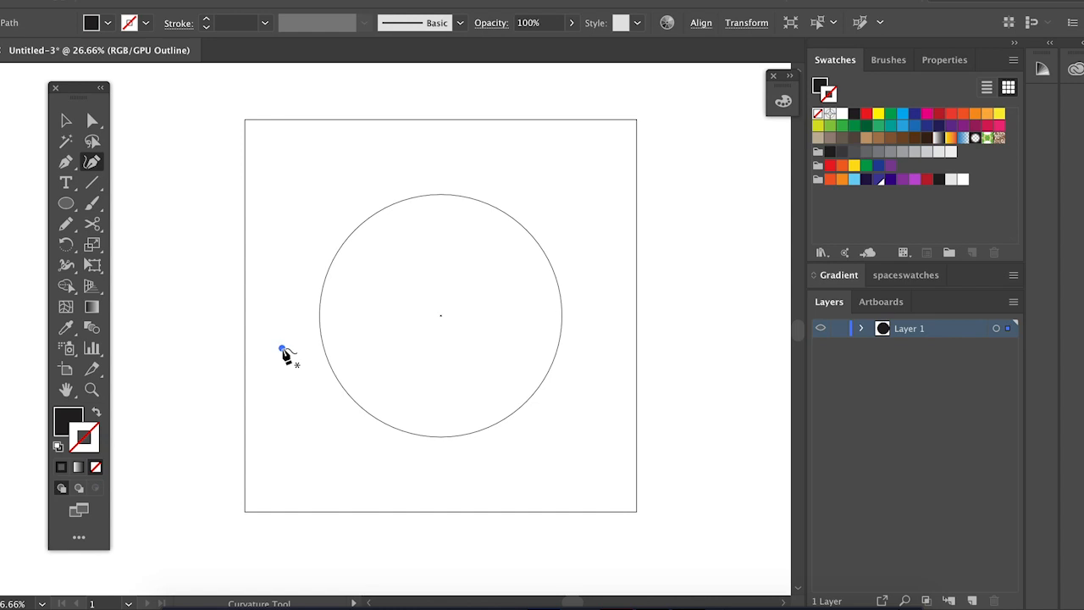
{"action": "left_click", "coordinate": [367, 318]}
{"action": "left_click", "coordinate": [453, 350]}
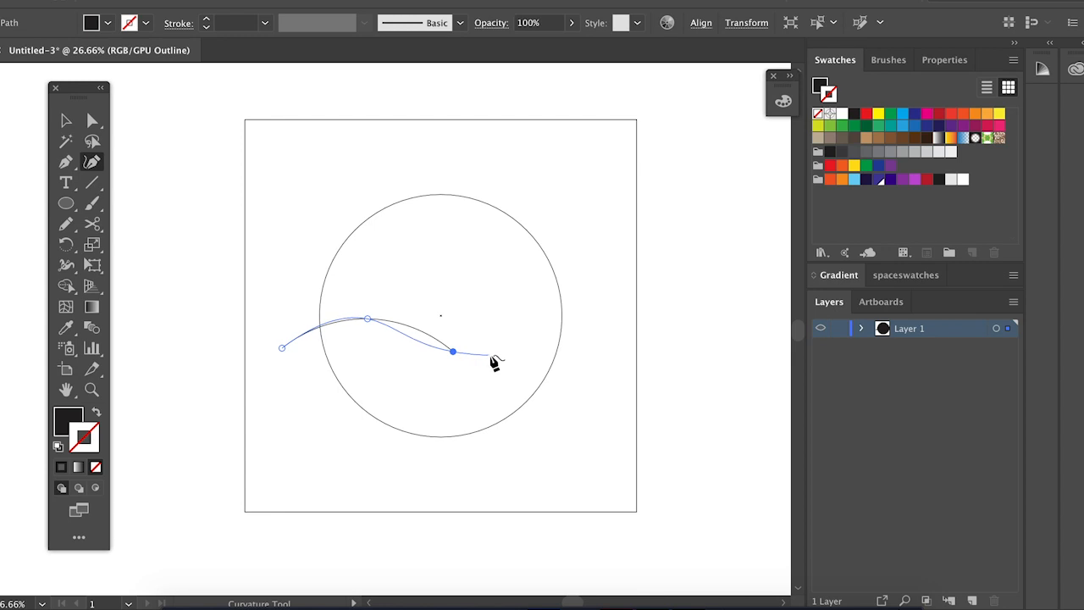
{"action": "left_click", "coordinate": [514, 343]}
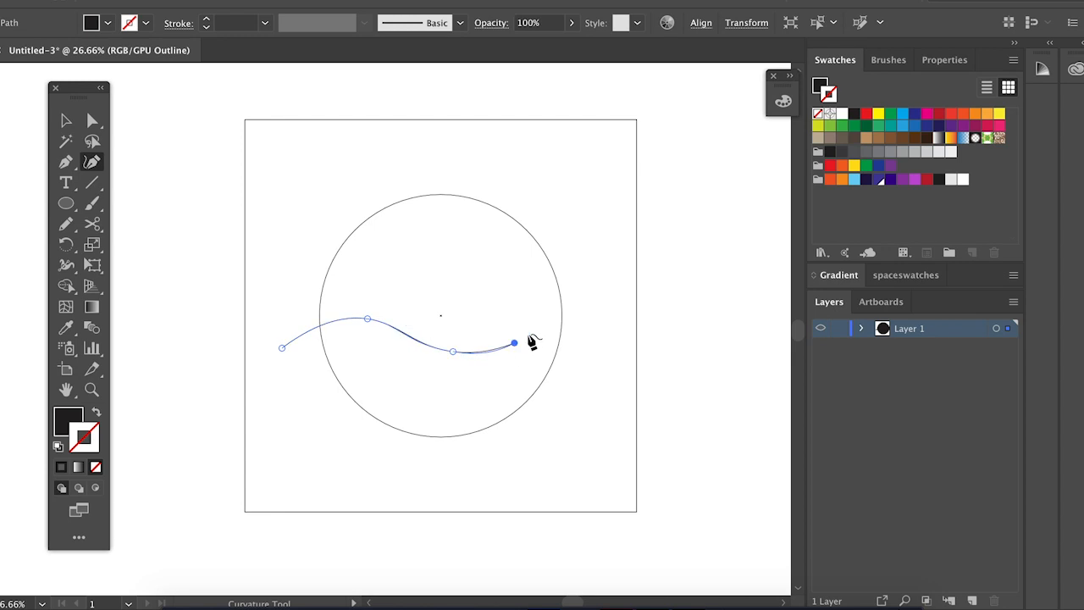
{"action": "left_click", "coordinate": [572, 314]}
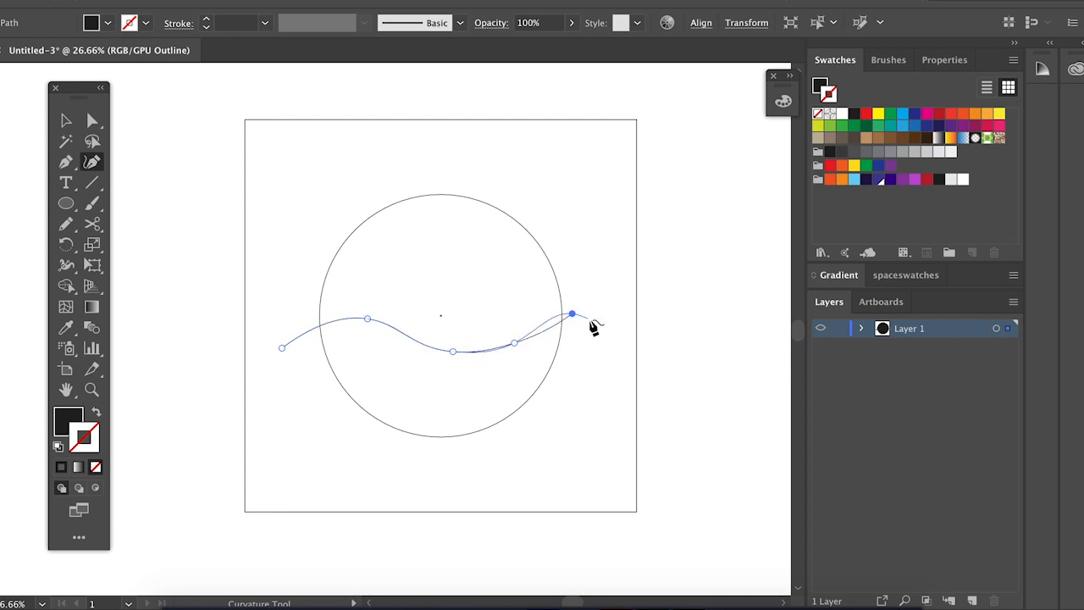
{"action": "left_click", "coordinate": [593, 320]}
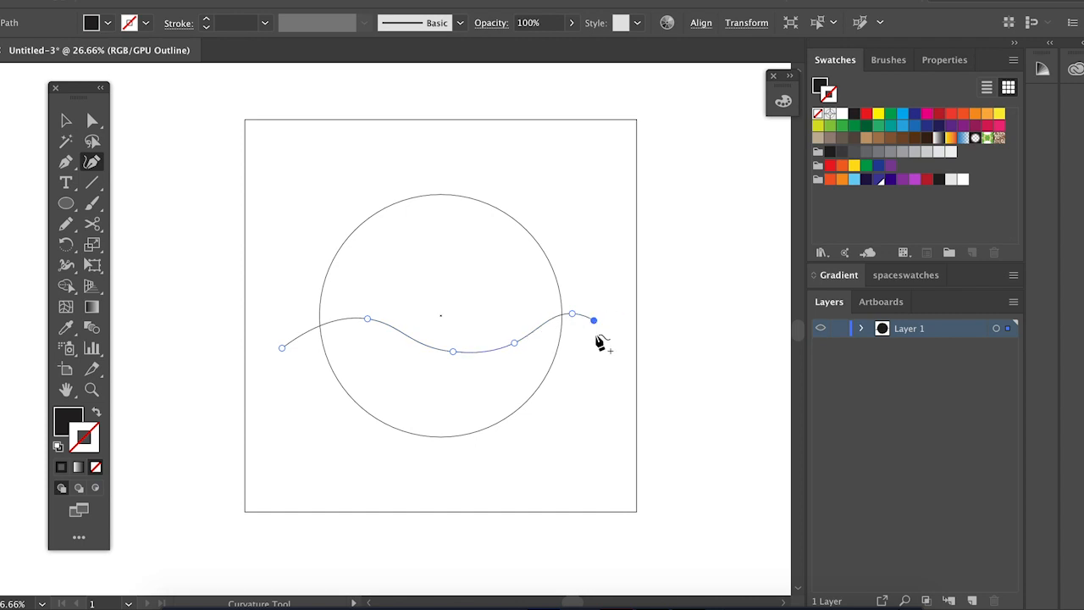
{"action": "left_click", "coordinate": [596, 427]}
{"action": "left_click", "coordinate": [473, 495]}
{"action": "left_click", "coordinate": [340, 462]}
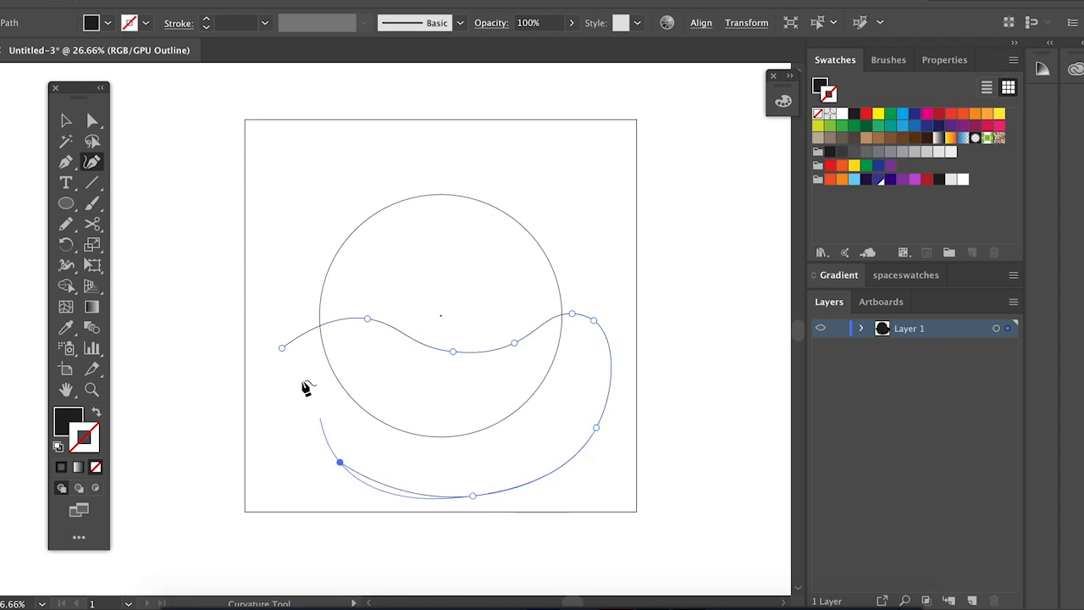
{"action": "left_click", "coordinate": [282, 349]}
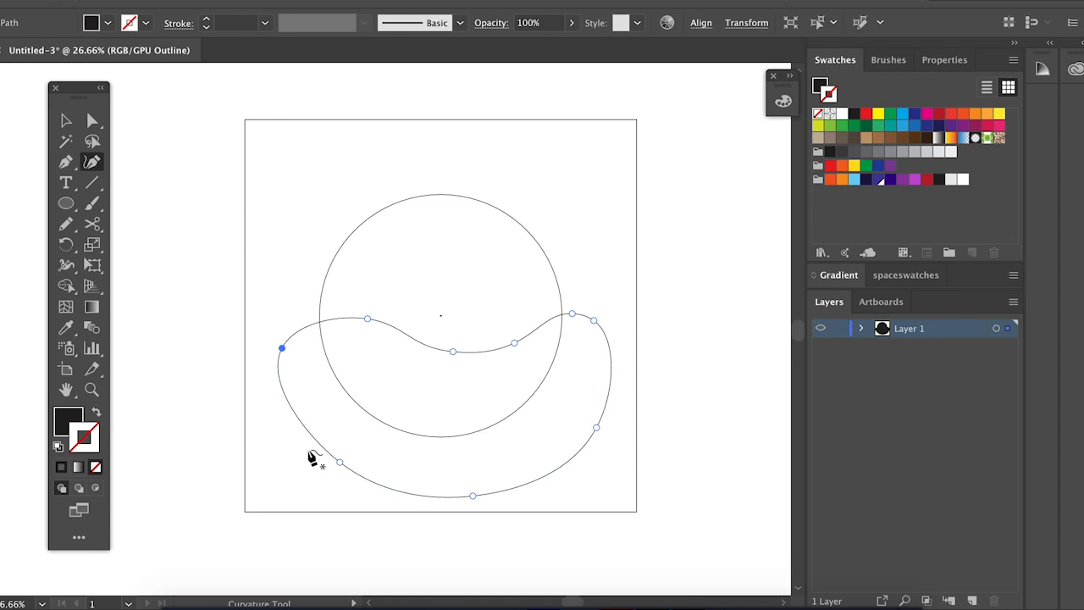
{"action": "left_click", "coordinate": [339, 461]}
Step: Draw a second, larger closed curve whose upper edge slopes down across the circle from upper left to right and encloses the area below
{"action": "left_click", "coordinate": [306, 268]}
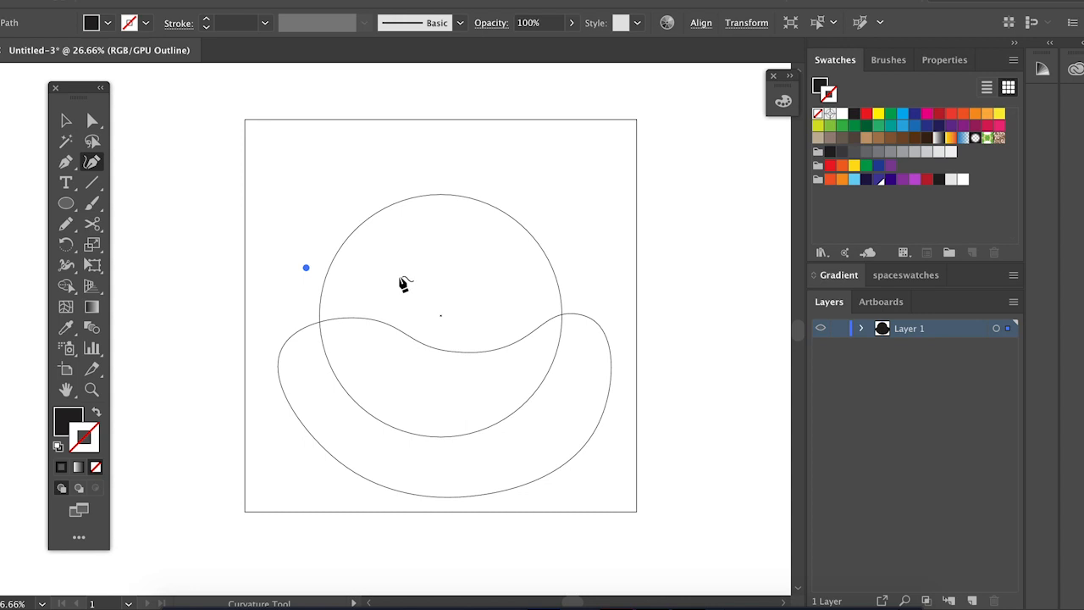
{"action": "left_click", "coordinate": [399, 275]}
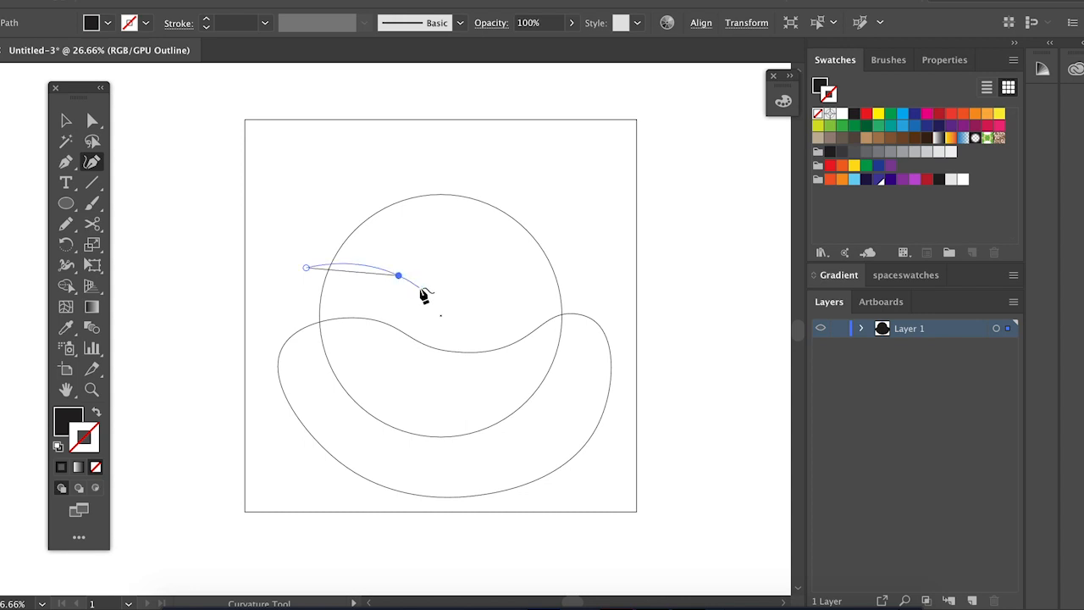
{"action": "left_click", "coordinate": [430, 296]}
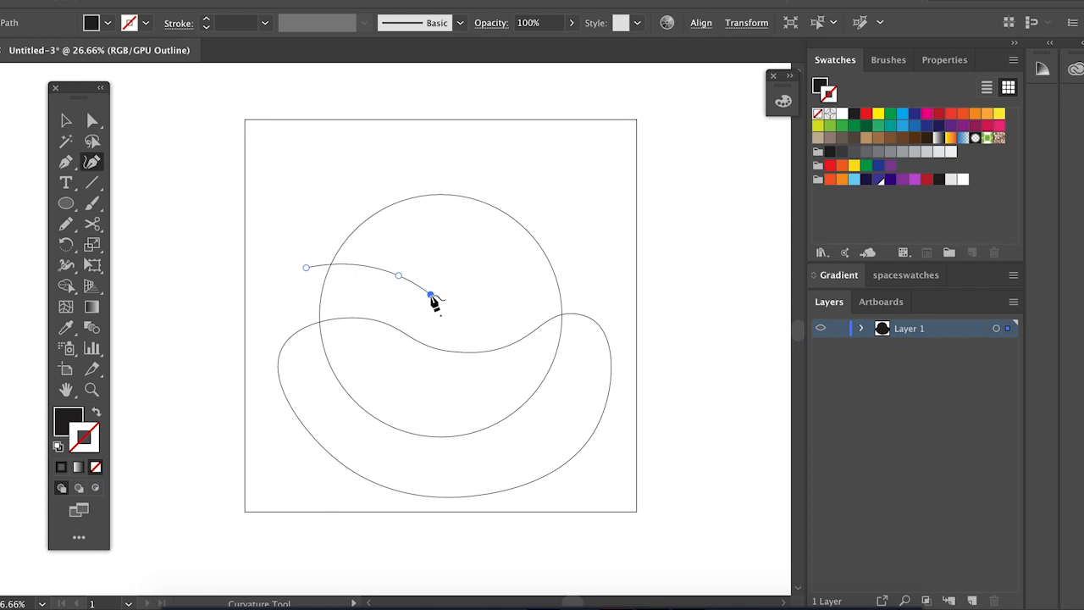
{"action": "left_click", "coordinate": [498, 321]}
{"action": "left_click", "coordinate": [617, 328]}
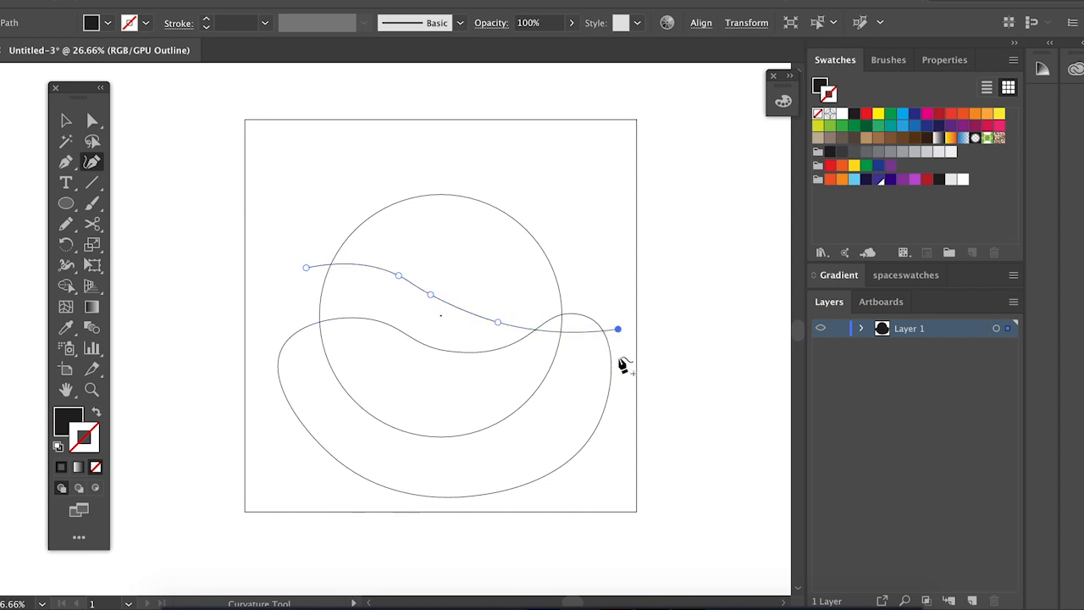
{"action": "left_click", "coordinate": [623, 466]}
{"action": "left_click", "coordinate": [448, 524]}
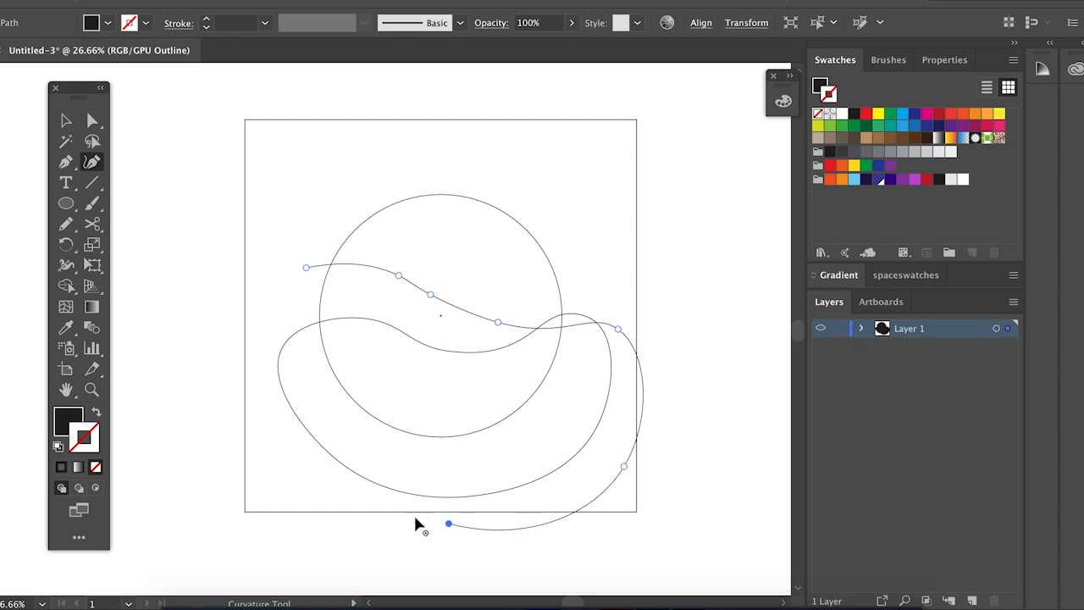
{"action": "left_click", "coordinate": [254, 466]}
{"action": "left_click", "coordinate": [255, 283]}
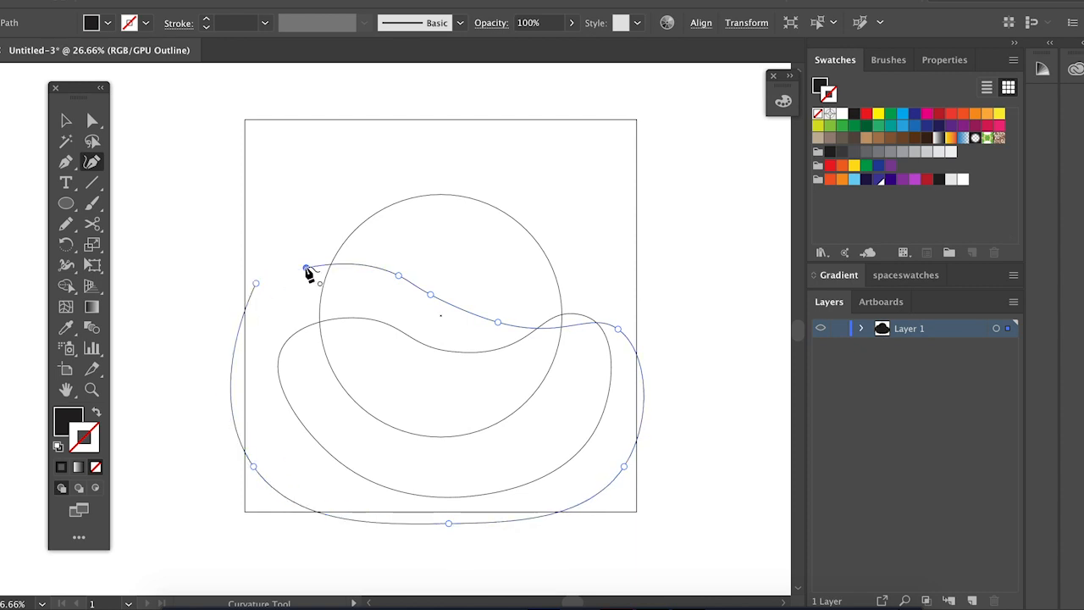
{"action": "left_click", "coordinate": [306, 269]}
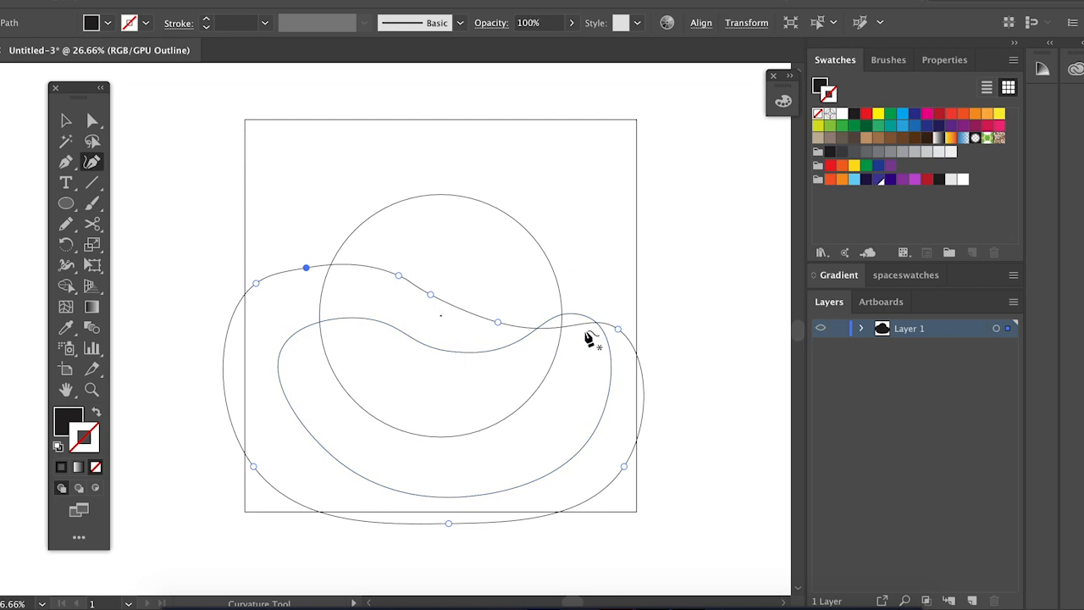
Step: Draw a third closed curve entering from the circle's right side, narrowing to a rounded tip inside its lower left and returning right
{"action": "left_click", "coordinate": [591, 276]}
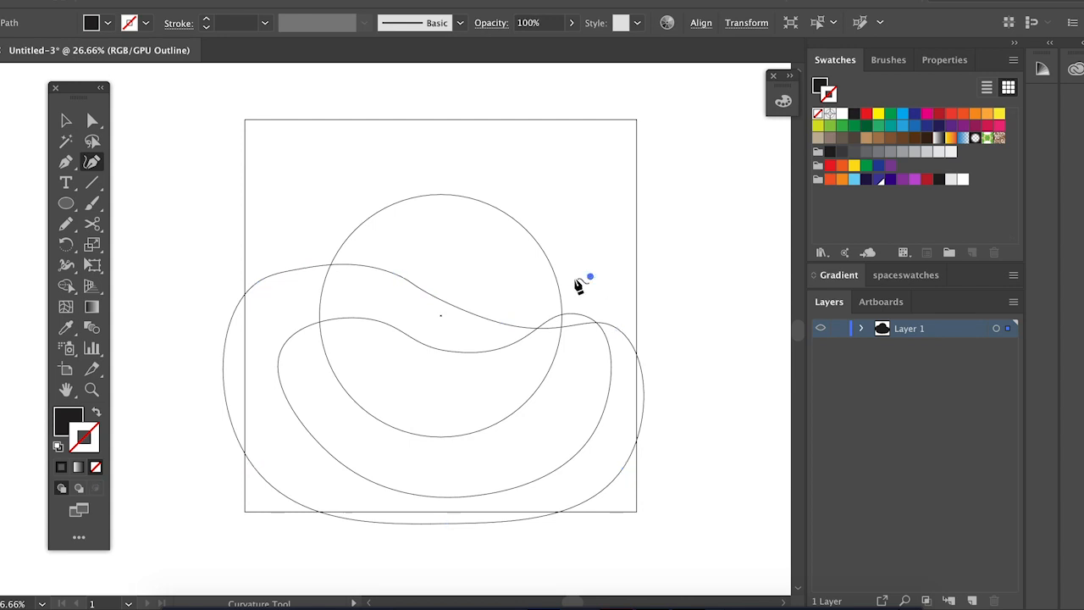
{"action": "left_click", "coordinate": [526, 288]}
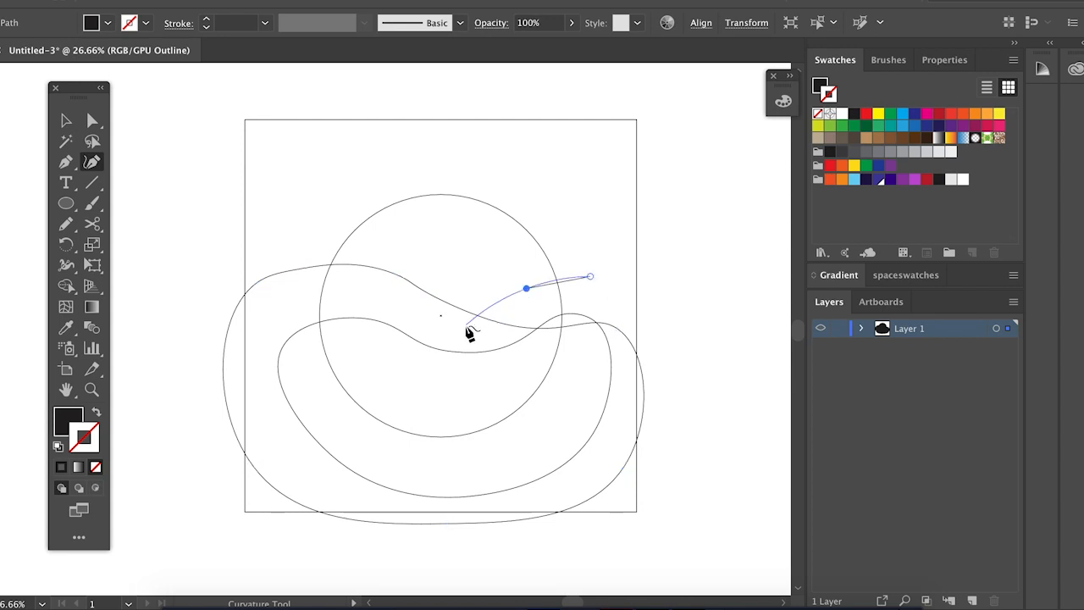
{"action": "left_click", "coordinate": [463, 329]}
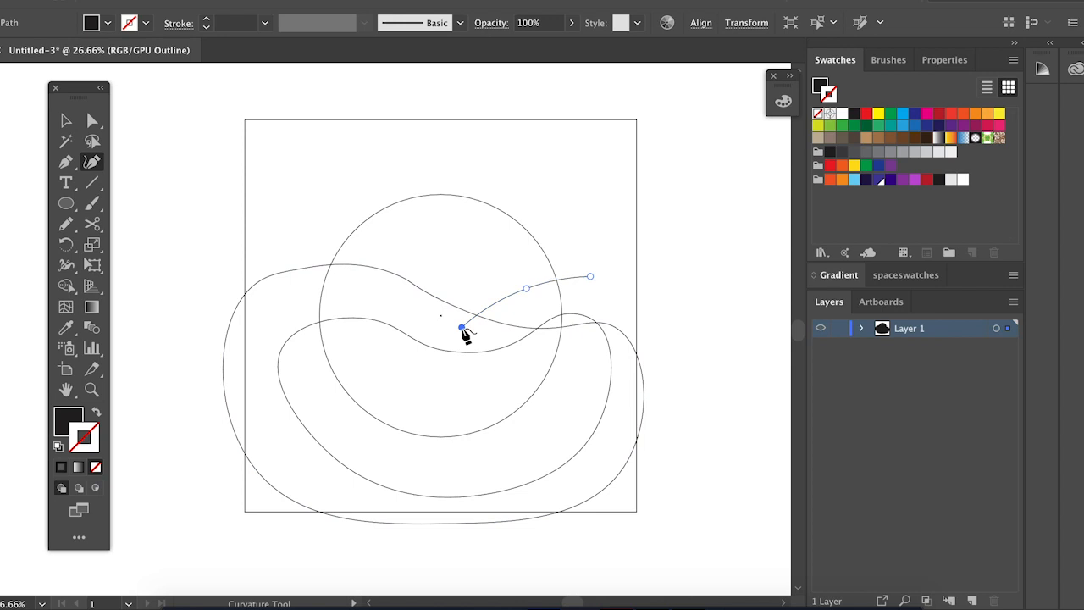
{"action": "left_click", "coordinate": [380, 357]}
{"action": "left_click", "coordinate": [468, 392]}
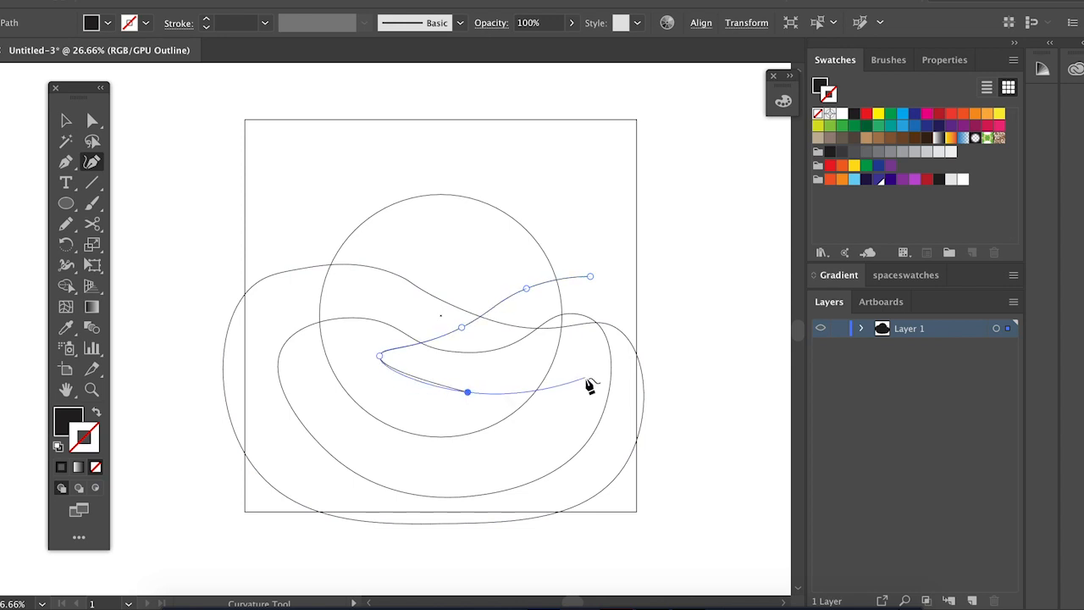
{"action": "left_click", "coordinate": [584, 377]}
{"action": "left_click", "coordinate": [591, 276]}
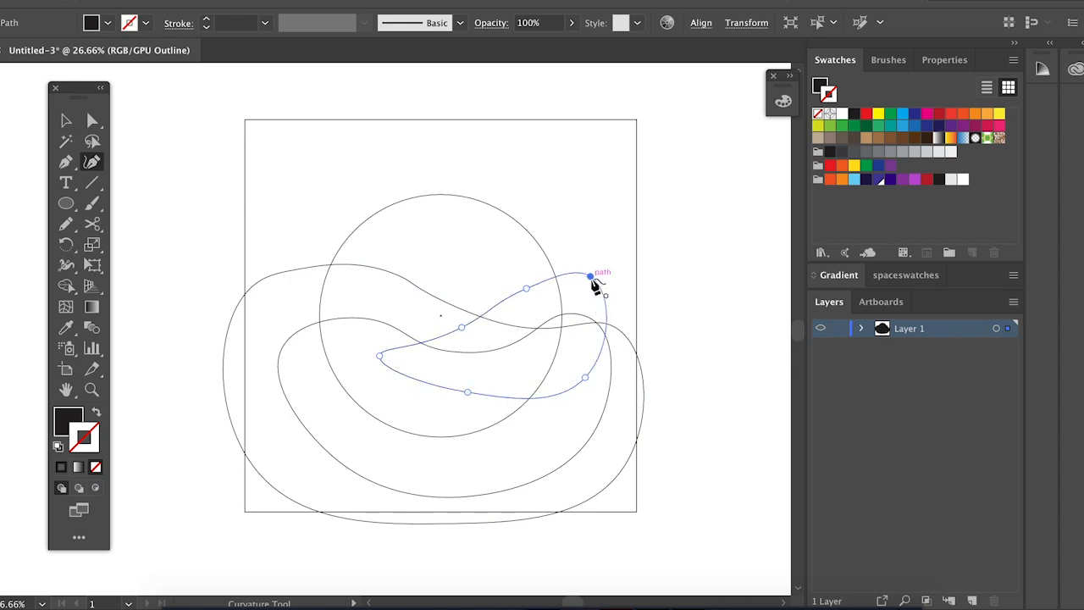
Step: Select all shapes and remove every part of the curves outside the circle with the Shape Builder tool
{"action": "key", "text": "v"}
{"action": "left_click", "coordinate": [172, 125]}
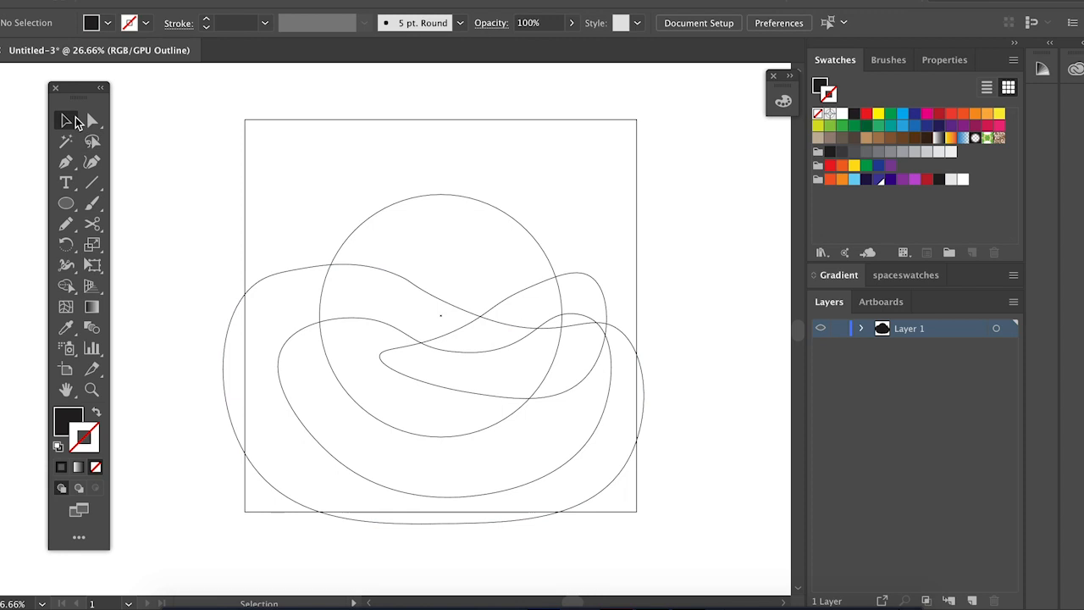
{"action": "left_click_drag", "start_coordinate": [154, 108], "coordinate": [724, 514]}
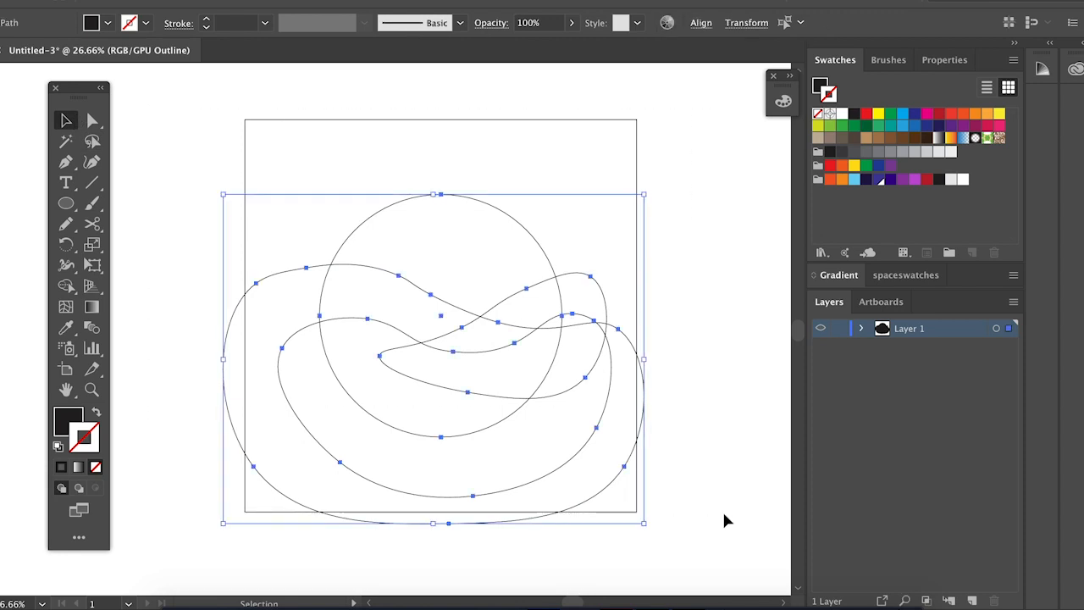
{"action": "left_click", "coordinate": [66, 288]}
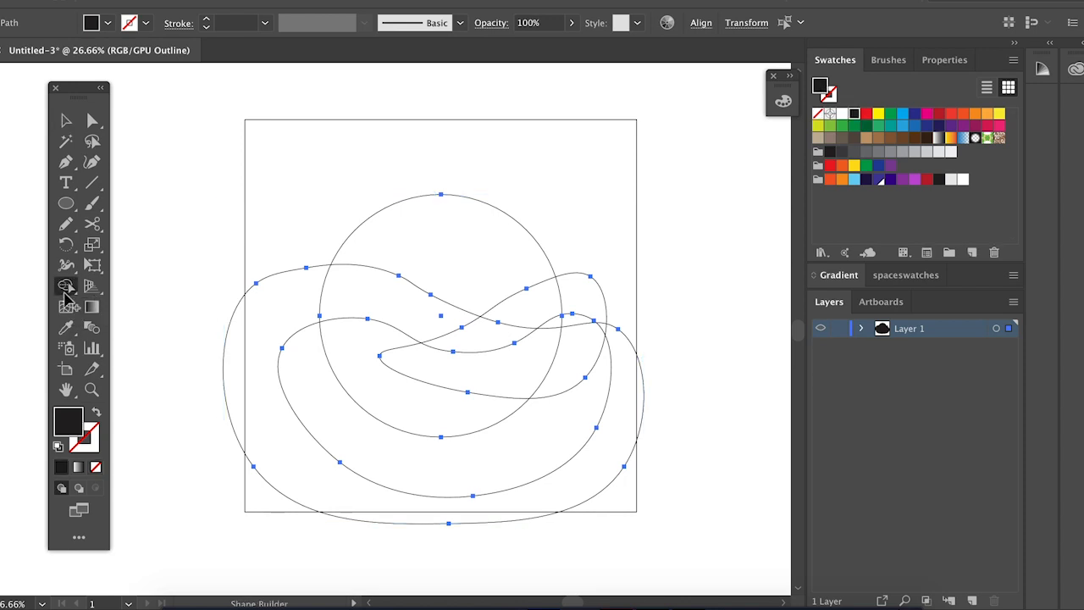
{"action": "left_click", "coordinate": [282, 313], "text": "alt"}
{"action": "left_click", "coordinate": [309, 392], "text": "alt"}
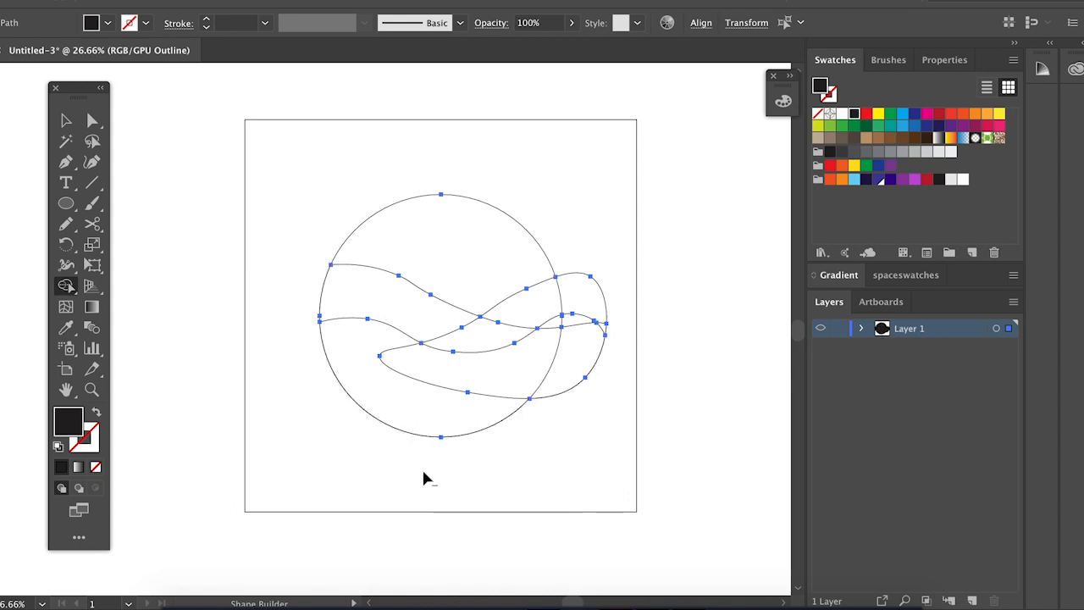
{"action": "left_click", "coordinate": [589, 343], "text": "alt"}
{"action": "left_click", "coordinate": [591, 295], "text": "alt"}
{"action": "left_click", "coordinate": [577, 322], "text": "alt"}
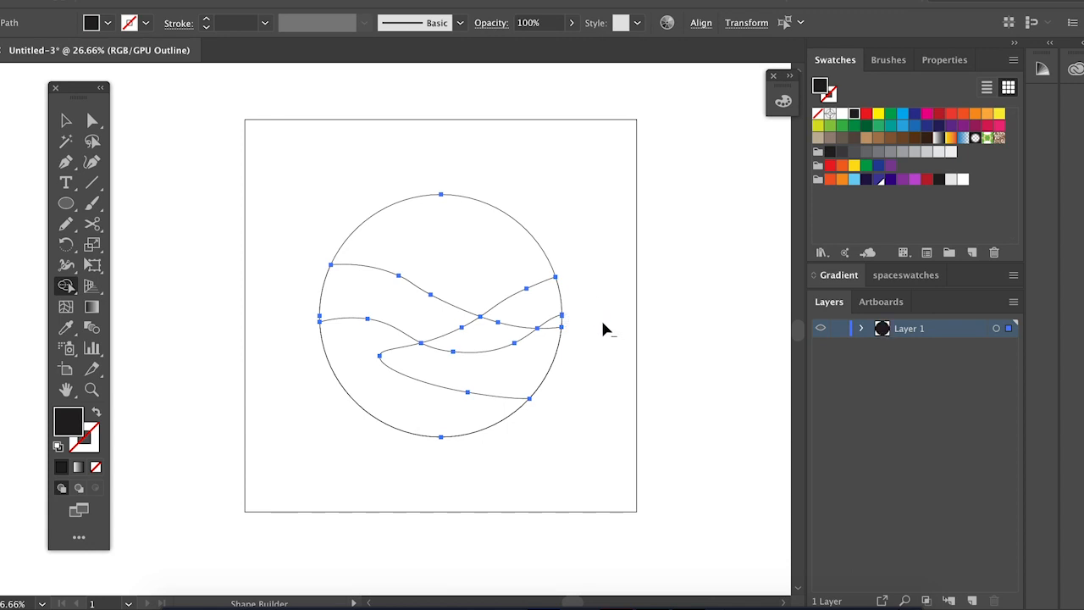
Step: Fill the bottom wave shape, whose wavy upper edge crosses the circle's middle, with the dark navy swatch
{"action": "key", "text": "v"}
{"action": "left_click", "coordinate": [165, 190]}
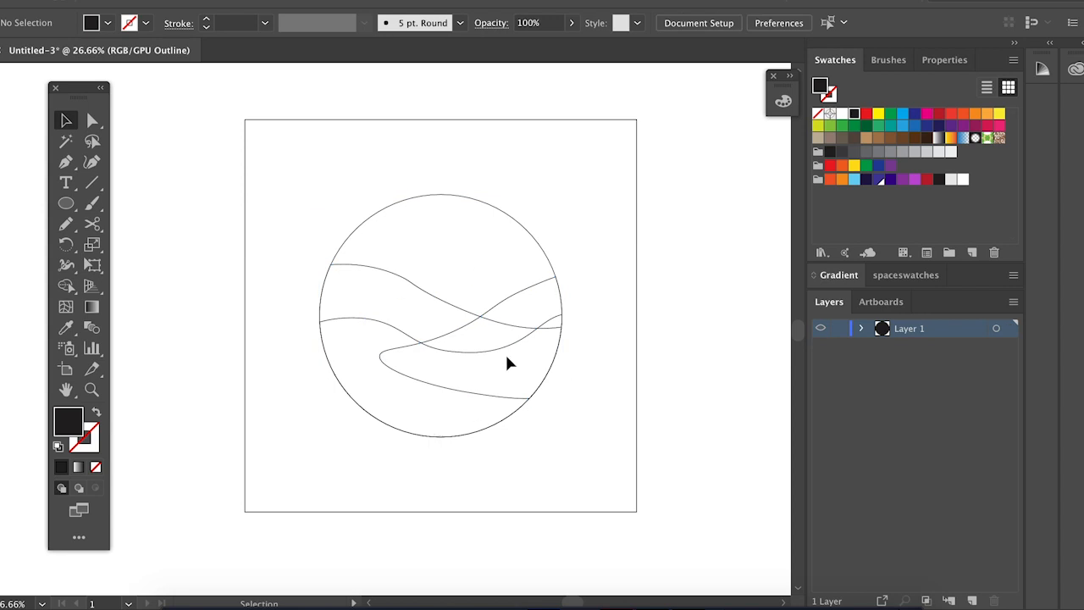
{"action": "left_click", "coordinate": [404, 339]}
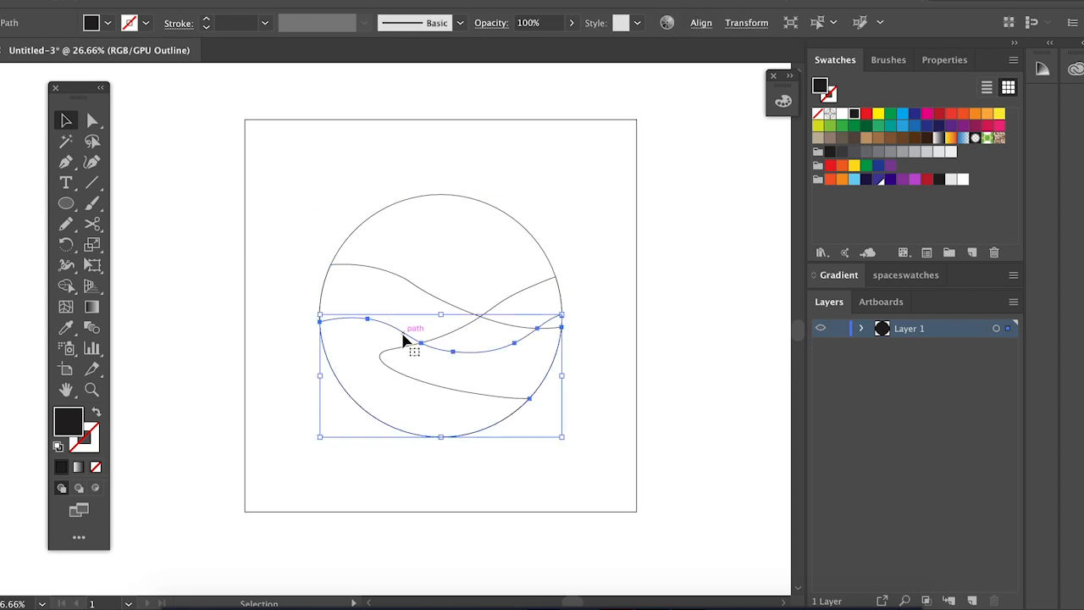
{"action": "left_click", "coordinate": [867, 181]}
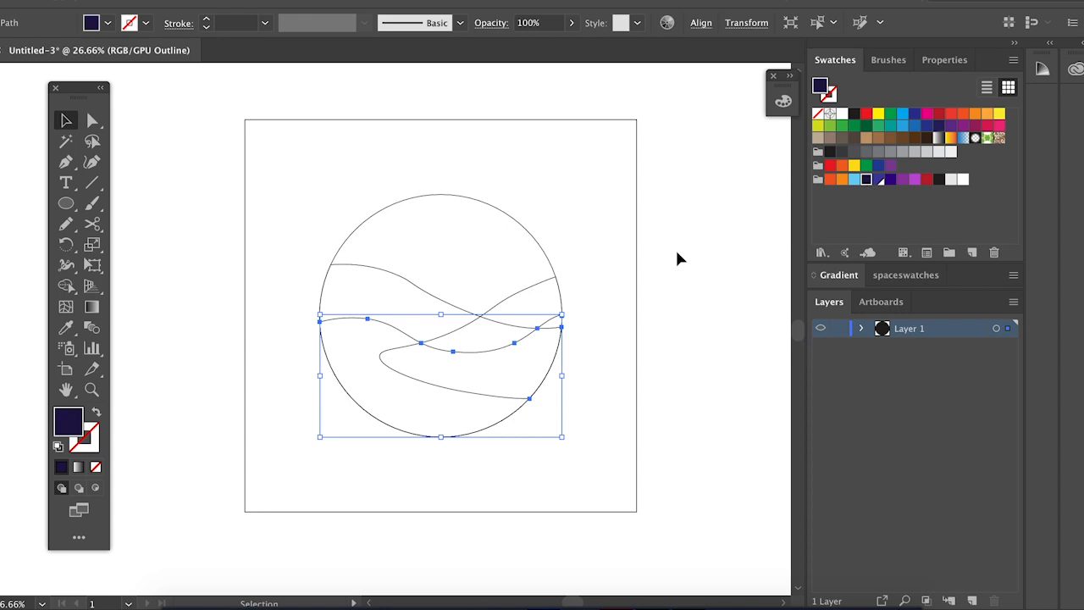
Step: Fill the tongue-shaped wave on the circle's right with medium indigo and the large wave sloping from the upper left with deep violet
{"action": "left_click", "coordinate": [542, 289]}
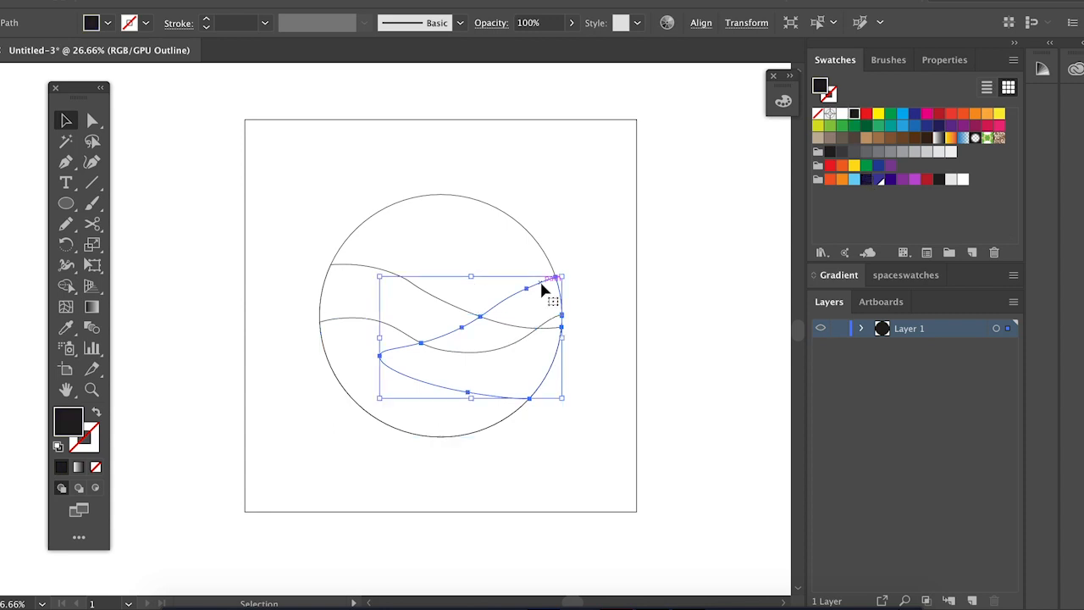
{"action": "left_click", "coordinate": [880, 180]}
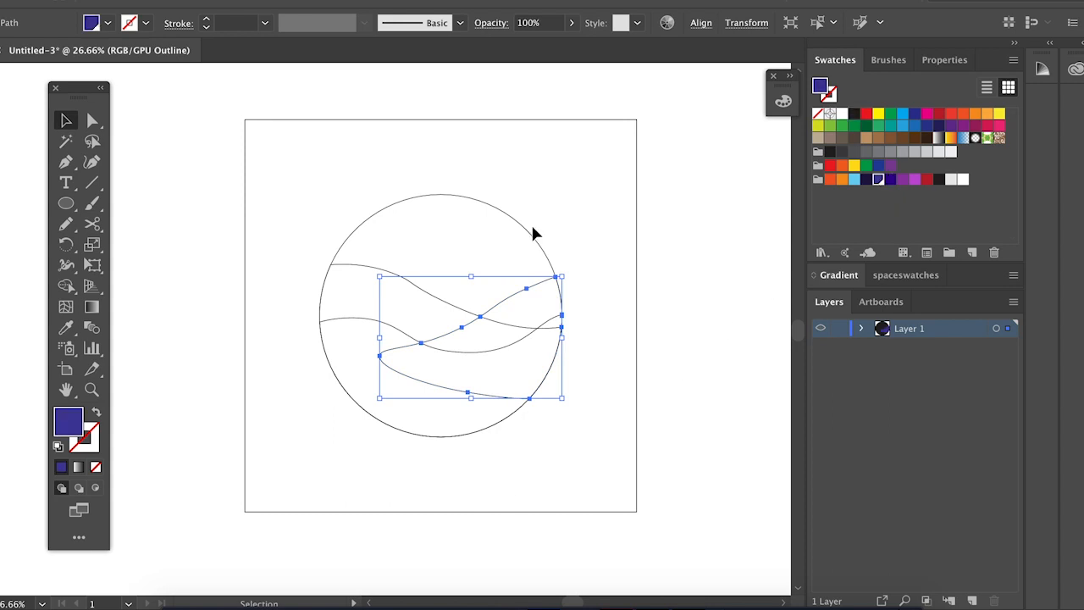
{"action": "left_click", "coordinate": [364, 271]}
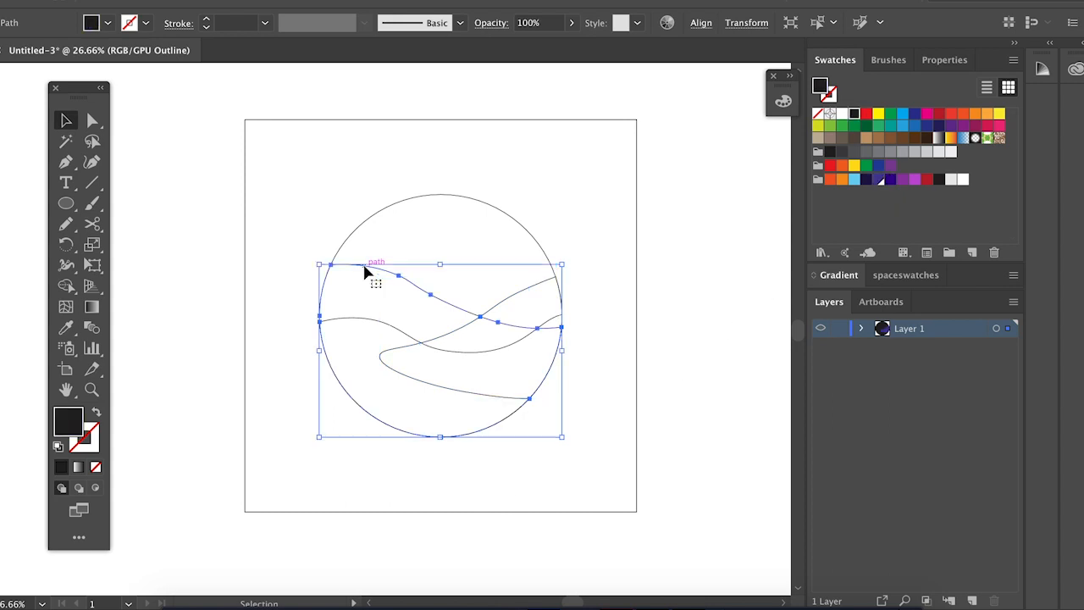
{"action": "left_click", "coordinate": [890, 180]}
{"action": "left_click", "coordinate": [680, 363]}
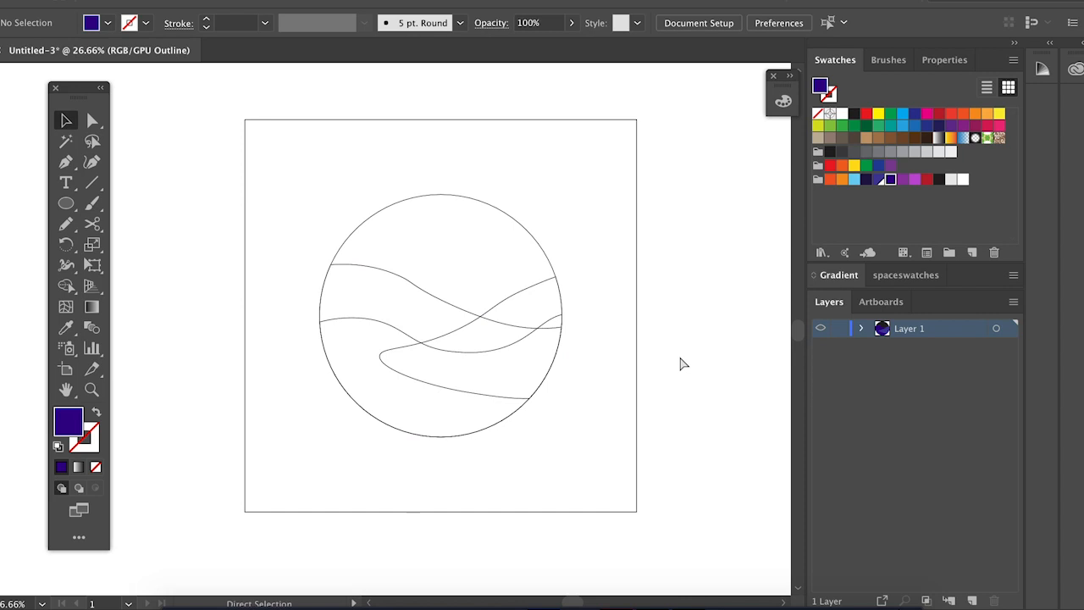
Step: In preview view, bring the dark navy bottom wave forward above the two other wave shapes
{"action": "key", "text": "super+y"}
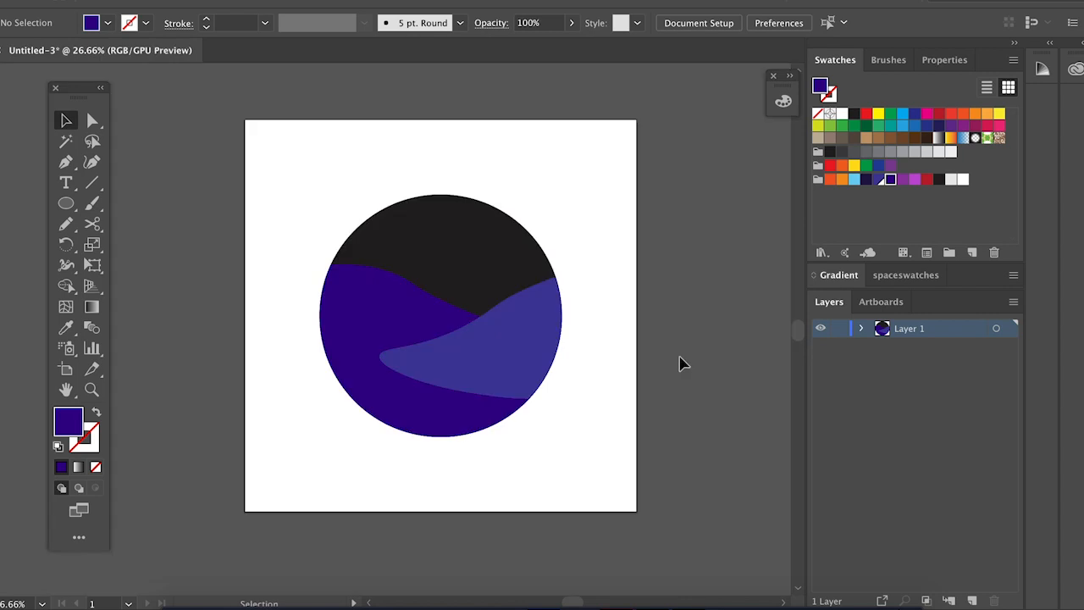
{"action": "left_click", "coordinate": [859, 331]}
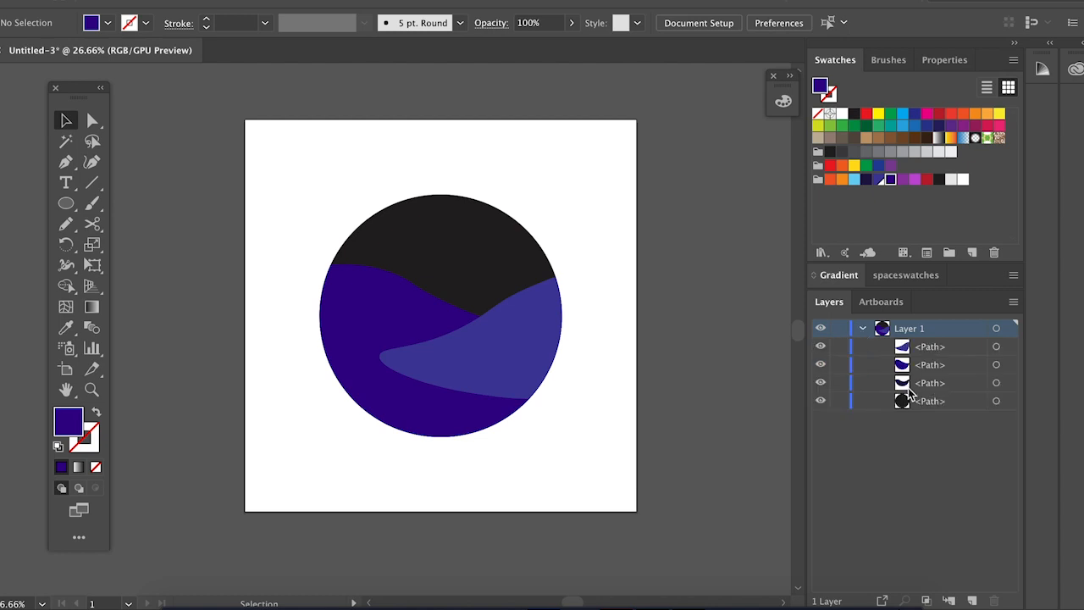
{"action": "left_click", "coordinate": [996, 384]}
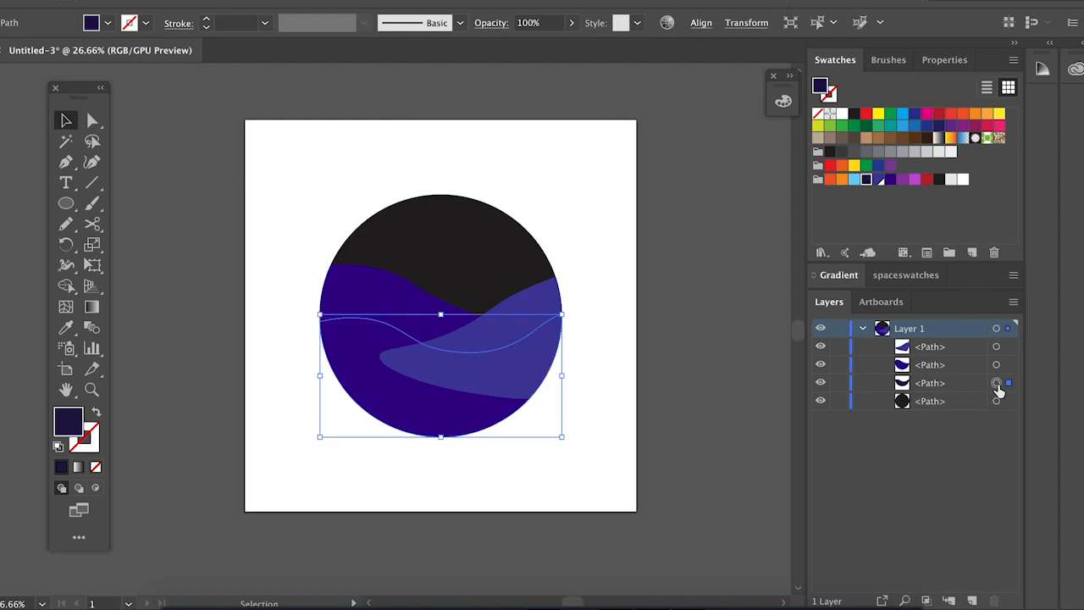
{"action": "key", "text": "ctrl+bracketright"}
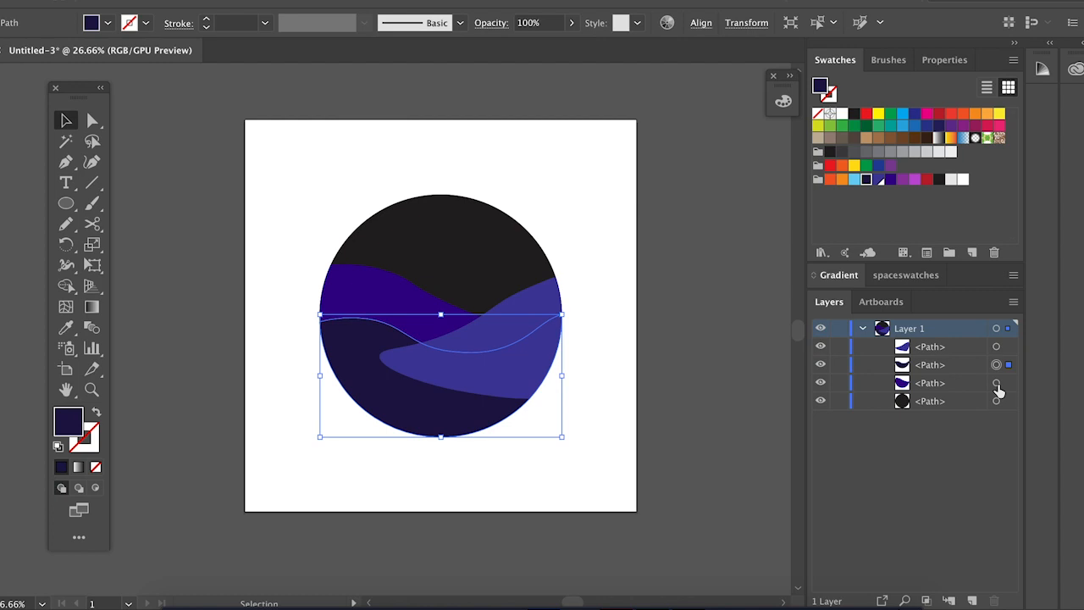
{"action": "key", "text": "ctrl+bracketright"}
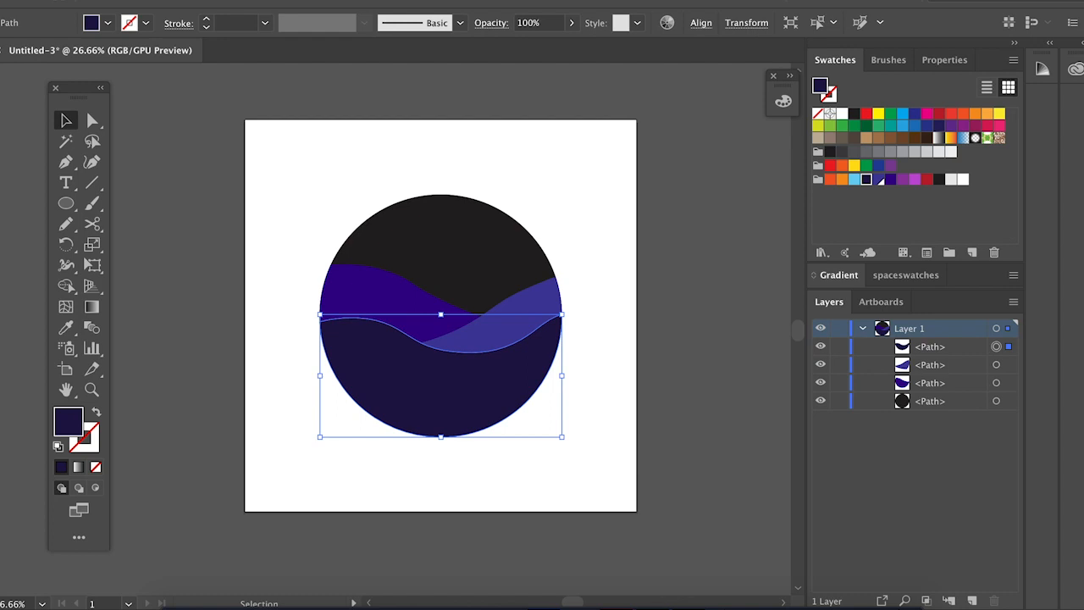
{"action": "left_click", "coordinate": [221, 0]}
{"action": "mouse_move", "coordinate": [243, 10]}
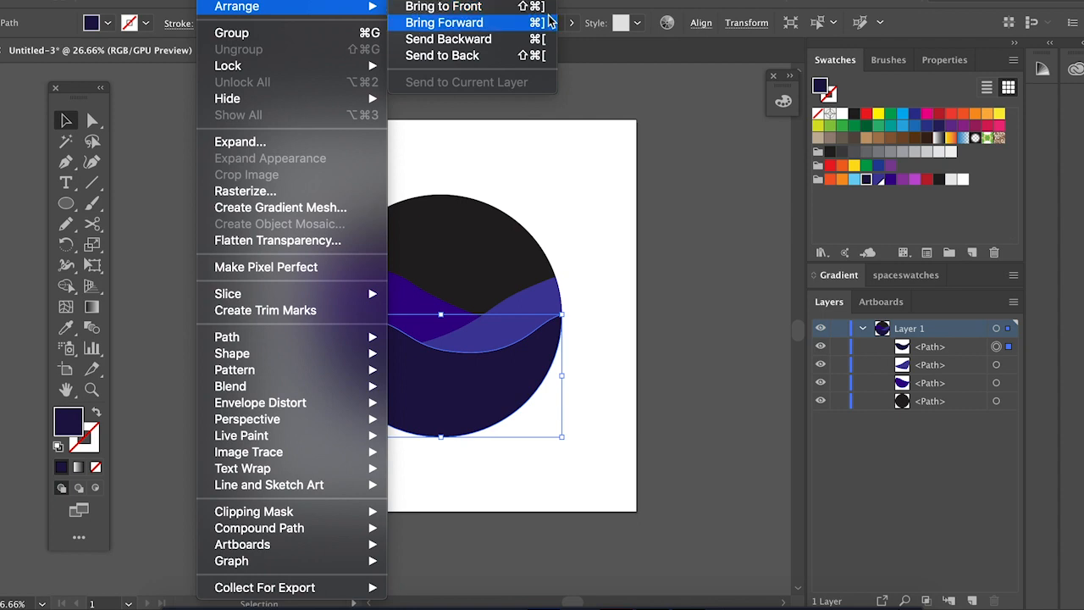
{"action": "left_click", "coordinate": [518, 22]}
{"action": "left_click", "coordinate": [685, 200]}
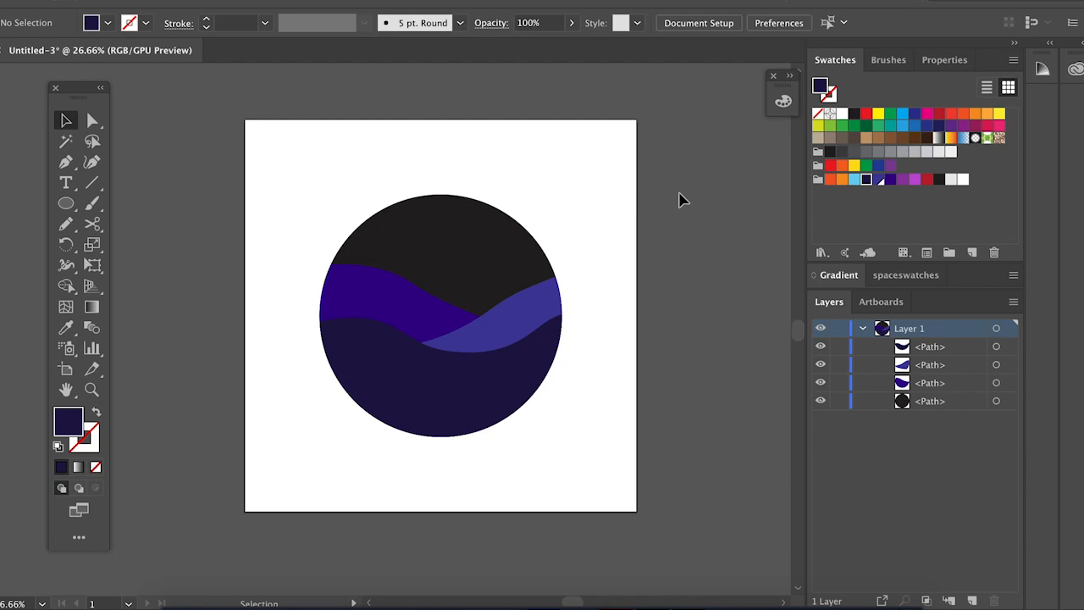
Step: Draw a small circle centred in the black sky area above the waves and nudge it slightly upward
{"action": "left_click", "coordinate": [66, 203]}
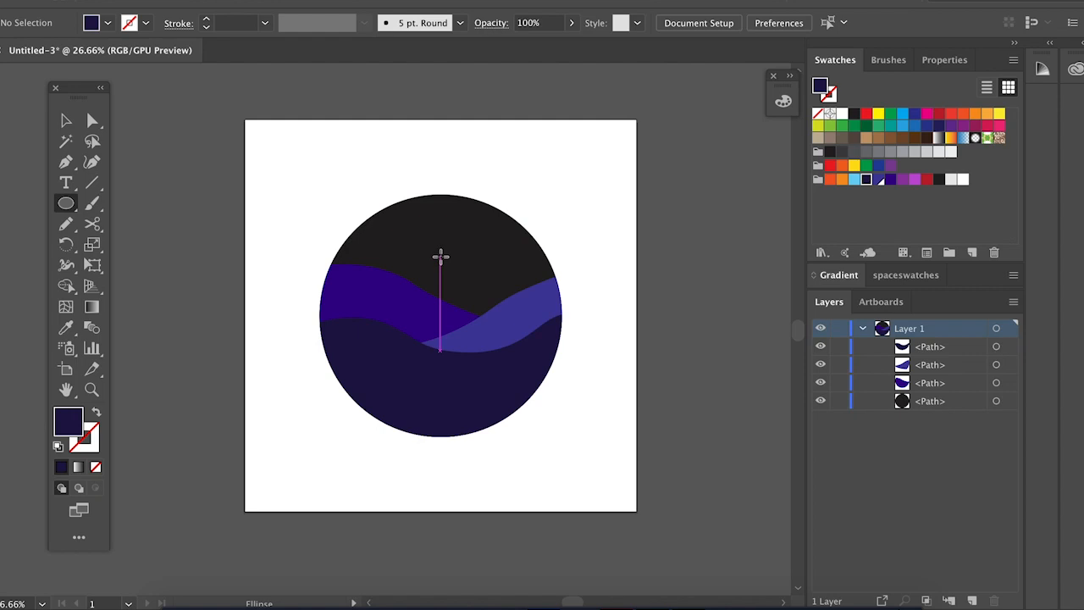
{"action": "left_click_drag", "start_coordinate": [442, 251], "coordinate": [469, 229]}
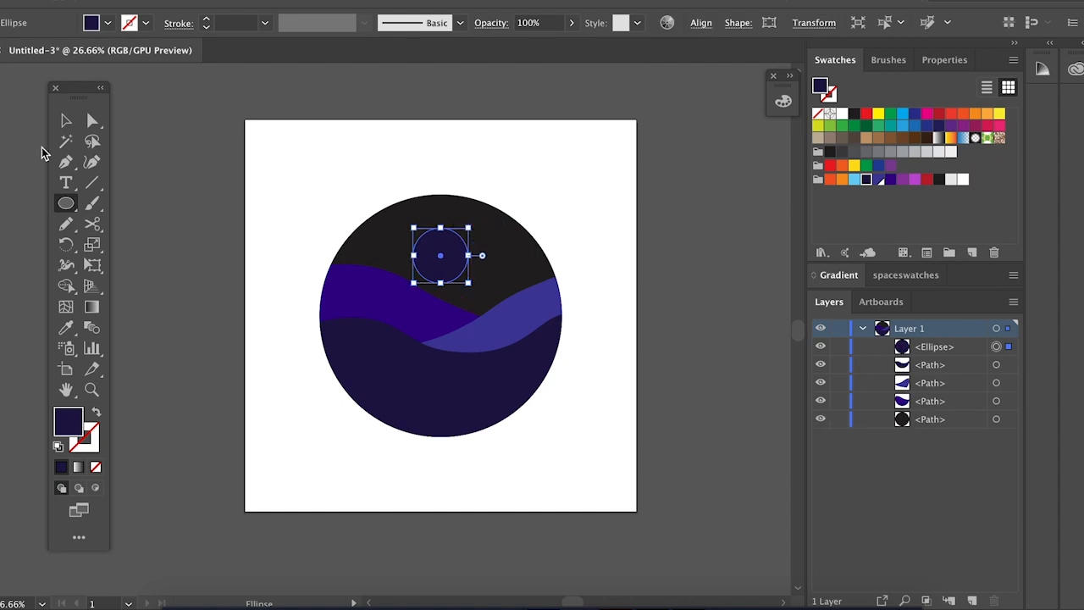
{"action": "left_click", "coordinate": [67, 120]}
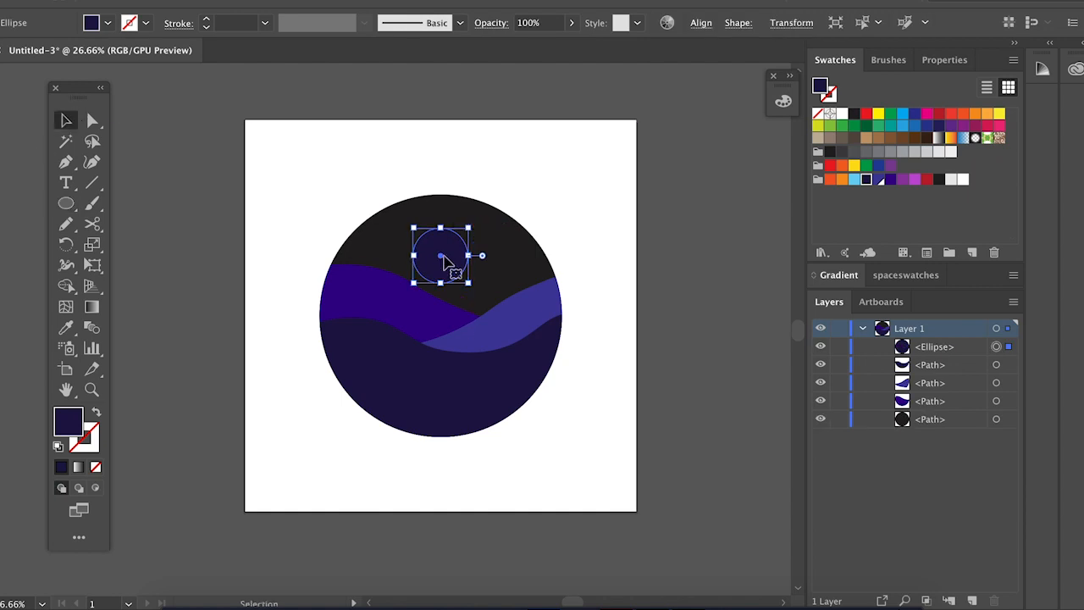
{"action": "left_click_drag", "start_coordinate": [448, 259], "coordinate": [449, 252]}
{"action": "left_click", "coordinate": [529, 182]}
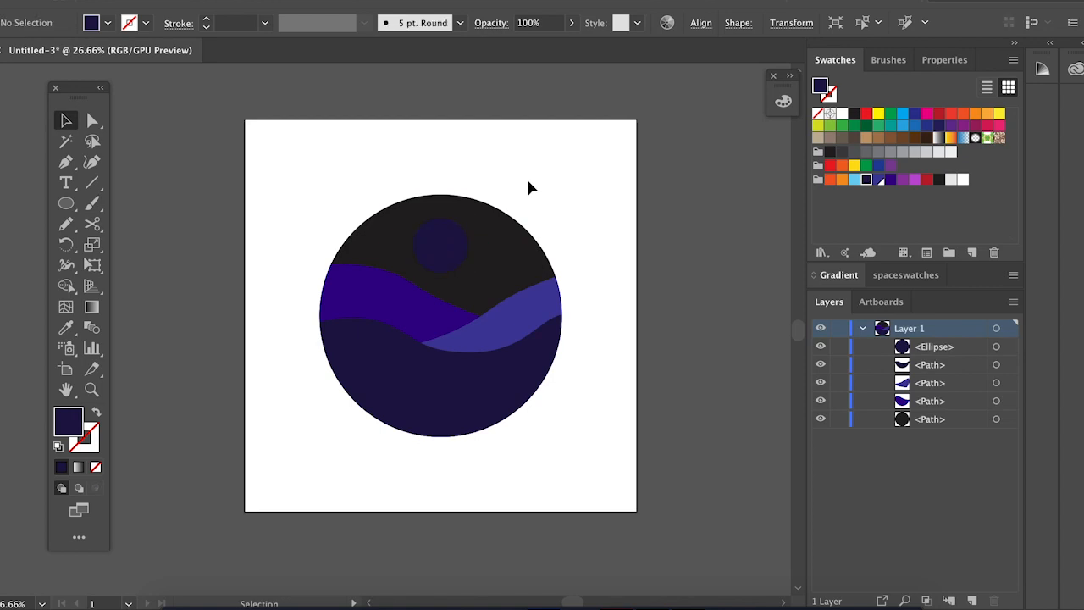
Step: Fill the small sky circle with the bright purple swatch and scale it down slightly about its centre
{"action": "left_click", "coordinate": [453, 256]}
{"action": "left_click", "coordinate": [916, 179]}
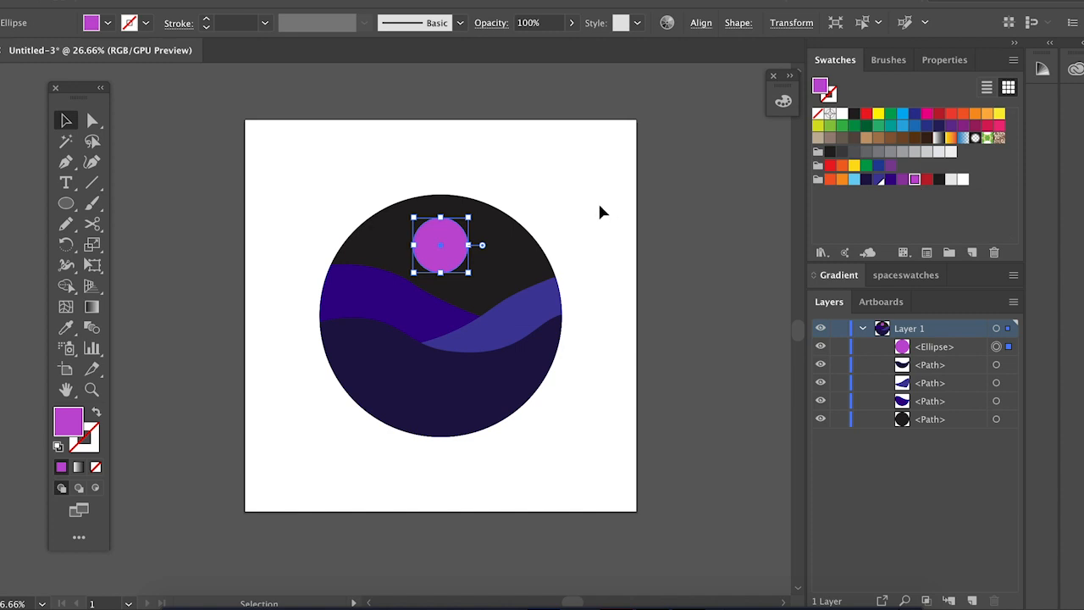
{"action": "left_click_drag", "start_coordinate": [468, 272], "coordinate": [467, 267]}
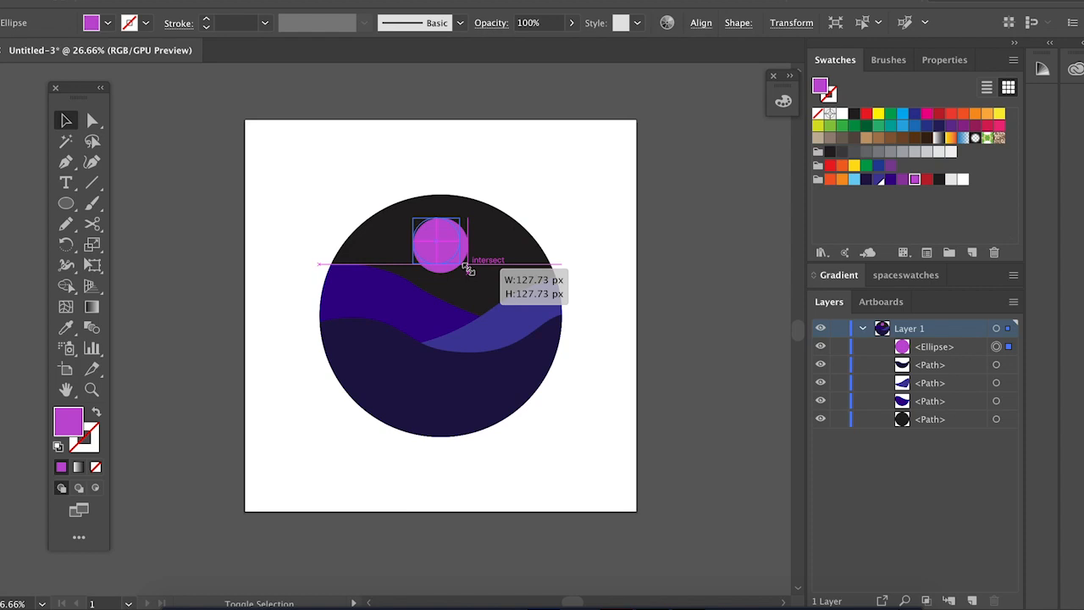
{"action": "left_click_drag", "start_coordinate": [468, 270], "coordinate": [470, 270]}
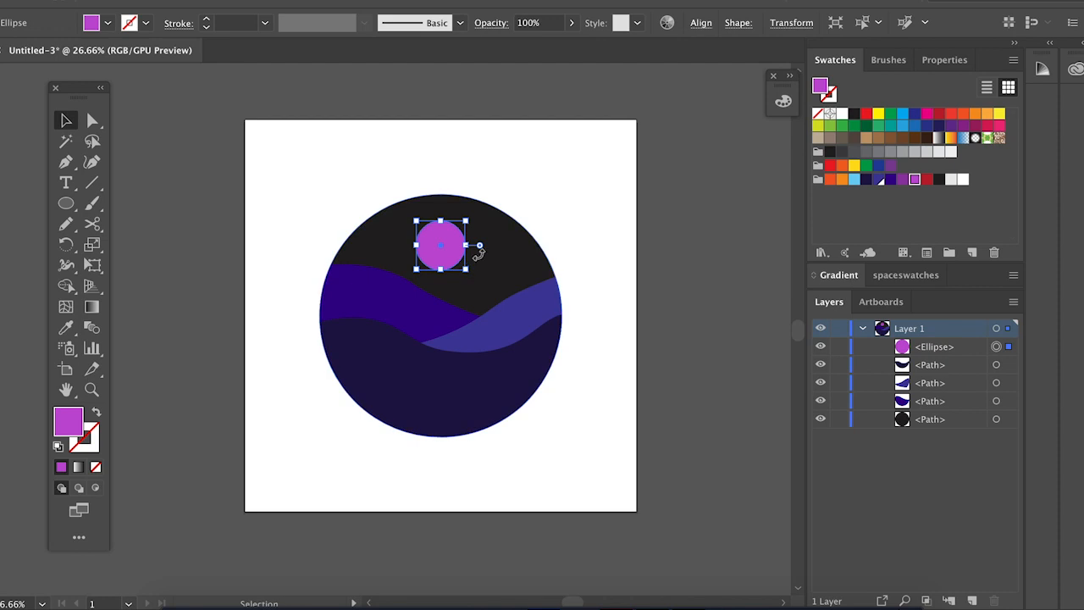
{"action": "left_click", "coordinate": [542, 176]}
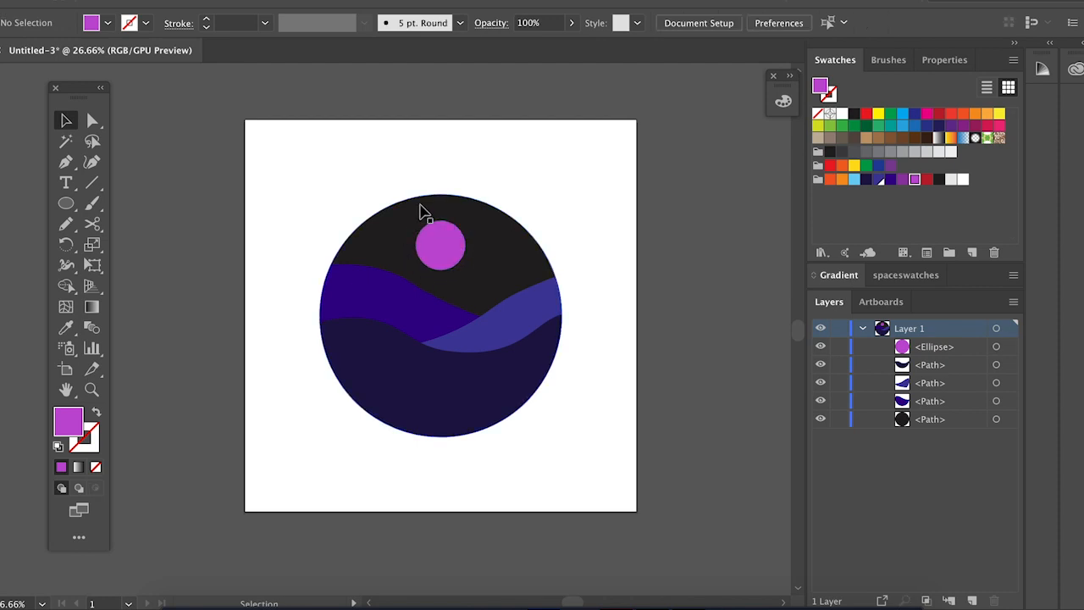
Step: Duplicate the purple circle in place and enlarge the copy about its centre to about 167 px
{"action": "left_click", "coordinate": [449, 248]}
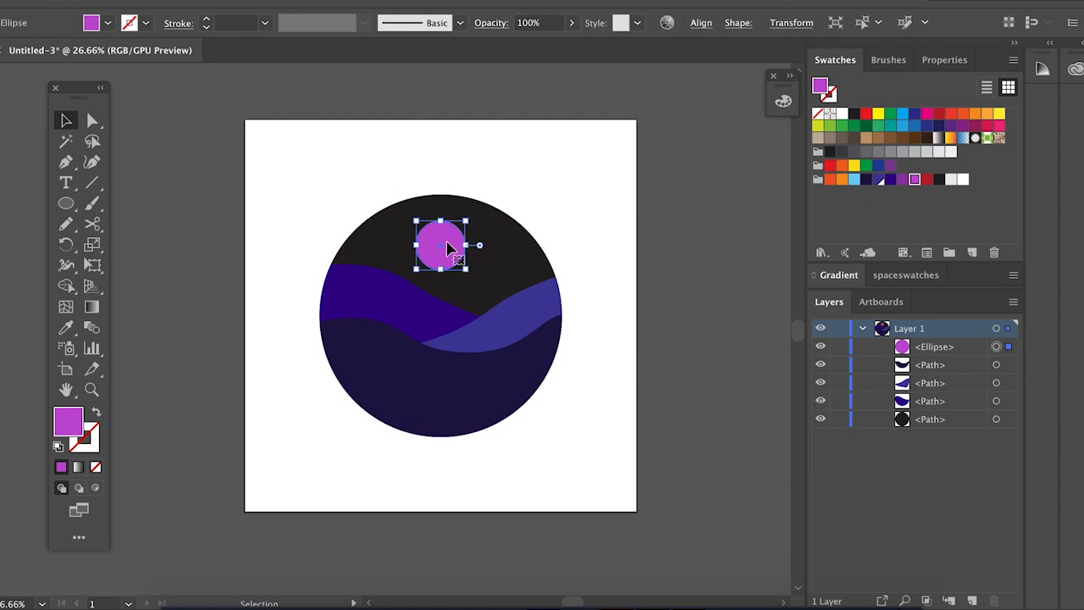
{"action": "key", "text": "super+c"}
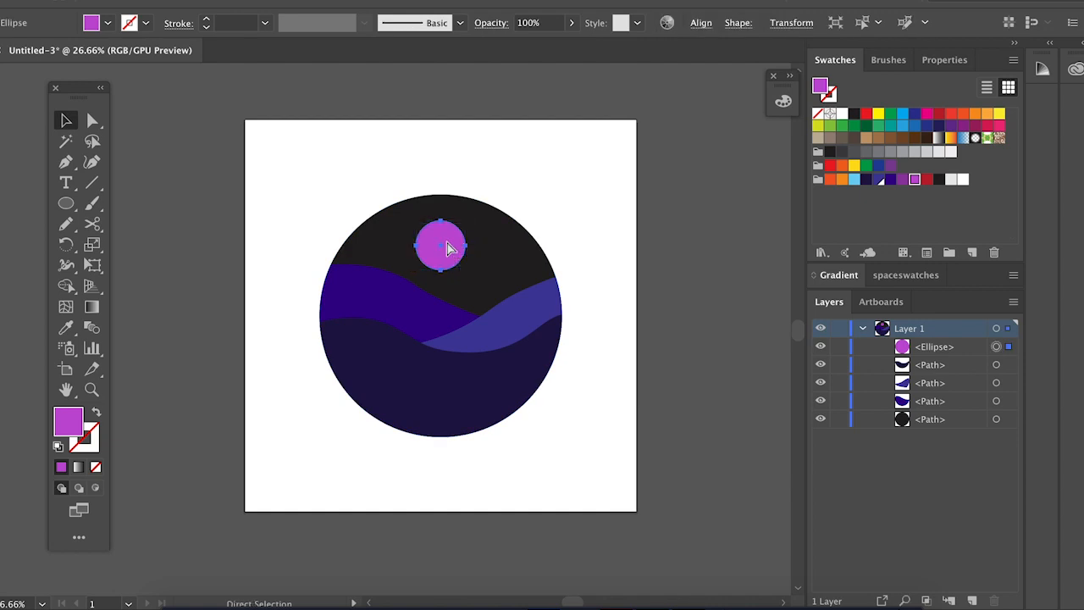
{"action": "key", "text": "super+f"}
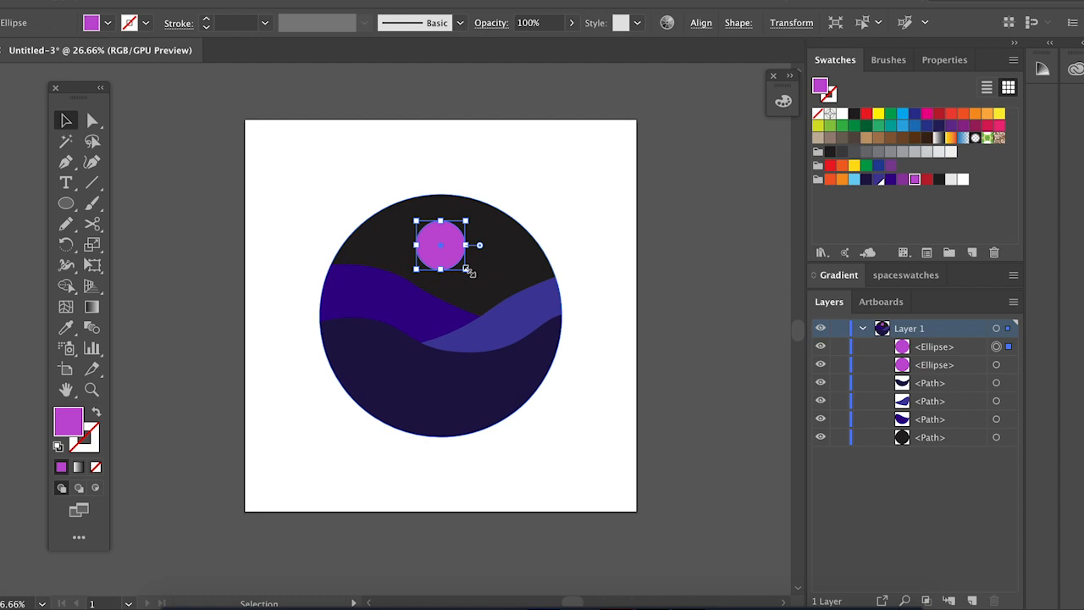
{"action": "mouse_move", "coordinate": [468, 271]}
{"action": "left_mouse_down"}
{"action": "mouse_move", "coordinate": [461, 265]}
{"action": "mouse_move", "coordinate": [474, 277]}
{"action": "left_mouse_up"}
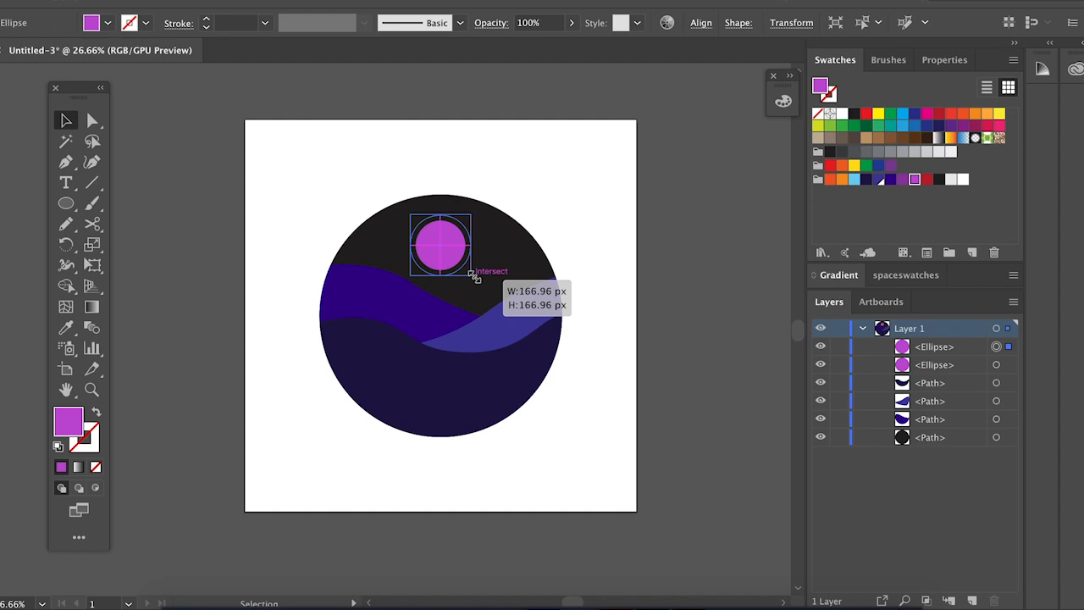
{"action": "left_click_drag", "start_coordinate": [474, 277], "coordinate": [474, 277]}
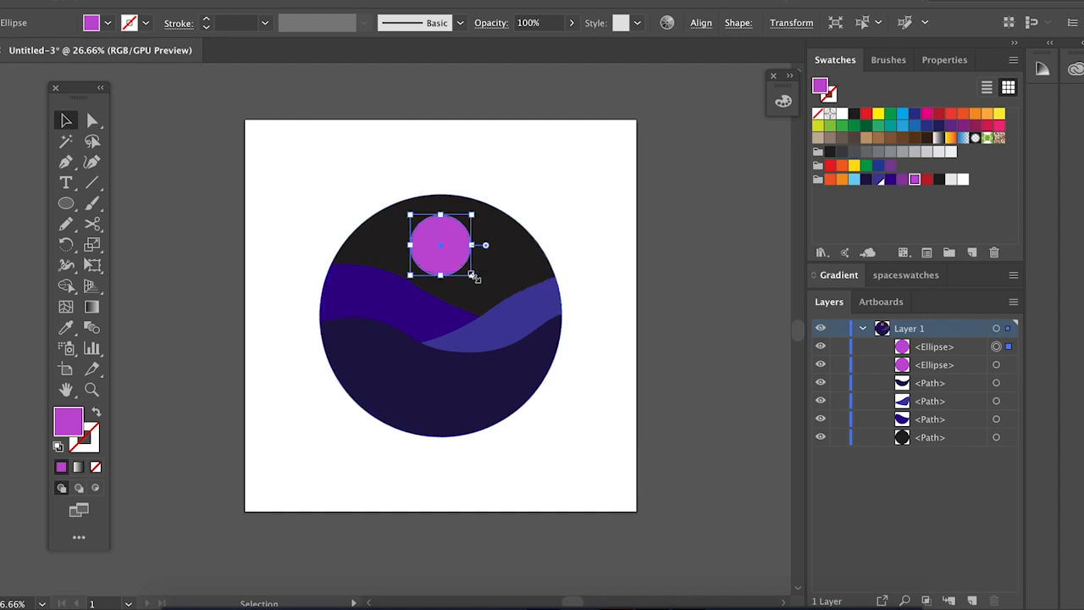
Step: Duplicate the enlarged purple circle in place and scale the new copy up about its centre as an outer ring
{"action": "key", "text": "super+c"}
{"action": "key", "text": "super+f"}
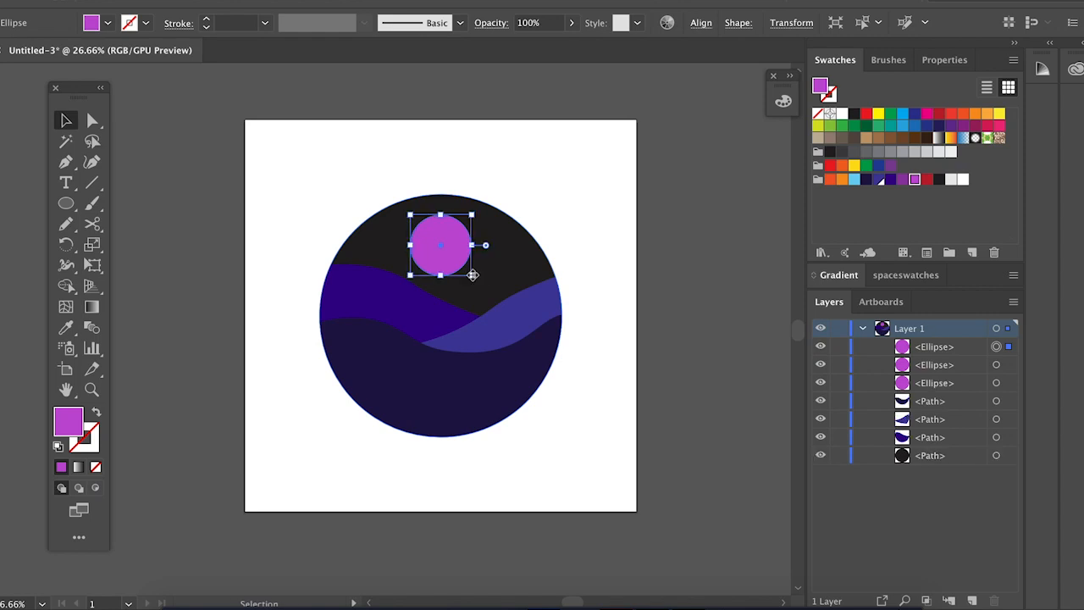
{"action": "left_click_drag", "start_coordinate": [475, 278], "coordinate": [480, 286]}
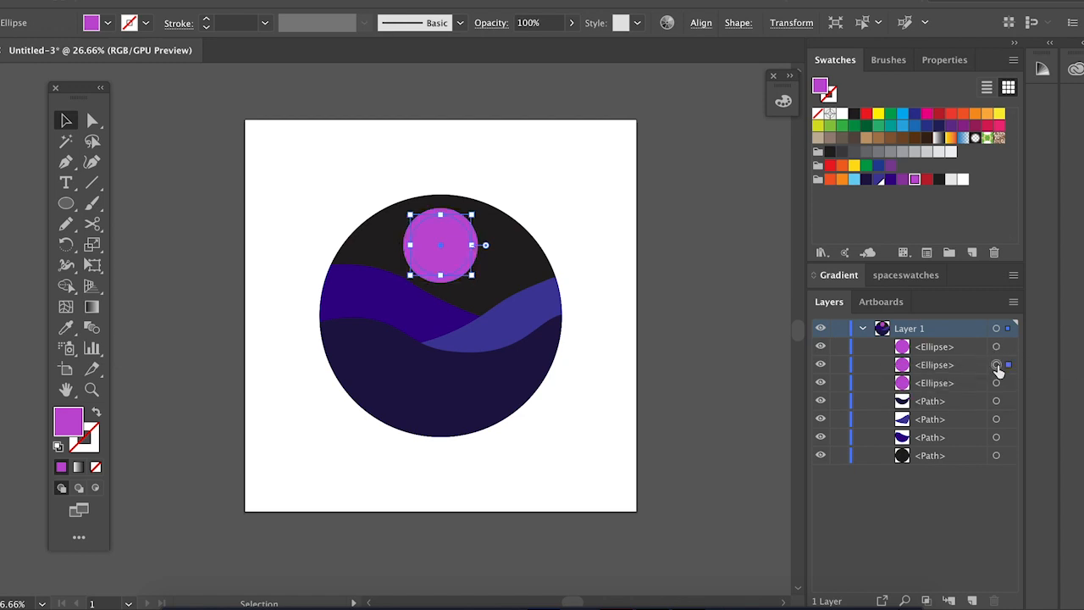
Step: Apply a linear gradient fill to the two larger moon circles and set its starting colour stop to bright purple
{"action": "left_click", "coordinate": [996, 383]}
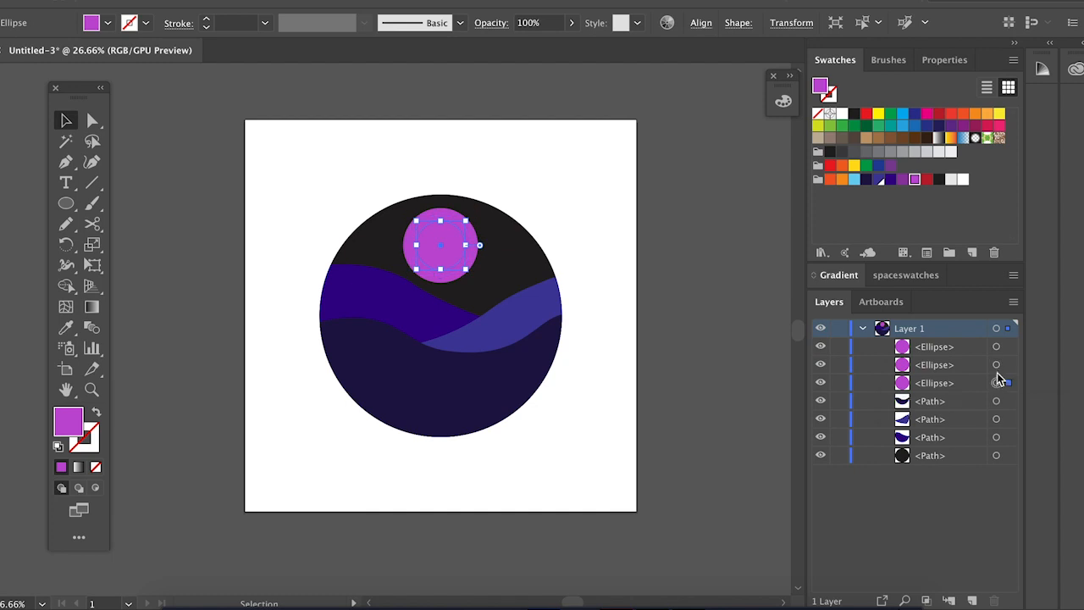
{"action": "left_click", "coordinate": [997, 365]}
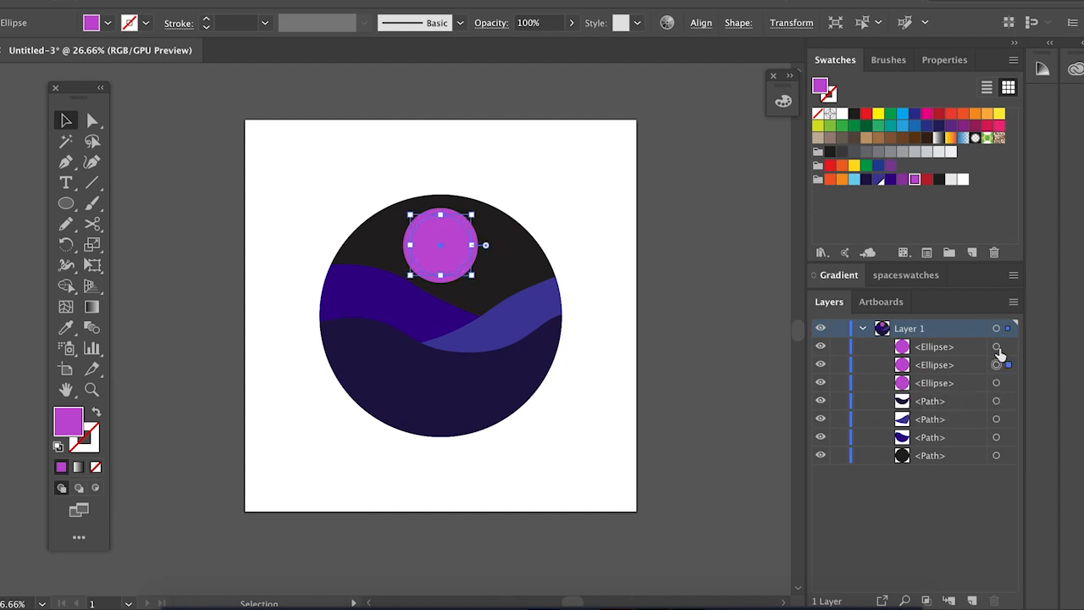
{"action": "left_click", "coordinate": [997, 347]}
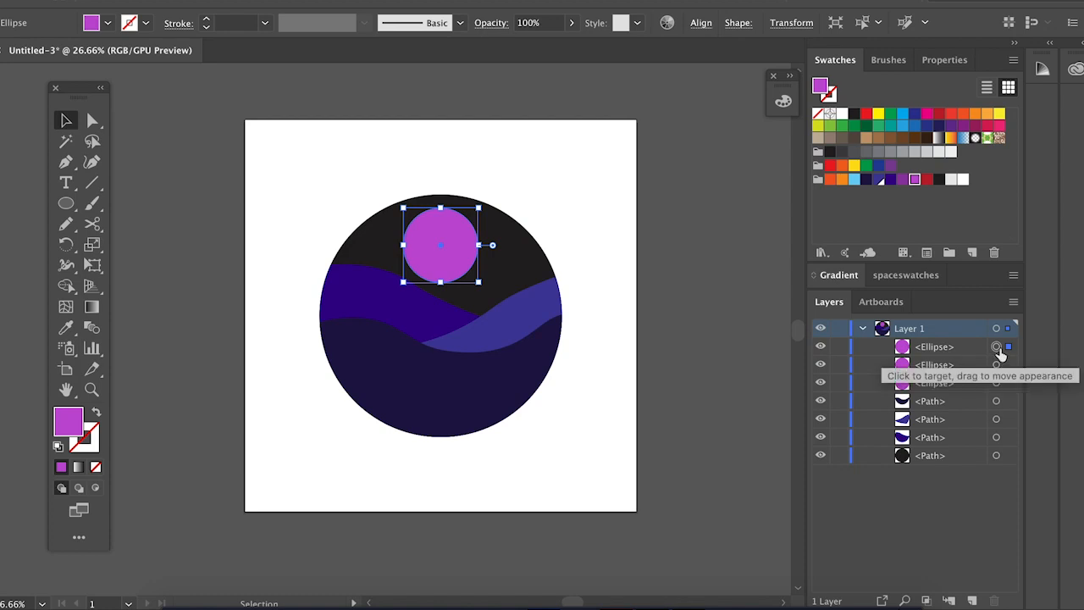
{"action": "left_click", "coordinate": [997, 365], "text": "shift"}
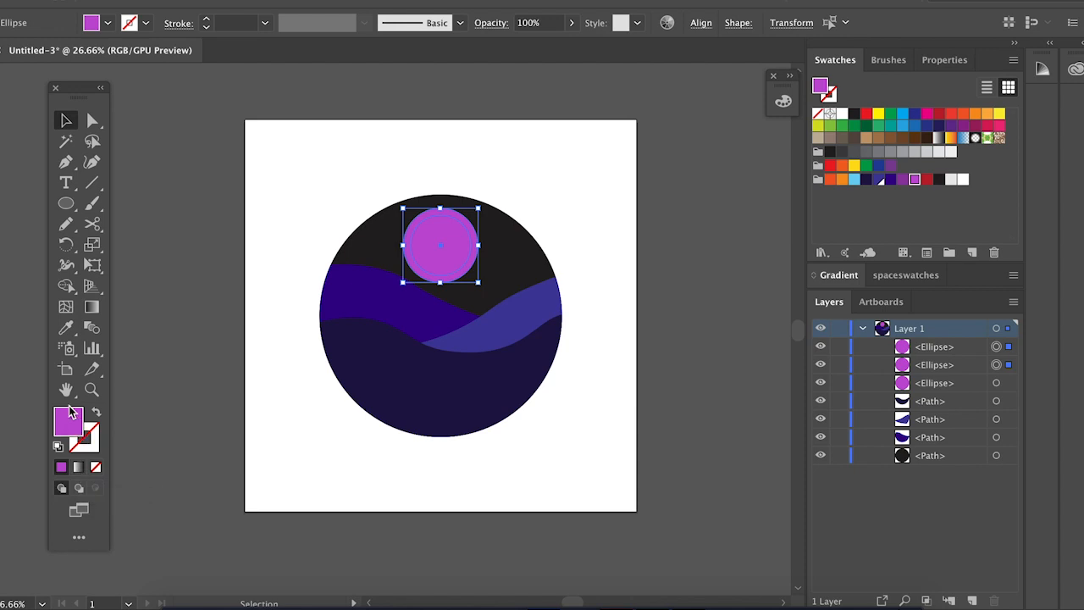
{"action": "left_click", "coordinate": [79, 469]}
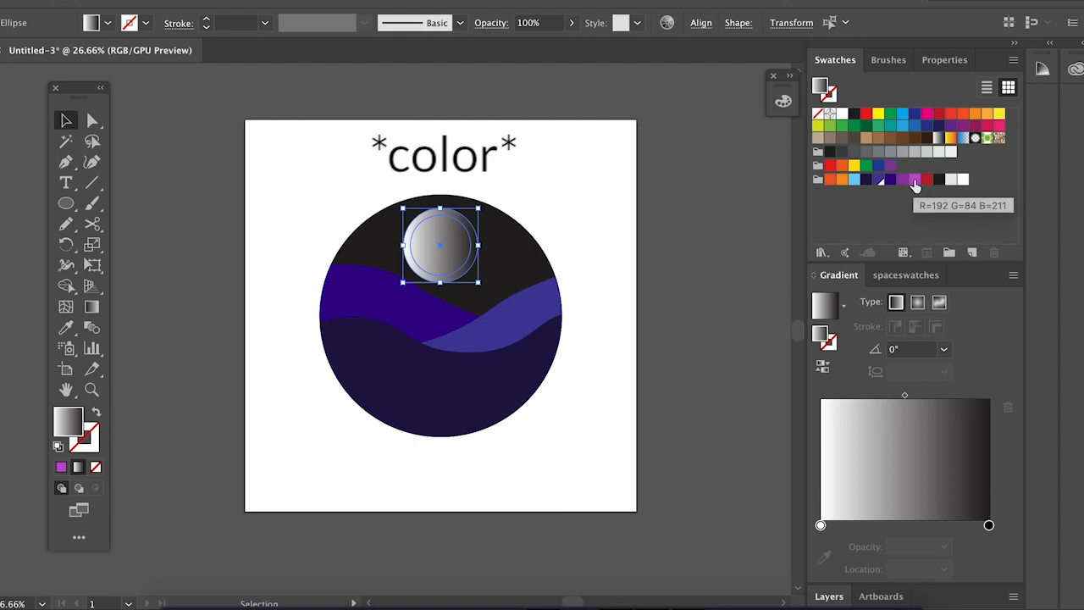
{"action": "left_click_drag", "start_coordinate": [915, 184], "coordinate": [821, 526]}
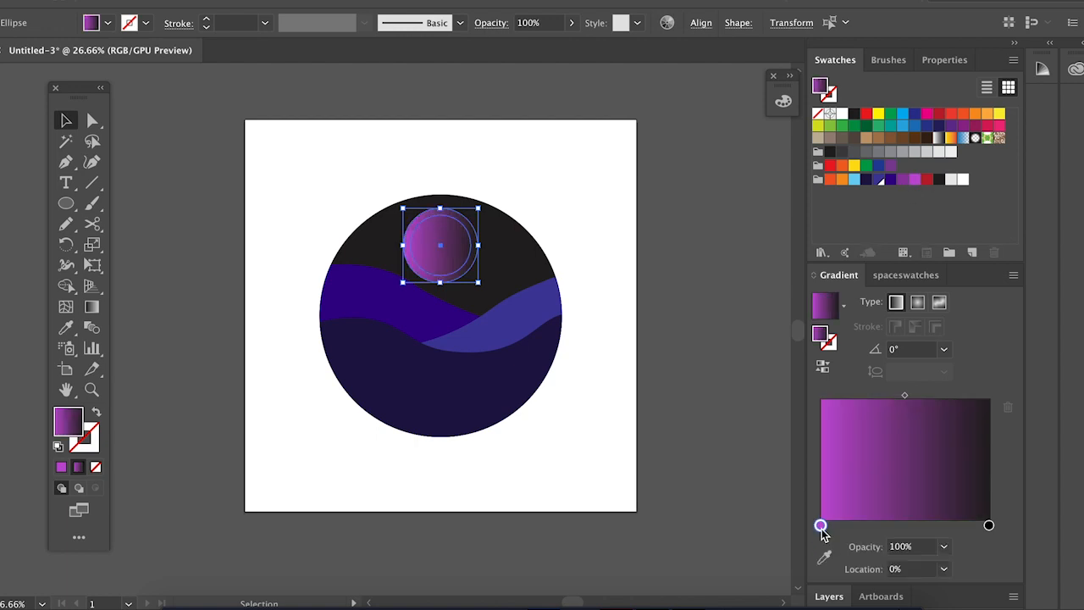
Step: Set the gradient's end colour stop to bright purple and the starting stop's opacity to 0%
{"action": "left_click_drag", "start_coordinate": [915, 180], "coordinate": [990, 525]}
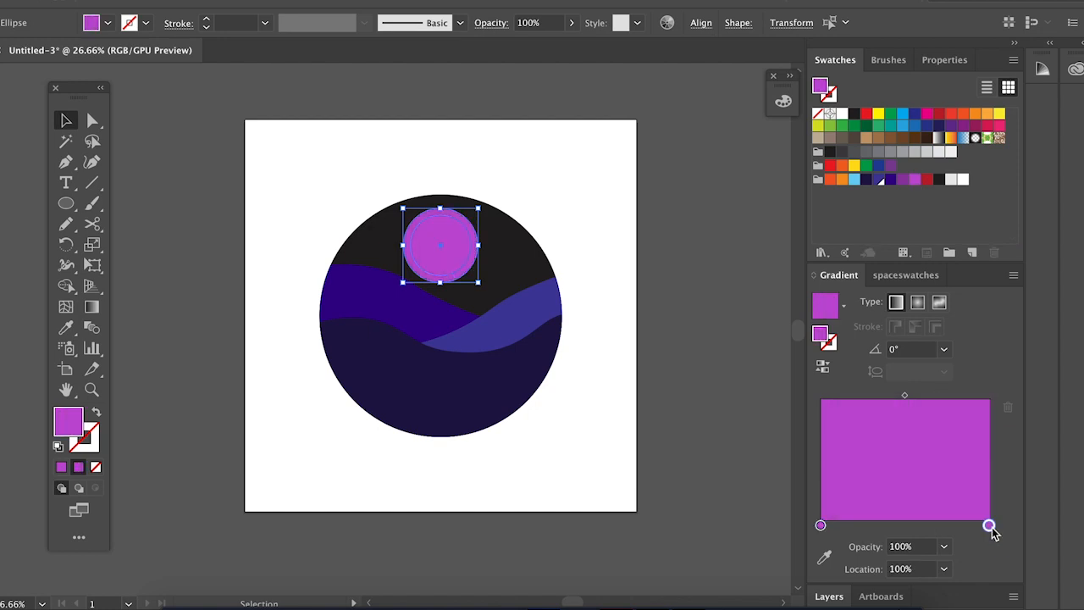
{"action": "left_click", "coordinate": [821, 526]}
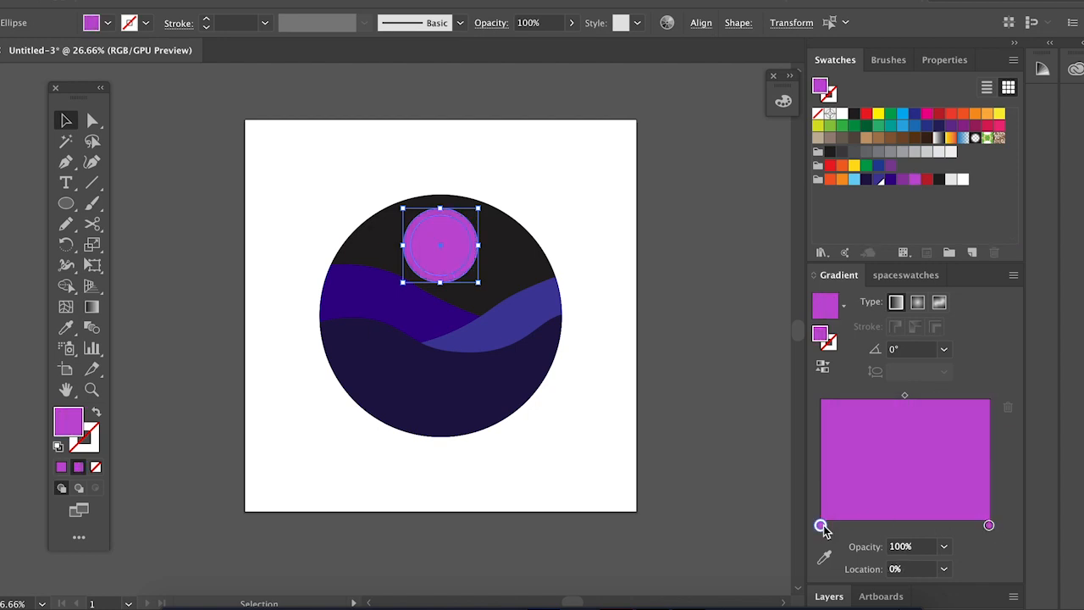
{"action": "left_click", "coordinate": [944, 549]}
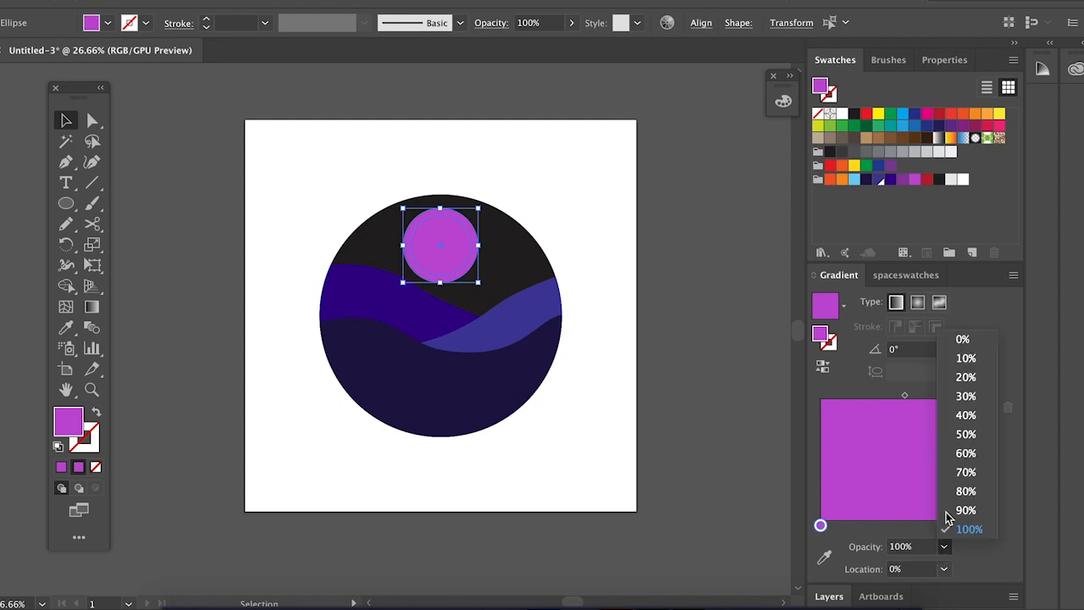
{"action": "left_click", "coordinate": [963, 340]}
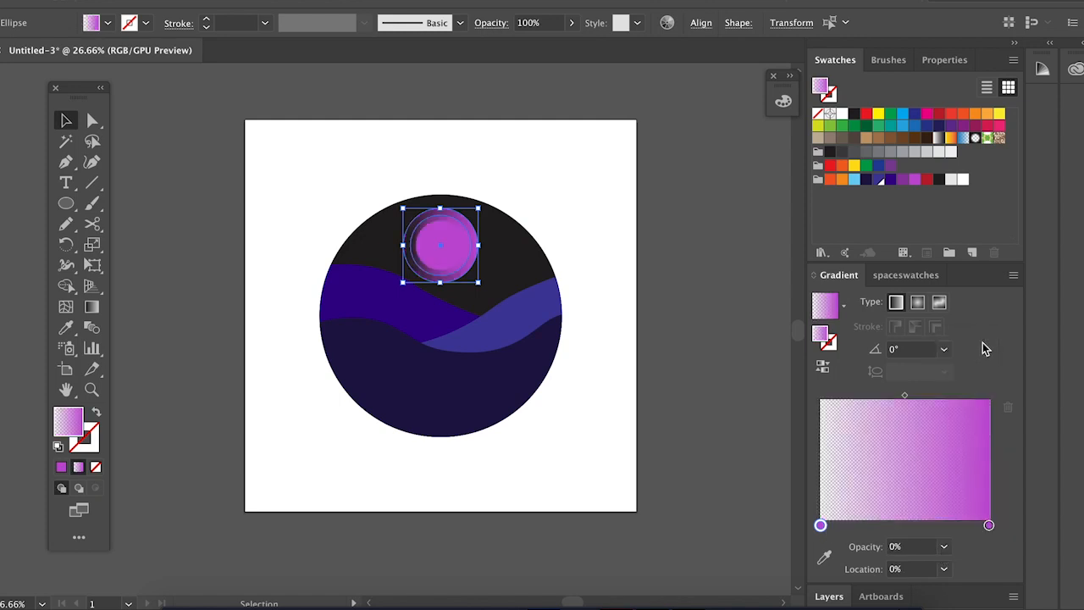
Step: Set the ring gradient's angle to 90° and reverse the gradient direction
{"action": "left_click", "coordinate": [915, 350]}
{"action": "type", "text": "90"}
{"action": "key", "text": "Return"}
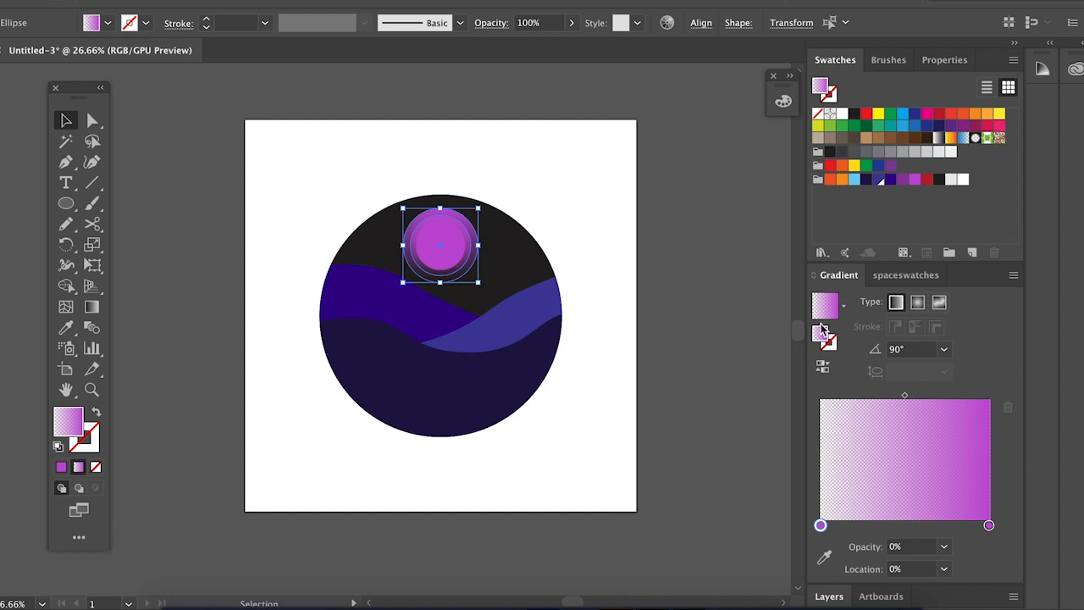
{"action": "left_click", "coordinate": [824, 368]}
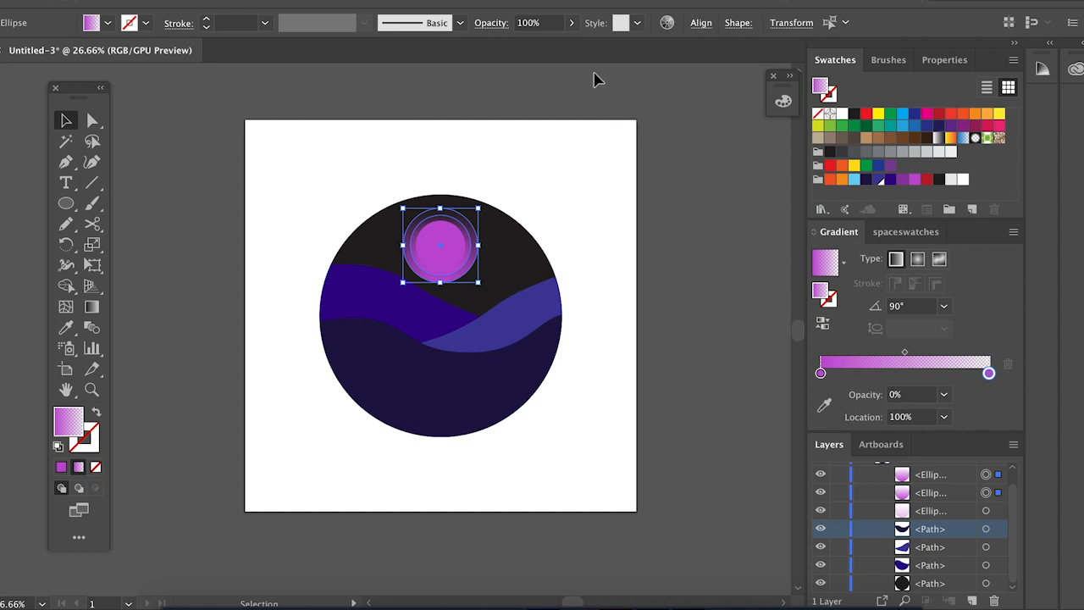
Step: Lower the opacity of the two outer moon rings to 21% and deselect them
{"action": "left_click", "coordinate": [571, 26]}
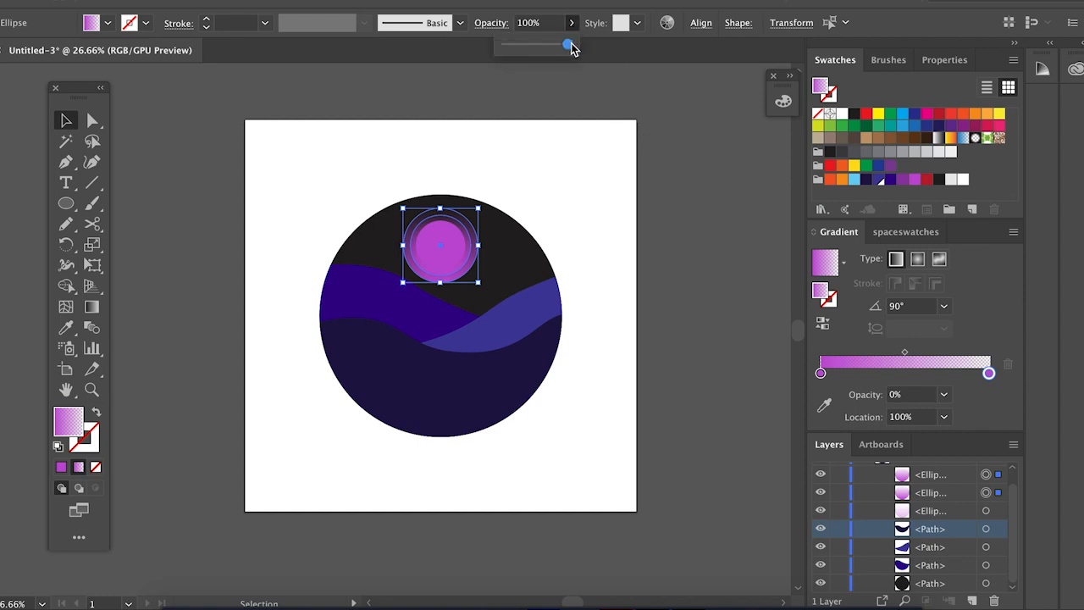
{"action": "left_click_drag", "start_coordinate": [568, 44], "coordinate": [519, 47]}
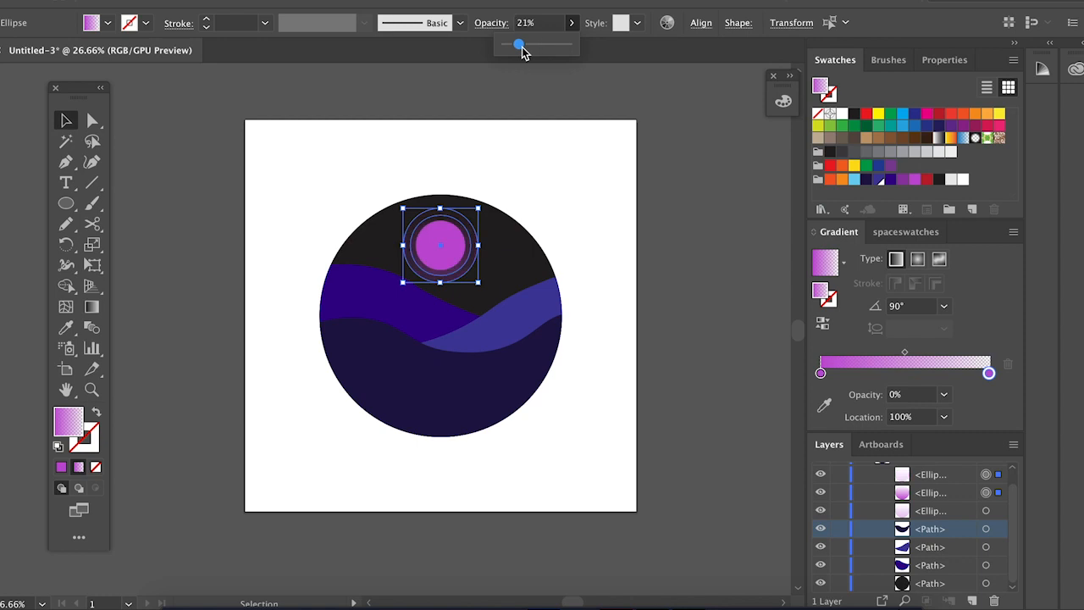
{"action": "left_click", "coordinate": [542, 100]}
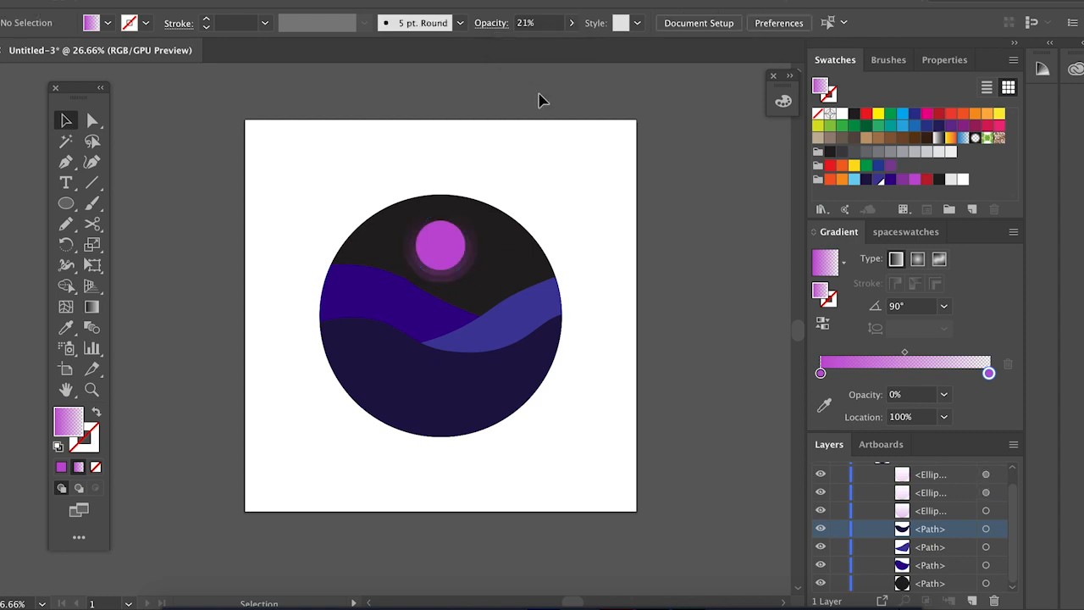
Step: Draw a small upright ellipse on the upper right part of the moon and fill it with the darker purple swatch
{"action": "scroll", "coordinate": [482, 312], "scroll_direction": "up", "scroll_amount": 5}
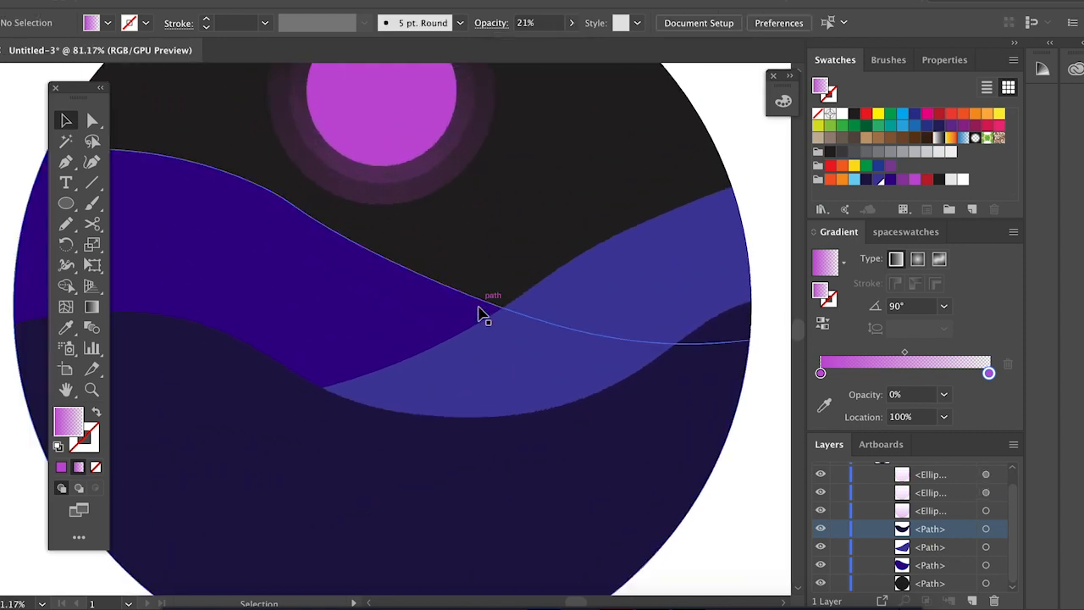
{"action": "scroll", "coordinate": [483, 315], "scroll_direction": "up", "scroll_amount": 4}
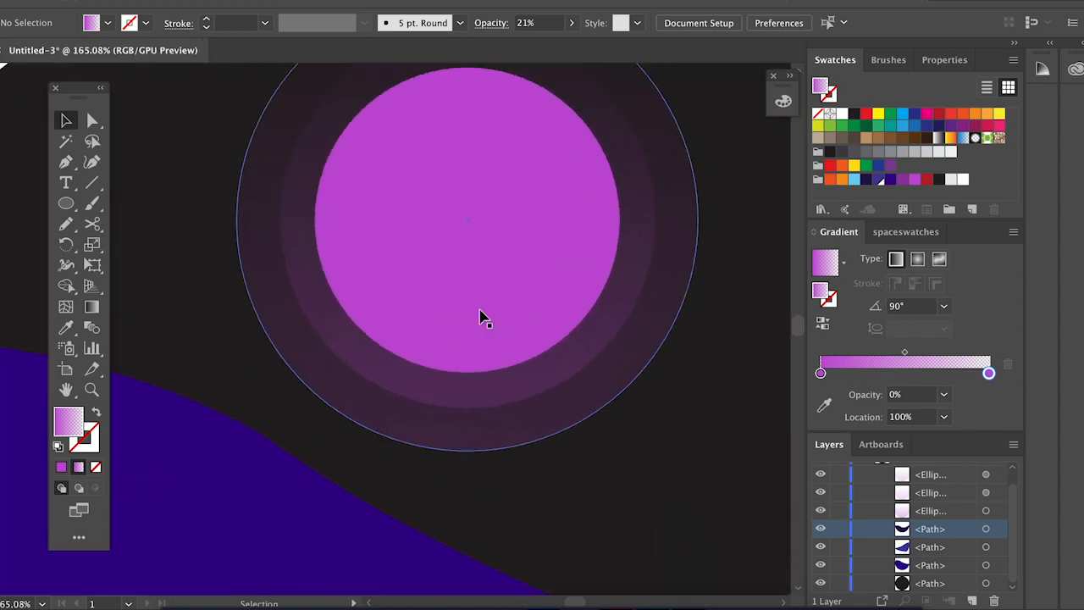
{"action": "left_click", "coordinate": [66, 205]}
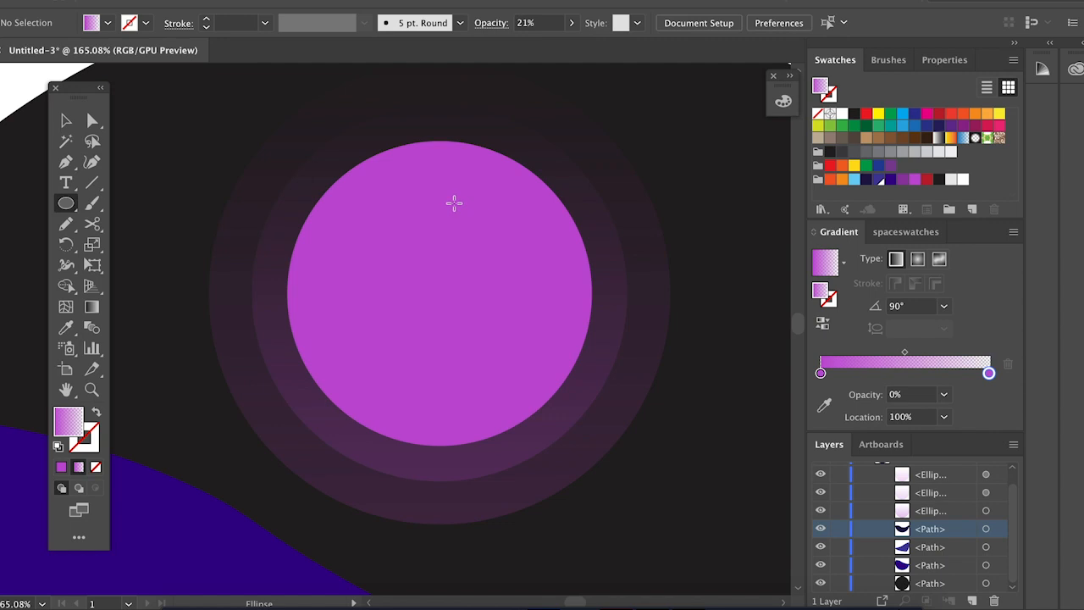
{"action": "mouse_move", "coordinate": [454, 204]}
{"action": "left_mouse_down"}
{"action": "mouse_move", "coordinate": [486, 276]}
{"action": "mouse_move", "coordinate": [524, 310]}
{"action": "left_mouse_up"}
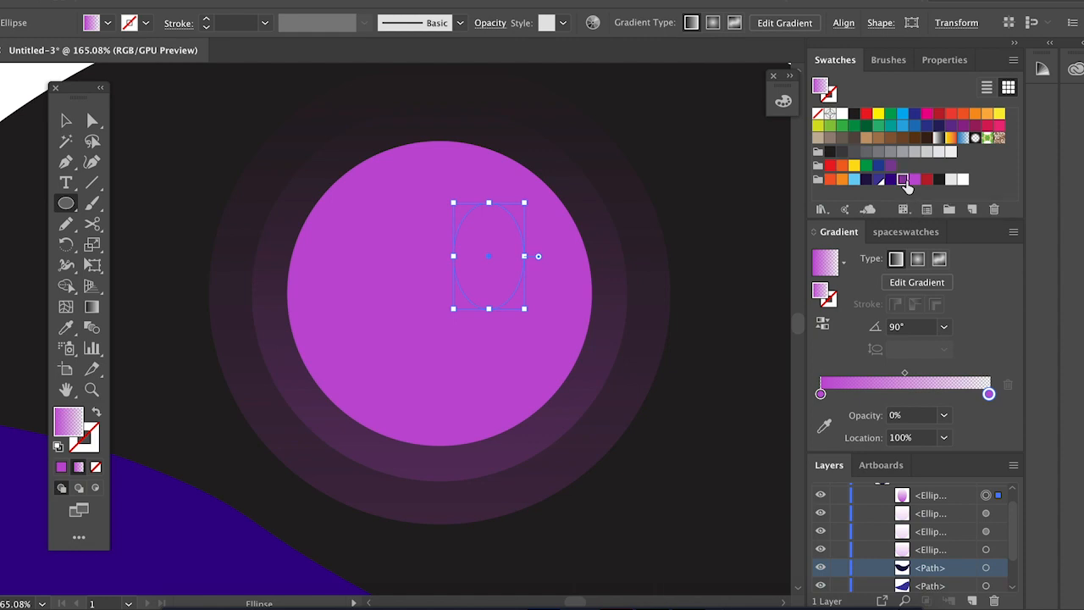
{"action": "left_click", "coordinate": [904, 181]}
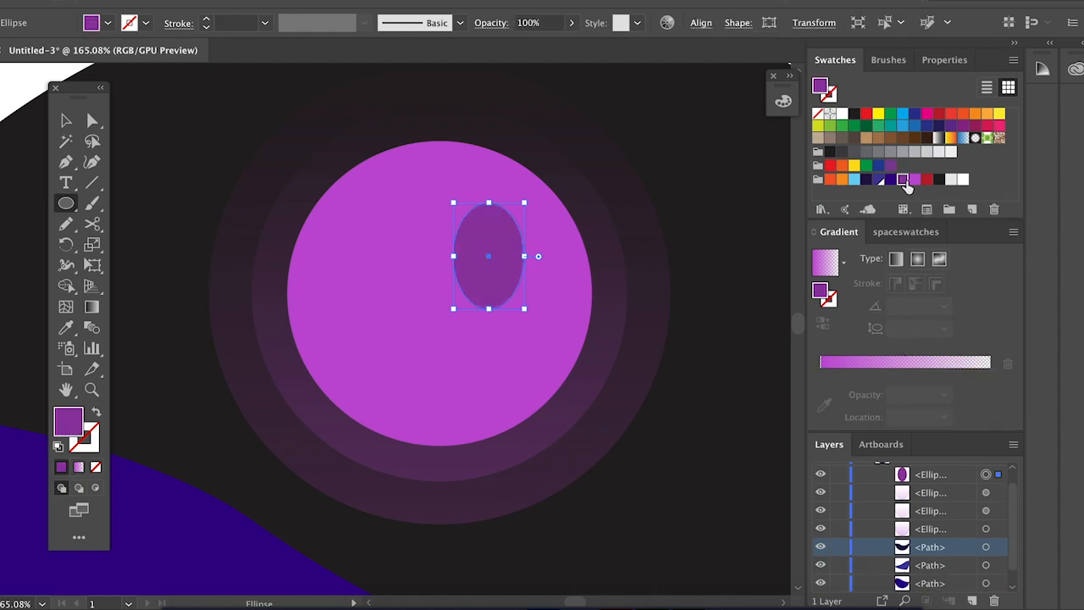
Step: Tilt the dark purple crater ellipse slightly counterclockwise and move it closer to the moon's right edge
{"action": "left_click", "coordinate": [66, 123]}
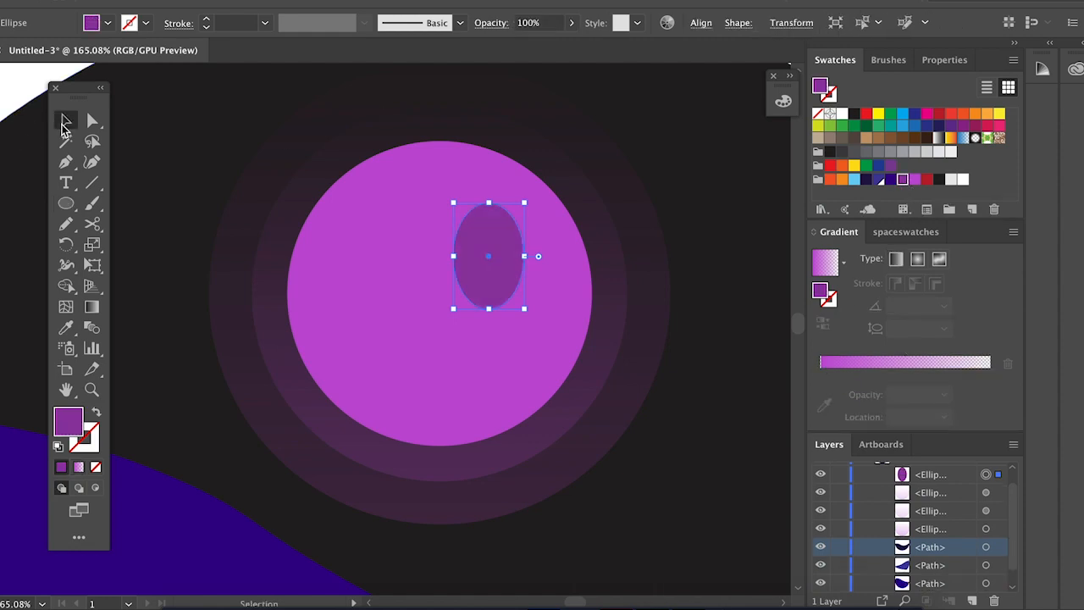
{"action": "mouse_move", "coordinate": [452, 194]}
{"action": "left_mouse_down"}
{"action": "mouse_move", "coordinate": [443, 186]}
{"action": "mouse_move", "coordinate": [433, 203]}
{"action": "mouse_move", "coordinate": [443, 211]}
{"action": "left_mouse_up"}
{"action": "left_click_drag", "start_coordinate": [498, 255], "coordinate": [528, 251]}
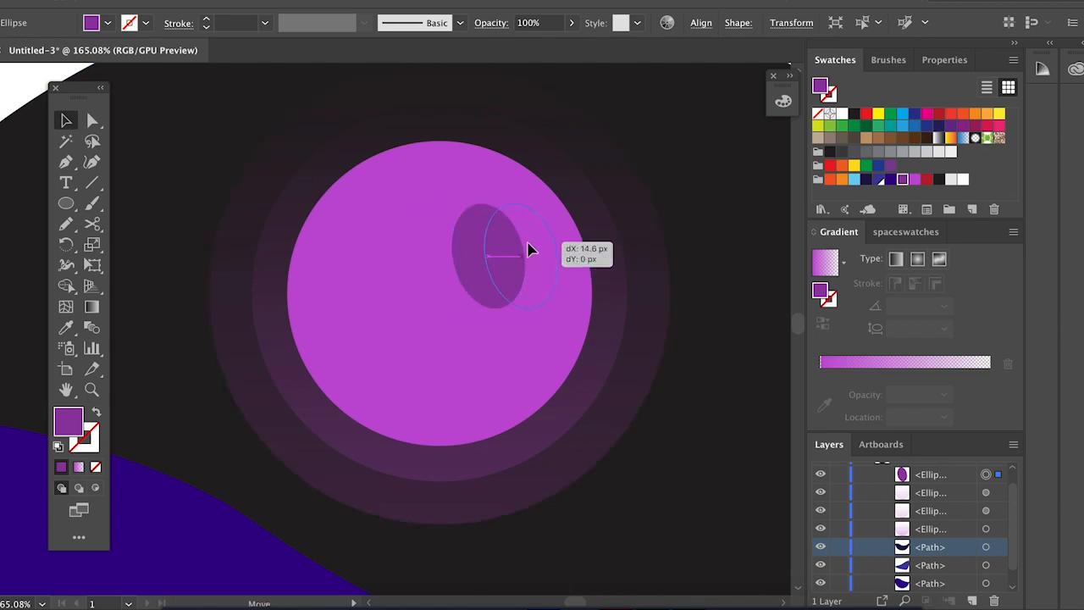
{"action": "left_click", "coordinate": [484, 205]}
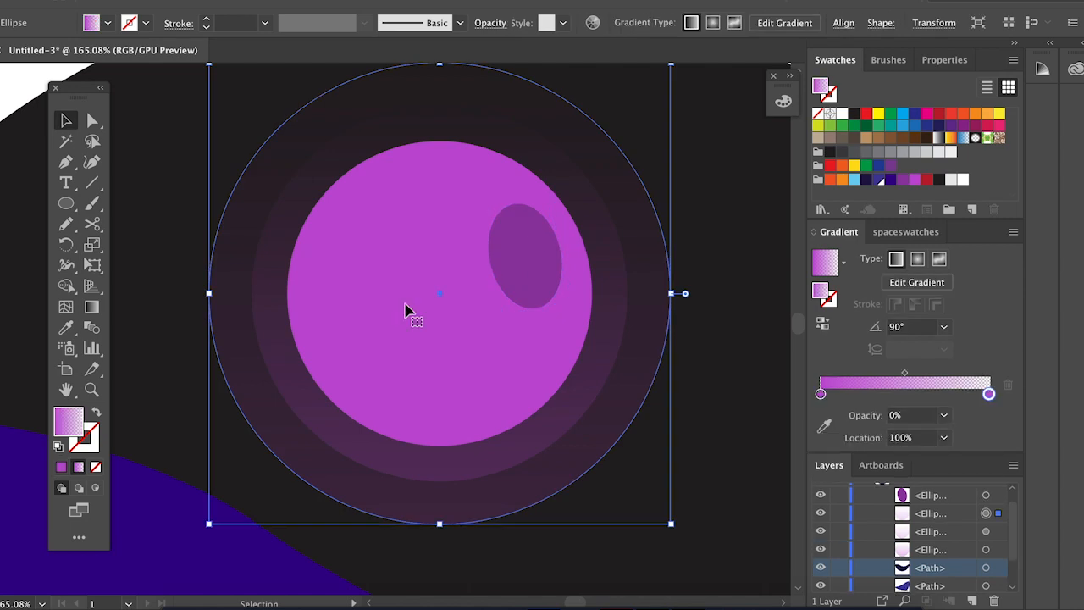
Step: Duplicate the crater ellipse, scale the copy down to roughly half size and place it overlapping the large crater's lower edge
{"action": "left_click", "coordinate": [544, 254]}
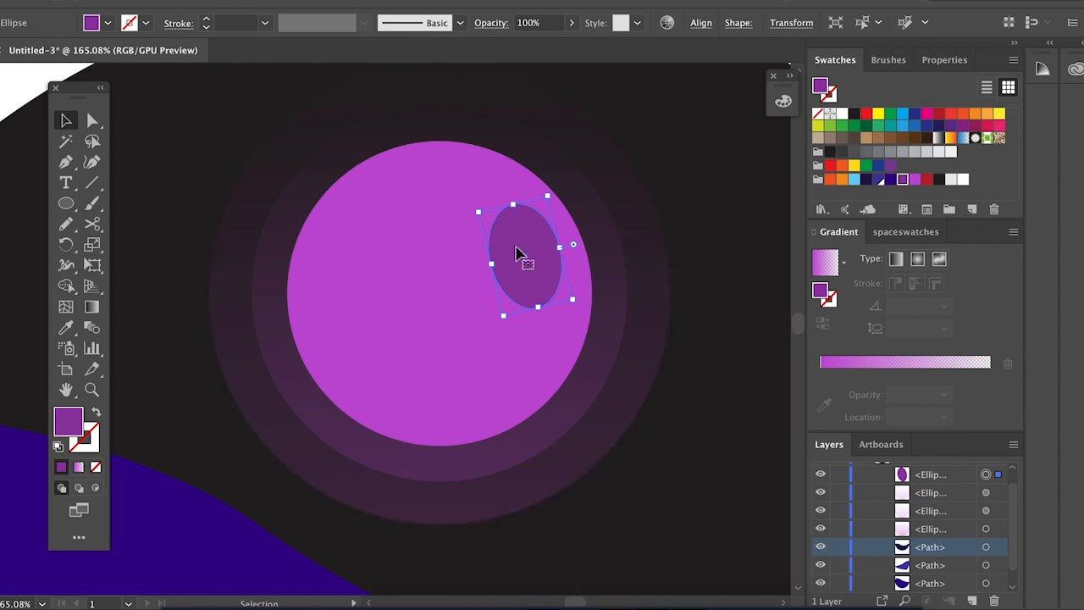
{"action": "left_click_drag", "start_coordinate": [523, 241], "coordinate": [502, 315]}
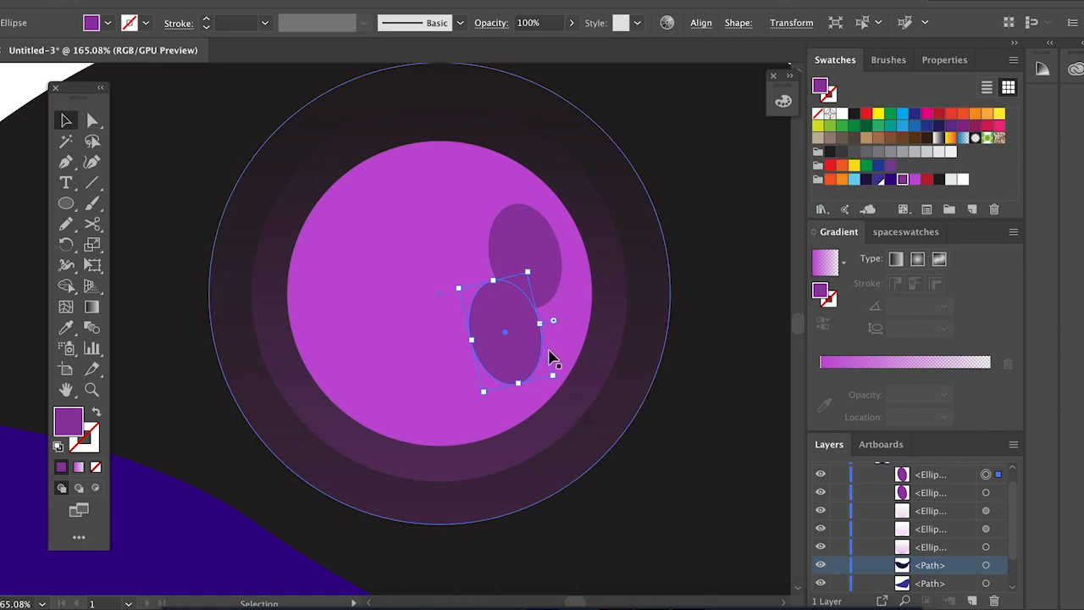
{"action": "left_click_drag", "start_coordinate": [554, 379], "coordinate": [515, 313]}
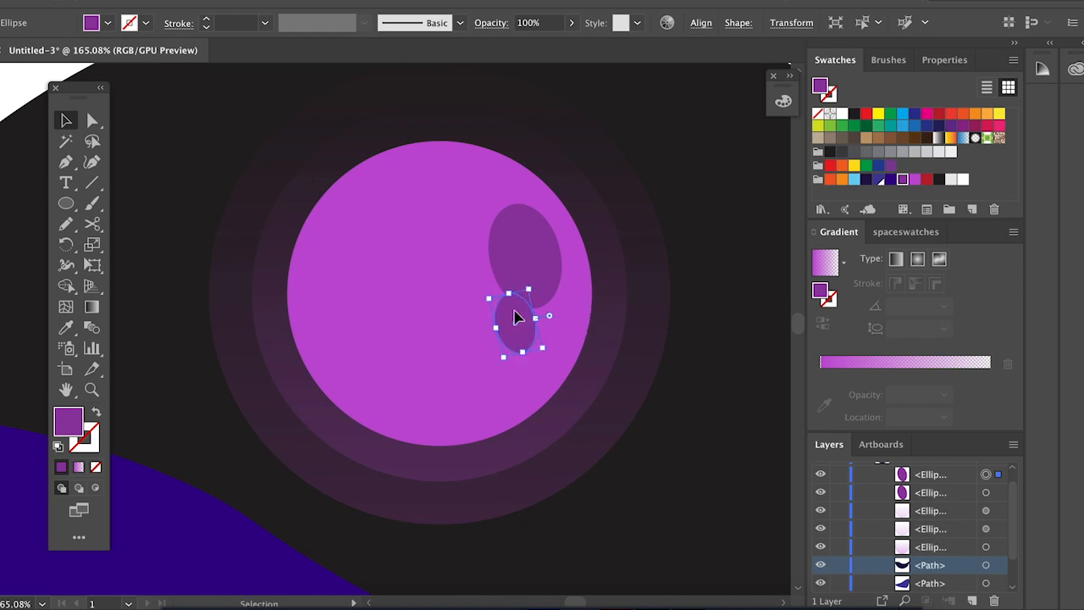
{"action": "left_click", "coordinate": [428, 336]}
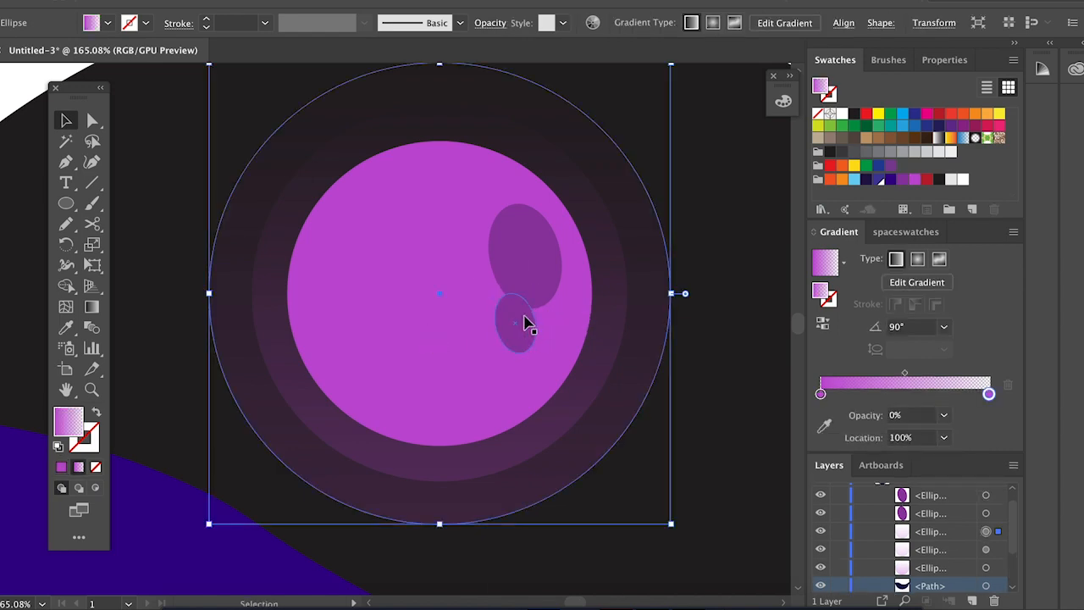
Step: Add a third, still smaller crater copy near the moon's lower right edge, tilt it the opposite way and deselect
{"action": "left_click_drag", "start_coordinate": [525, 322], "coordinate": [567, 337]}
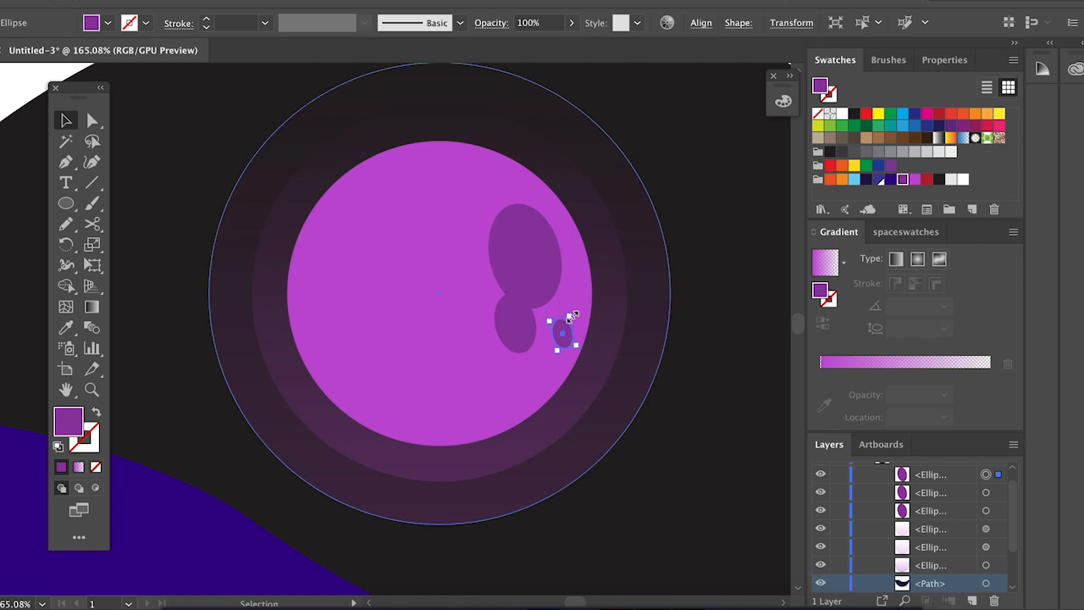
{"action": "scroll", "coordinate": [571, 313], "scroll_direction": "up", "scroll_amount": 3}
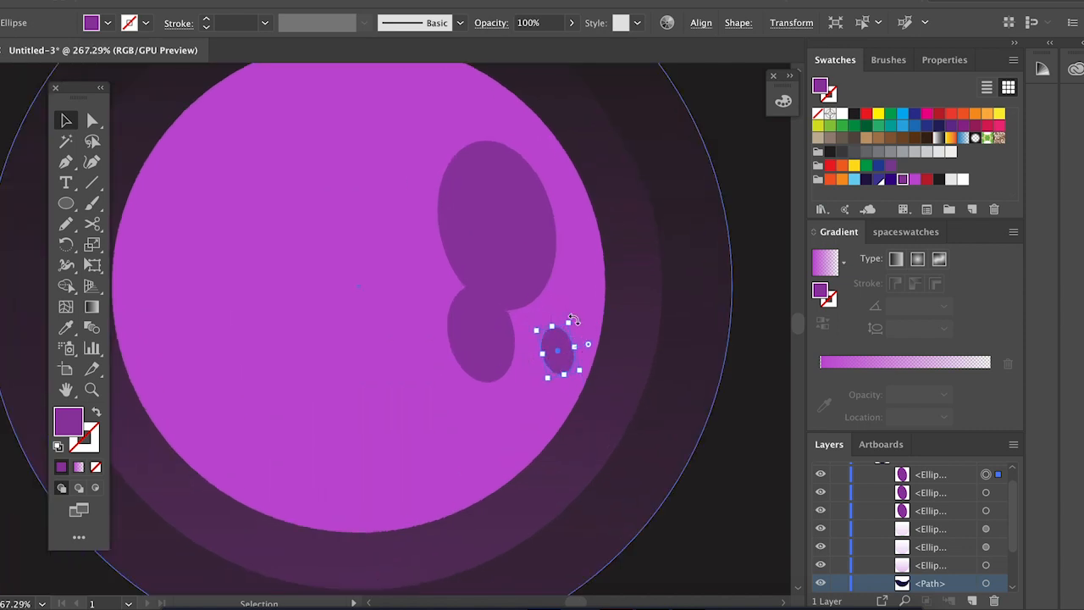
{"action": "left_click_drag", "start_coordinate": [574, 320], "coordinate": [557, 350]}
{"action": "left_click", "coordinate": [511, 424]}
{"action": "scroll", "coordinate": [487, 489], "scroll_direction": "down", "scroll_amount": 1}
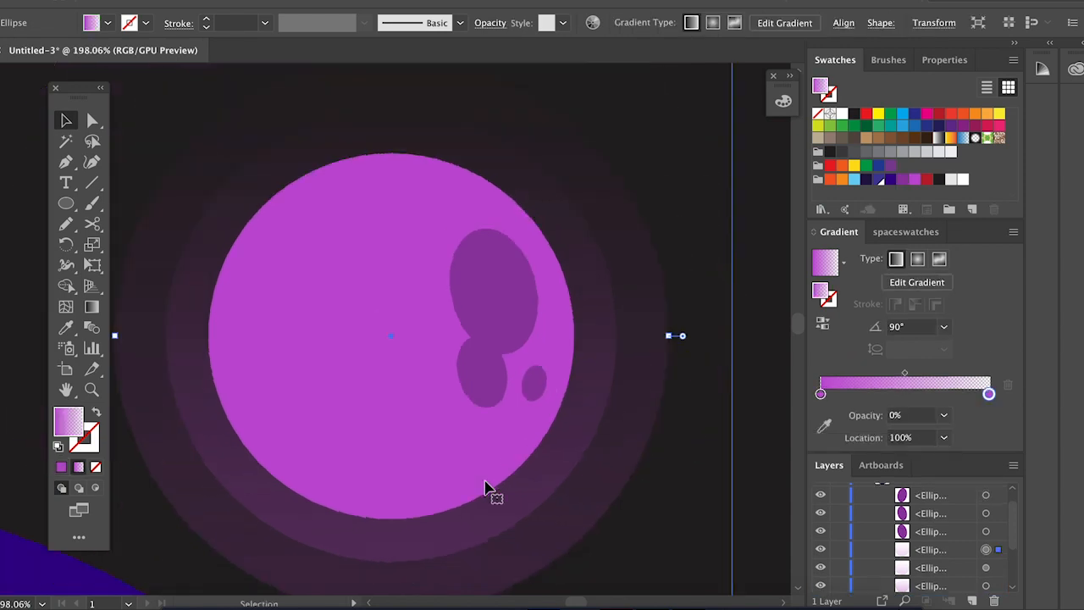
{"action": "scroll", "coordinate": [486, 489], "scroll_direction": "down", "scroll_amount": 6}
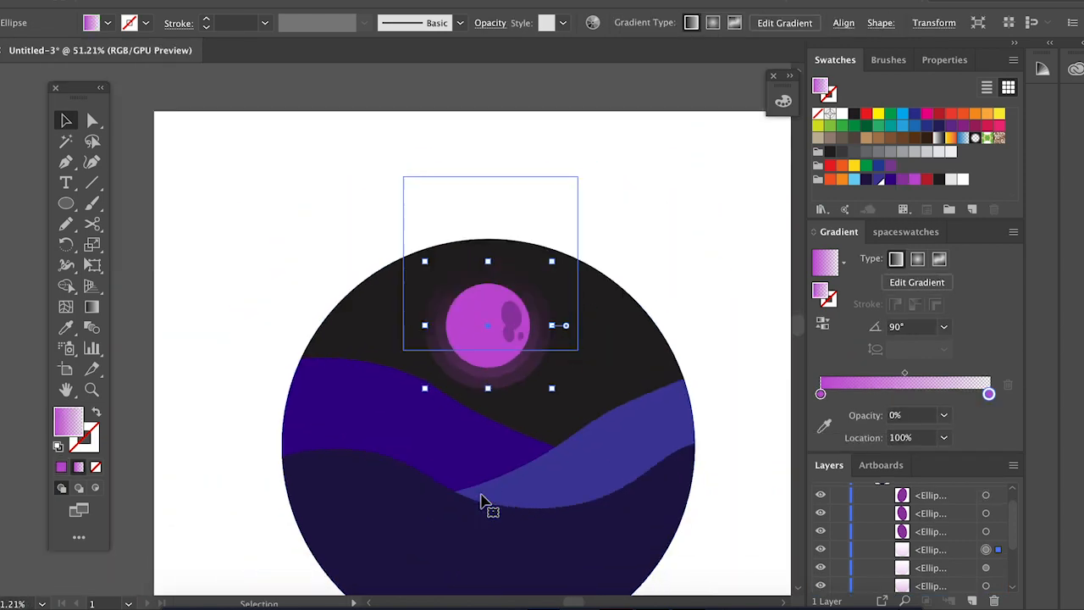
{"action": "scroll", "coordinate": [487, 500], "scroll_direction": "down", "scroll_amount": 1}
{"action": "left_click", "coordinate": [701, 331]}
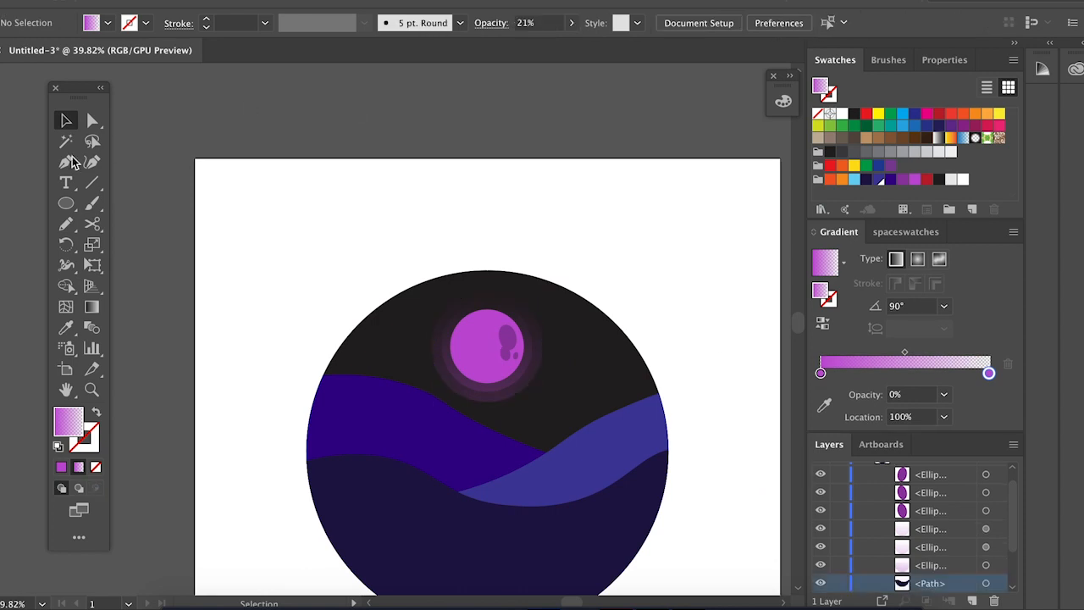
Step: Create a 4-point star with radii 18.8996 px and 9.4498 px in the sky left of the moon and fill it white
{"action": "left_click", "coordinate": [70, 206]}
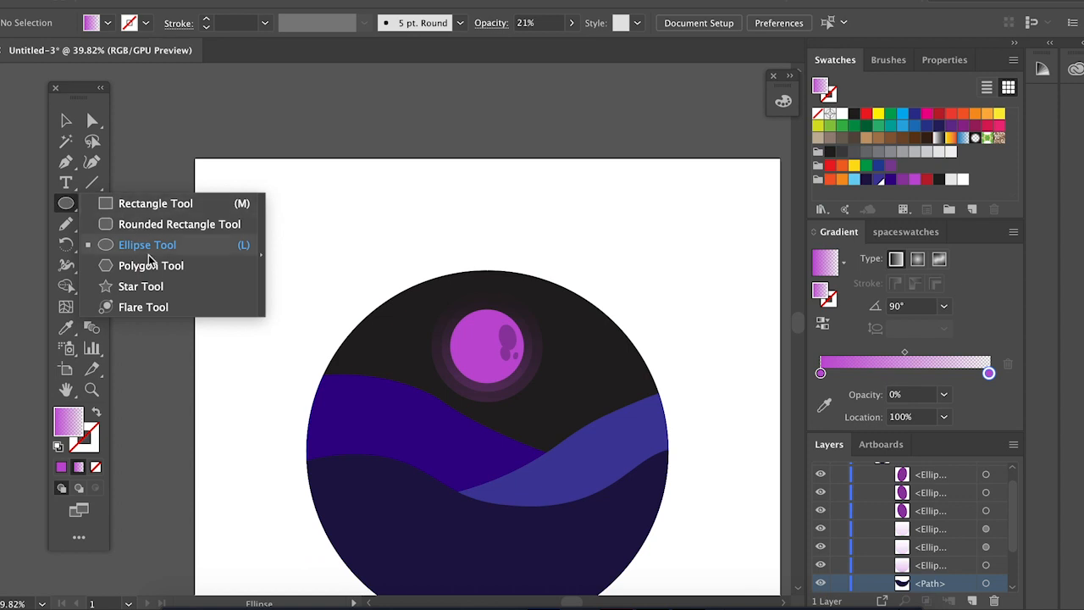
{"action": "left_click", "coordinate": [142, 286]}
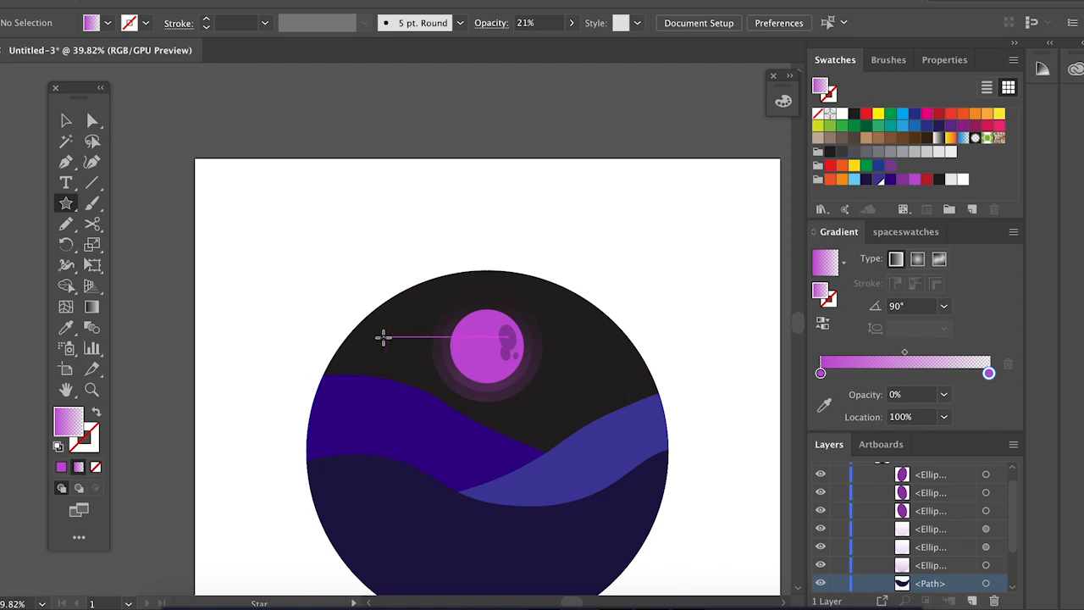
{"action": "left_click", "coordinate": [383, 338]}
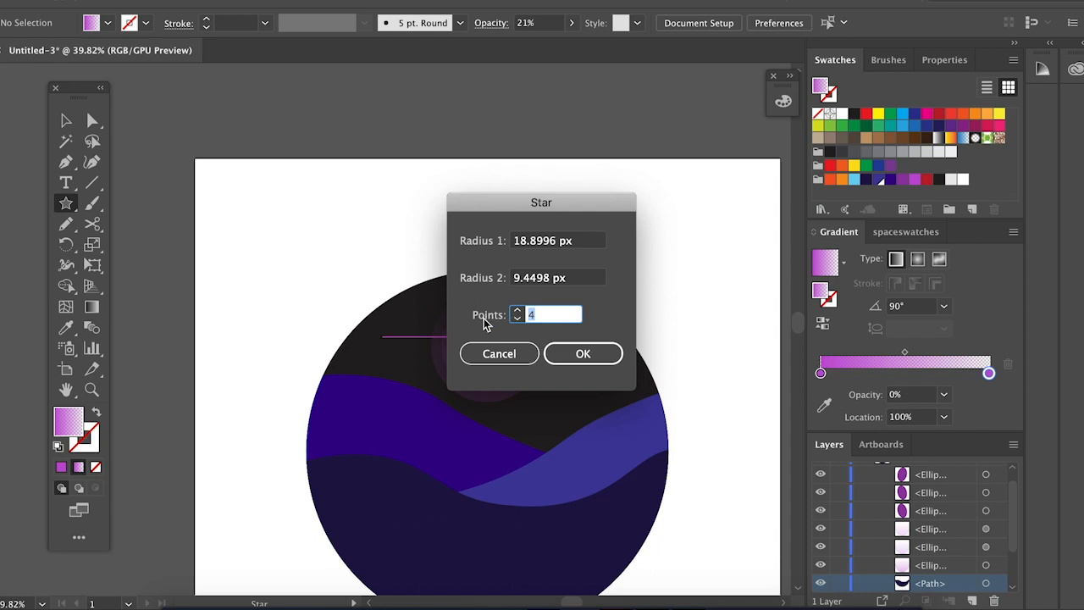
{"action": "left_click", "coordinate": [592, 356]}
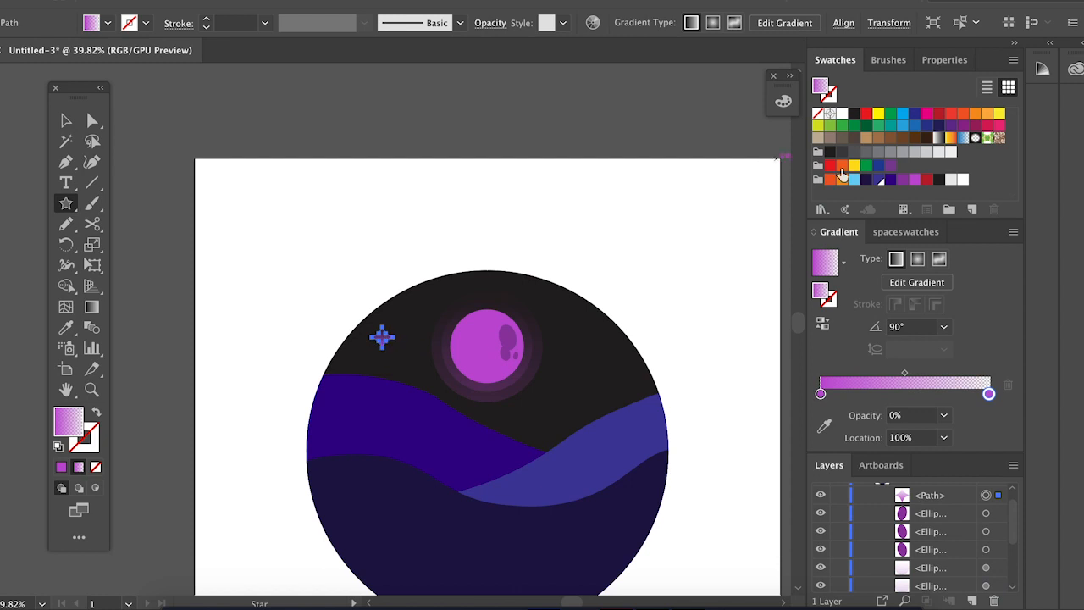
{"action": "left_click", "coordinate": [962, 179]}
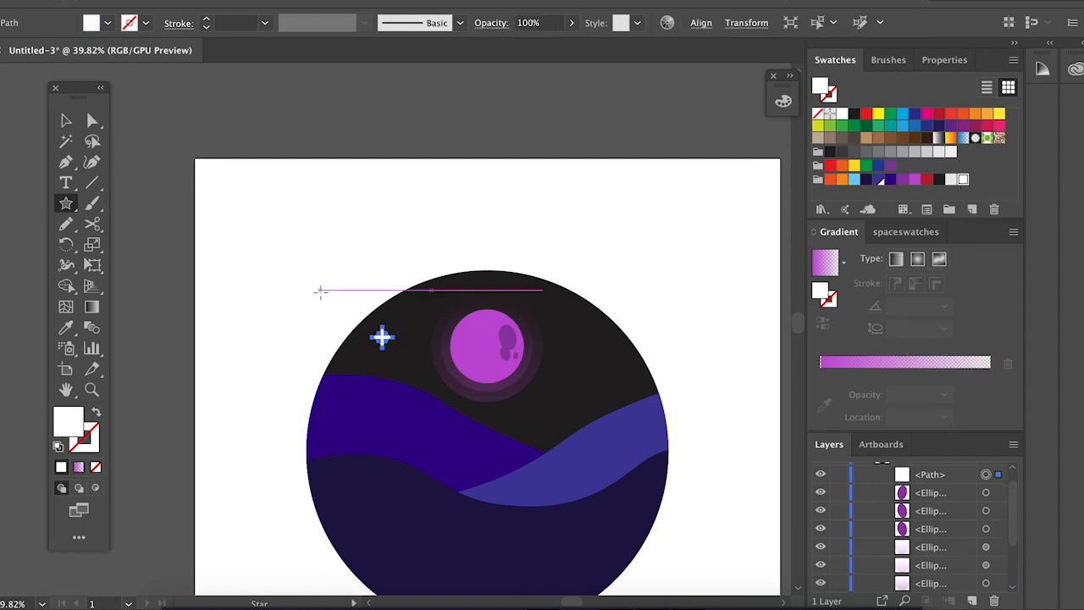
Step: Tilt the white star, move it up toward the moon and place a duplicate of it below and to its left
{"action": "left_click", "coordinate": [66, 120]}
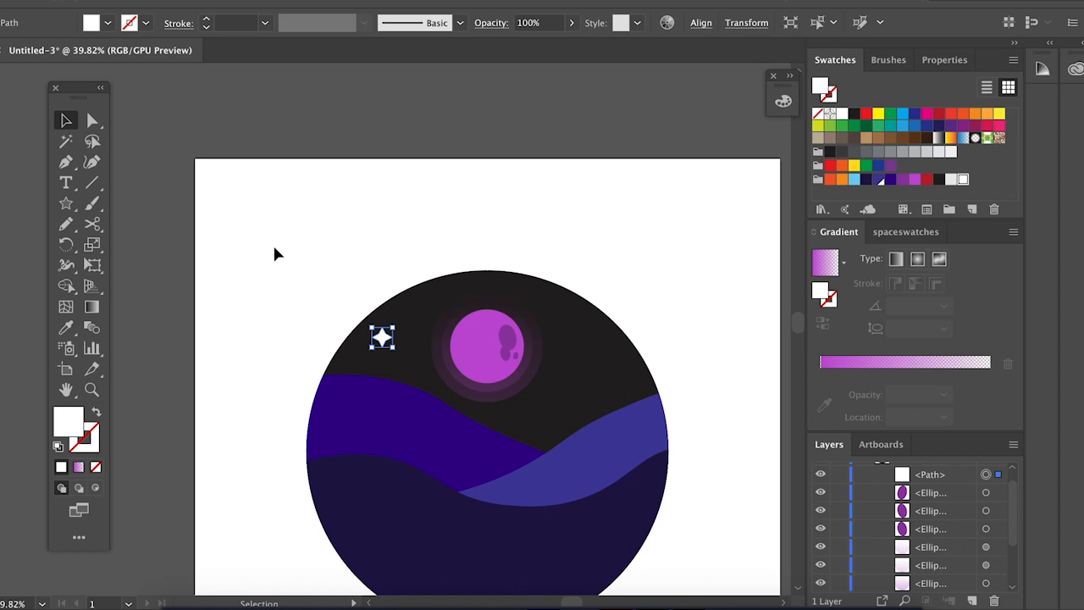
{"action": "scroll", "coordinate": [289, 301], "scroll_direction": "up", "scroll_amount": 3}
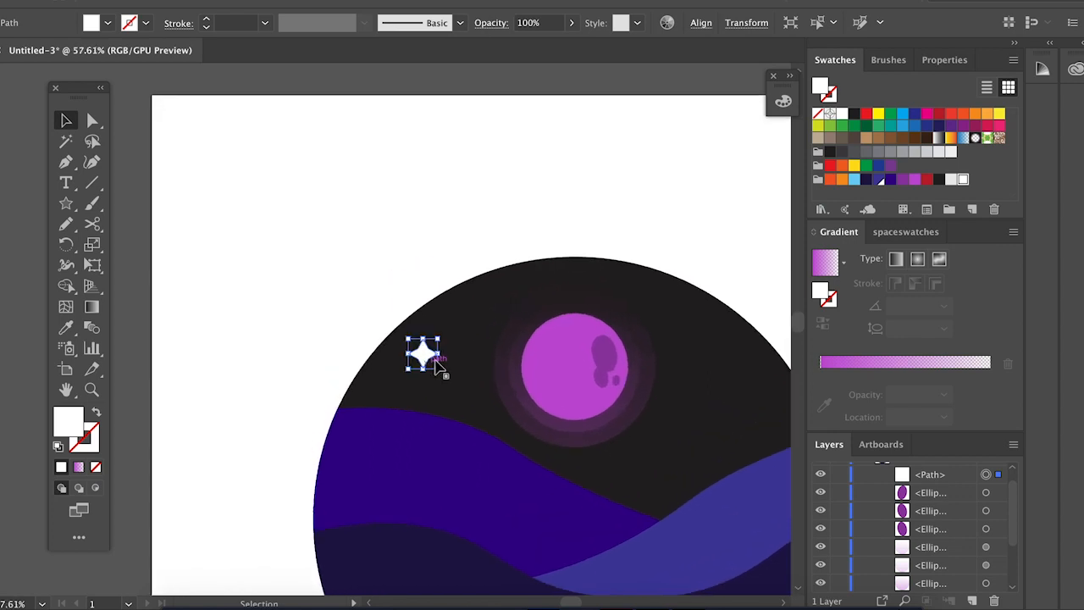
{"action": "left_click_drag", "start_coordinate": [441, 375], "coordinate": [471, 324]}
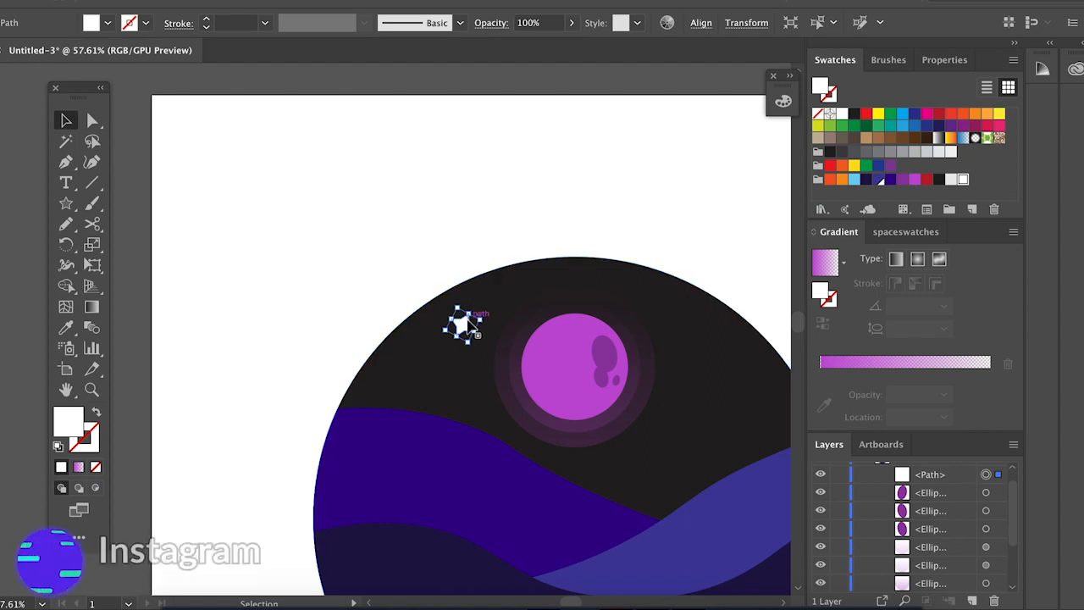
{"action": "left_click_drag", "start_coordinate": [457, 334], "coordinate": [423, 371], "text": "alt"}
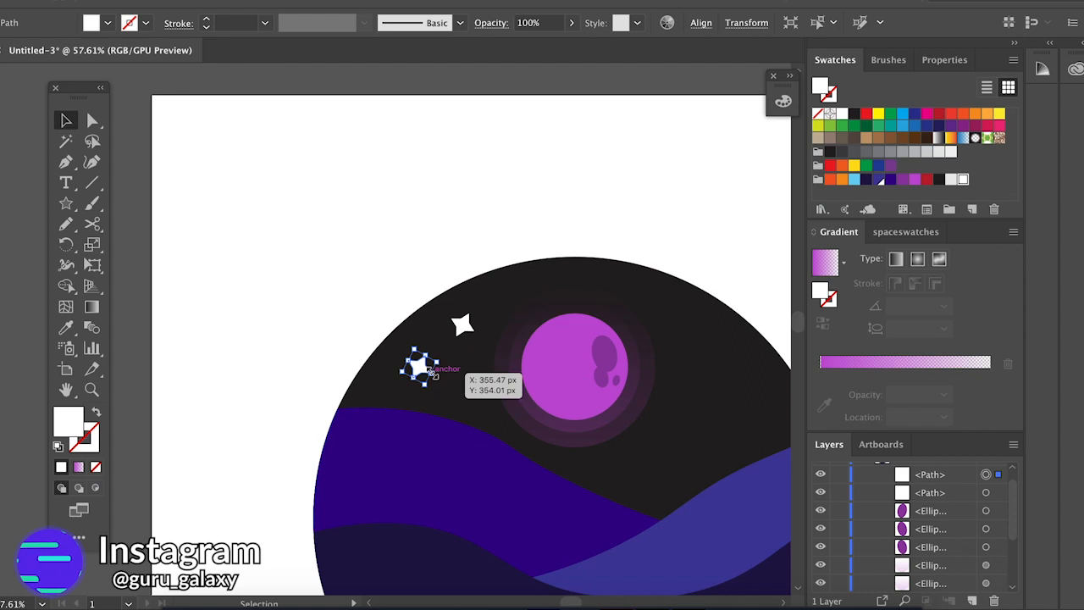
Step: Shrink the lower star copy, move it down, and place a slightly larger duplicate to its right
{"action": "scroll", "coordinate": [436, 373], "scroll_direction": "up", "scroll_amount": 5}
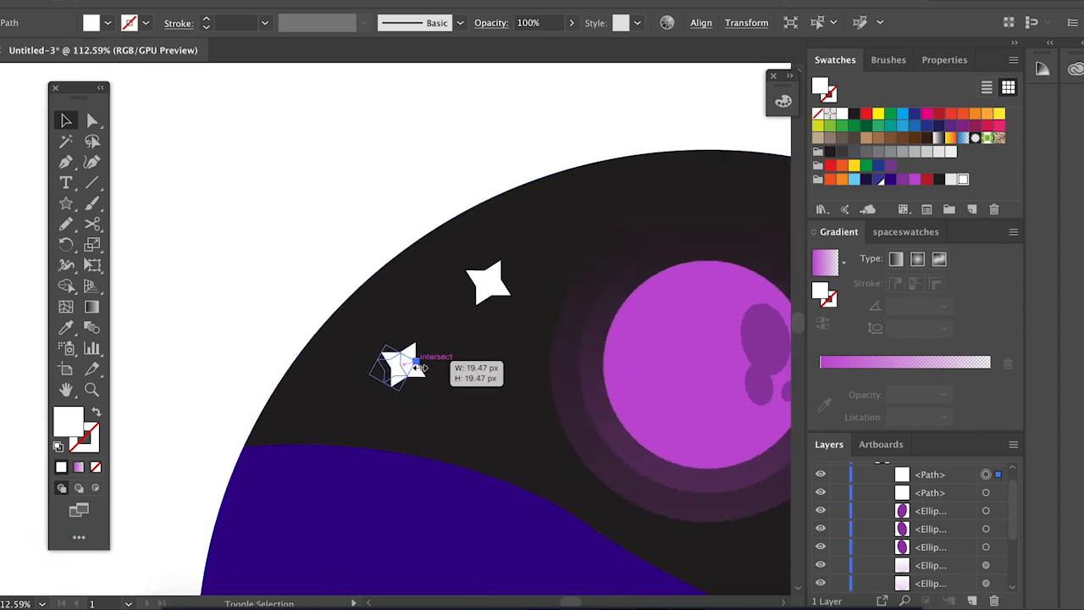
{"action": "scroll", "coordinate": [382, 389], "scroll_direction": "up", "scroll_amount": 2}
{"action": "left_click_drag", "start_coordinate": [353, 362], "coordinate": [356, 378]}
{"action": "left_click_drag", "start_coordinate": [383, 361], "coordinate": [422, 452]}
{"action": "left_click_drag", "start_coordinate": [425, 453], "coordinate": [585, 453], "text": "alt"}
{"action": "left_click_drag", "start_coordinate": [594, 437], "coordinate": [623, 411], "text": "shift"}
{"action": "left_click_drag", "start_coordinate": [590, 443], "coordinate": [621, 481]}
Step: Place star duplicates in the sky right of the moon, scaling them to varied sizes
{"action": "scroll", "coordinate": [568, 575], "scroll_direction": "down", "scroll_amount": 8}
{"action": "left_click_drag", "start_coordinate": [320, 394], "coordinate": [551, 313], "text": "alt"}
{"action": "scroll", "coordinate": [554, 318], "scroll_direction": "up", "scroll_amount": 5}
{"action": "left_click_drag", "start_coordinate": [545, 318], "coordinate": [637, 387], "text": "shift"}
{"action": "left_click_drag", "start_coordinate": [648, 393], "coordinate": [639, 386], "text": "shift"}
{"action": "left_click_drag", "start_coordinate": [530, 299], "coordinate": [533, 541], "text": "alt"}
{"action": "left_click_drag", "start_coordinate": [487, 498], "coordinate": [684, 522]}
{"action": "scroll", "coordinate": [684, 533], "scroll_direction": "down", "scroll_amount": 8}
{"action": "key", "text": "ctrl+a"}
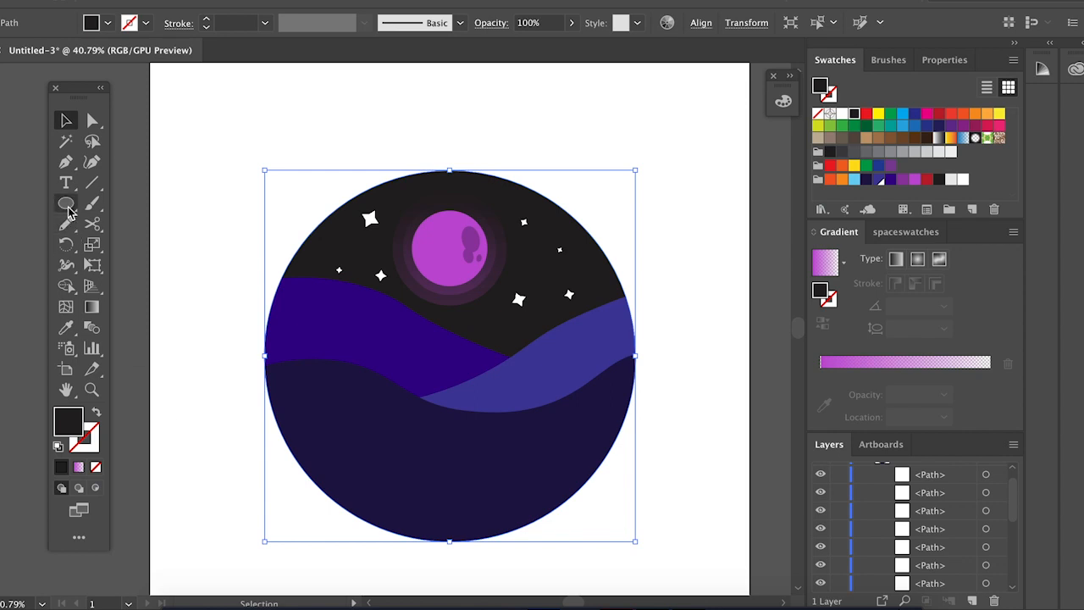
Step: Draw a tall ellipse in the middle of the dark lower wave and fill it light grey
{"action": "left_click_drag", "start_coordinate": [68, 211], "coordinate": [126, 247]}
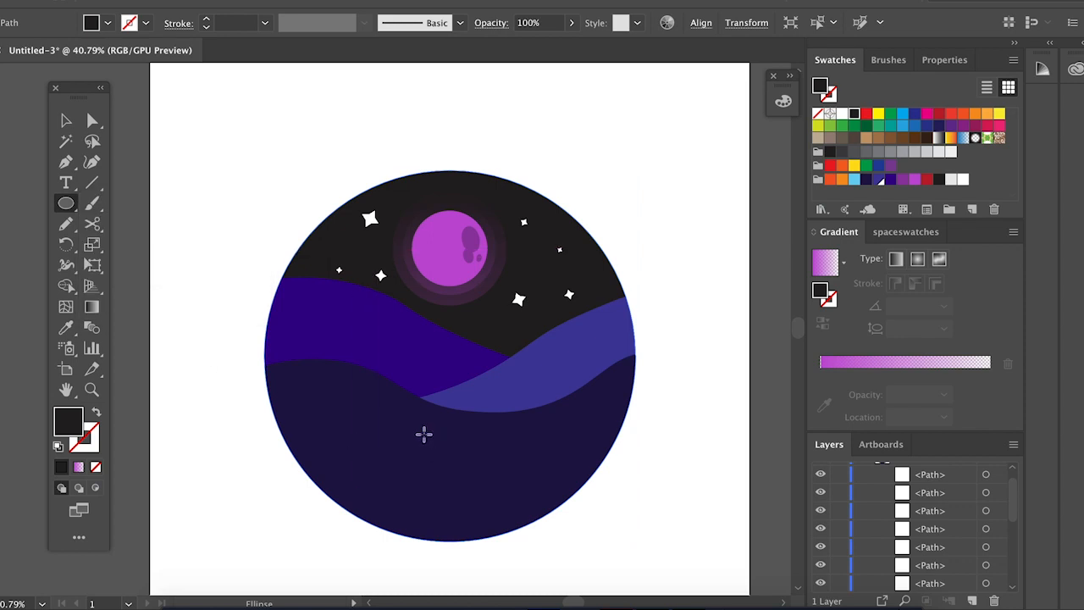
{"action": "left_click_drag", "start_coordinate": [424, 435], "coordinate": [455, 499]}
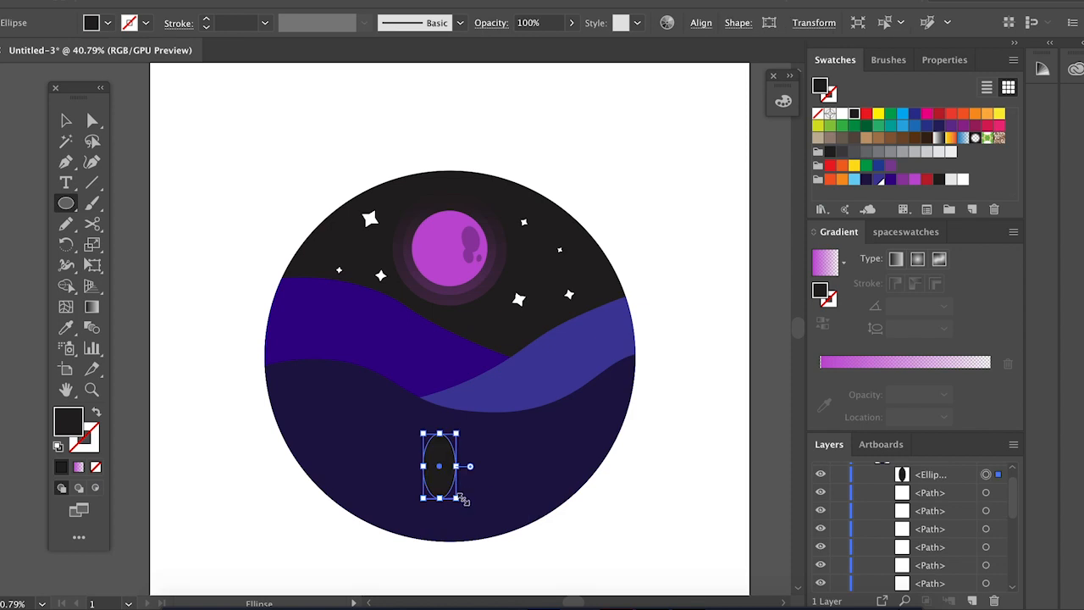
{"action": "scroll", "coordinate": [463, 498], "scroll_direction": "up", "scroll_amount": 6}
{"action": "scroll", "coordinate": [464, 497], "scroll_direction": "down", "scroll_amount": 1}
{"action": "scroll", "coordinate": [463, 497], "scroll_direction": "left", "scroll_amount": 1}
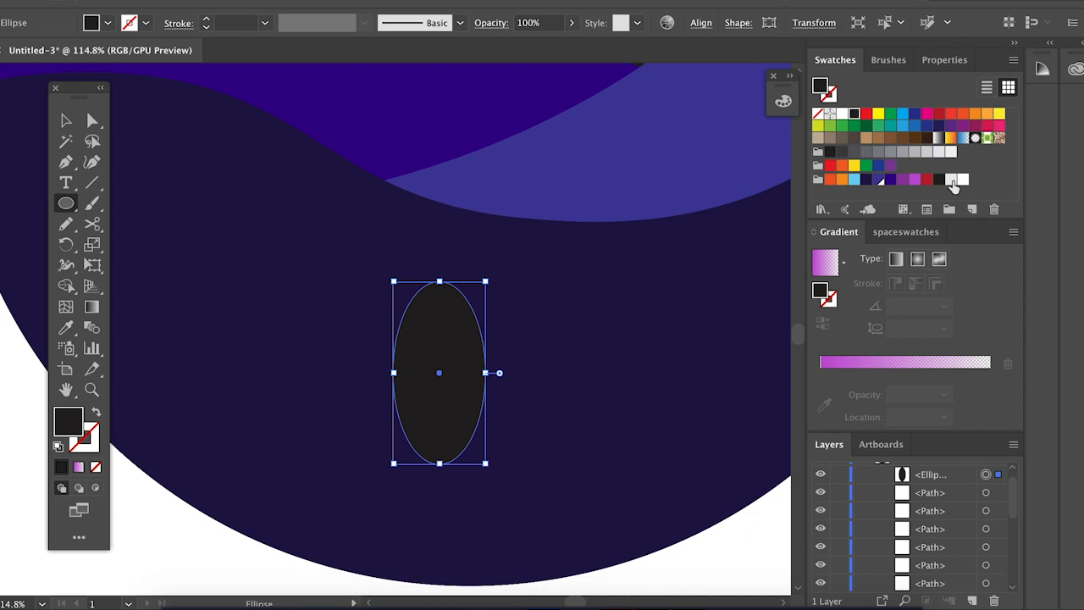
{"action": "left_click", "coordinate": [951, 180]}
Step: Reshape the grey ellipse into a rocket body by raising its bottom anchor and pulling its top anchor upward
{"action": "left_click", "coordinate": [92, 121]}
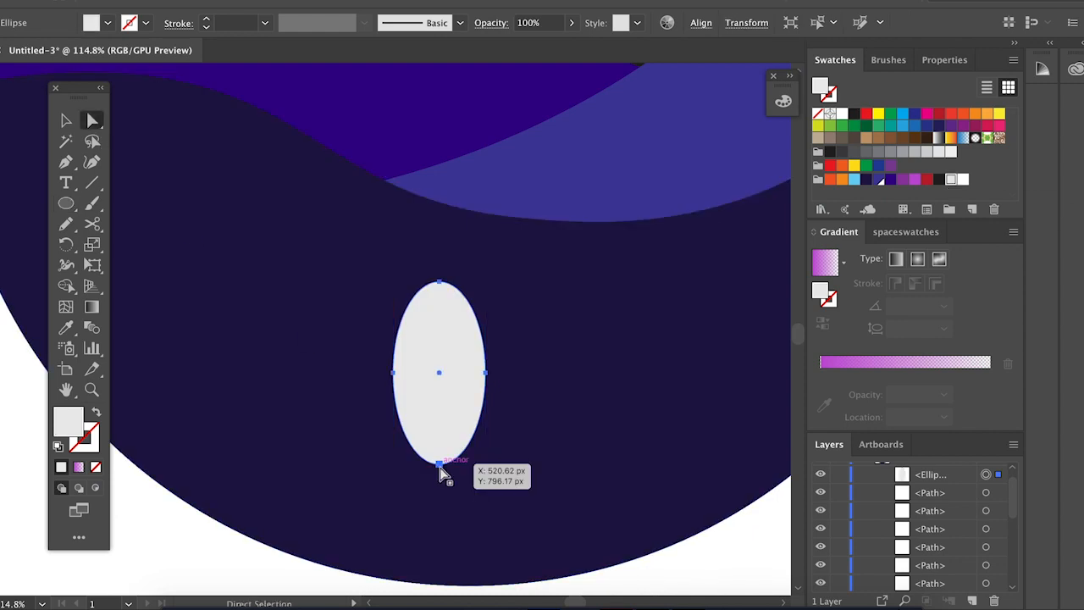
{"action": "left_click_drag", "start_coordinate": [440, 468], "coordinate": [440, 446]}
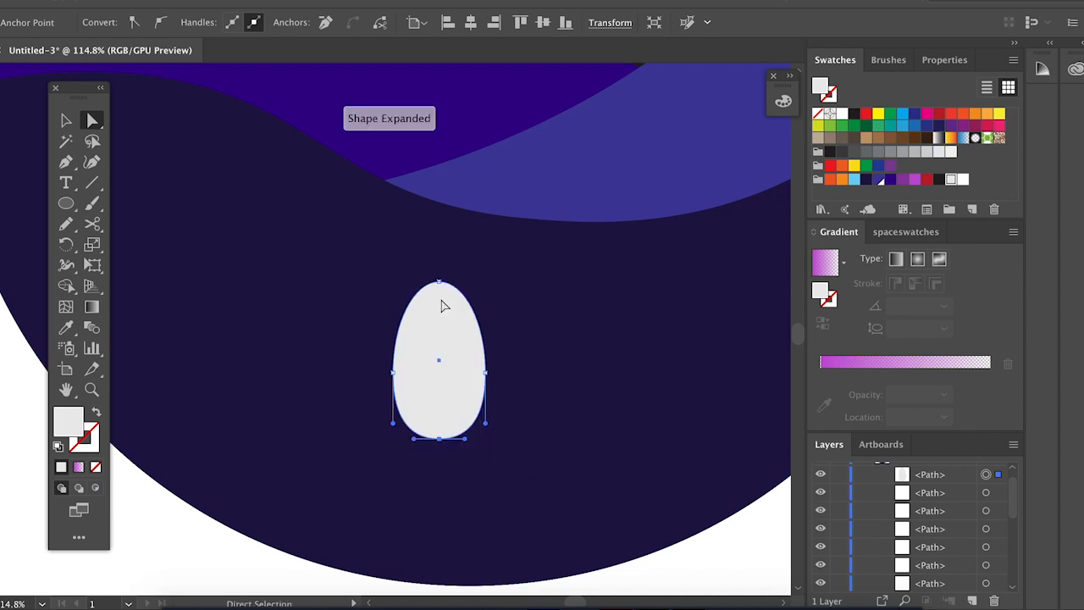
{"action": "left_click_drag", "start_coordinate": [438, 282], "coordinate": [438, 253]}
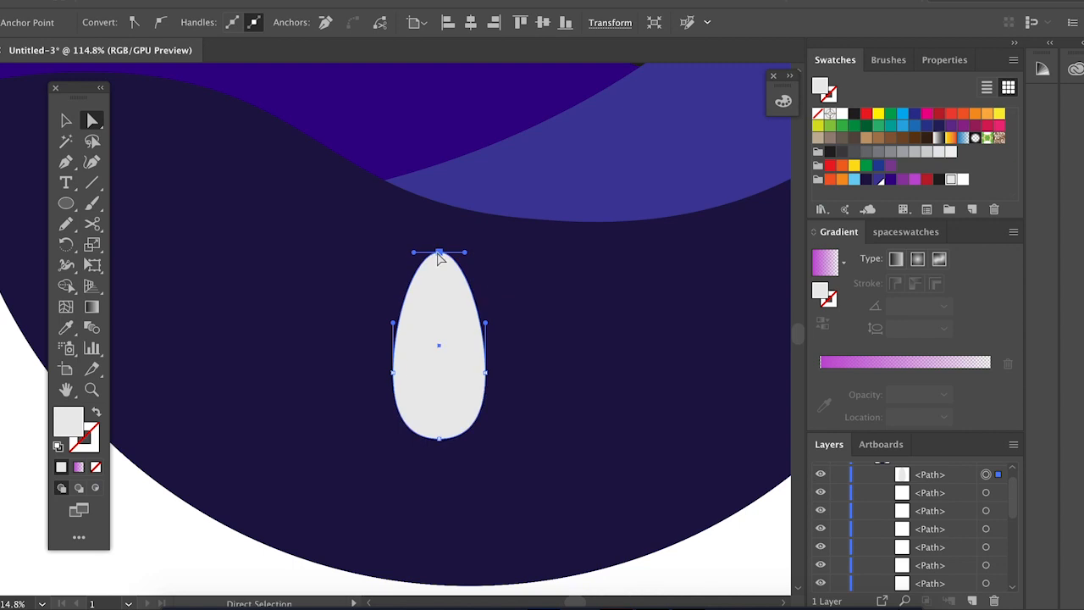
Step: Draw a circular window from the centre of the rocket body and fill it light blue
{"action": "left_click", "coordinate": [66, 204]}
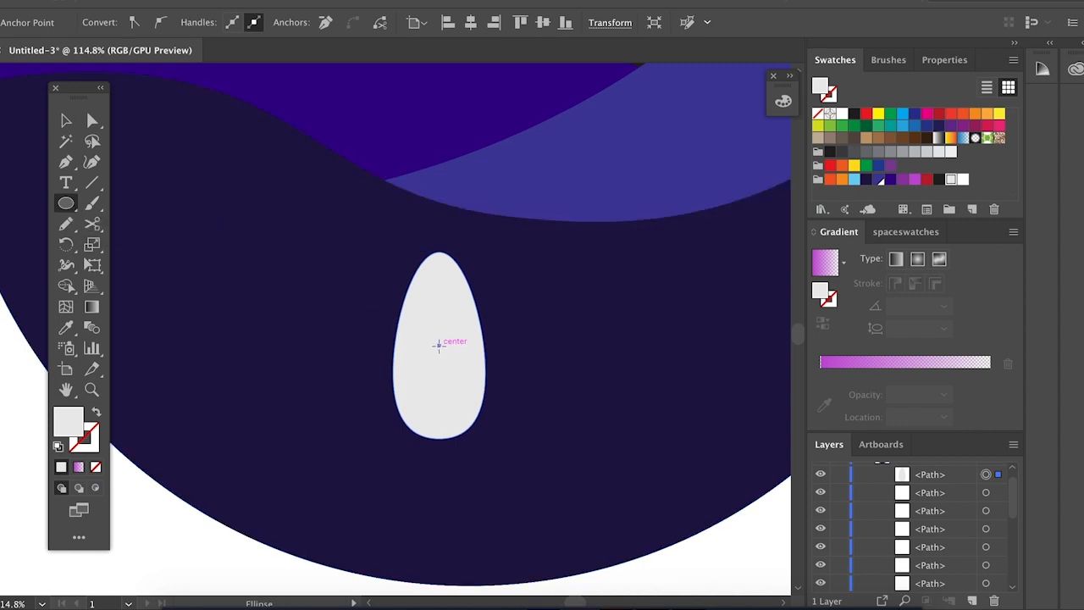
{"action": "left_click_drag", "start_coordinate": [439, 344], "coordinate": [464, 317]}
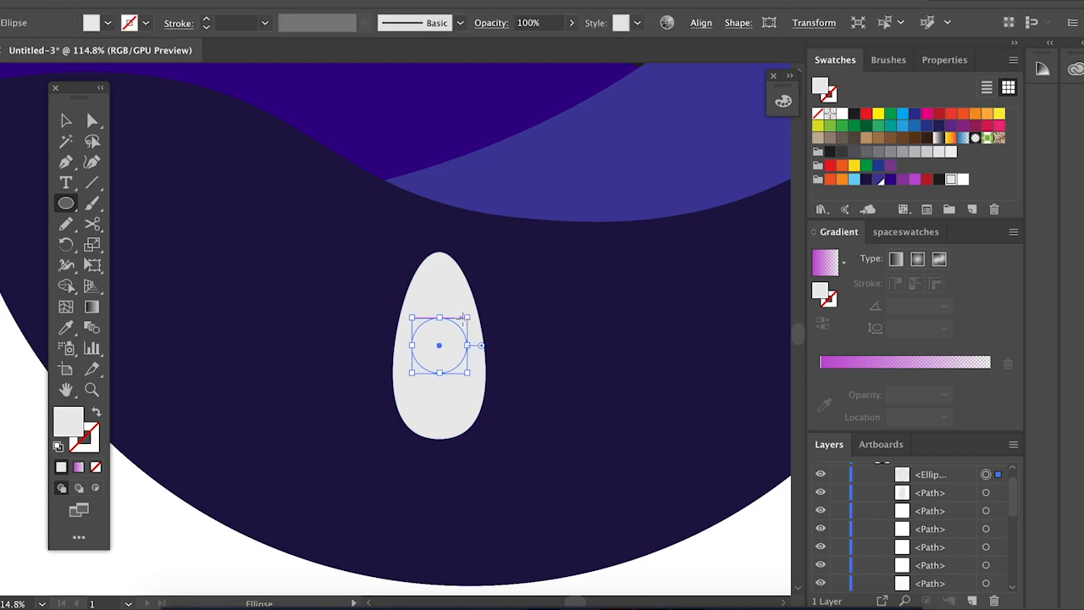
{"action": "left_click", "coordinate": [855, 180]}
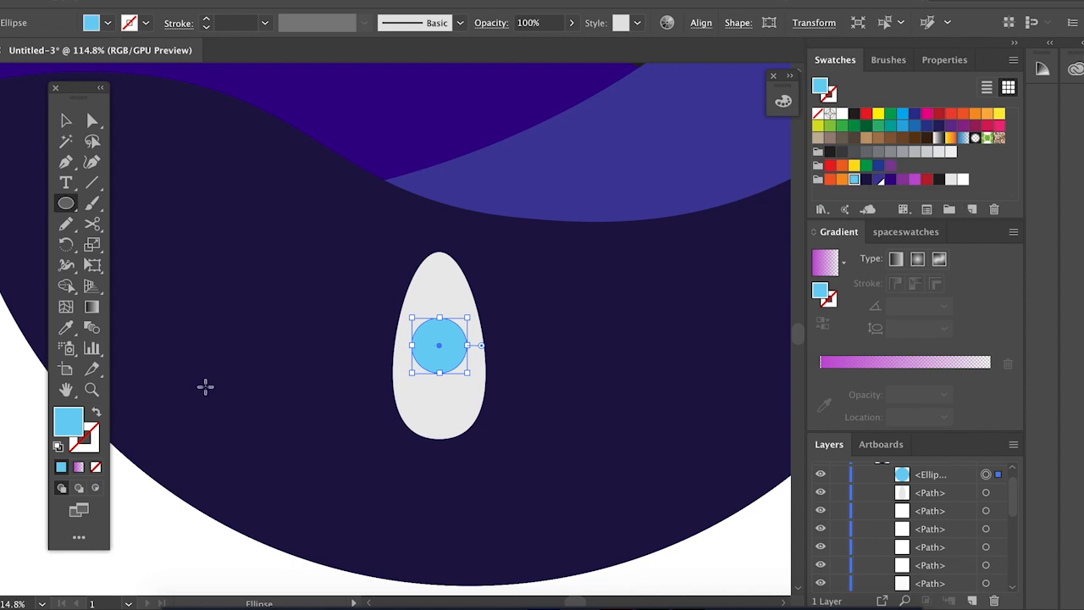
Step: Give the window circle a red bc2132 stroke 5 pt wide and deselect it
{"action": "left_click", "coordinate": [96, 443]}
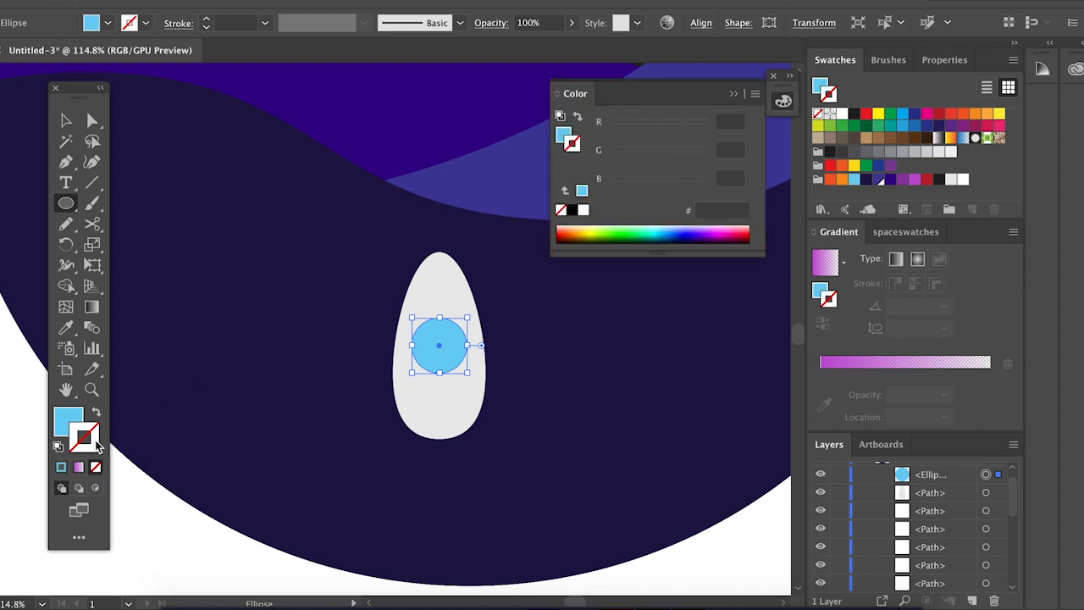
{"action": "left_click", "coordinate": [926, 179]}
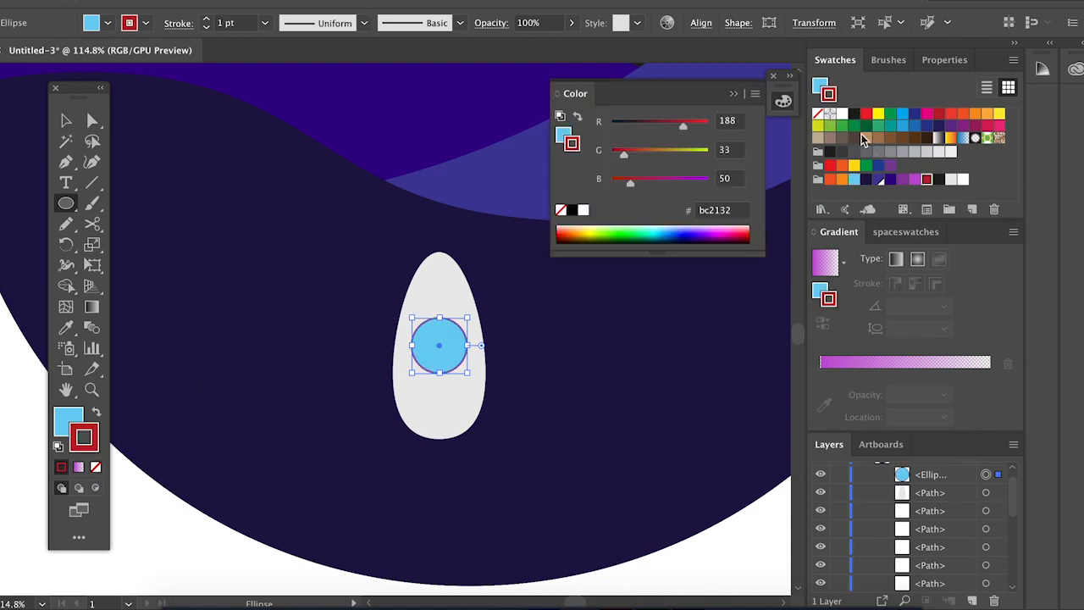
{"action": "left_click", "coordinate": [734, 95]}
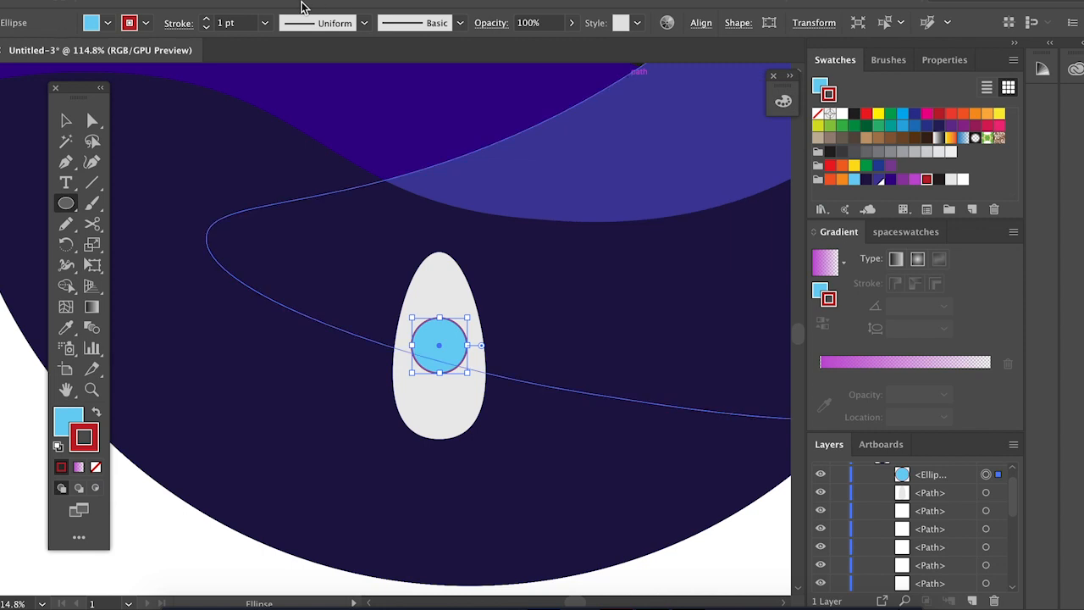
{"action": "left_click", "coordinate": [207, 18]}
{"action": "left_click", "coordinate": [206, 19]}
{"action": "left_click", "coordinate": [207, 18]}
{"action": "left_click", "coordinate": [206, 19]}
{"action": "left_click", "coordinate": [206, 19]}
{"action": "left_click", "coordinate": [206, 18]}
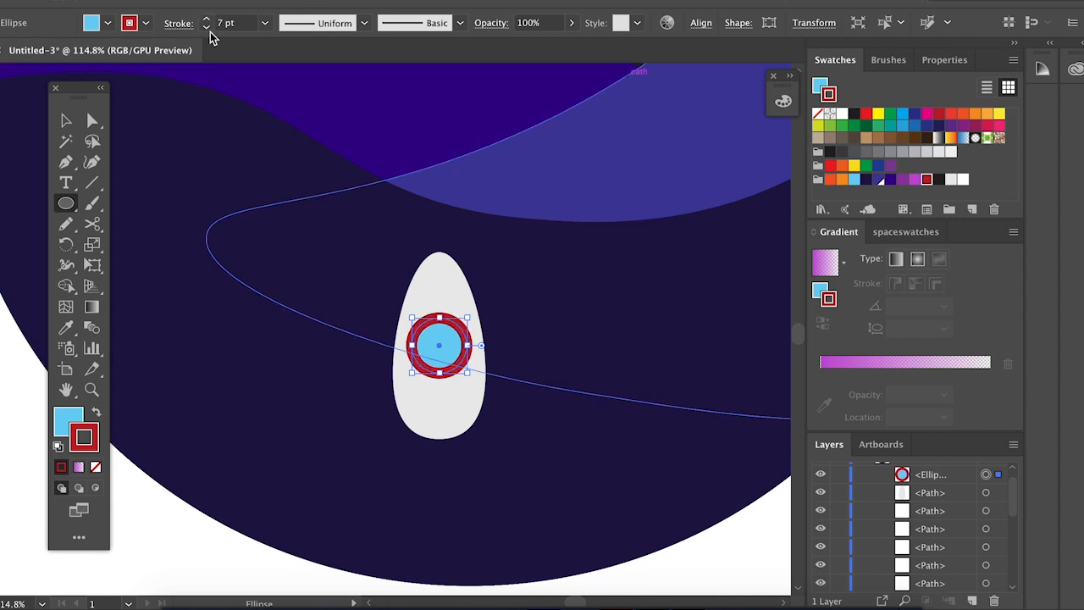
{"action": "left_click", "coordinate": [207, 27]}
{"action": "left_click", "coordinate": [207, 27]}
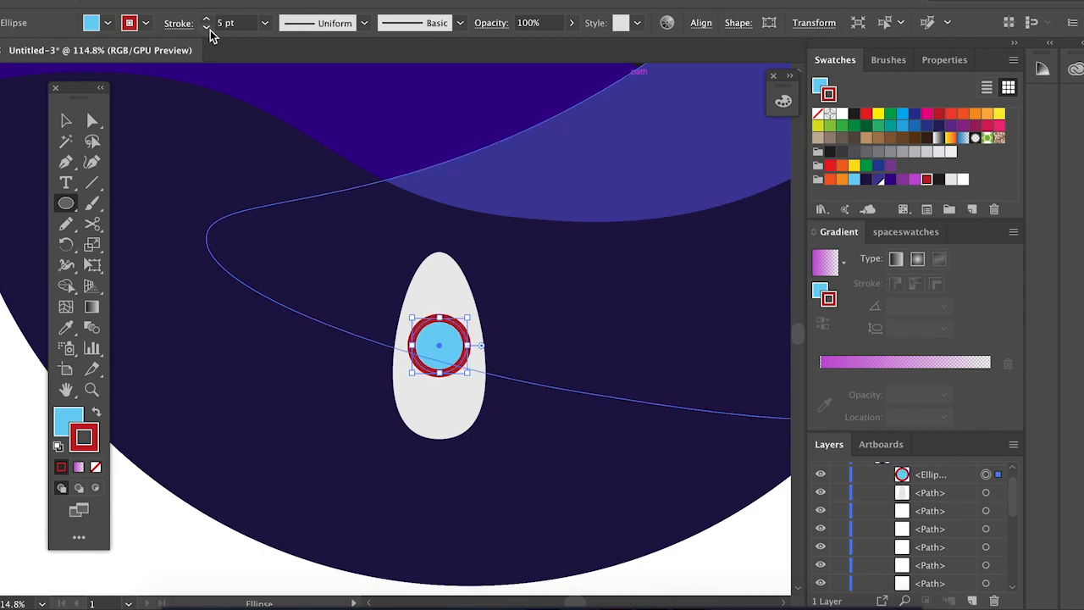
{"action": "left_click", "coordinate": [66, 121]}
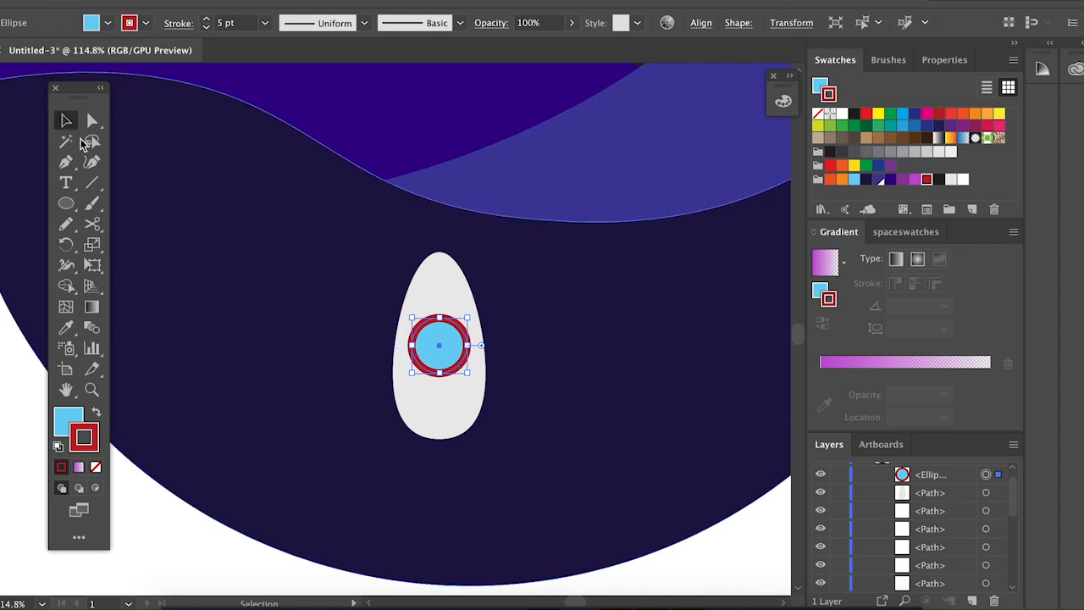
{"action": "left_click", "coordinate": [353, 449]}
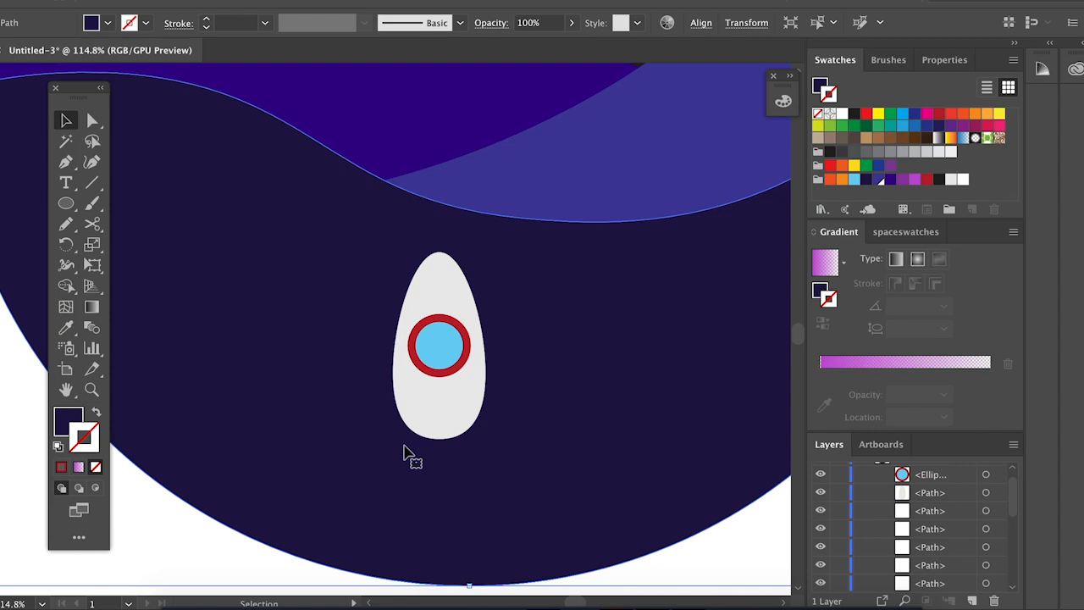
Step: Draw a narrow vertical ellipse below the window and move it down so it overlaps the rocket's bottom edge
{"action": "scroll", "coordinate": [404, 449], "scroll_direction": "up", "scroll_amount": 5}
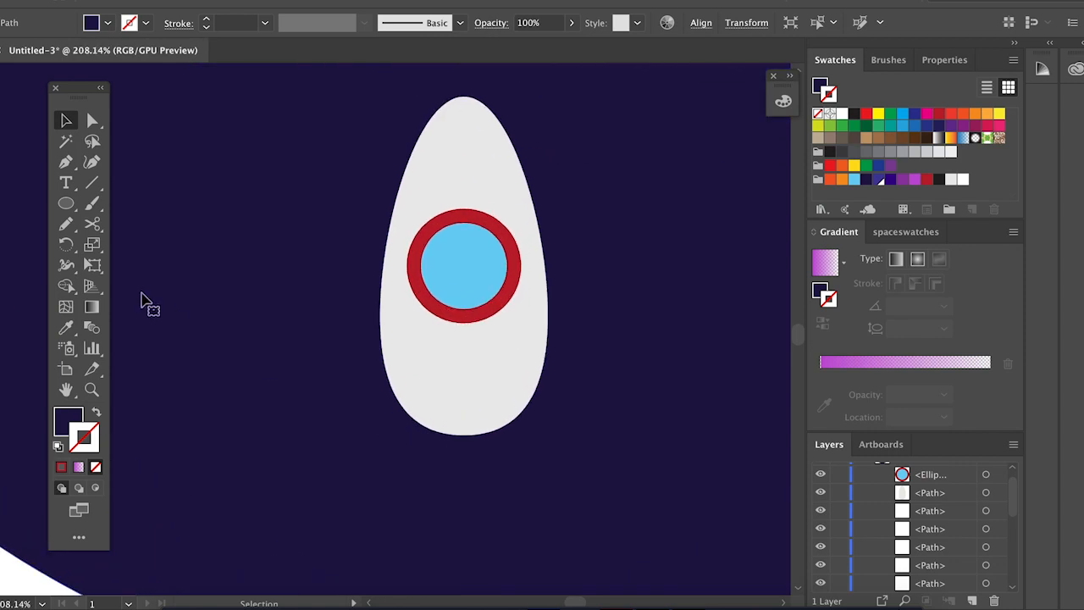
{"action": "left_click", "coordinate": [66, 203]}
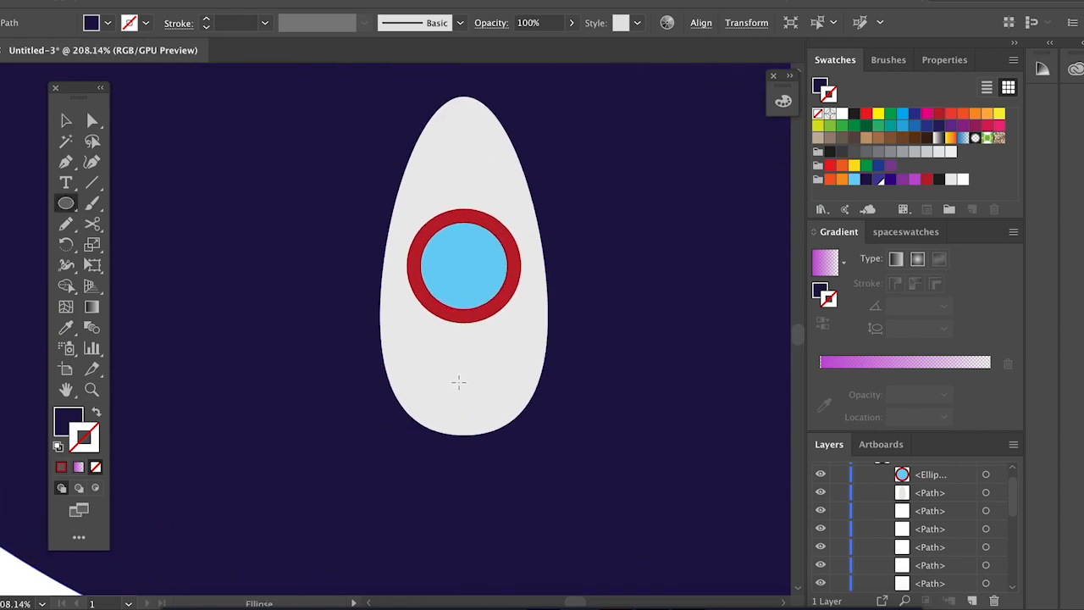
{"action": "left_click_drag", "start_coordinate": [463, 390], "coordinate": [483, 468]}
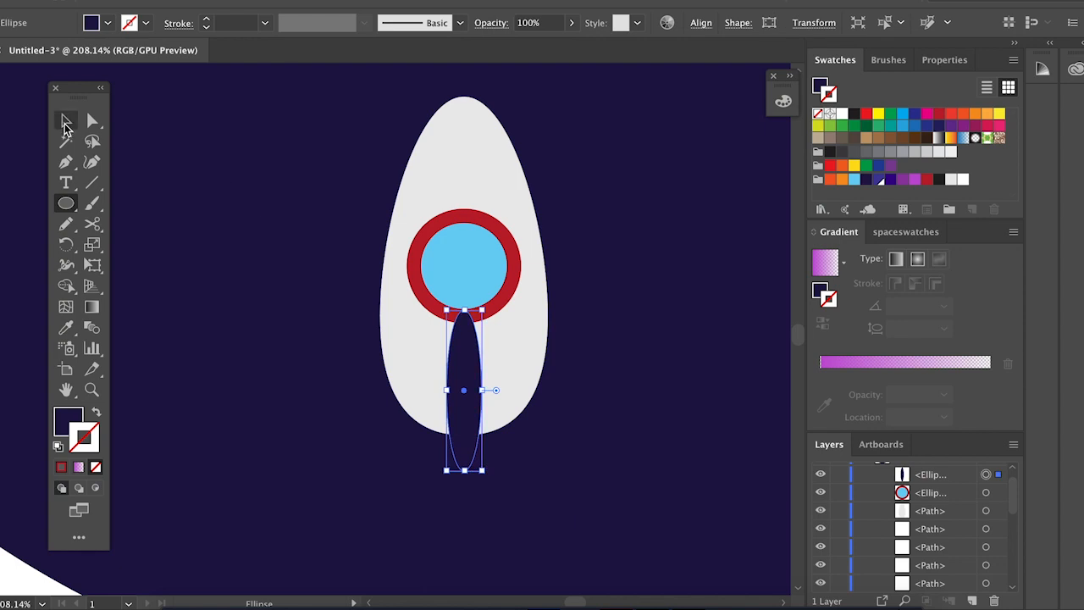
{"action": "left_click", "coordinate": [66, 121]}
{"action": "left_click_drag", "start_coordinate": [466, 339], "coordinate": [471, 394]}
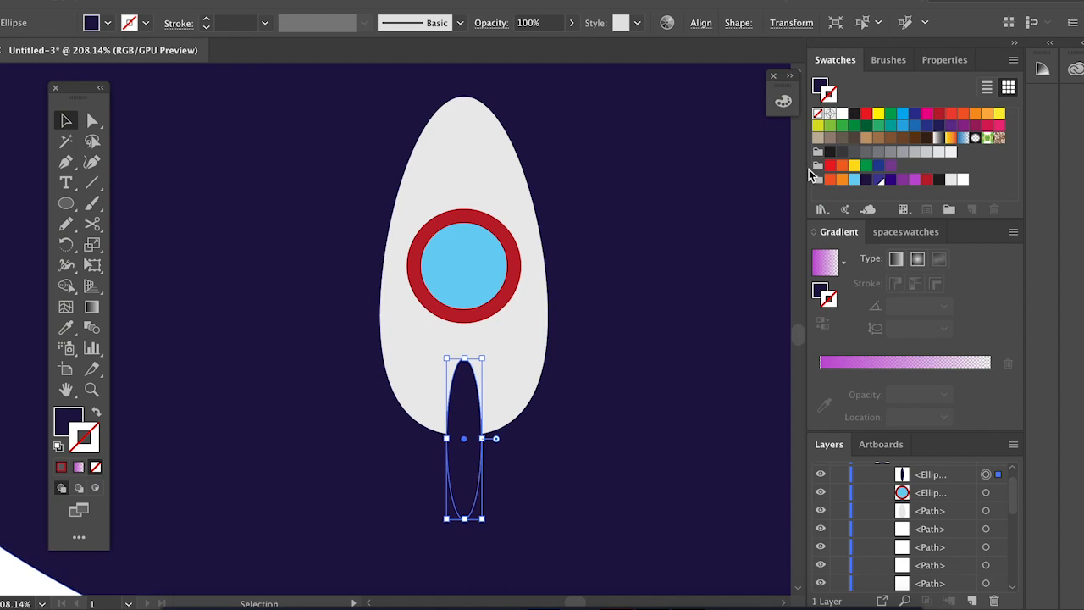
Step: Fill the narrow ellipse red (R=188 G=33 B=50), remove its stroke and move it slightly up
{"action": "left_click", "coordinate": [927, 181]}
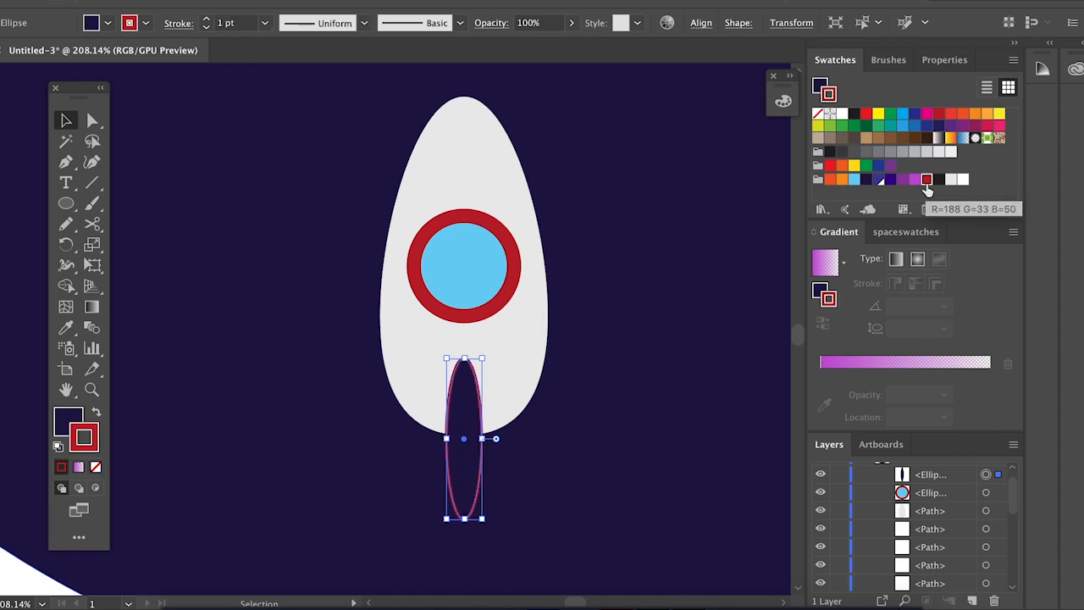
{"action": "left_click", "coordinate": [98, 414]}
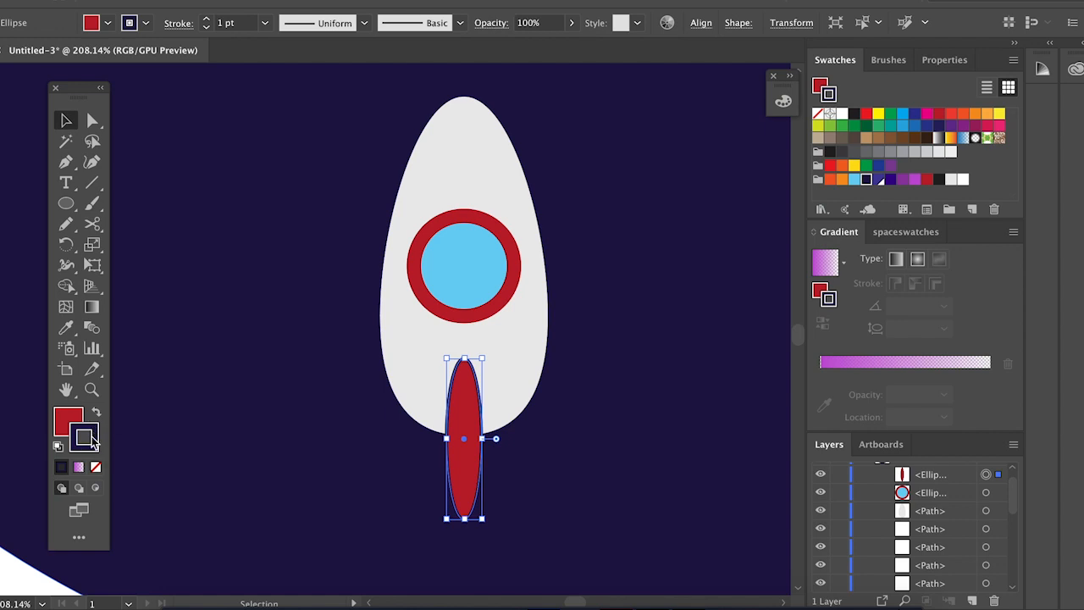
{"action": "left_click", "coordinate": [96, 468]}
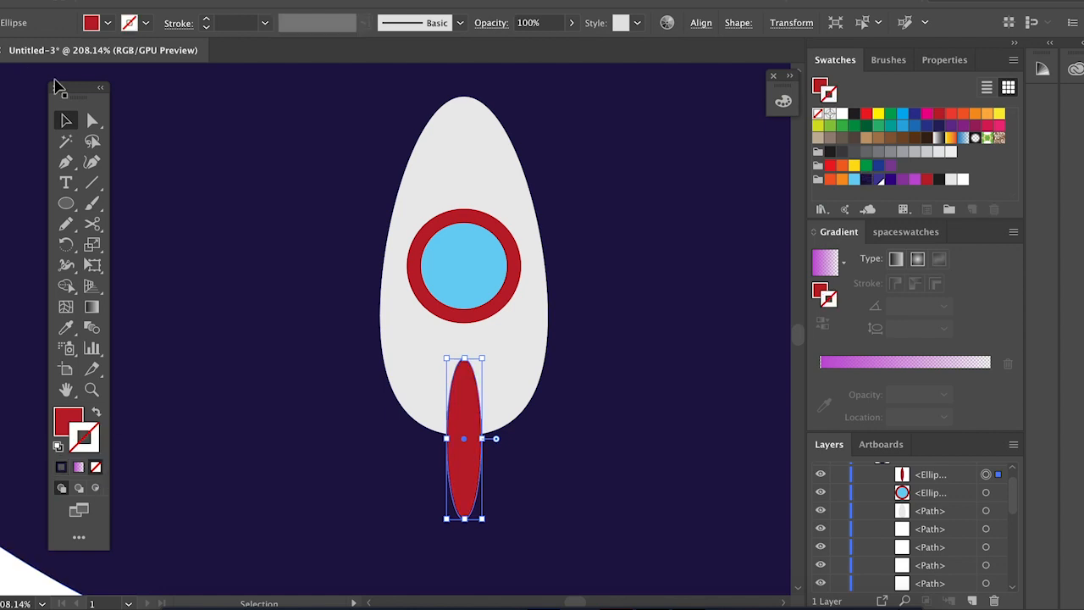
{"action": "left_click", "coordinate": [259, 264]}
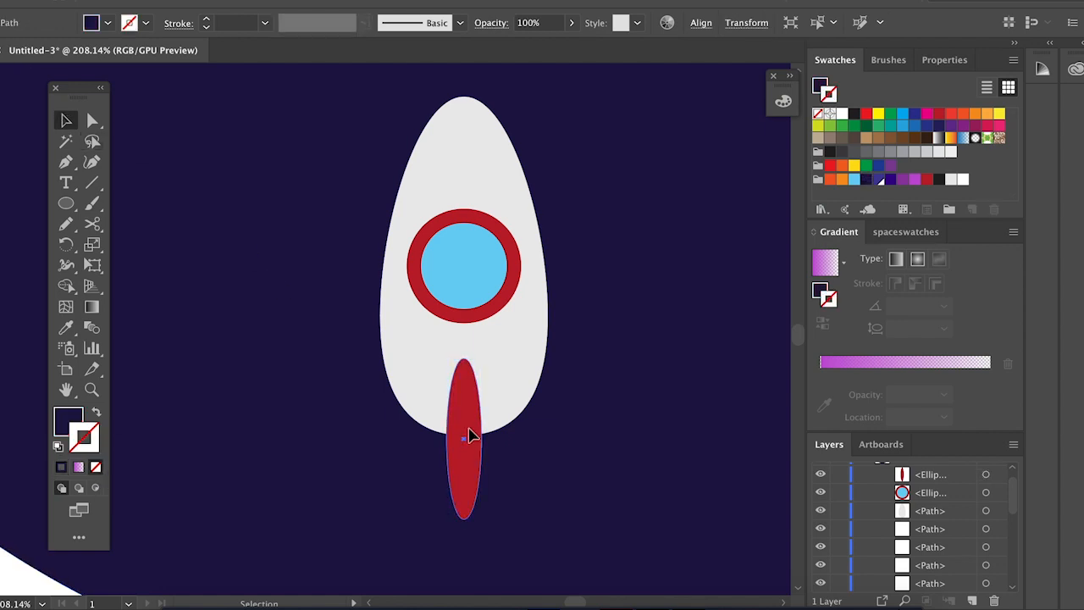
{"action": "left_click_drag", "start_coordinate": [471, 436], "coordinate": [471, 422]}
Step: Use the Pen tool to draw a light grey curved fin outline from the rocket's lower left side, curving back under the body
{"action": "left_click", "coordinate": [417, 353]}
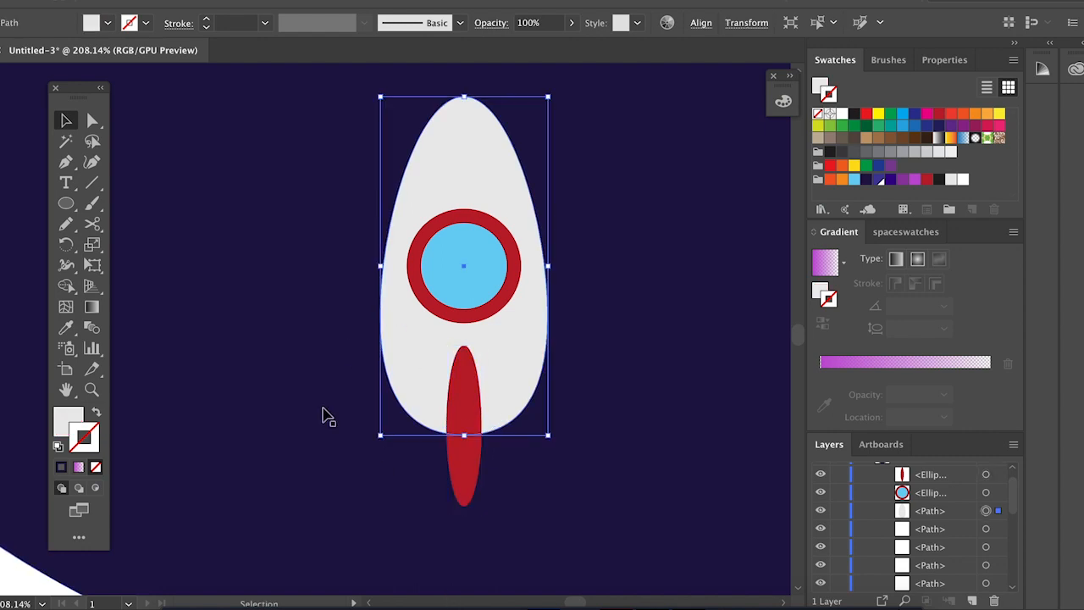
{"action": "left_click", "coordinate": [66, 162]}
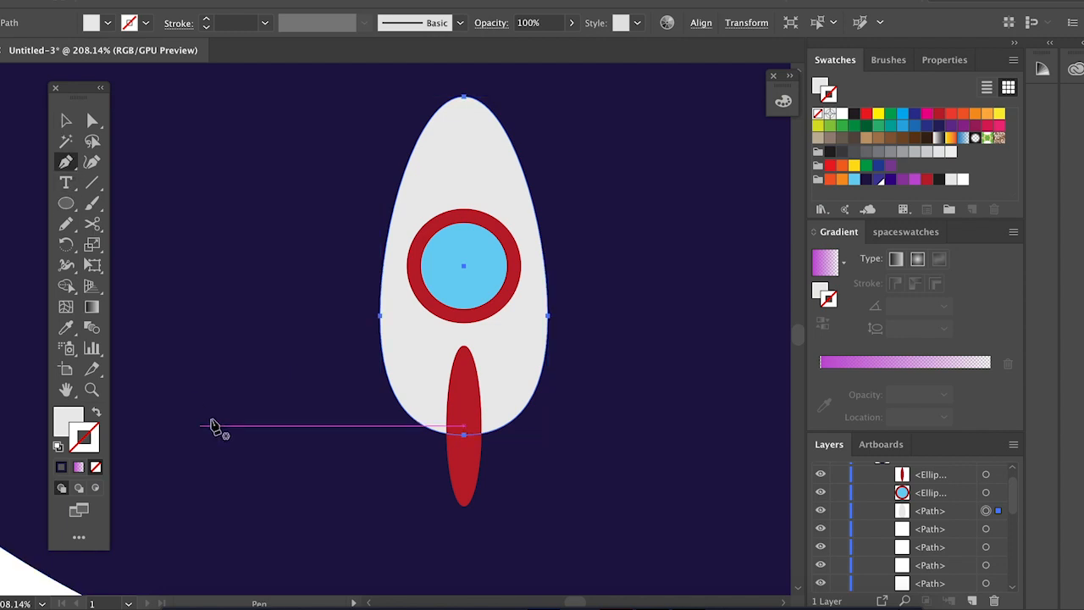
{"action": "left_click", "coordinate": [388, 347]}
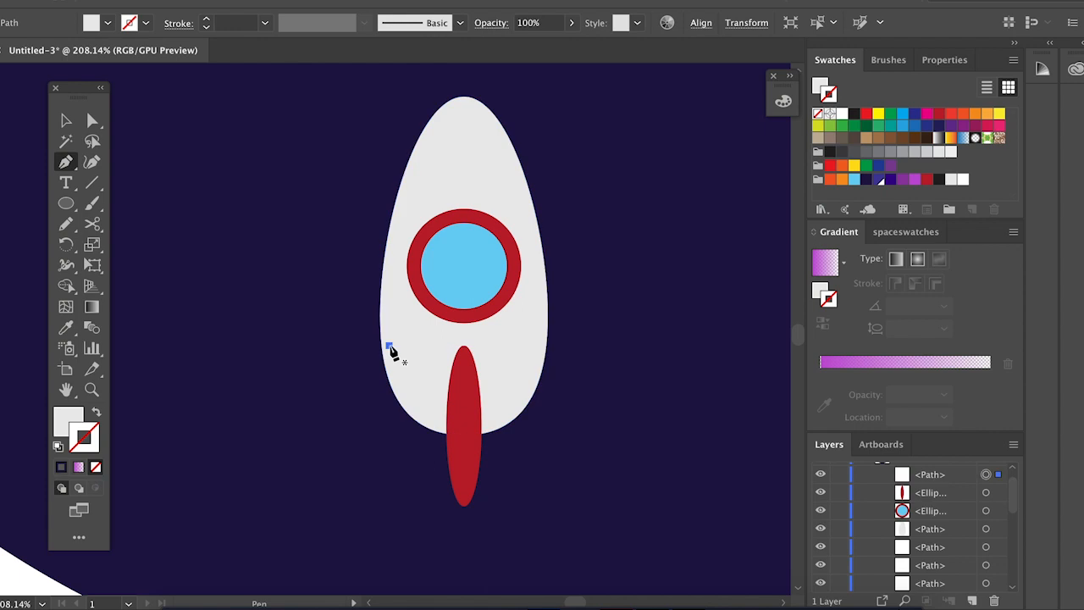
{"action": "left_click", "coordinate": [338, 440]}
{"action": "left_click_drag", "start_coordinate": [338, 440], "coordinate": [345, 515]}
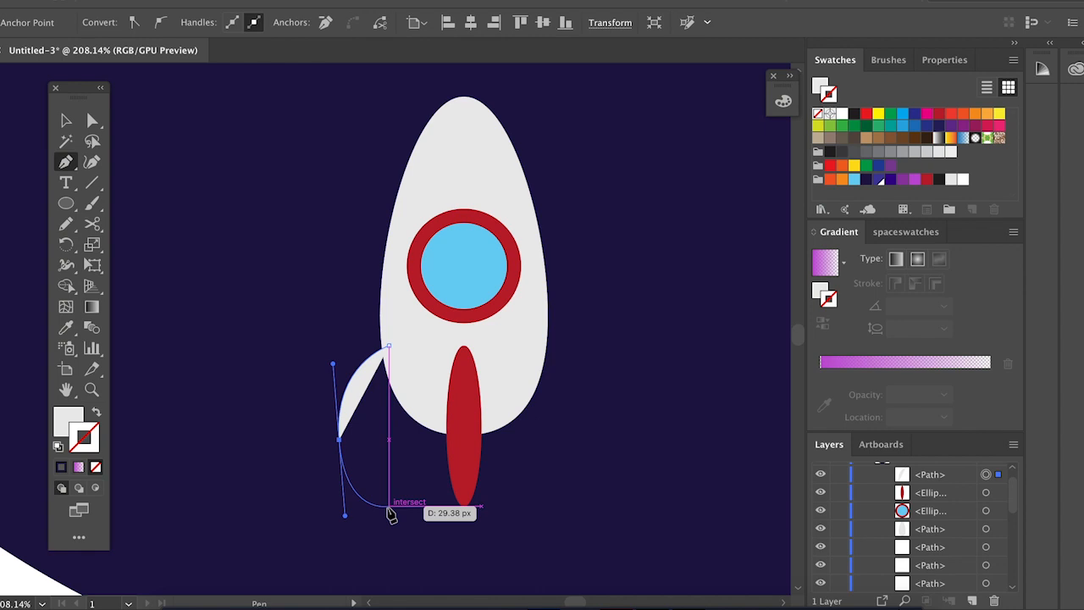
{"action": "left_click_drag", "start_coordinate": [388, 507], "coordinate": [398, 506]}
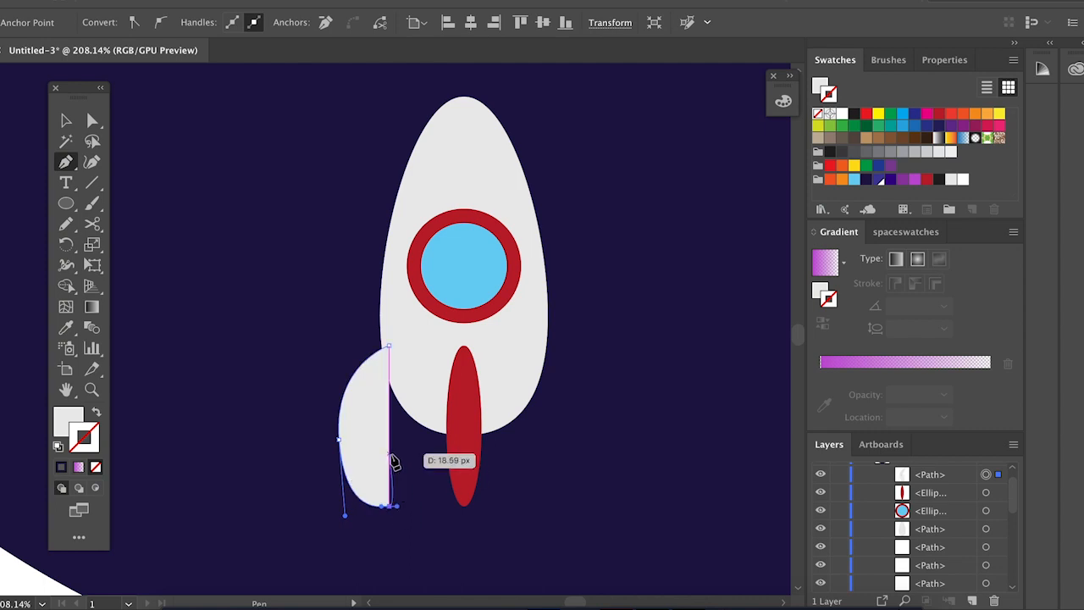
{"action": "left_click_drag", "start_coordinate": [401, 460], "coordinate": [445, 425]}
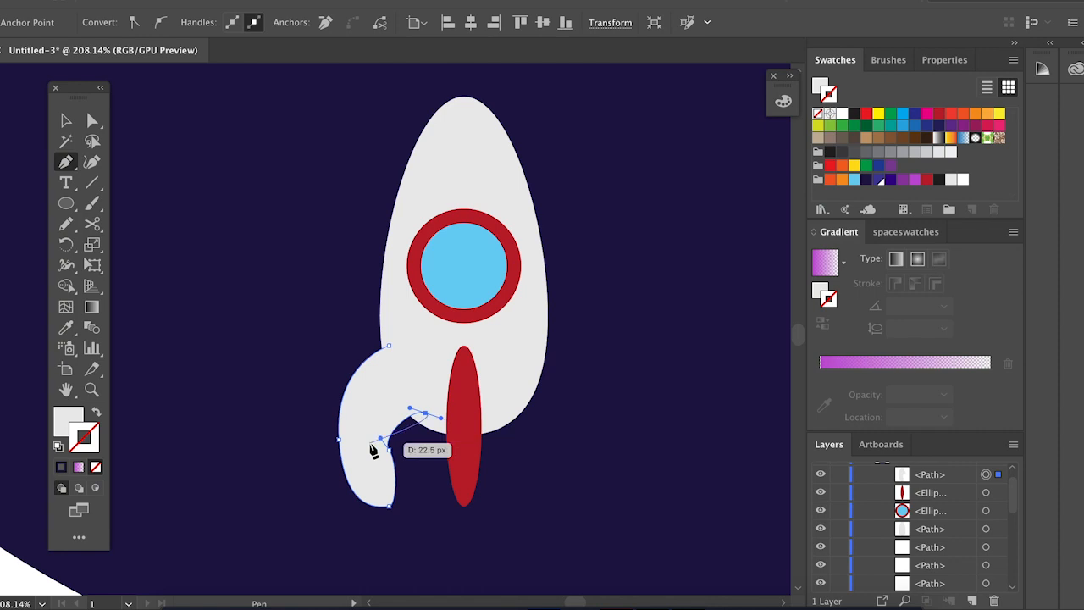
Step: Adjust the direction handles of the fin's inner anchor to refine the curve beneath the rocket body
{"action": "left_click", "coordinate": [93, 120]}
{"action": "scroll", "coordinate": [389, 427], "scroll_direction": "up", "scroll_amount": 3}
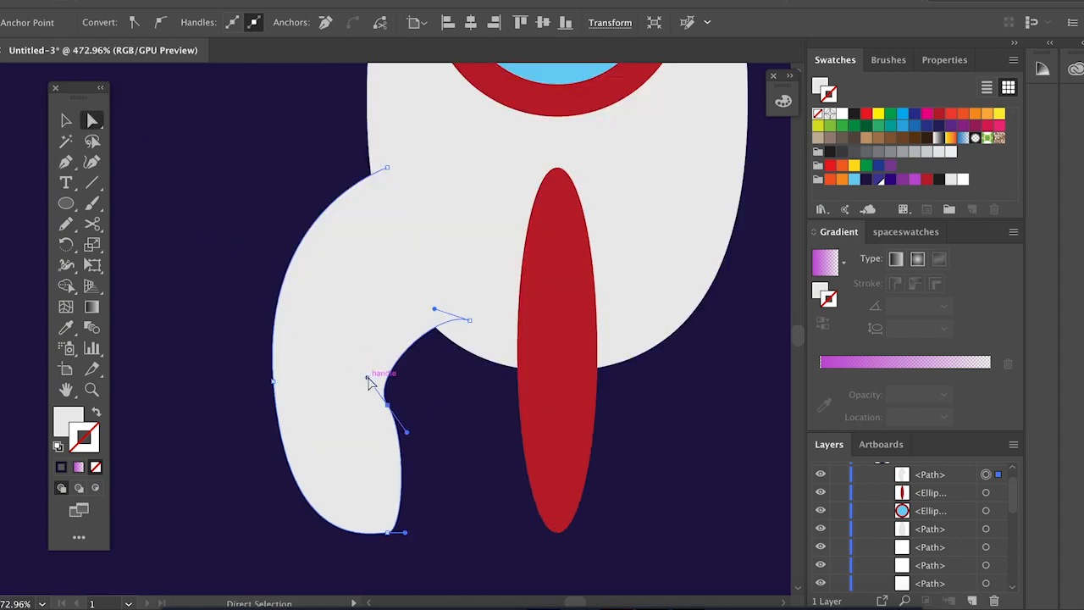
{"action": "left_click_drag", "start_coordinate": [367, 378], "coordinate": [371, 343]}
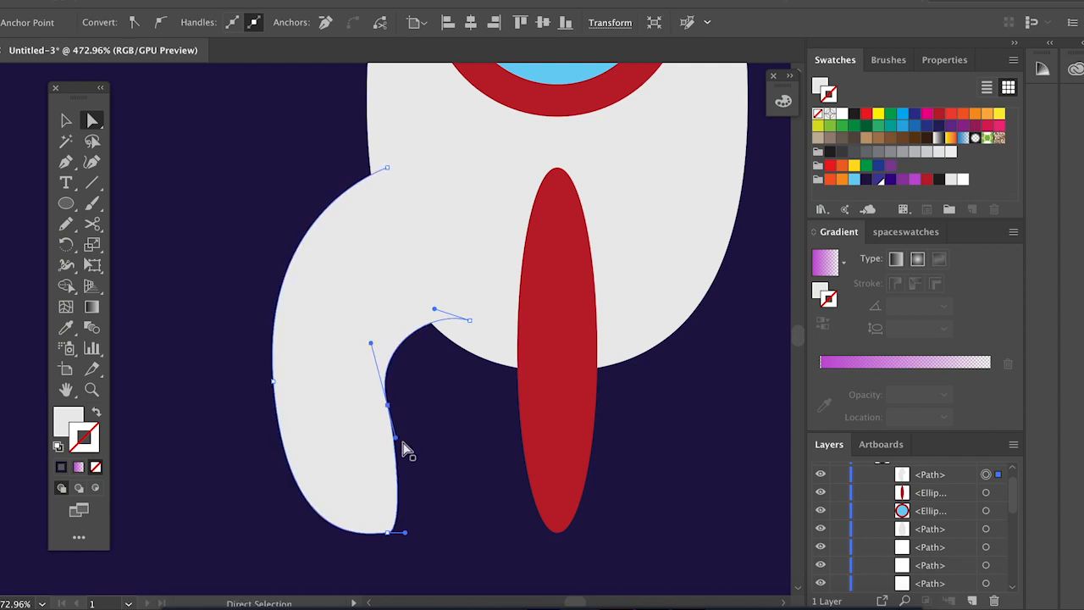
{"action": "left_click_drag", "start_coordinate": [397, 437], "coordinate": [414, 473]}
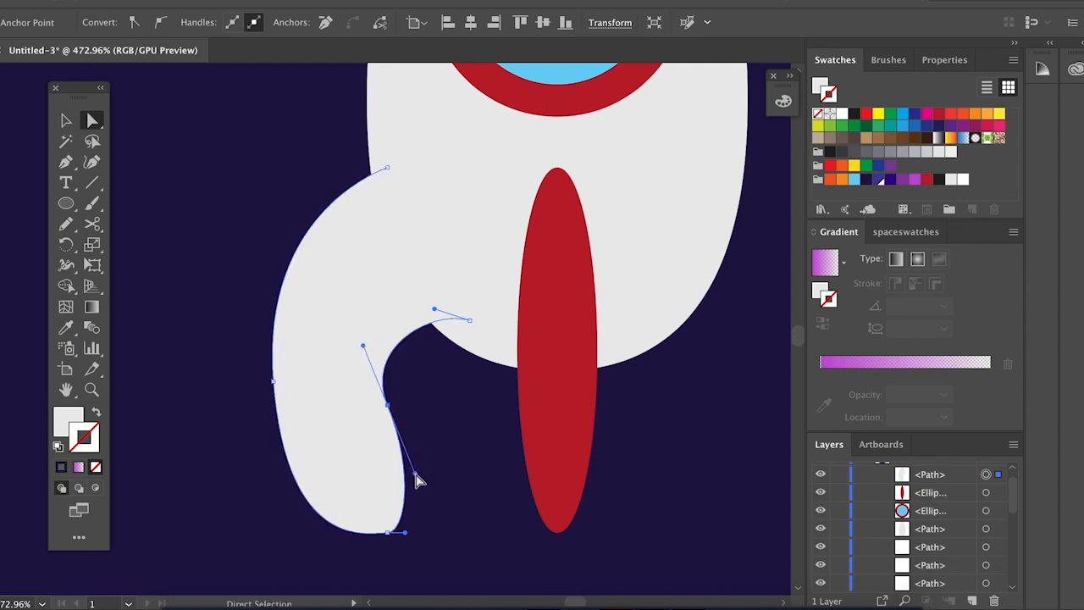
Step: Move the inner anchor outward and adjust the fin's direction handles to form a tapered, rounded tip with a straighter inner edge
{"action": "left_click_drag", "start_coordinate": [391, 408], "coordinate": [414, 435]}
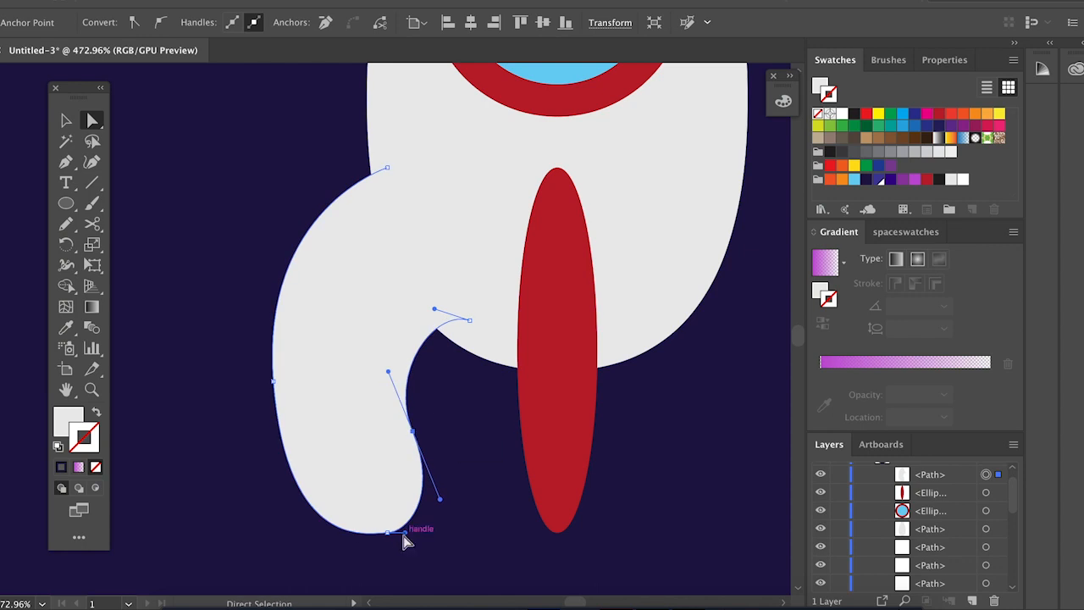
{"action": "left_click", "coordinate": [389, 533]}
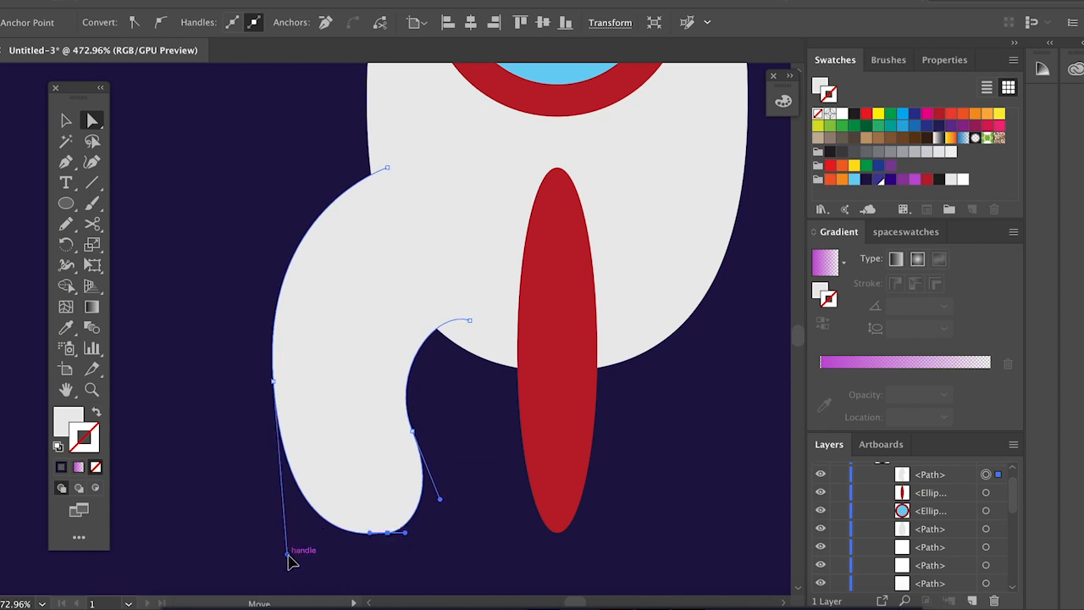
{"action": "left_click_drag", "start_coordinate": [288, 556], "coordinate": [310, 532]}
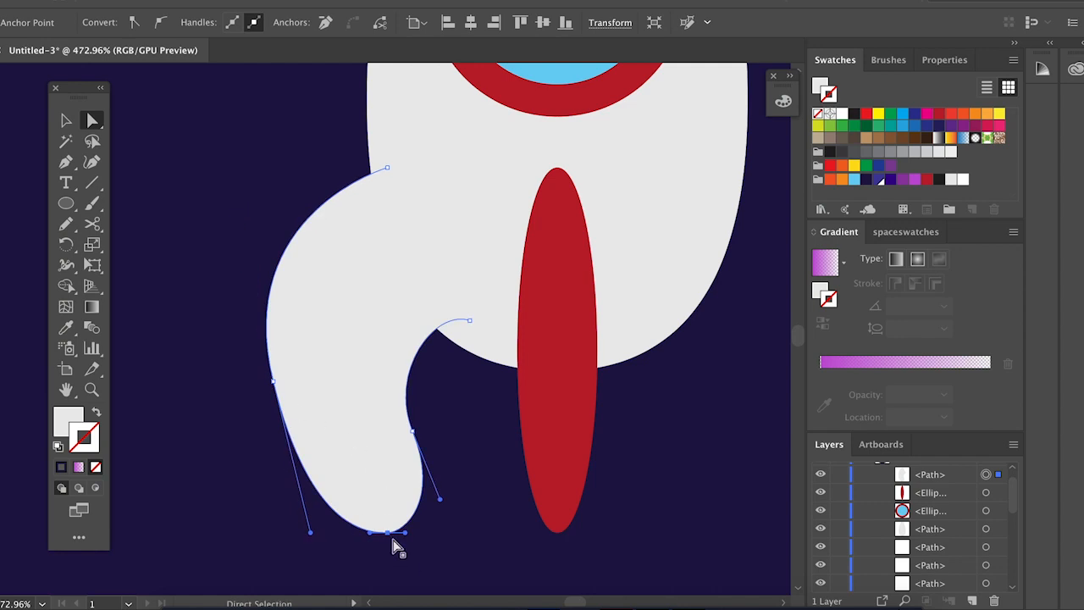
{"action": "left_click_drag", "start_coordinate": [406, 531], "coordinate": [406, 523]}
{"action": "mouse_move", "coordinate": [372, 545]}
{"action": "left_mouse_down"}
{"action": "mouse_move", "coordinate": [343, 536]}
{"action": "mouse_move", "coordinate": [388, 552]}
{"action": "mouse_move", "coordinate": [375, 564]}
{"action": "mouse_move", "coordinate": [406, 542]}
{"action": "mouse_move", "coordinate": [370, 555]}
{"action": "mouse_move", "coordinate": [347, 542]}
{"action": "mouse_move", "coordinate": [365, 544]}
{"action": "left_mouse_up"}
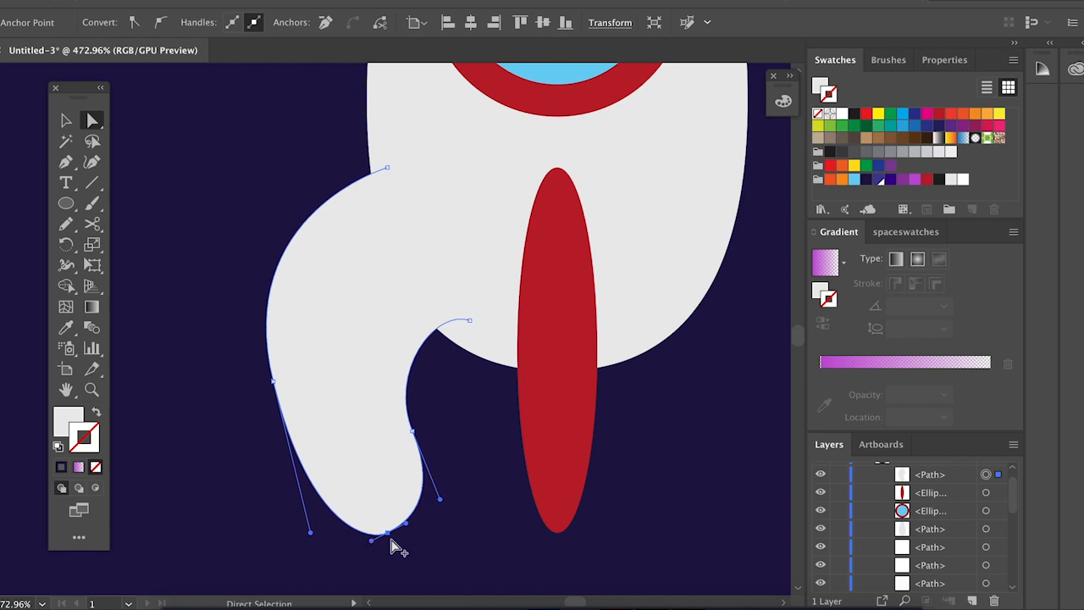
{"action": "left_click_drag", "start_coordinate": [440, 500], "coordinate": [415, 507]}
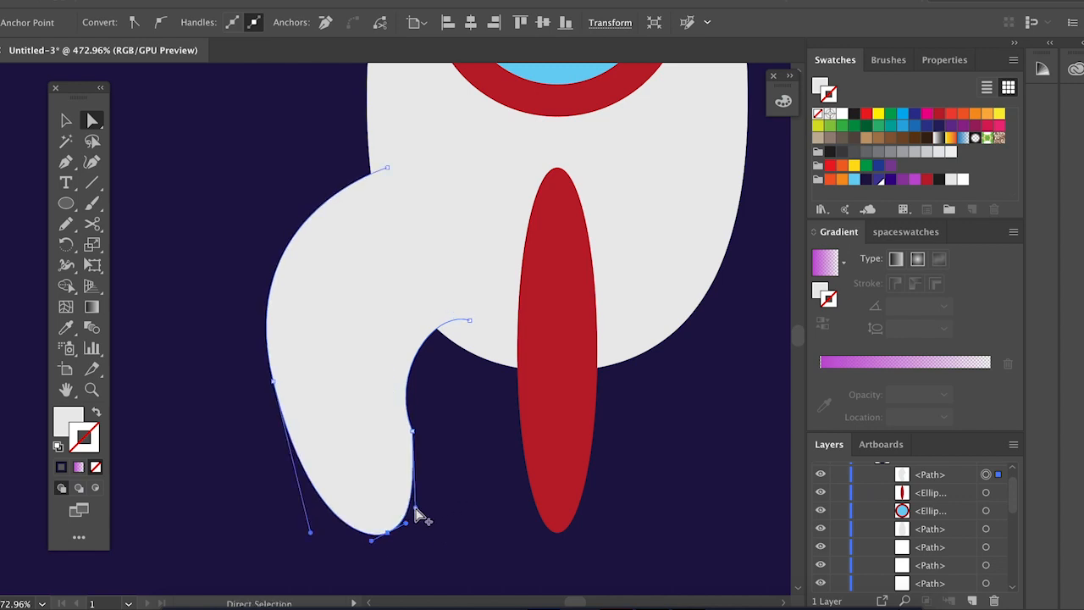
{"action": "left_click", "coordinate": [471, 321]}
{"action": "left_click_drag", "start_coordinate": [388, 371], "coordinate": [415, 365]}
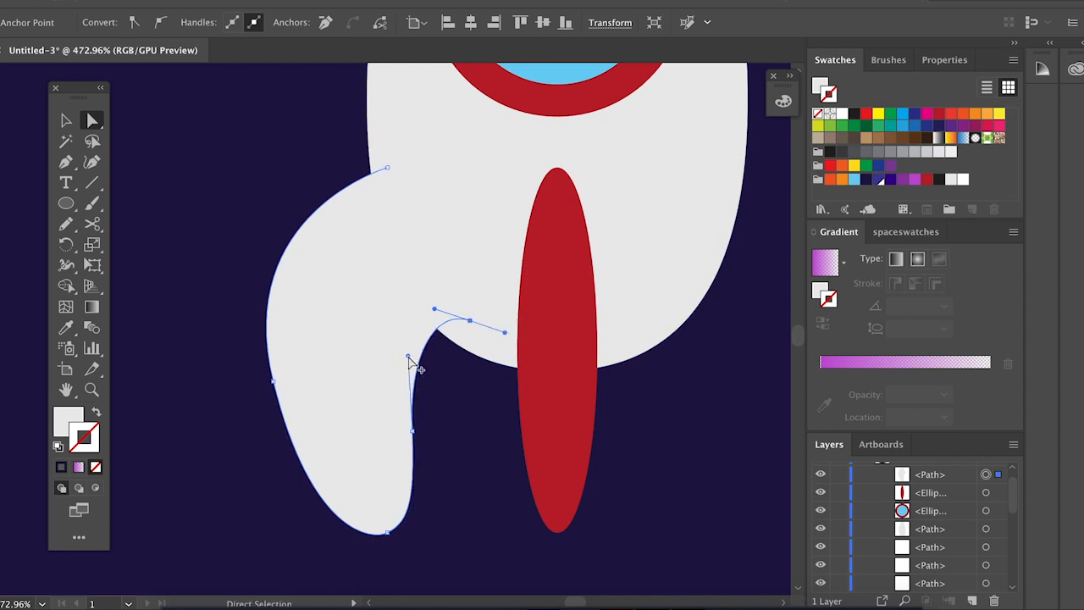
{"action": "left_click", "coordinate": [452, 391]}
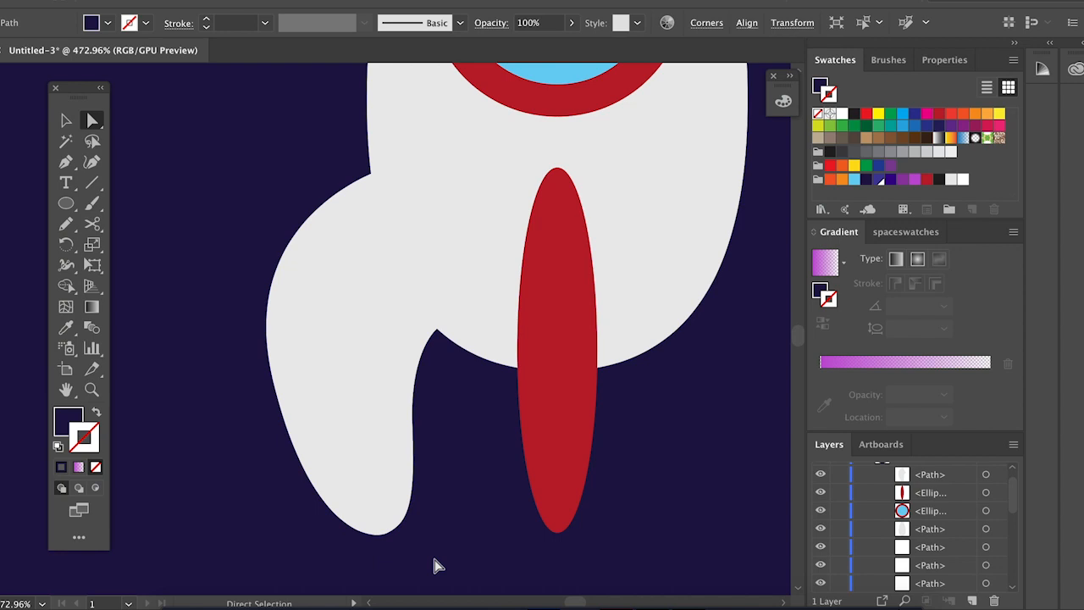
Step: Fill the fin shape red (R=188 G=33 B=50) and remove its stroke
{"action": "scroll", "coordinate": [434, 565], "scroll_direction": "down", "scroll_amount": 4}
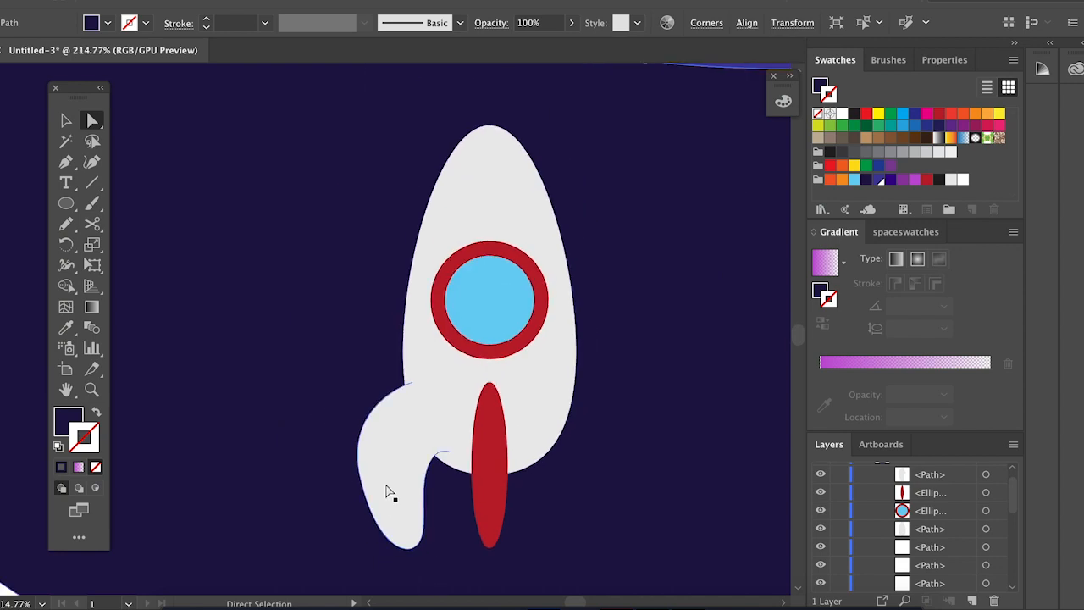
{"action": "left_click", "coordinate": [66, 120]}
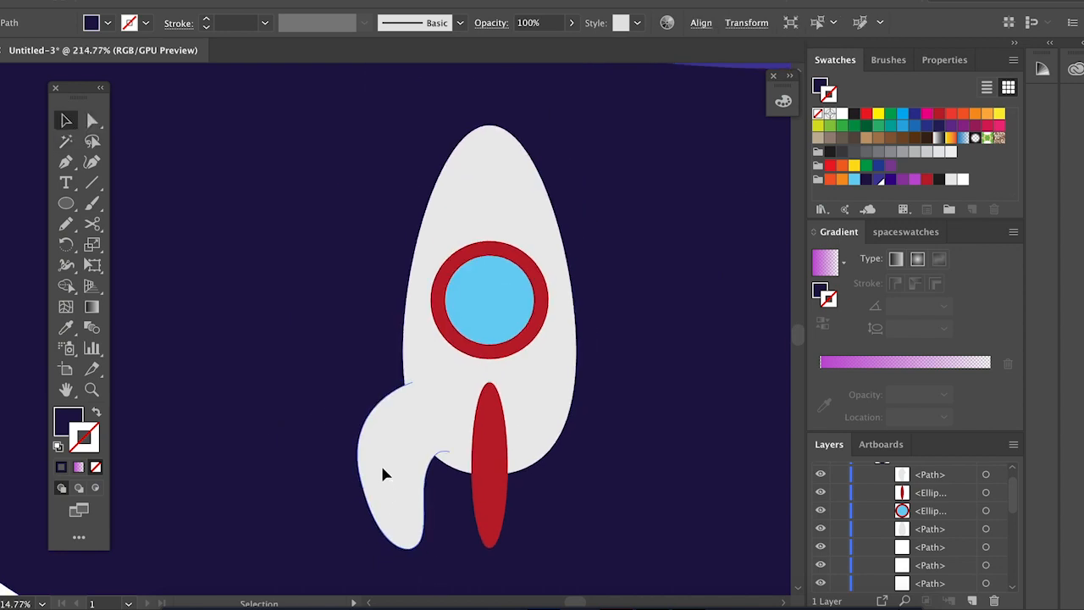
{"action": "left_click", "coordinate": [383, 474]}
{"action": "key", "text": "x"}
{"action": "left_click", "coordinate": [926, 179]}
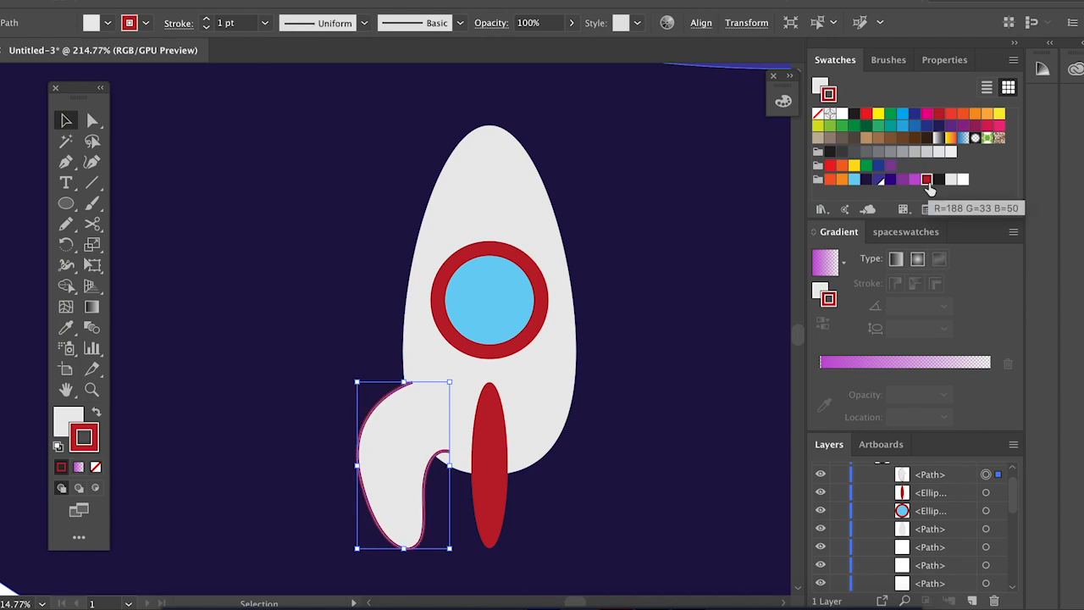
{"action": "left_click", "coordinate": [99, 412]}
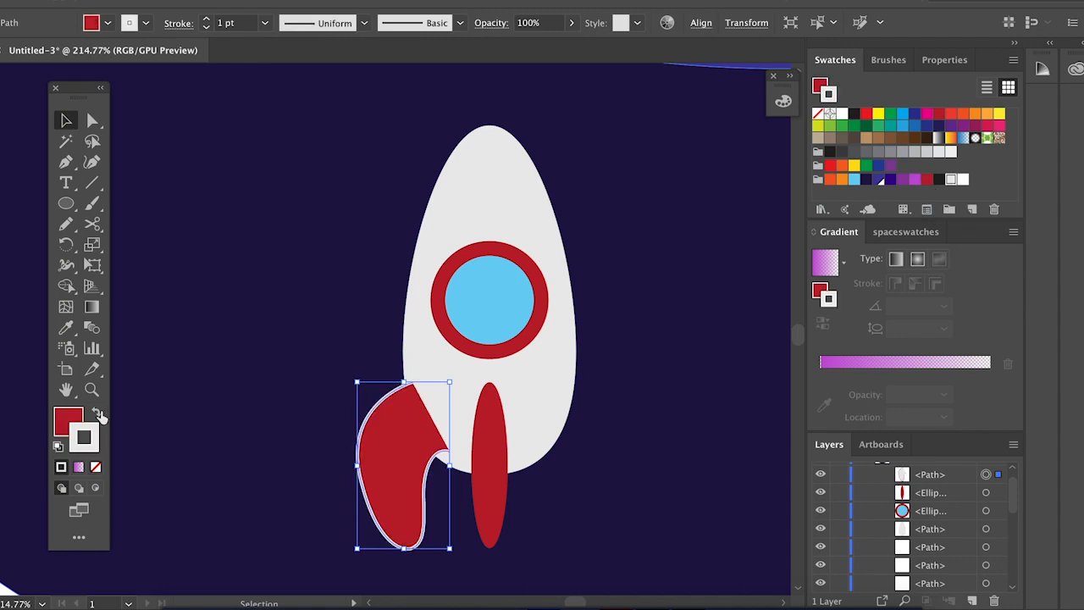
{"action": "left_click", "coordinate": [100, 472]}
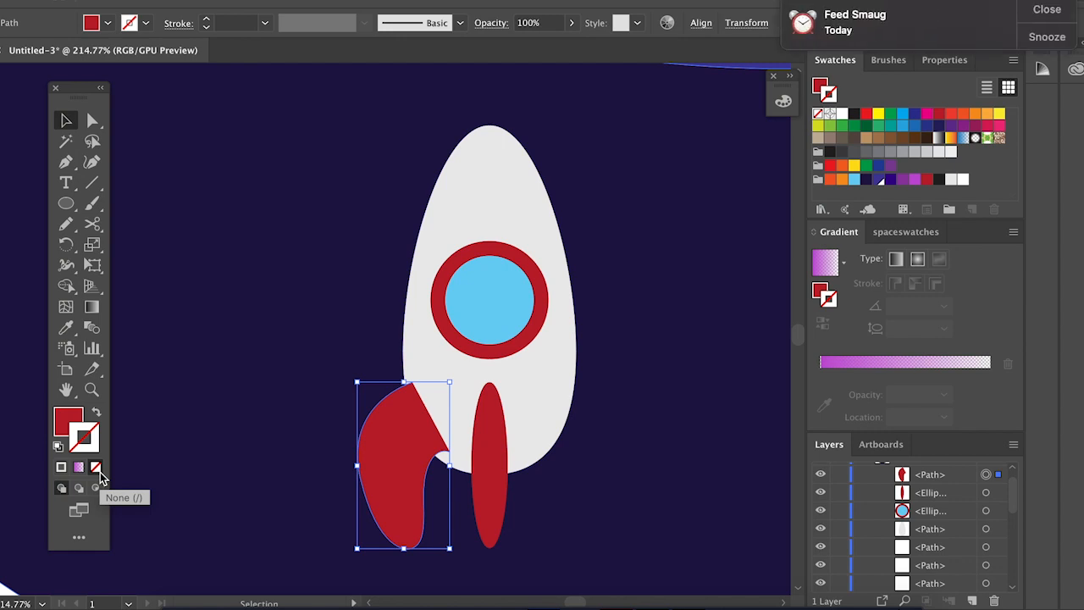
Step: Send the red fin backward in the stacking order until it sits behind the rocket body
{"action": "key", "text": "a"}
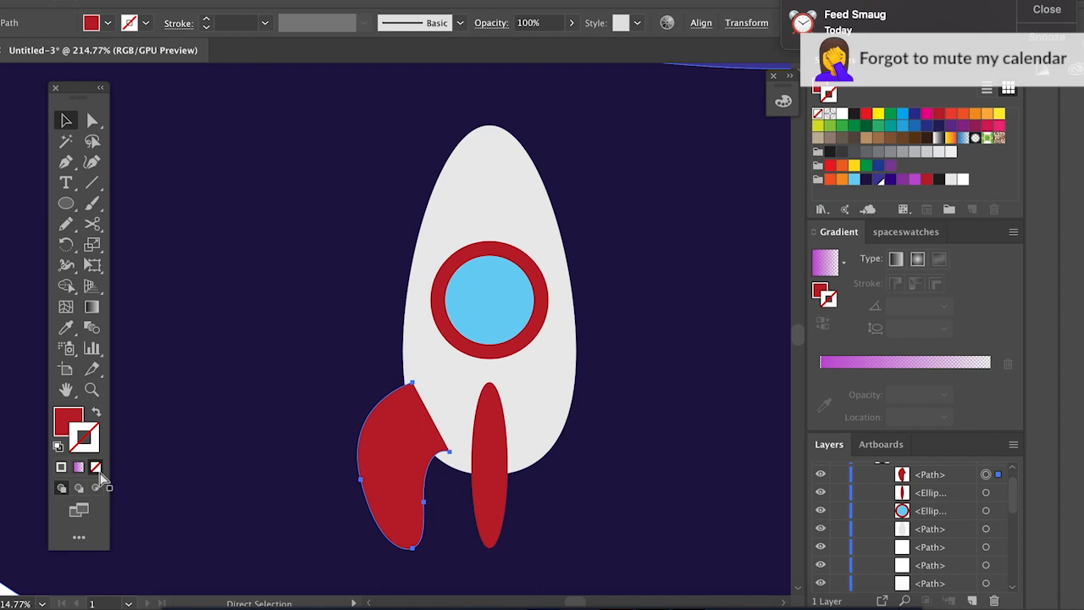
{"action": "key", "text": "super+["}
{"action": "key", "text": "super+["}
{"action": "key", "text": "super+["}
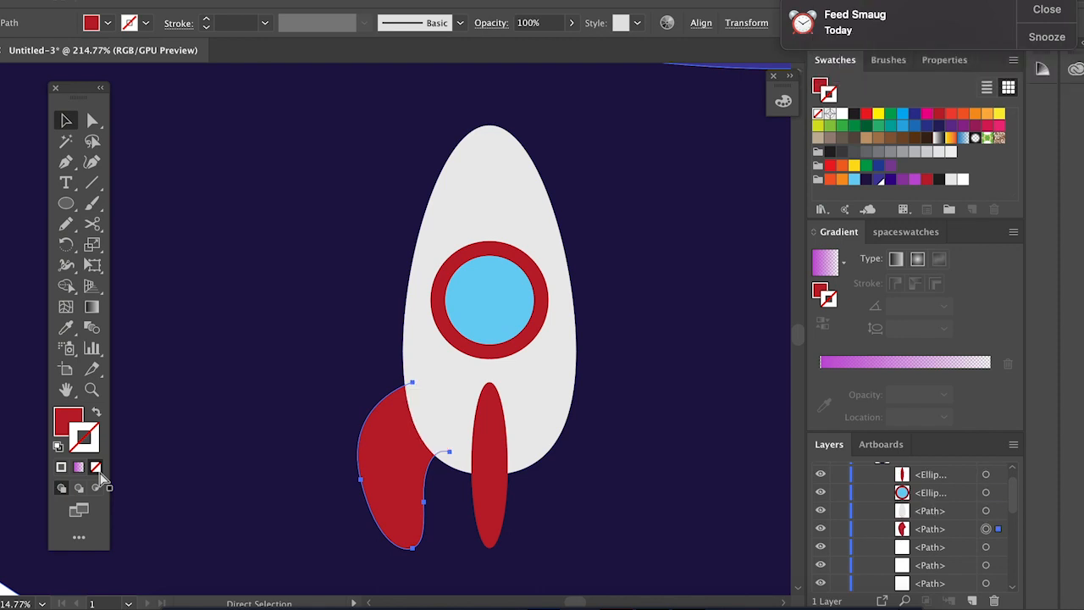
Step: Duplicate the fin in place, reflect the copy across the vertical axis and move it to the rocket's right side
{"action": "key", "text": "v"}
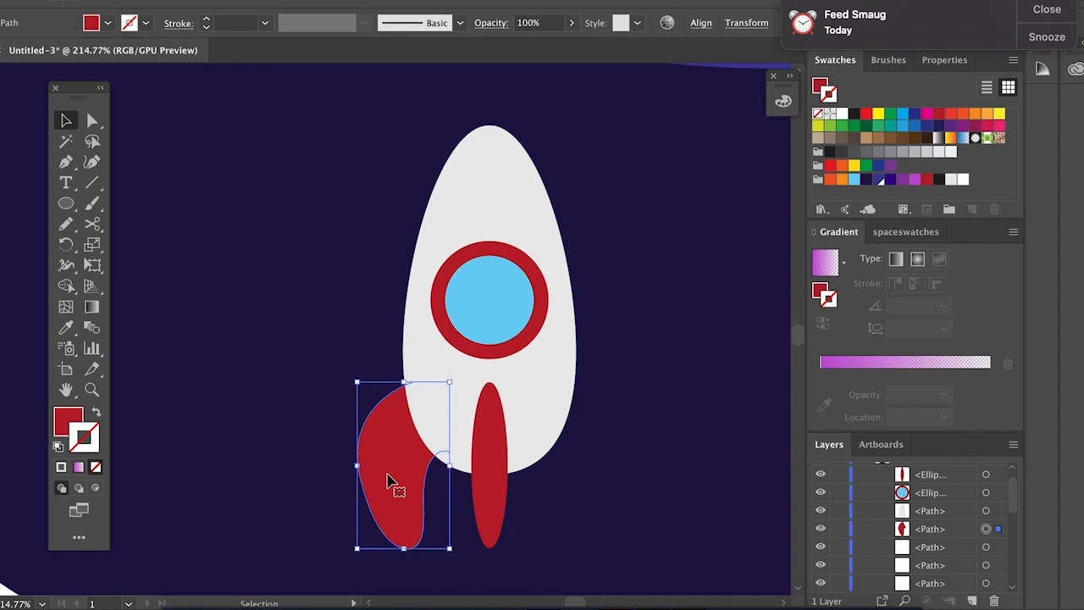
{"action": "key", "text": "a"}
{"action": "key", "text": "v"}
{"action": "key", "text": "super+f"}
{"action": "left_click", "coordinate": [216, 0]}
{"action": "mouse_move", "coordinate": [255, 0]}
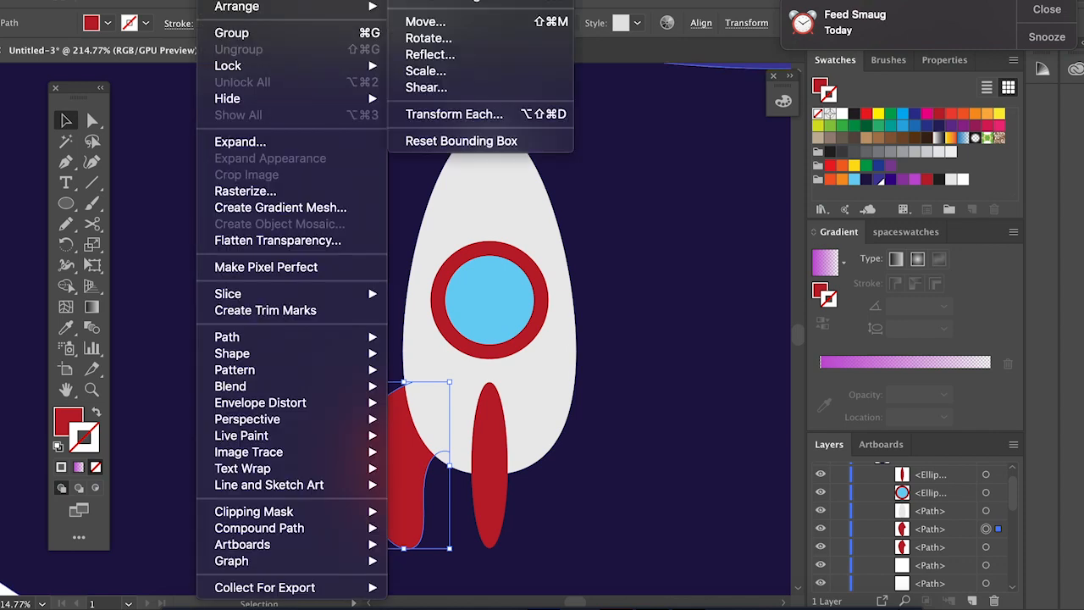
{"action": "left_click", "coordinate": [441, 54]}
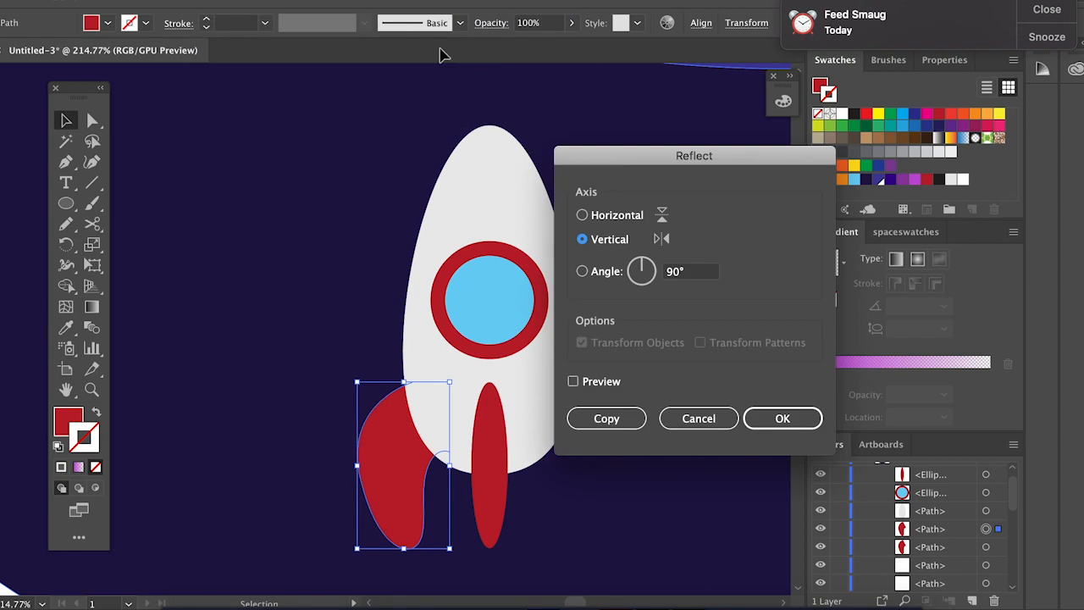
{"action": "key", "text": "Return"}
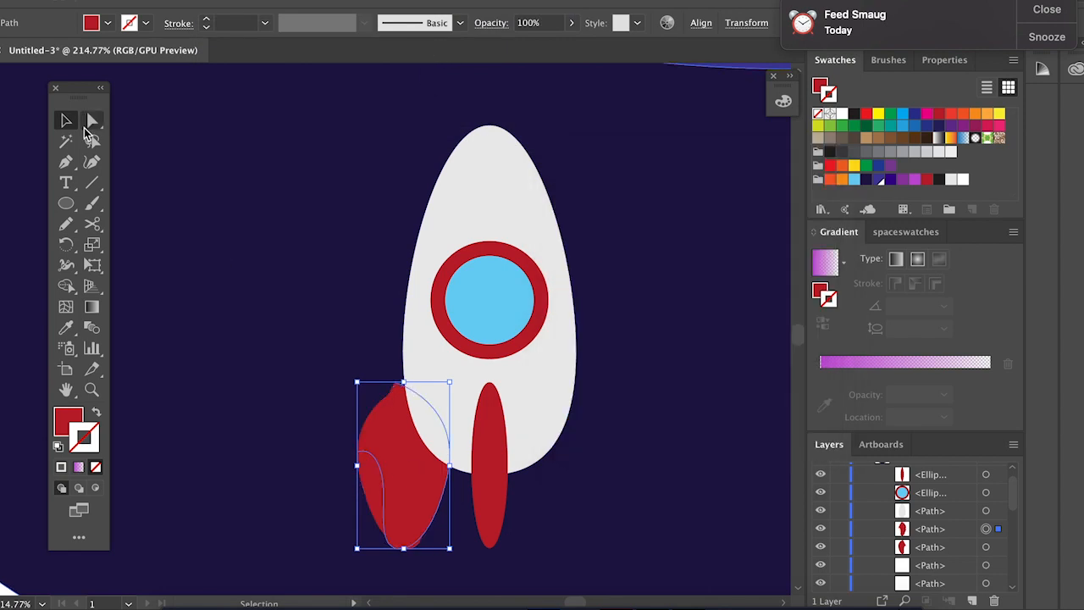
{"action": "left_click_drag", "start_coordinate": [415, 458], "coordinate": [585, 452]}
{"action": "left_click", "coordinate": [663, 398]}
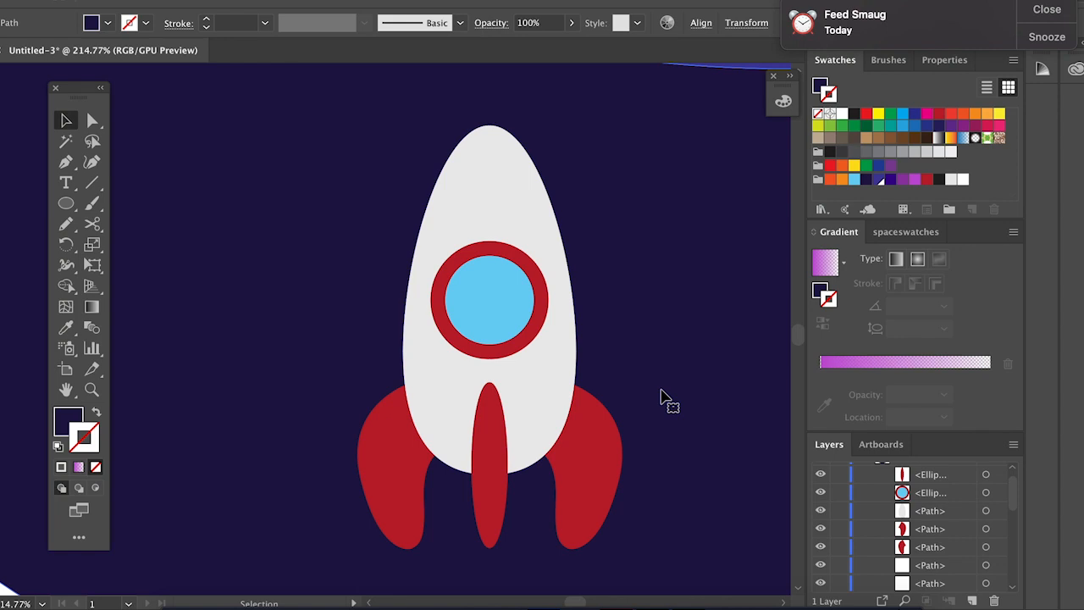
Step: Select the rocket's body, window, middle ellipse and both side fins, and group them
{"action": "scroll", "coordinate": [678, 394], "scroll_direction": "down", "scroll_amount": 2}
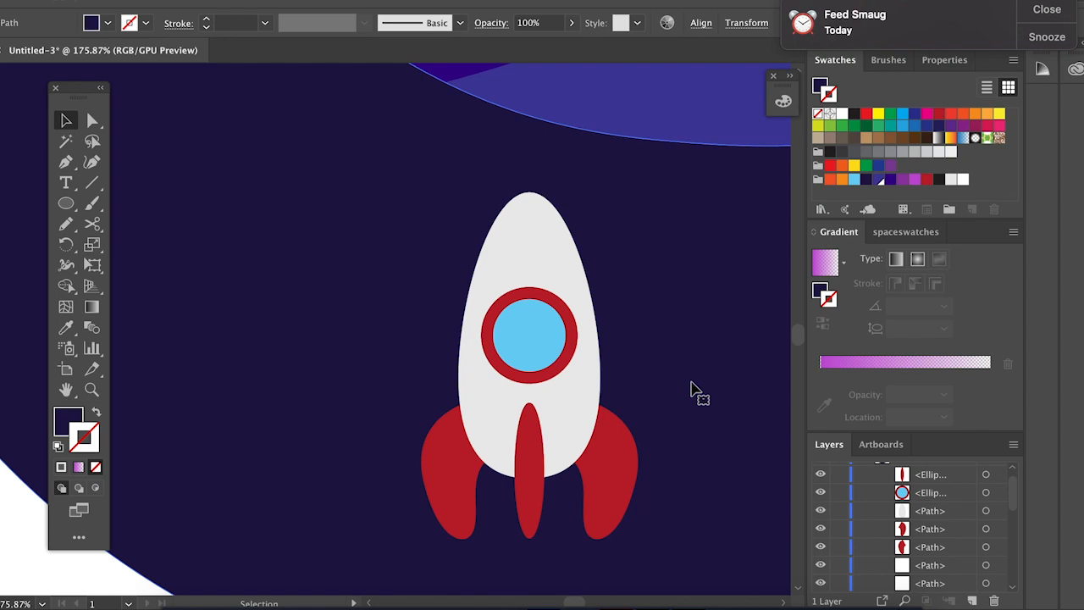
{"action": "left_click", "coordinate": [552, 272]}
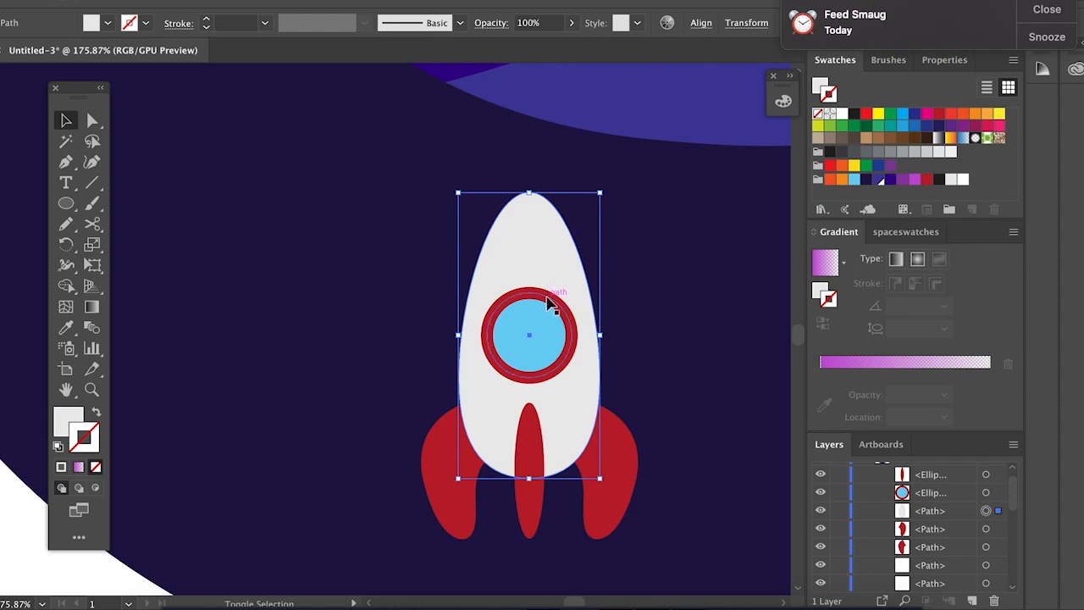
{"action": "left_click", "coordinate": [551, 306], "text": "shift"}
{"action": "left_click", "coordinate": [447, 462], "text": "shift"}
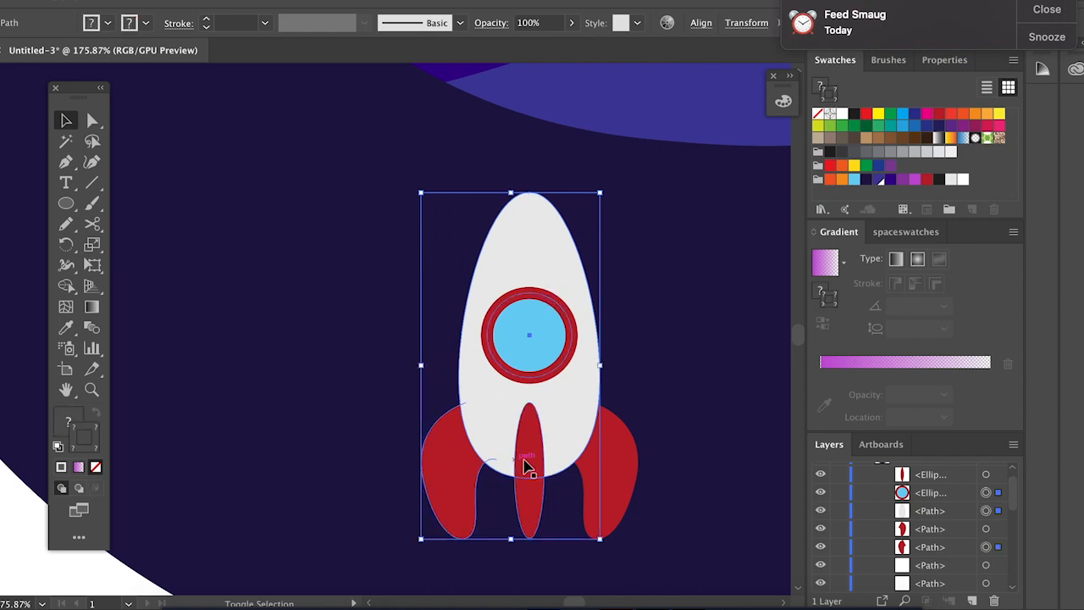
{"action": "left_click", "coordinate": [528, 465], "text": "shift"}
{"action": "left_click", "coordinate": [624, 466], "text": "shift"}
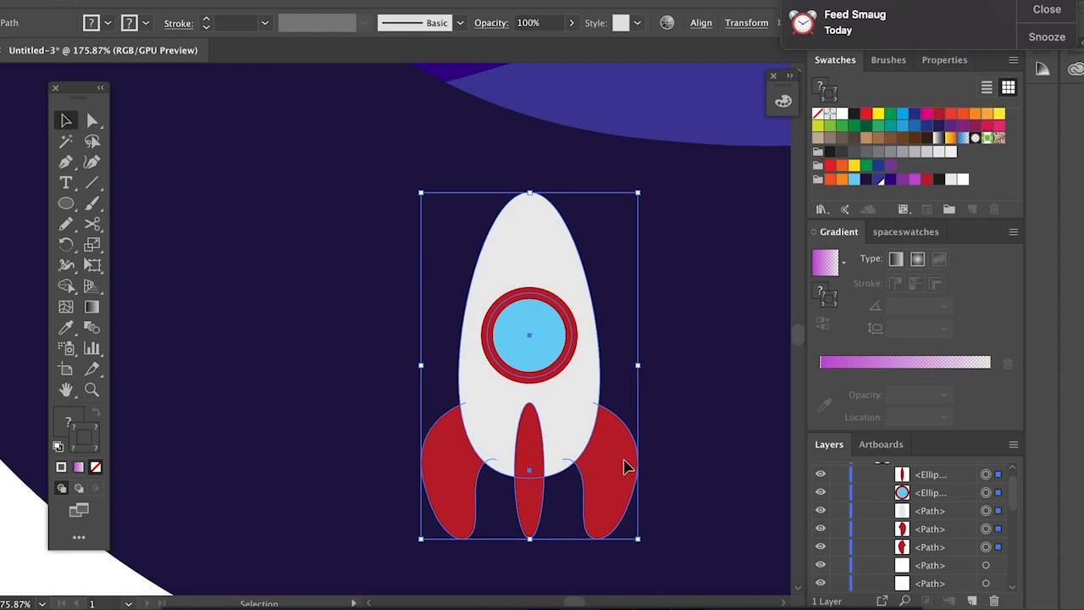
{"action": "left_click", "coordinate": [222, 0]}
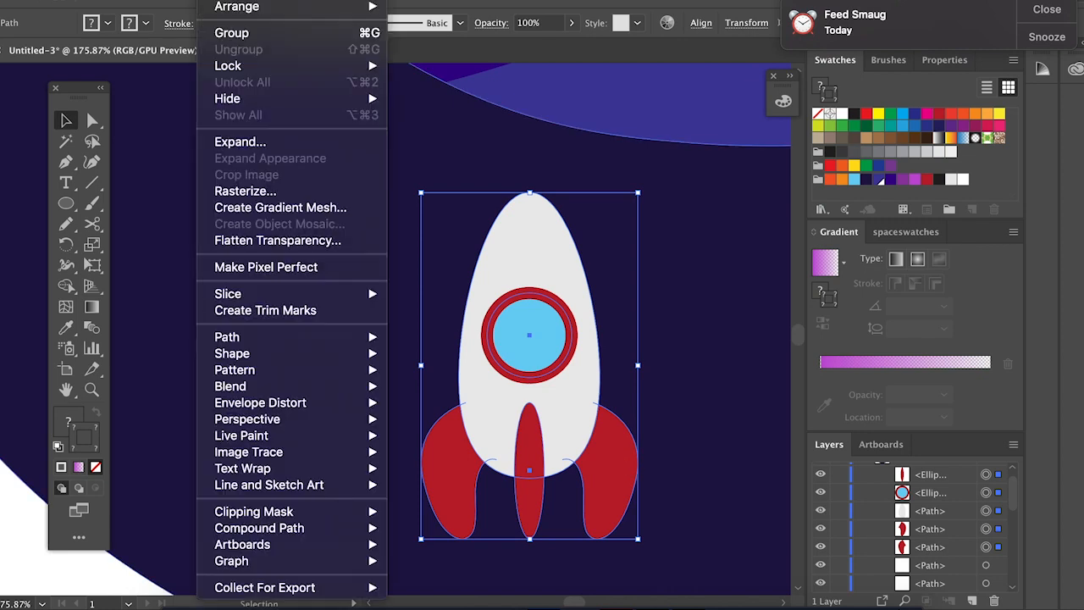
{"action": "left_click", "coordinate": [241, 32]}
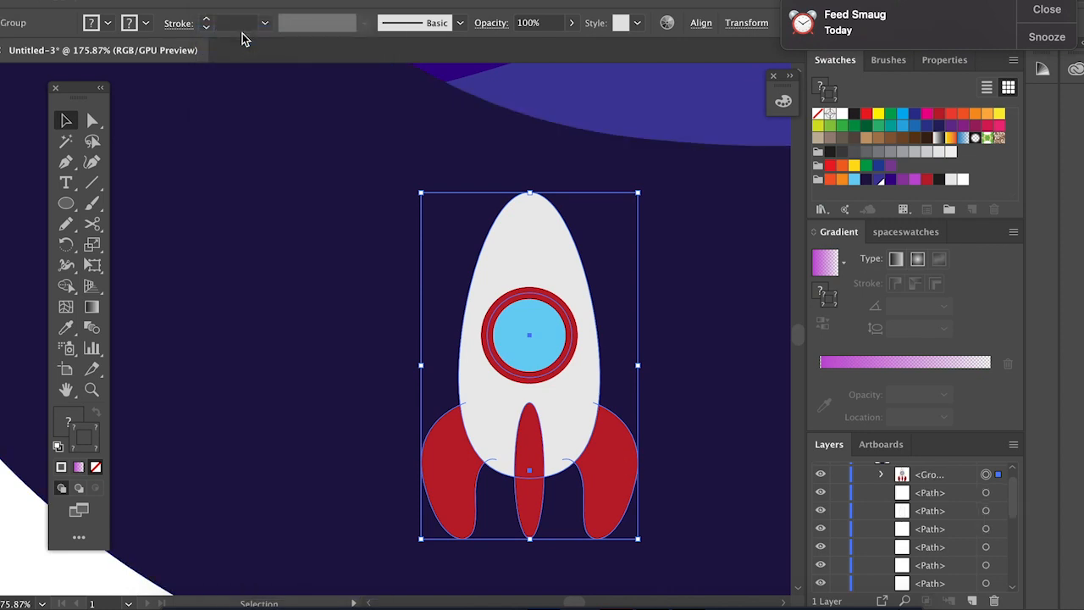
Step: Scale the rocket group down proportionally to roughly two thirds of its size within the circle
{"action": "left_click", "coordinate": [93, 570]}
{"action": "left_click", "coordinate": [523, 279]}
{"action": "scroll", "coordinate": [523, 280], "scroll_direction": "down", "scroll_amount": 6}
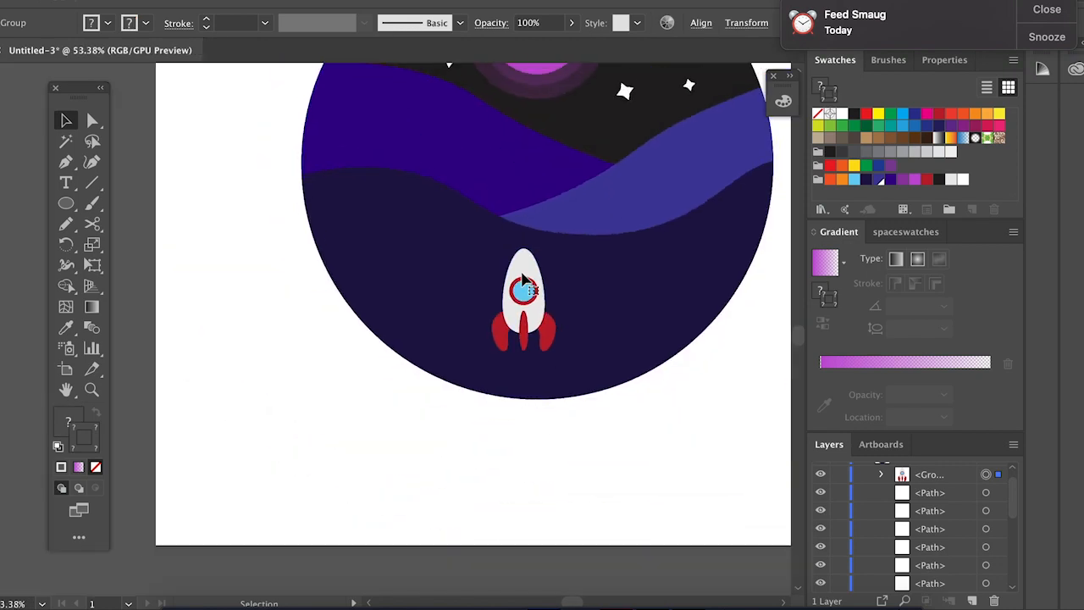
{"action": "scroll", "coordinate": [525, 290], "scroll_direction": "up", "scroll_amount": 3}
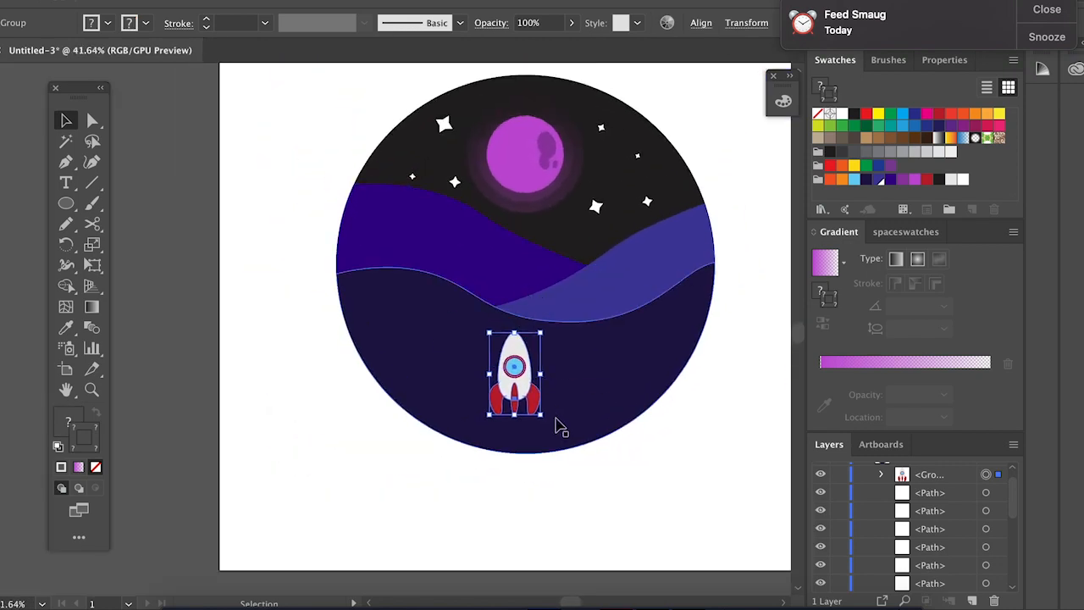
{"action": "left_click_drag", "start_coordinate": [542, 416], "coordinate": [520, 398]}
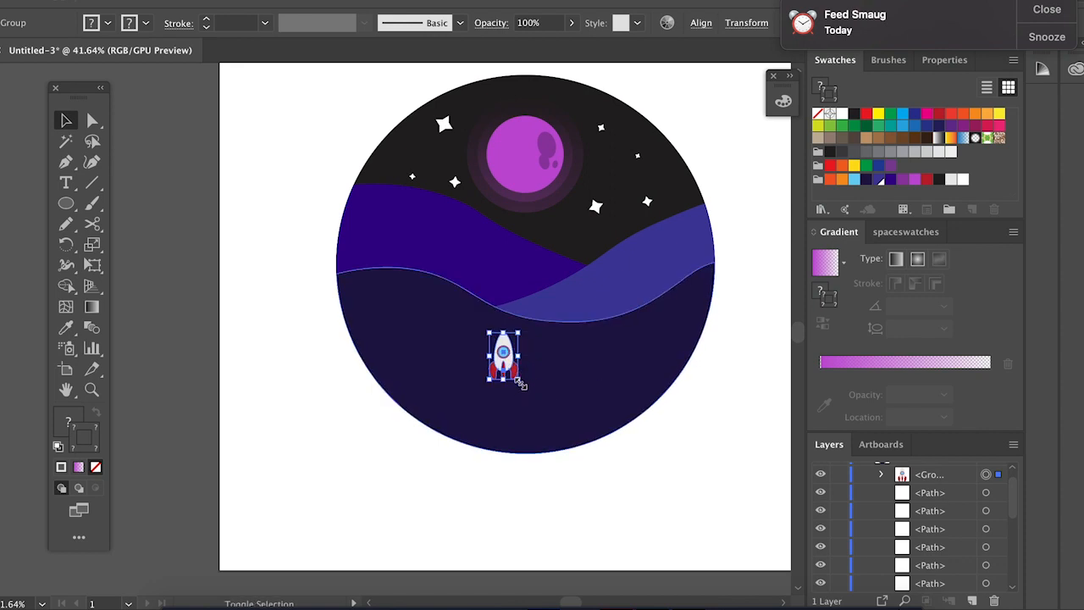
{"action": "left_click_drag", "start_coordinate": [520, 381], "coordinate": [529, 390]}
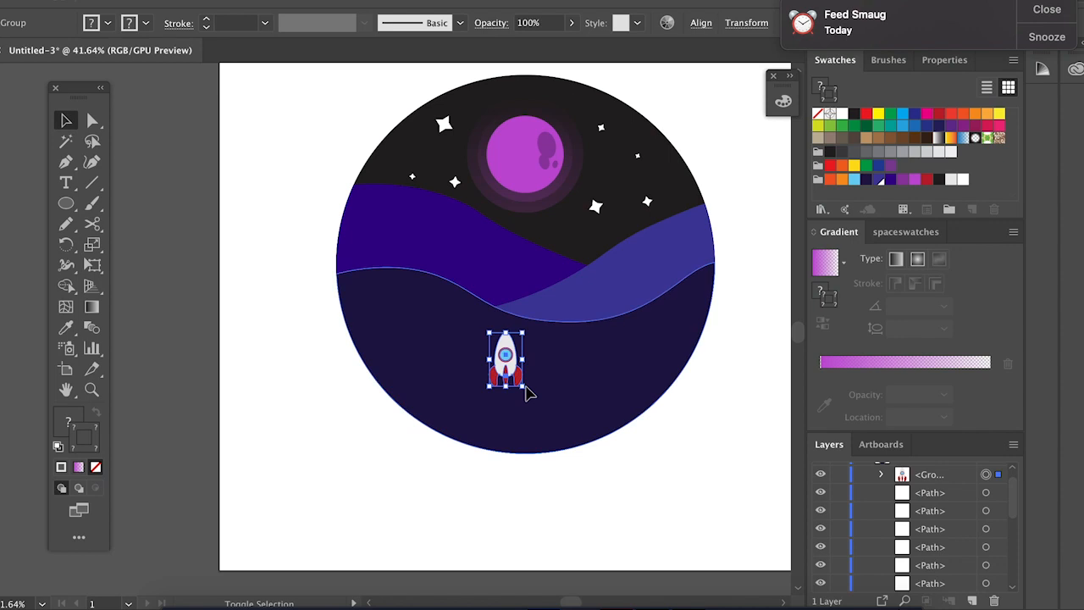
Step: Move the rocket to the circle's horizontal centre and up so its nose overlaps the front wave's edge, then deselect everything
{"action": "left_click_drag", "start_coordinate": [508, 352], "coordinate": [548, 351]}
{"action": "left_click", "coordinate": [583, 376]}
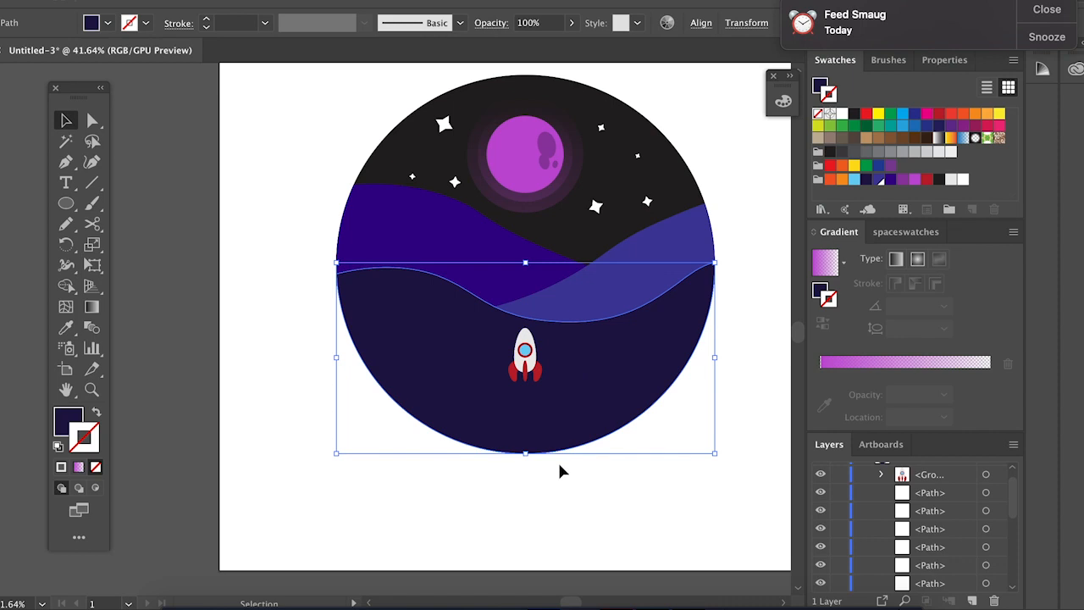
{"action": "left_click_drag", "start_coordinate": [536, 339], "coordinate": [537, 322]}
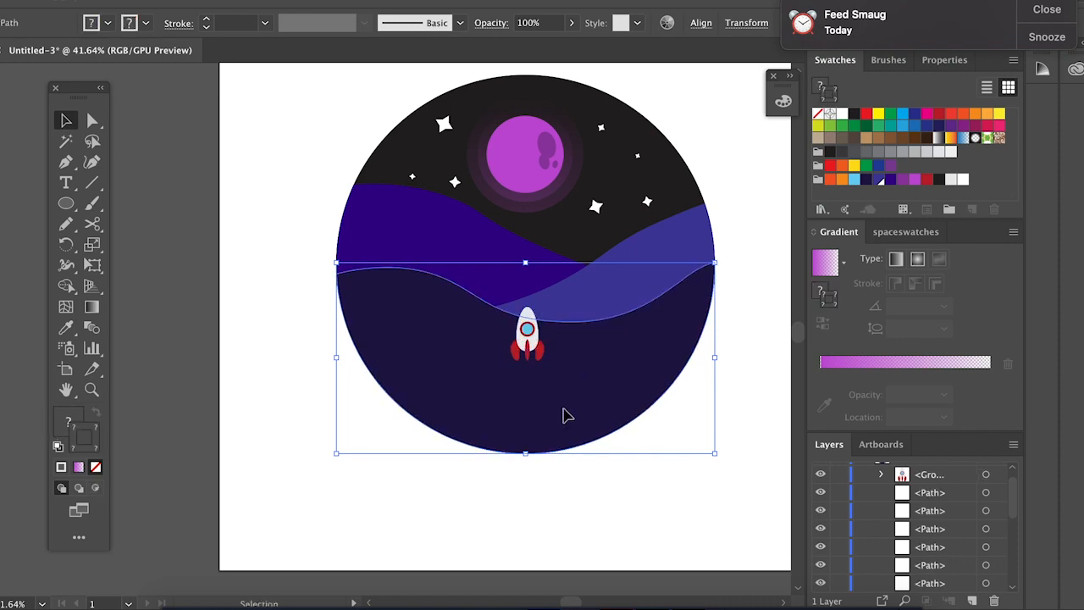
{"action": "left_click", "coordinate": [622, 523]}
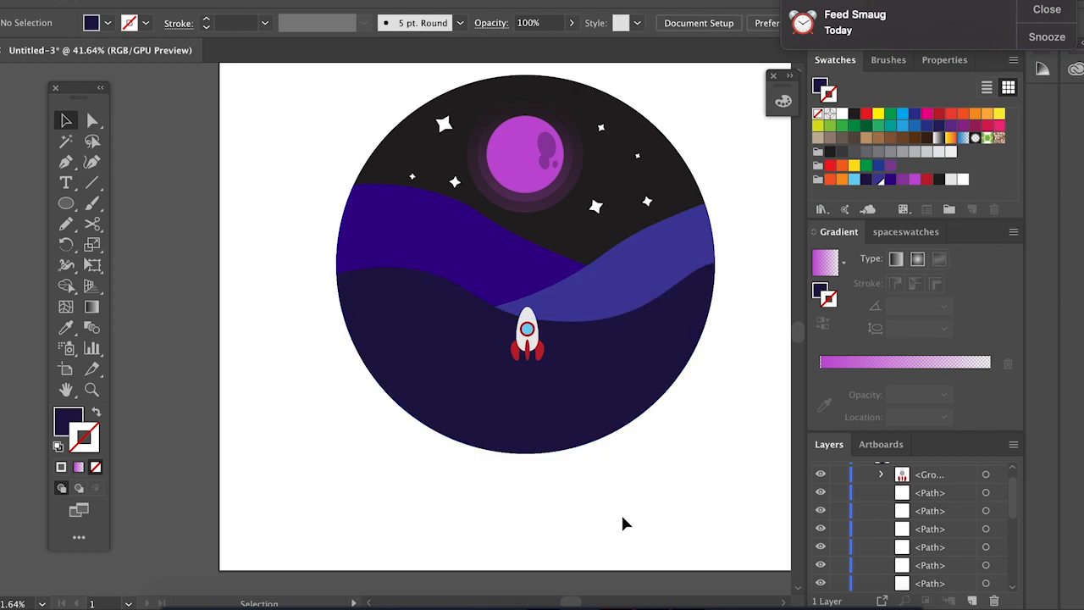
Step: Draw the left half of a billowing exhaust cloud with the Pen tool, from the rocket's base past the circle's lower edge and closed along the rocket's centreline
{"action": "scroll", "coordinate": [622, 524], "scroll_direction": "up", "scroll_amount": 3}
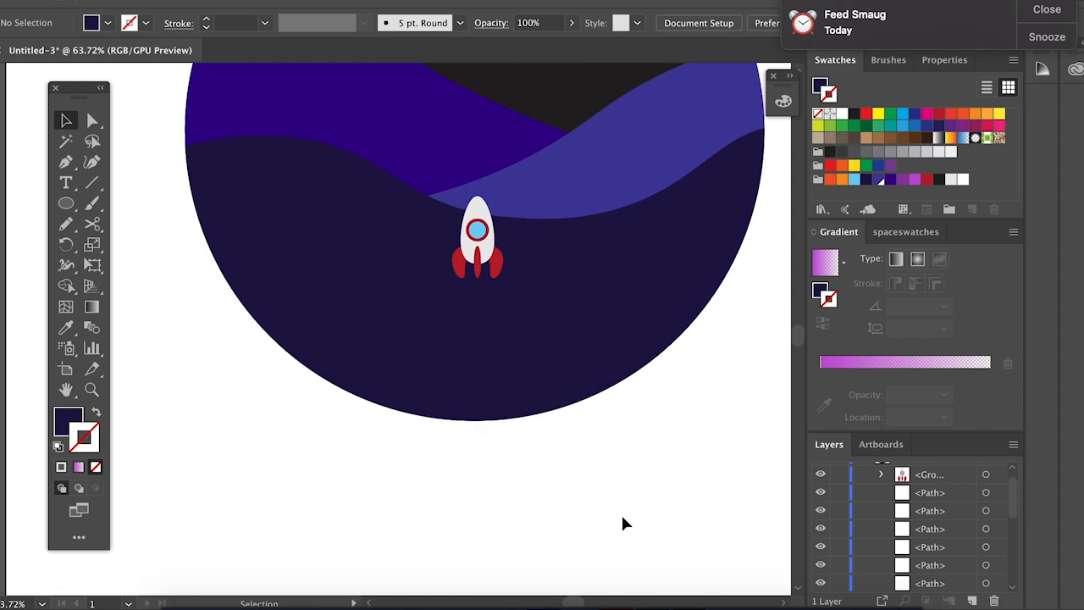
{"action": "left_click", "coordinate": [65, 162]}
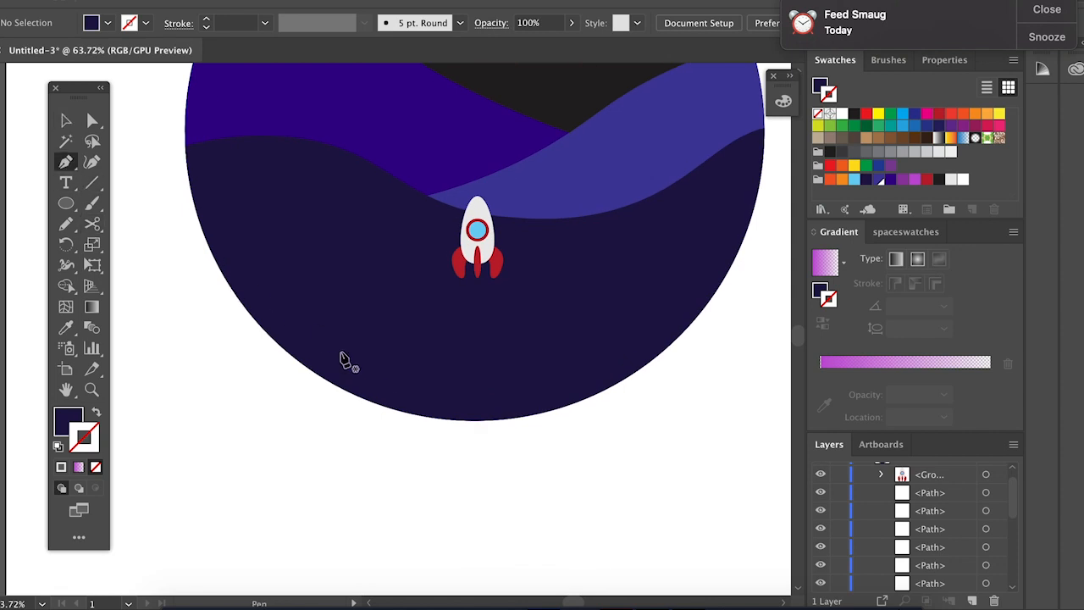
{"action": "scroll", "coordinate": [319, 347], "scroll_direction": "up", "scroll_amount": 3}
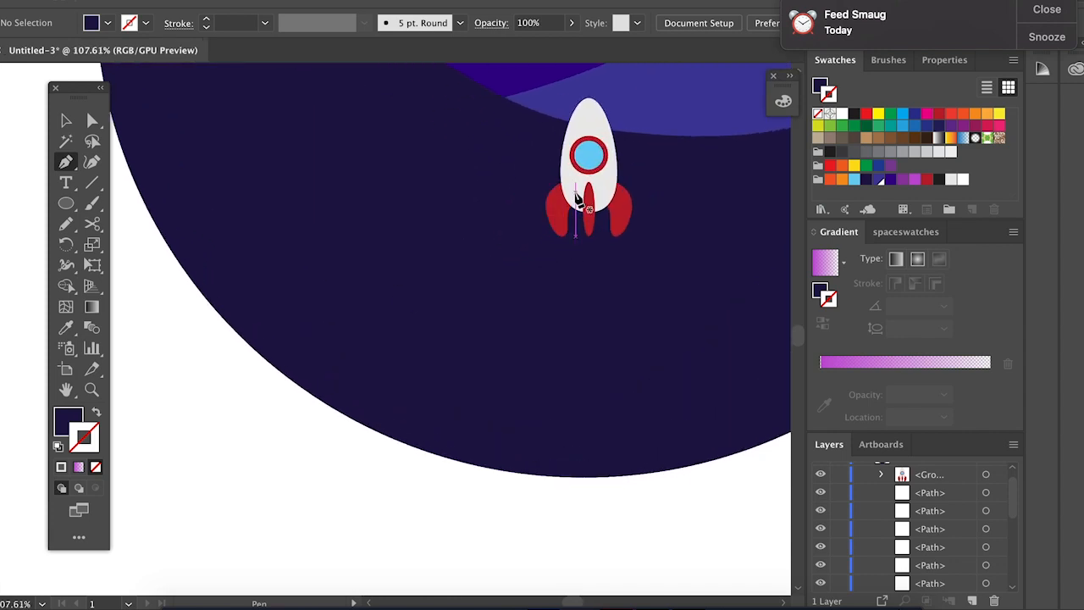
{"action": "scroll", "coordinate": [576, 199], "scroll_direction": "up", "scroll_amount": 2}
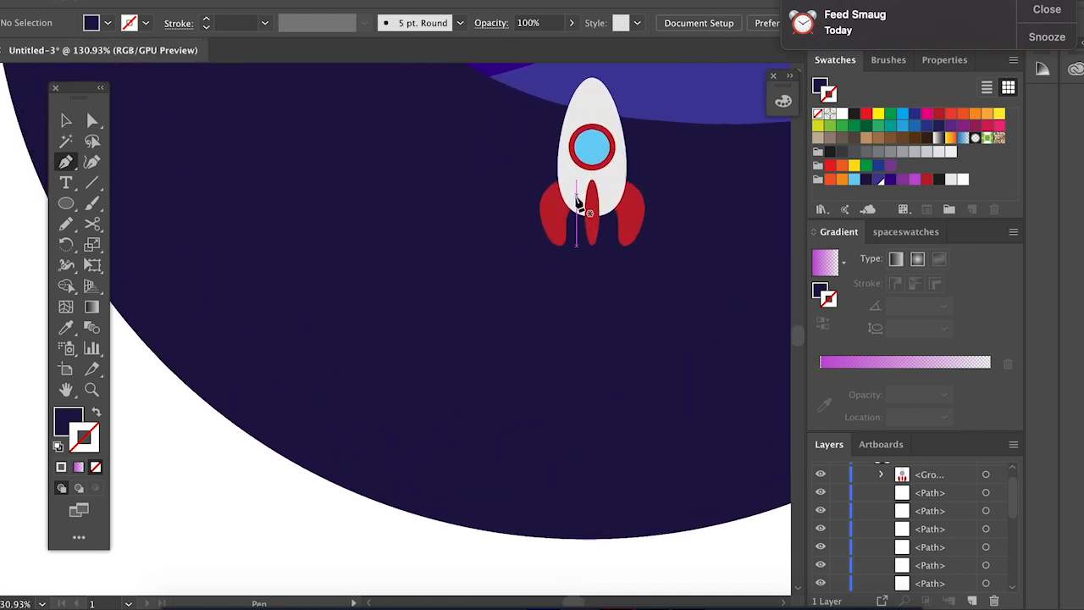
{"action": "left_click", "coordinate": [572, 199]}
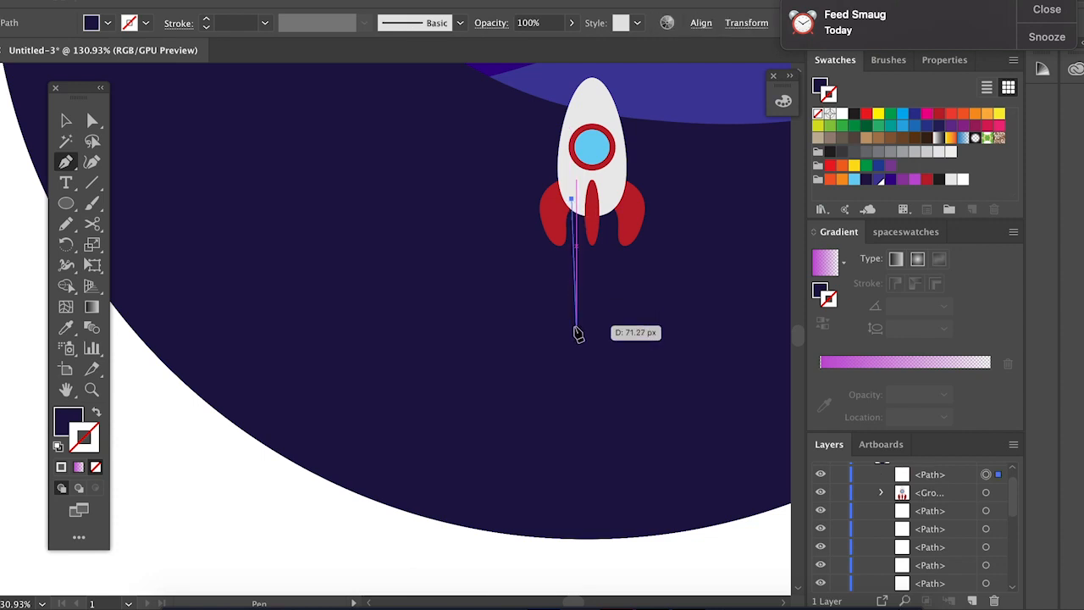
{"action": "left_click_drag", "start_coordinate": [571, 359], "coordinate": [394, 445]}
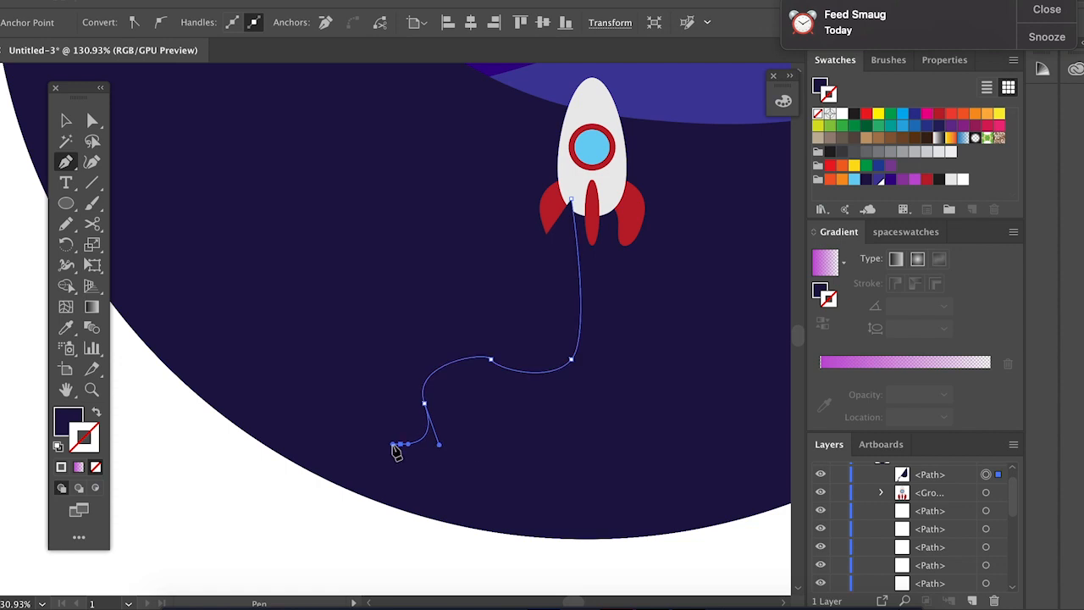
{"action": "left_click", "coordinate": [305, 479]}
{"action": "left_click_drag", "start_coordinate": [304, 480], "coordinate": [307, 522]}
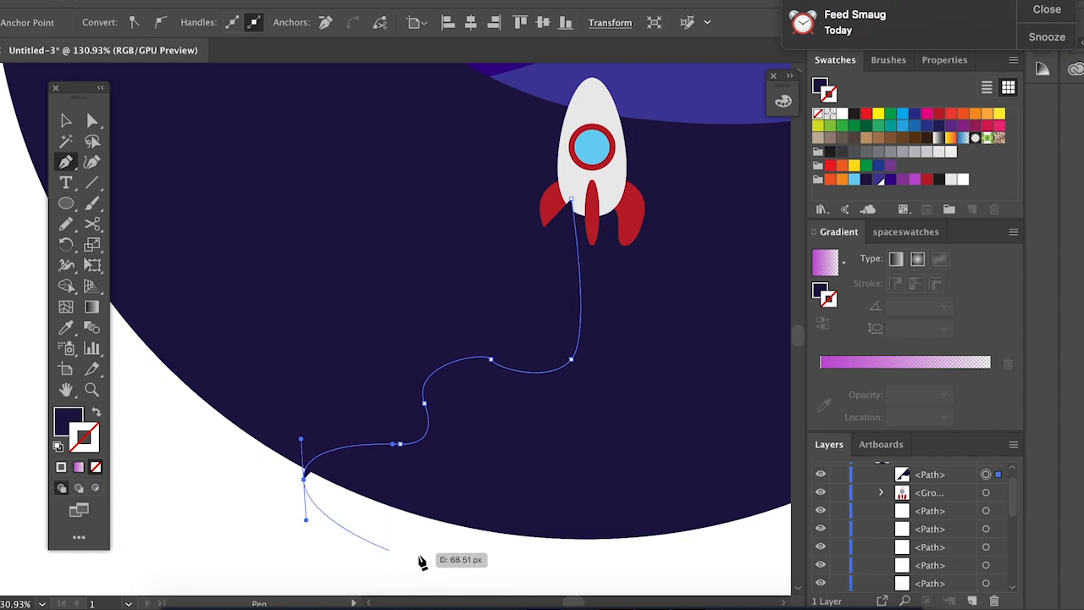
{"action": "left_click", "coordinate": [592, 551]}
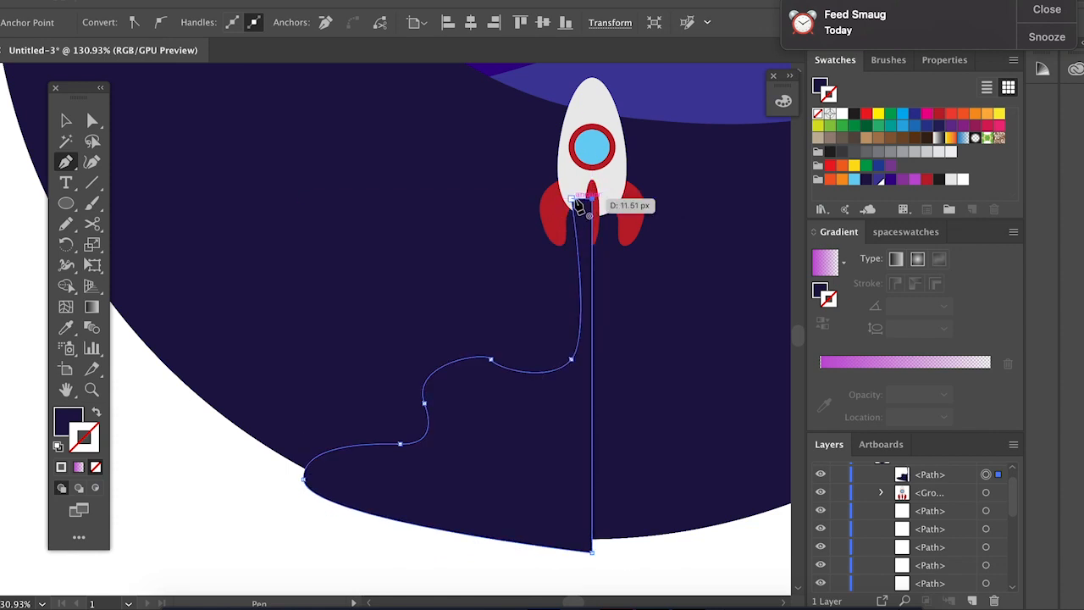
{"action": "left_click", "coordinate": [574, 202]}
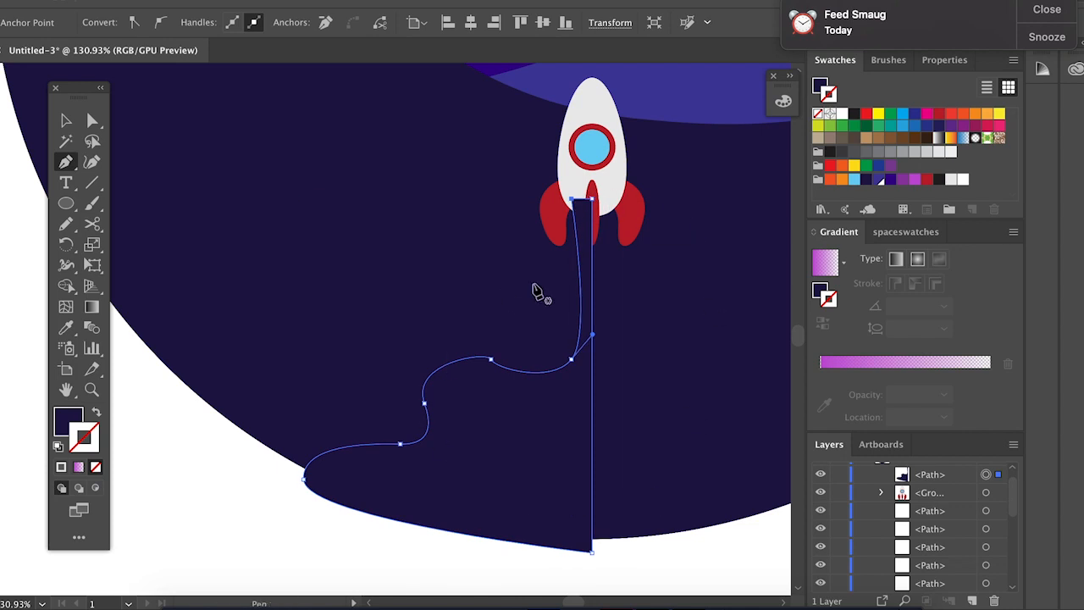
Step: Lengthen both direction handles of the anchor point between the two upper curves of the exhaust outline to round the bend
{"action": "left_click", "coordinate": [92, 119]}
{"action": "scroll", "coordinate": [501, 230], "scroll_direction": "up", "scroll_amount": 5}
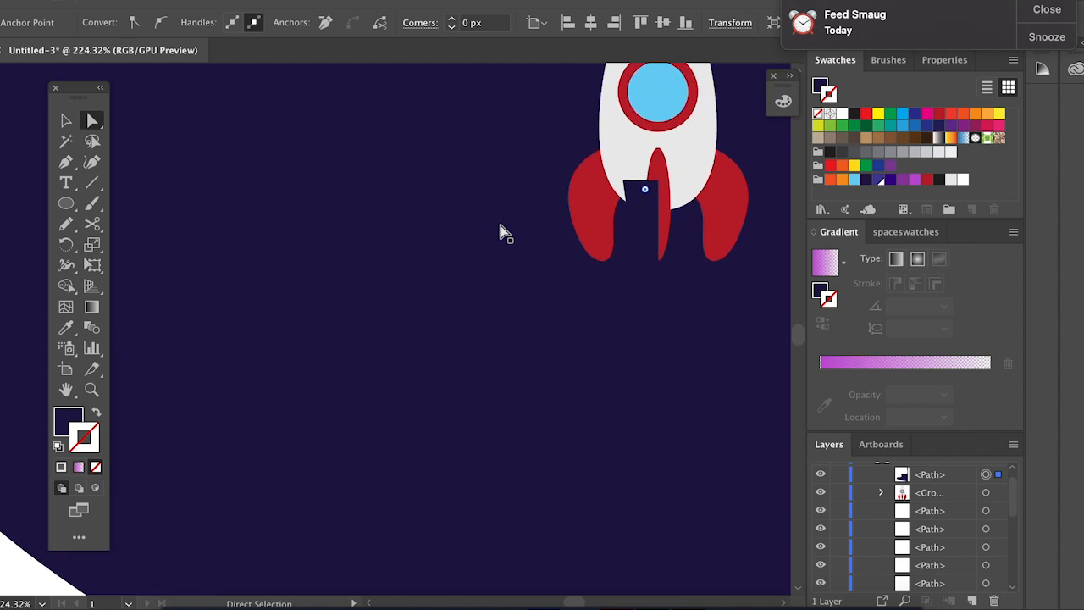
{"action": "left_click", "coordinate": [446, 294]}
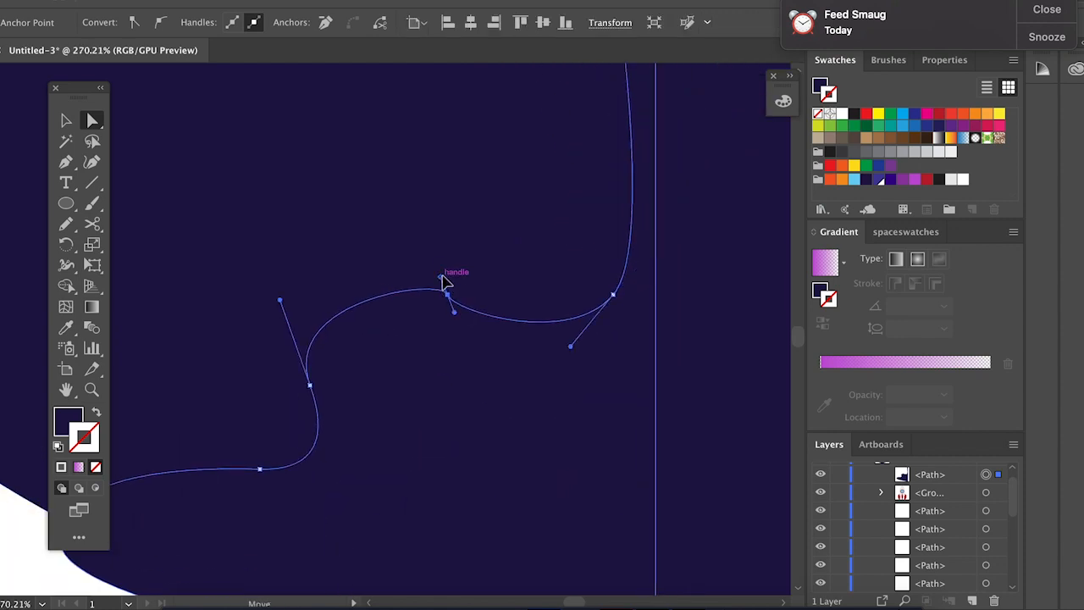
{"action": "left_click_drag", "start_coordinate": [444, 279], "coordinate": [432, 255]}
{"action": "left_click_drag", "start_coordinate": [455, 311], "coordinate": [467, 336]}
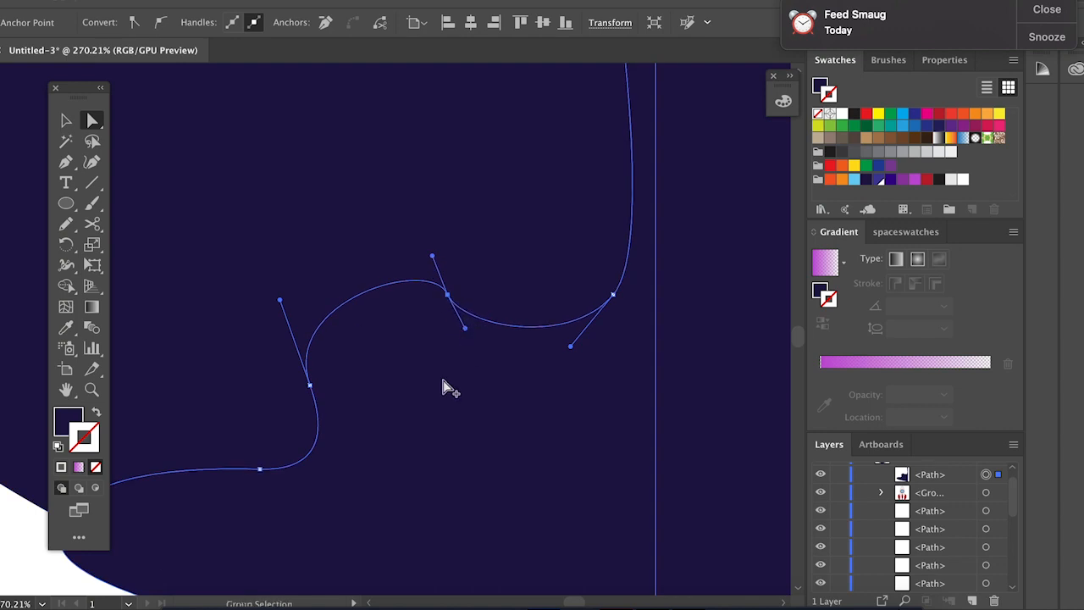
{"action": "scroll", "coordinate": [424, 435], "scroll_direction": "down", "scroll_amount": 5}
{"action": "scroll", "coordinate": [424, 432], "scroll_direction": "down", "scroll_amount": 1}
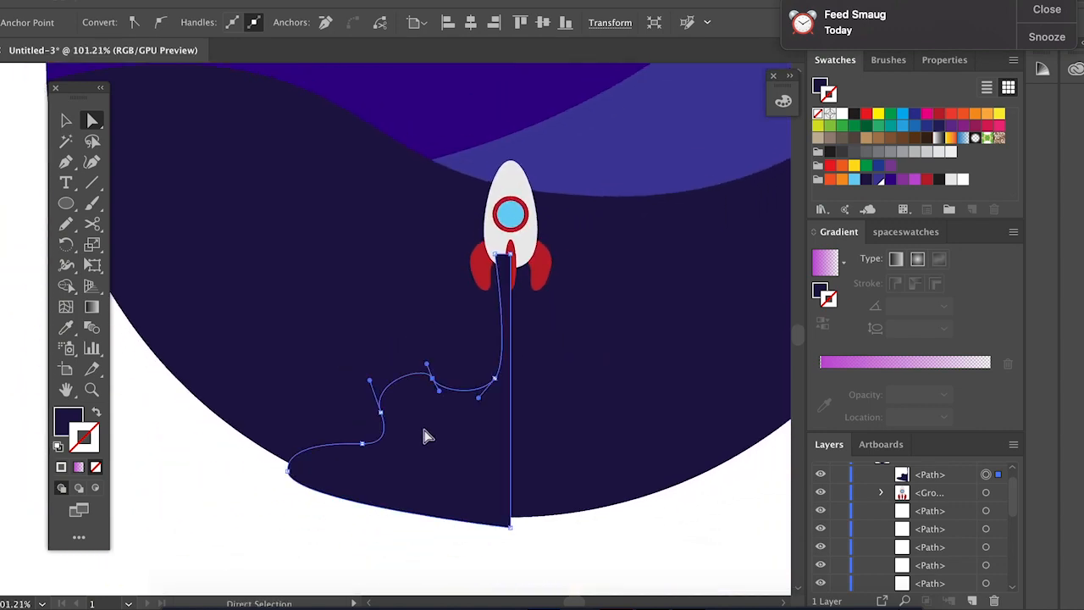
Step: Fill the half exhaust shape with the red-orange swatch, remove its stroke and deselect it
{"action": "left_click", "coordinate": [830, 179]}
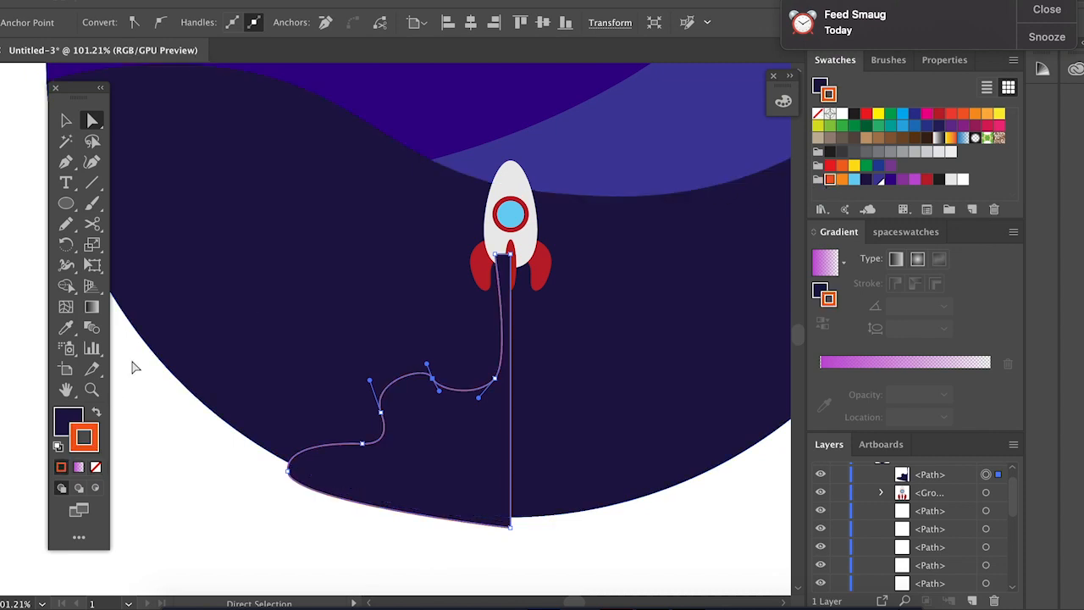
{"action": "left_click", "coordinate": [97, 416]}
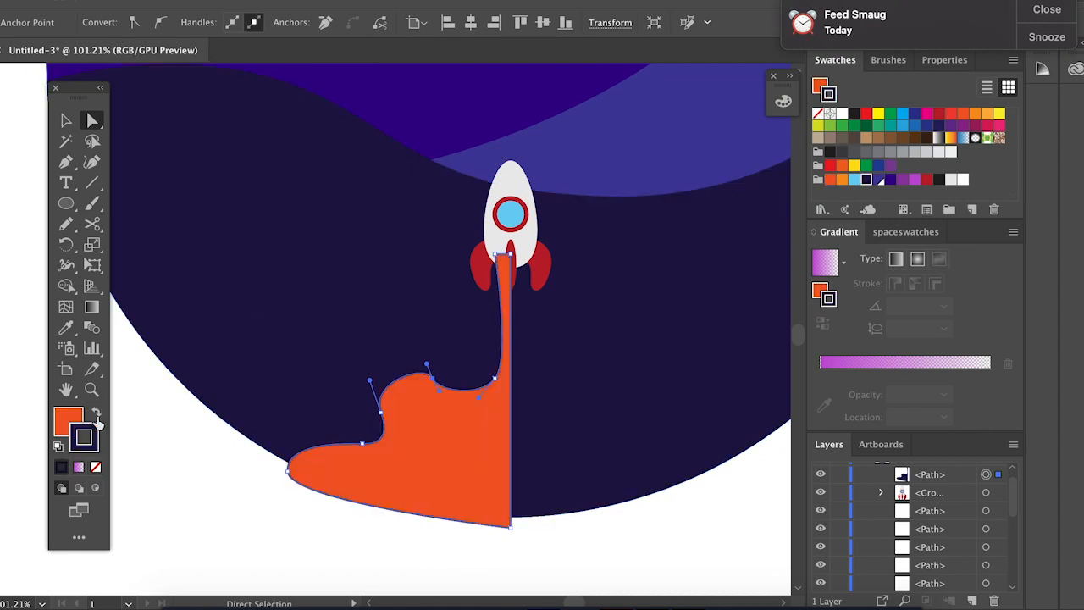
{"action": "left_click", "coordinate": [96, 468]}
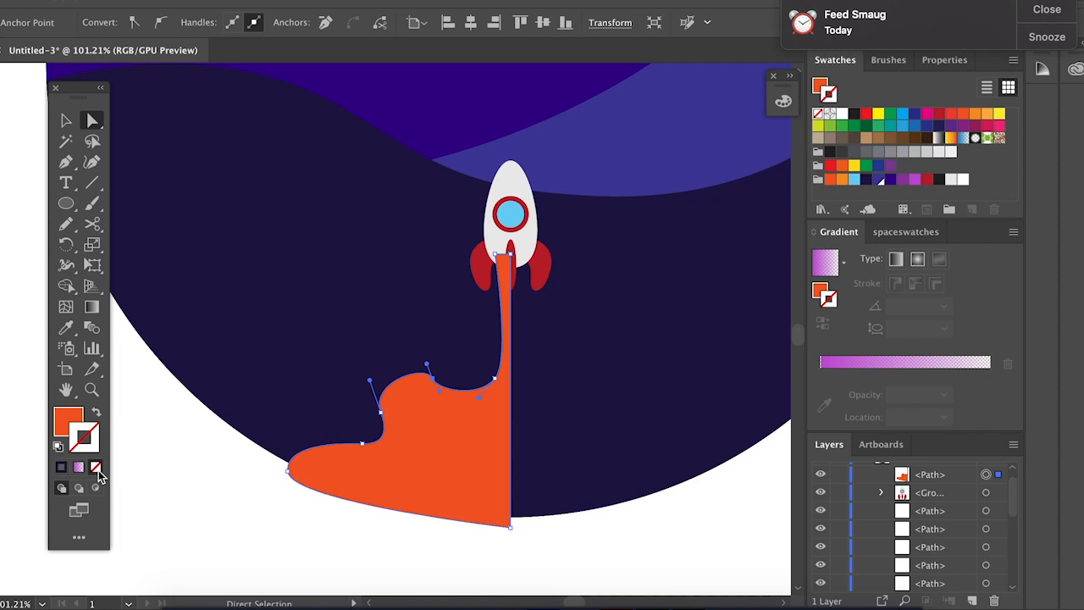
{"action": "left_click", "coordinate": [66, 120]}
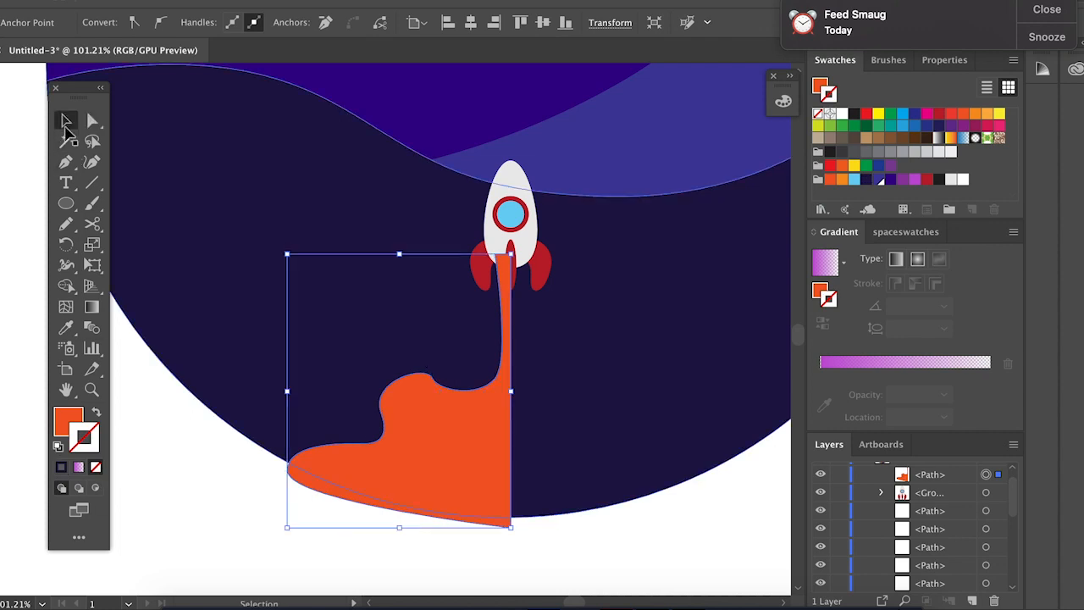
{"action": "left_click", "coordinate": [198, 505]}
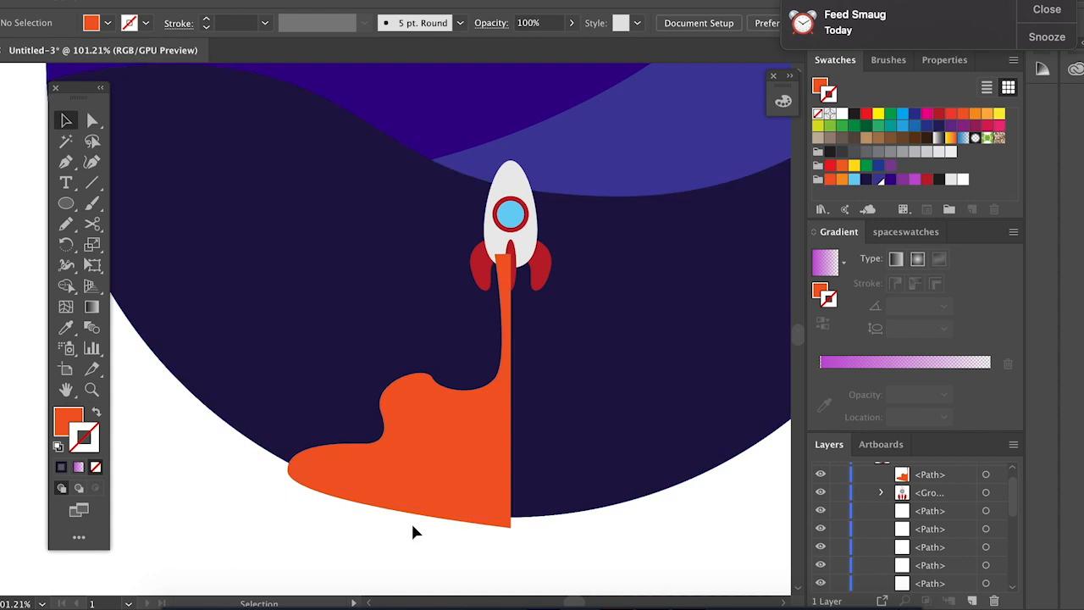
Step: Duplicate the half exhaust shape in place, reflect the copy across the vertical axis and move it right to meet the original at the rocket's centreline
{"action": "left_click", "coordinate": [458, 475]}
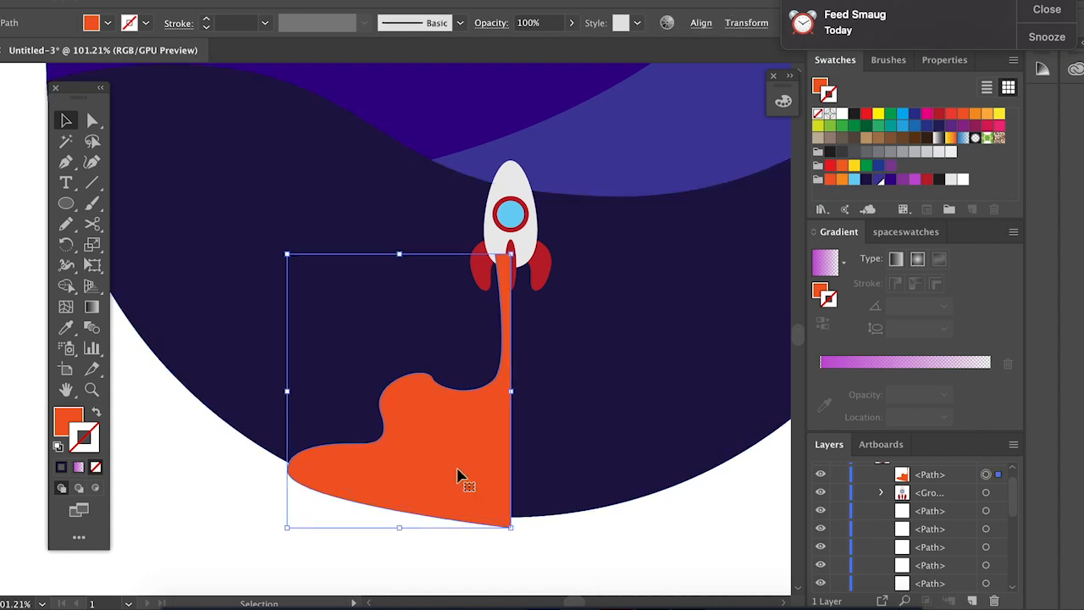
{"action": "key", "text": "super+c"}
{"action": "key", "text": "super+f"}
{"action": "left_click", "coordinate": [222, 0]}
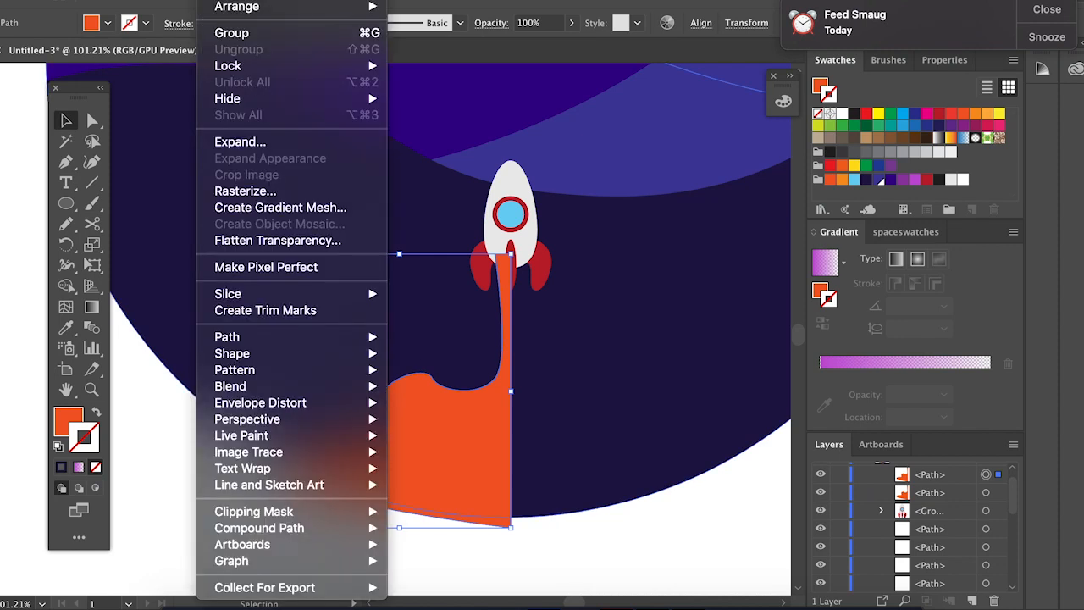
{"action": "mouse_move", "coordinate": [376, 1]}
{"action": "left_click", "coordinate": [426, 53]}
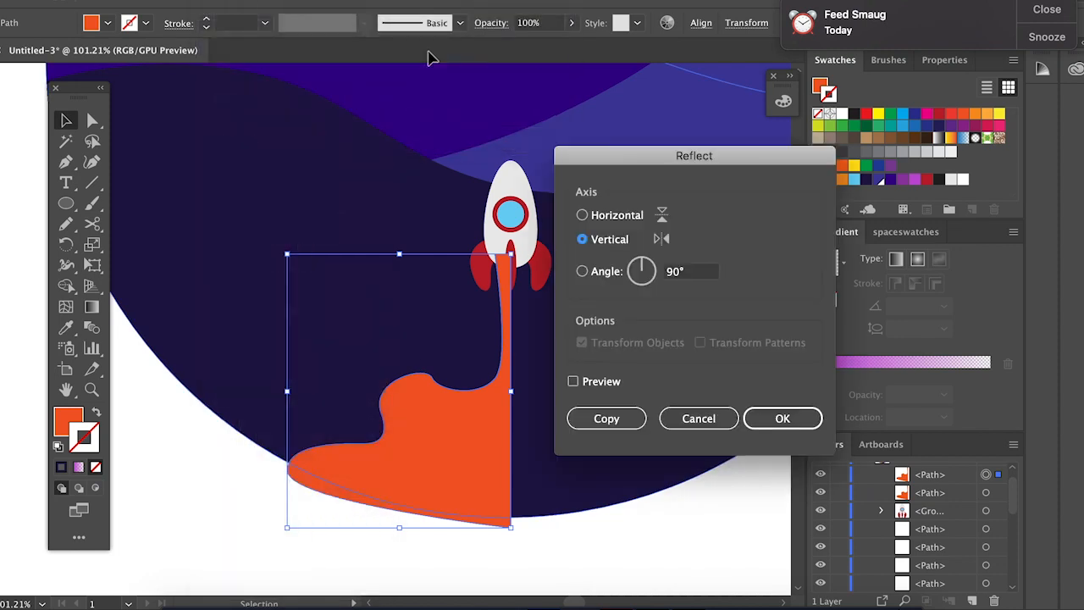
{"action": "key", "text": "Return"}
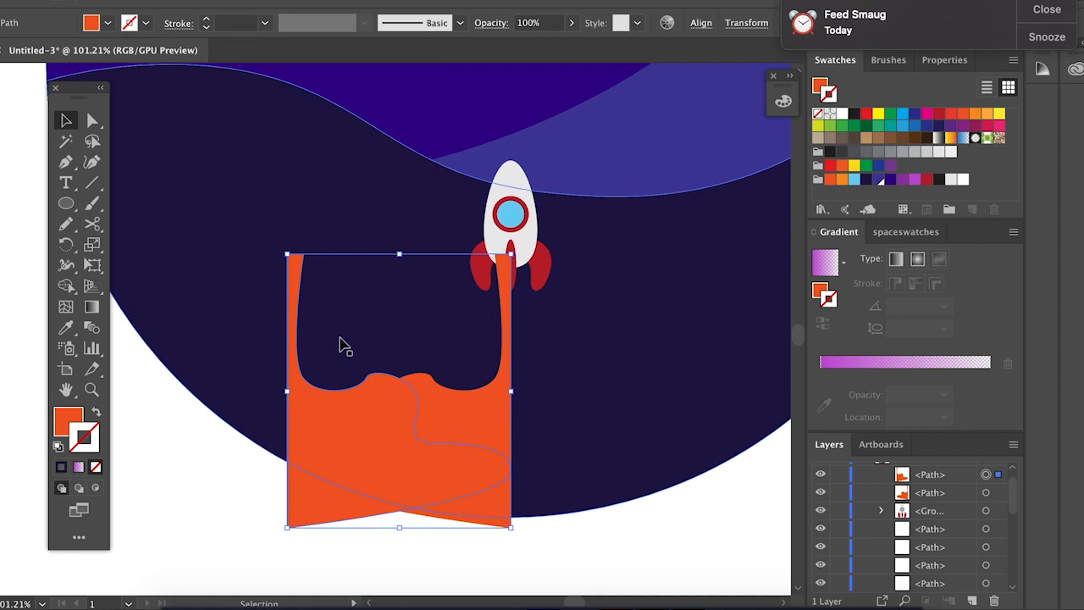
{"action": "left_click_drag", "start_coordinate": [341, 426], "coordinate": [566, 423]}
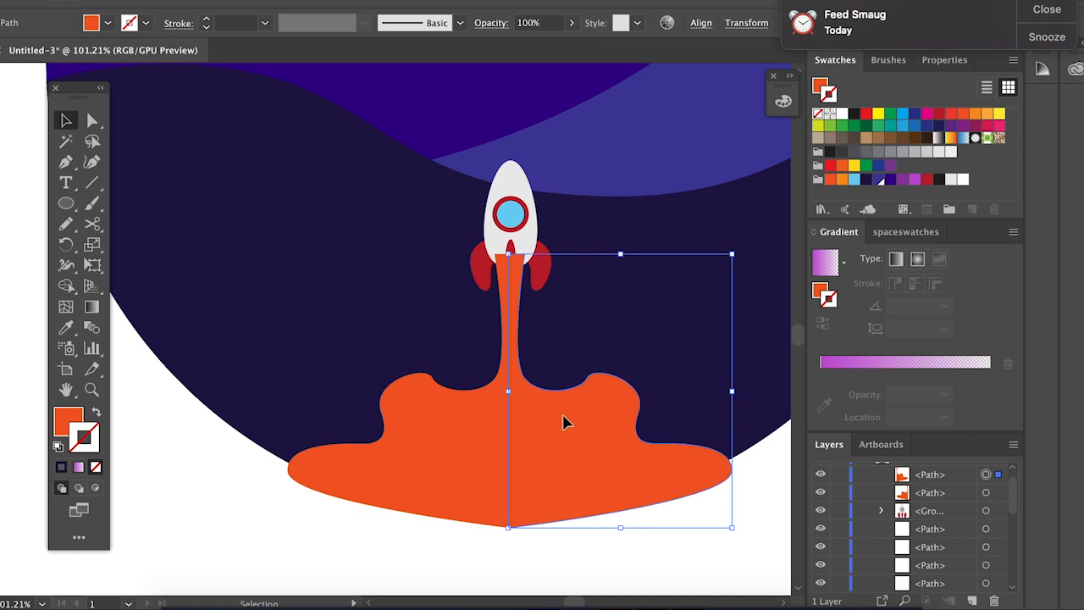
Step: Select both exhaust halves and merge them into one shape with the Shape Builder tool, leaving nothing selected
{"action": "scroll", "coordinate": [474, 415], "scroll_direction": "up", "scroll_amount": 5}
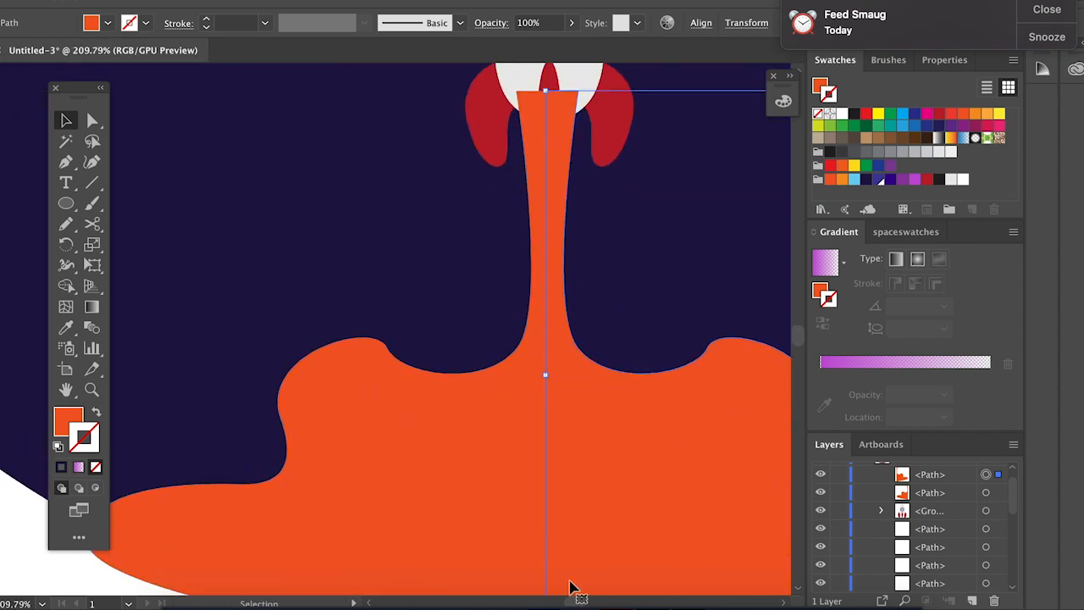
{"action": "scroll", "coordinate": [540, 521], "scroll_direction": "down", "scroll_amount": 6}
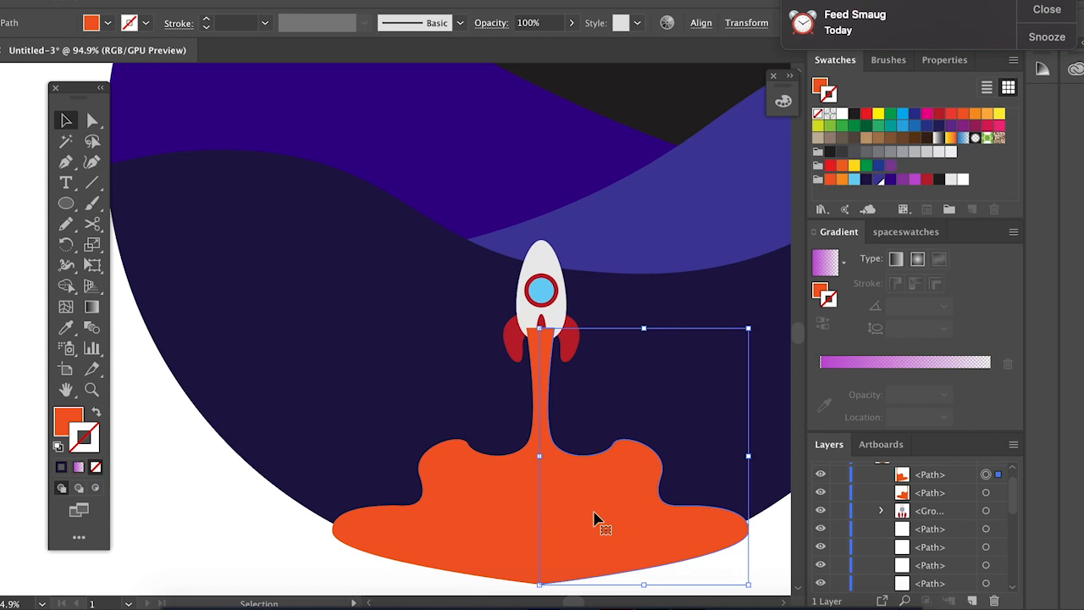
{"action": "left_click", "coordinate": [484, 515], "text": "shift"}
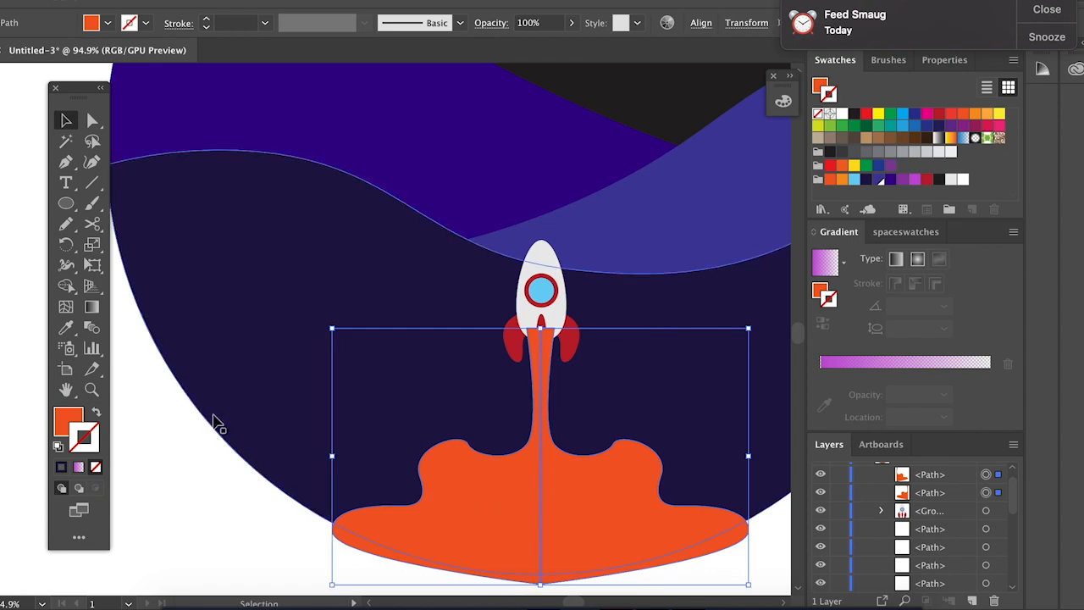
{"action": "left_click", "coordinate": [67, 289]}
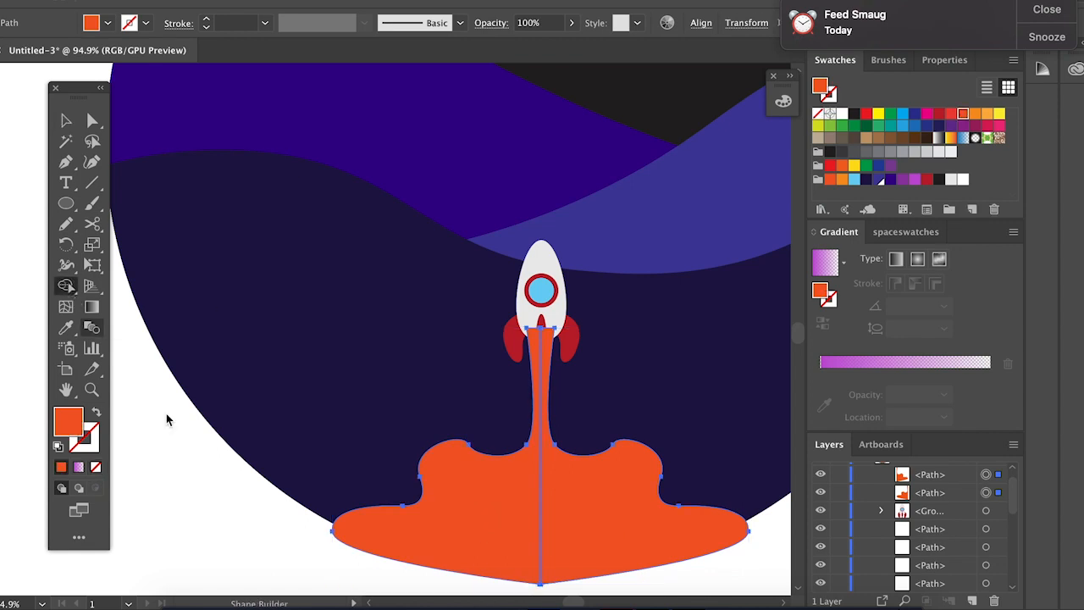
{"action": "left_click_drag", "start_coordinate": [485, 515], "coordinate": [616, 515]}
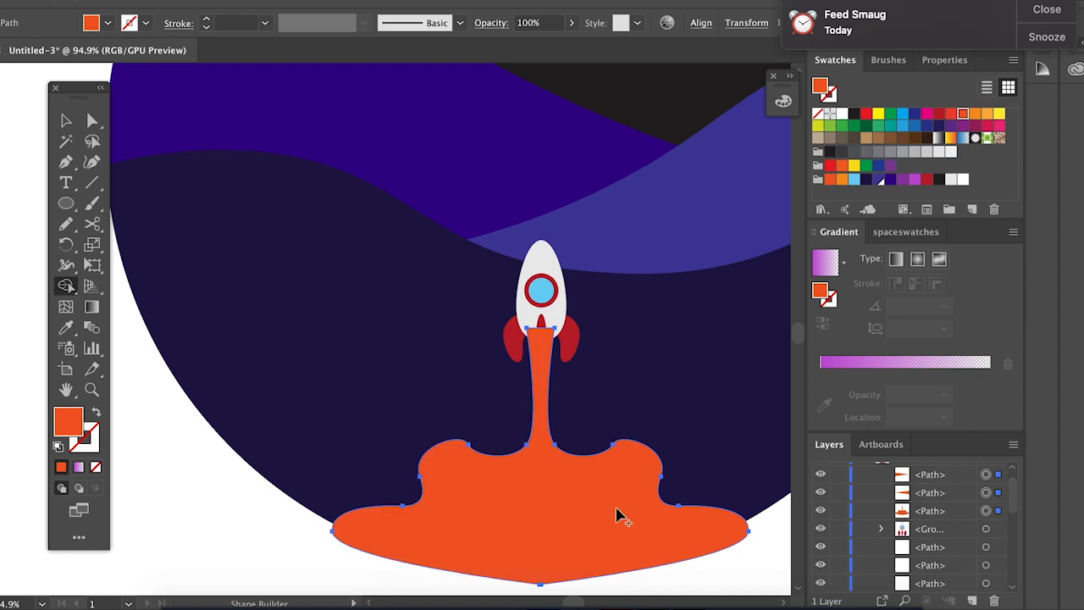
{"action": "key", "text": "v"}
{"action": "left_click", "coordinate": [136, 428]}
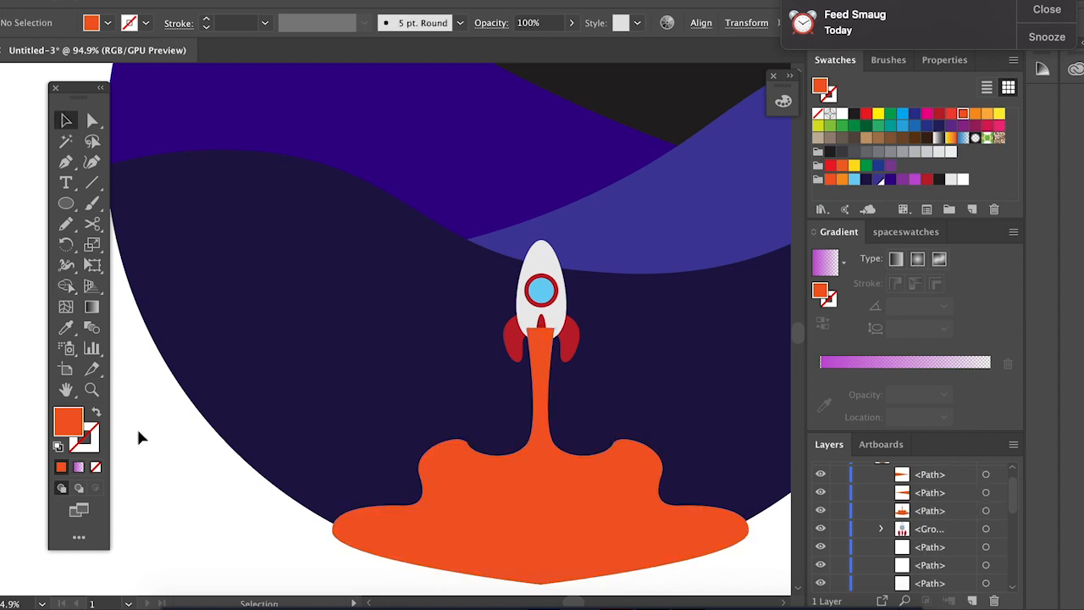
Step: Send the merged orange exhaust shape behind the rocket group and deselect it
{"action": "left_click", "coordinate": [525, 552]}
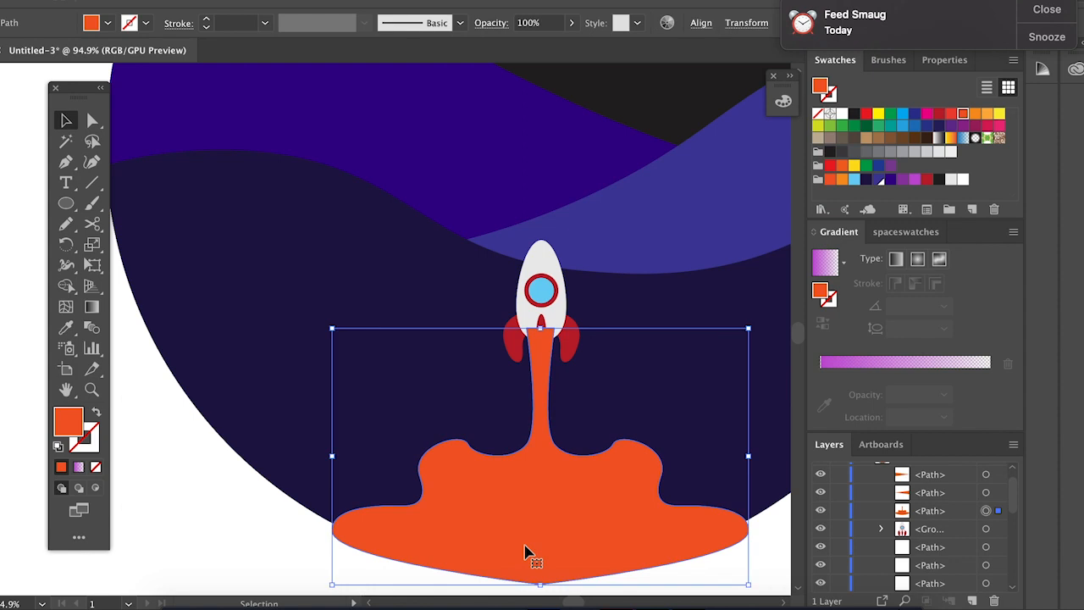
{"action": "key", "text": "a"}
{"action": "key", "text": "ctrl+bracketleft"}
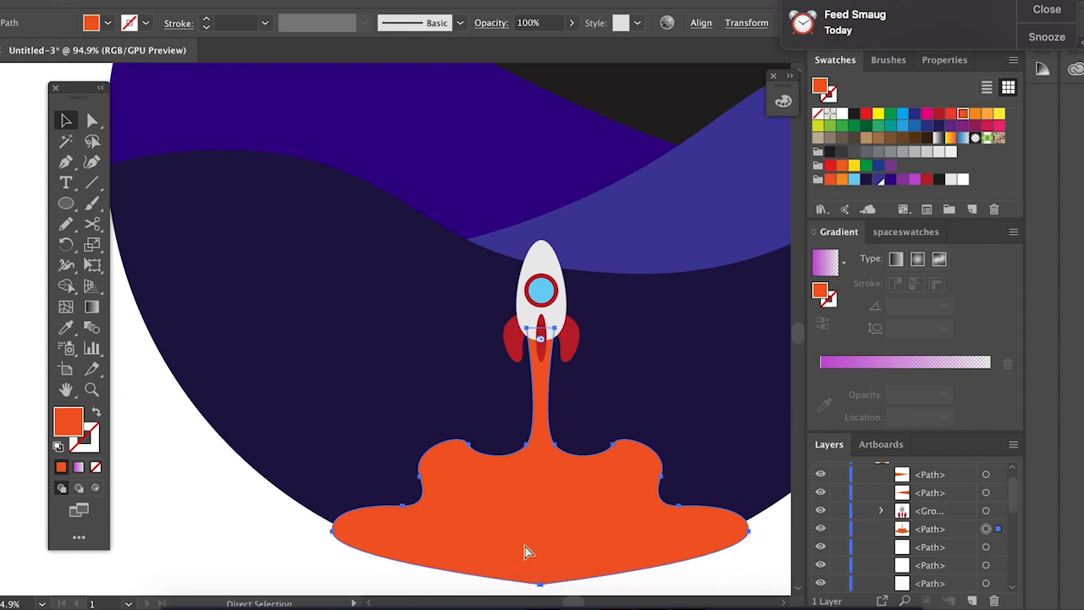
{"action": "key", "text": "v"}
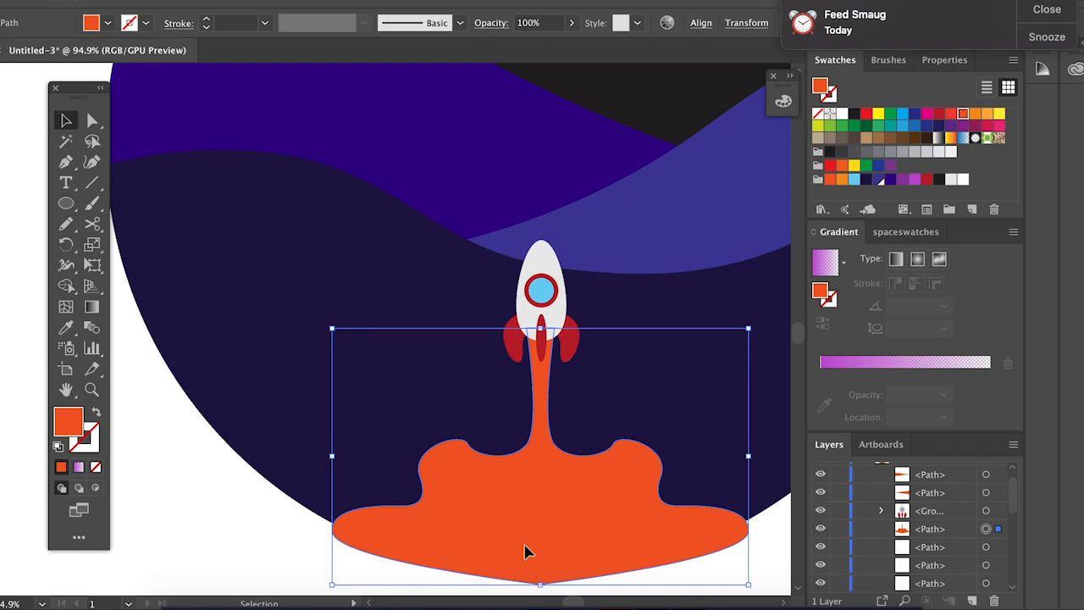
{"action": "left_click", "coordinate": [201, 455]}
Step: Start a Pen path at the rocket's base and curve it down inside the left side of the exhaust column into the cloud
{"action": "scroll", "coordinate": [429, 519], "scroll_direction": "up", "scroll_amount": 2}
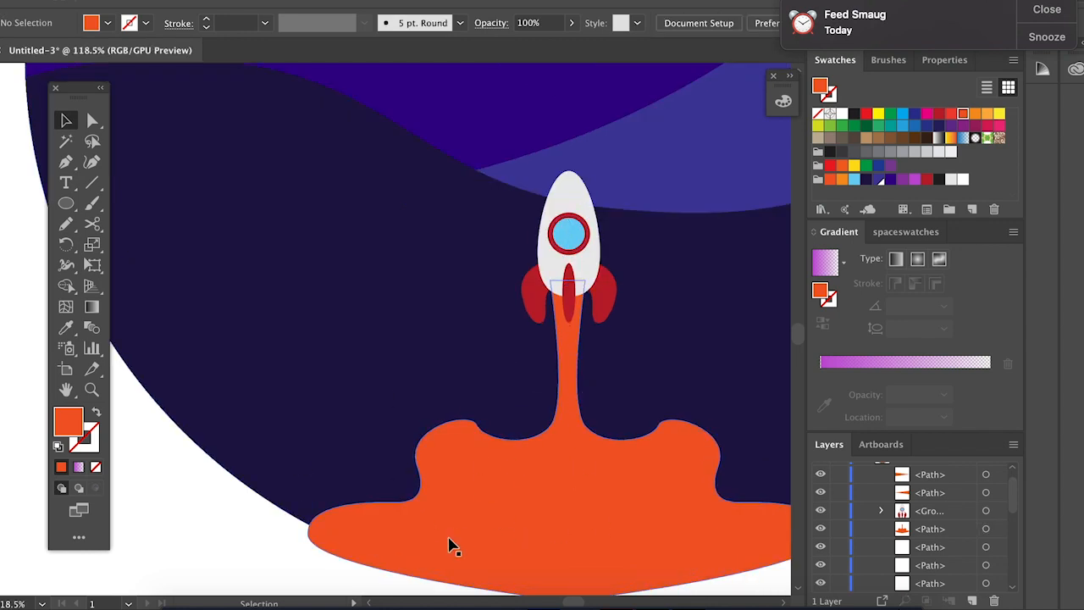
{"action": "left_click", "coordinate": [66, 161]}
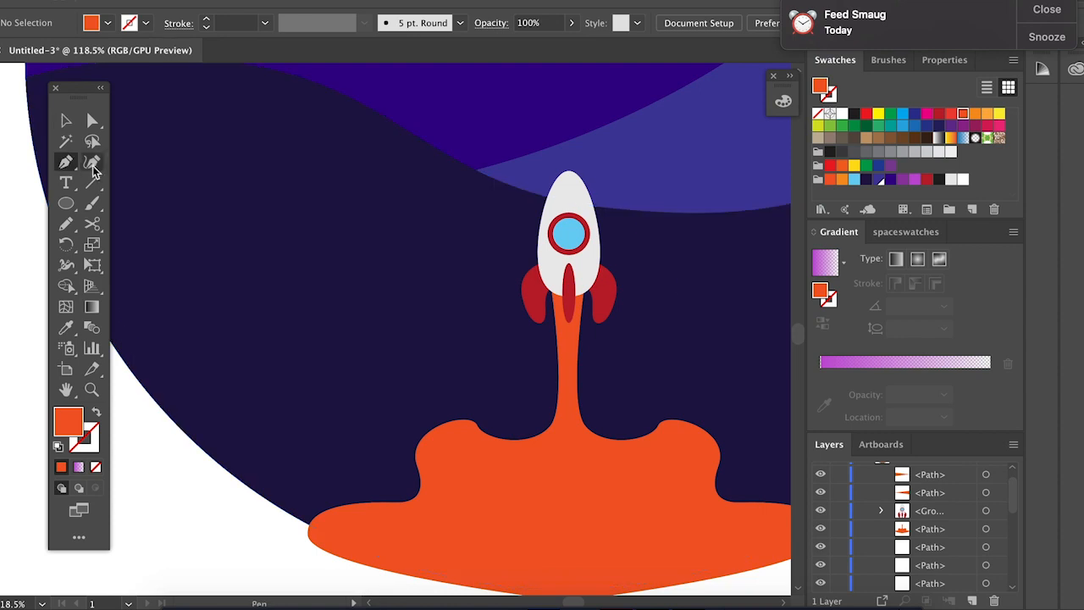
{"action": "scroll", "coordinate": [680, 282], "scroll_direction": "up", "scroll_amount": 5}
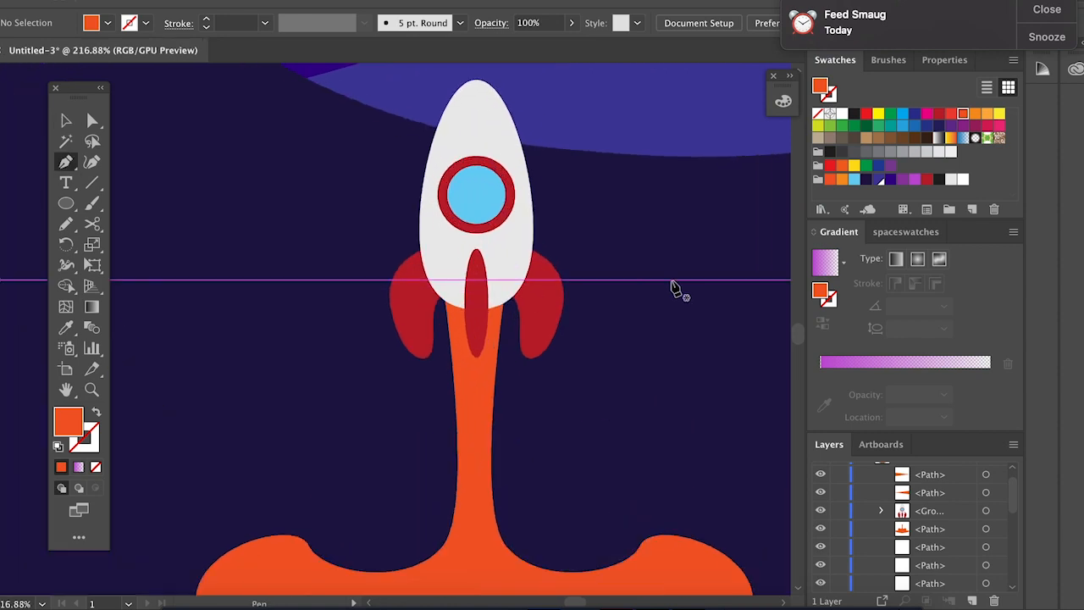
{"action": "left_click", "coordinate": [450, 284]}
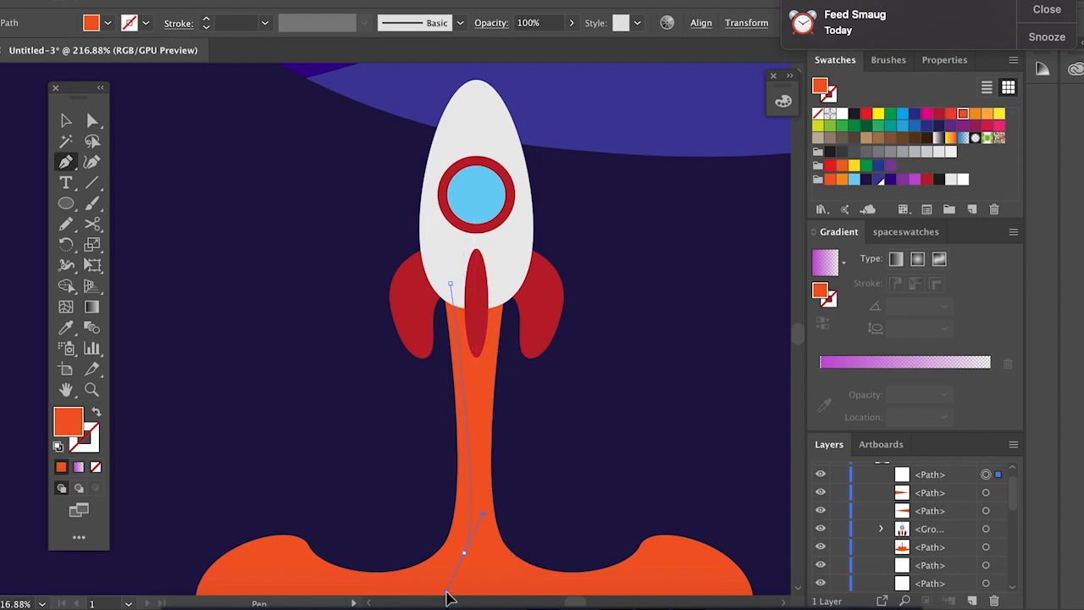
{"action": "left_click_drag", "start_coordinate": [446, 594], "coordinate": [447, 595]}
{"action": "scroll", "coordinate": [455, 553], "scroll_direction": "down", "scroll_amount": 5}
{"action": "scroll", "coordinate": [456, 553], "scroll_direction": "left", "scroll_amount": 2}
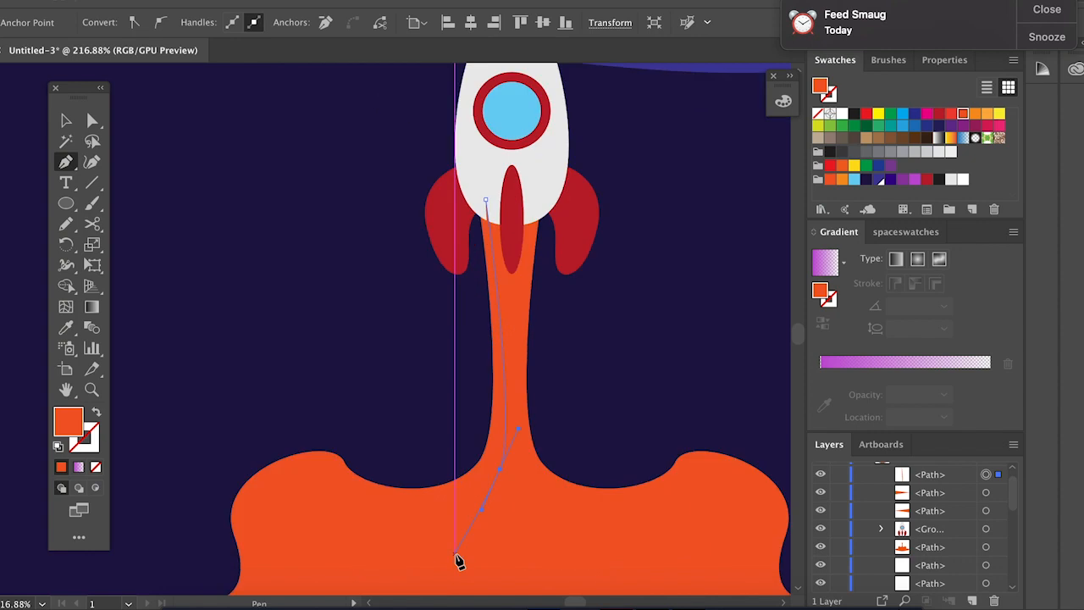
Step: Continue the path in wavy curves outward and down inside the left half of the cloud to just past its lower edge
{"action": "scroll", "coordinate": [456, 559], "scroll_direction": "down", "scroll_amount": 3}
{"action": "scroll", "coordinate": [456, 559], "scroll_direction": "left", "scroll_amount": 1}
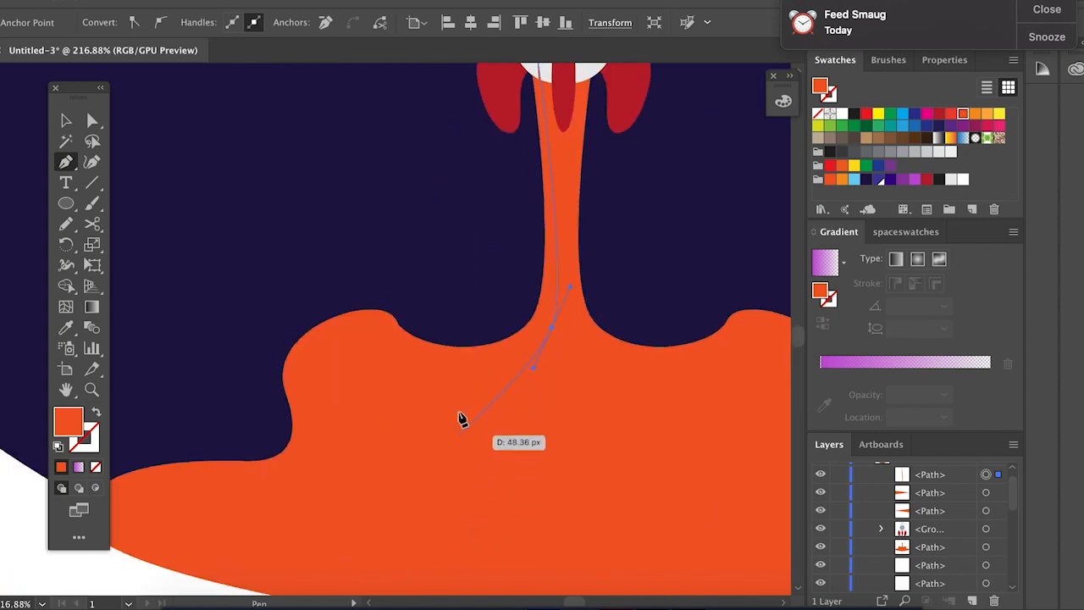
{"action": "left_click_drag", "start_coordinate": [421, 381], "coordinate": [410, 373]}
{"action": "left_click_drag", "start_coordinate": [371, 415], "coordinate": [344, 452]}
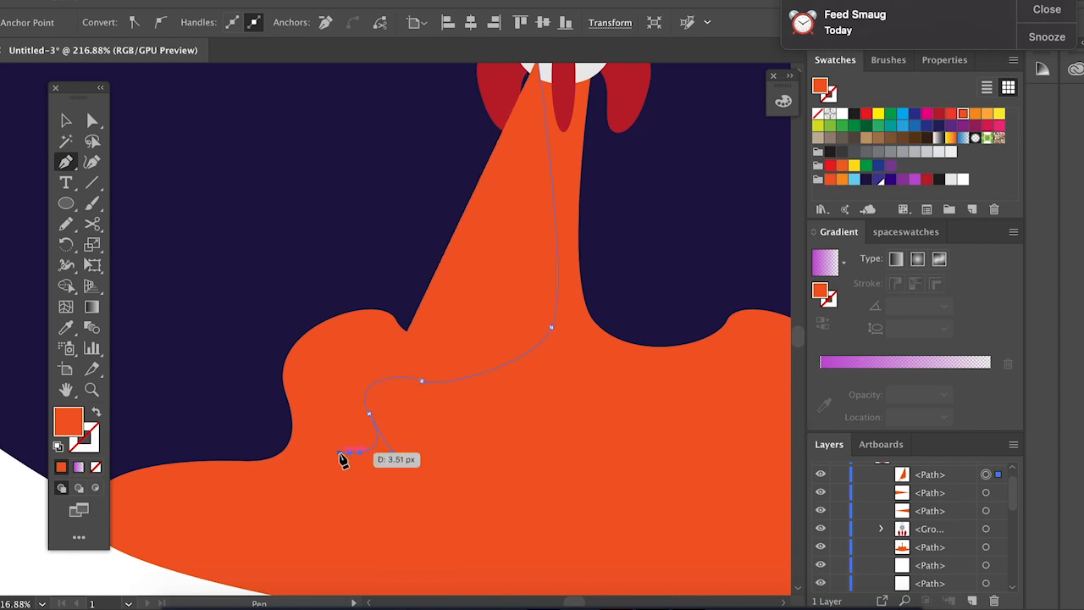
{"action": "left_click_drag", "start_coordinate": [300, 518], "coordinate": [338, 569]}
{"action": "scroll", "coordinate": [339, 570], "scroll_direction": "down", "scroll_amount": 3}
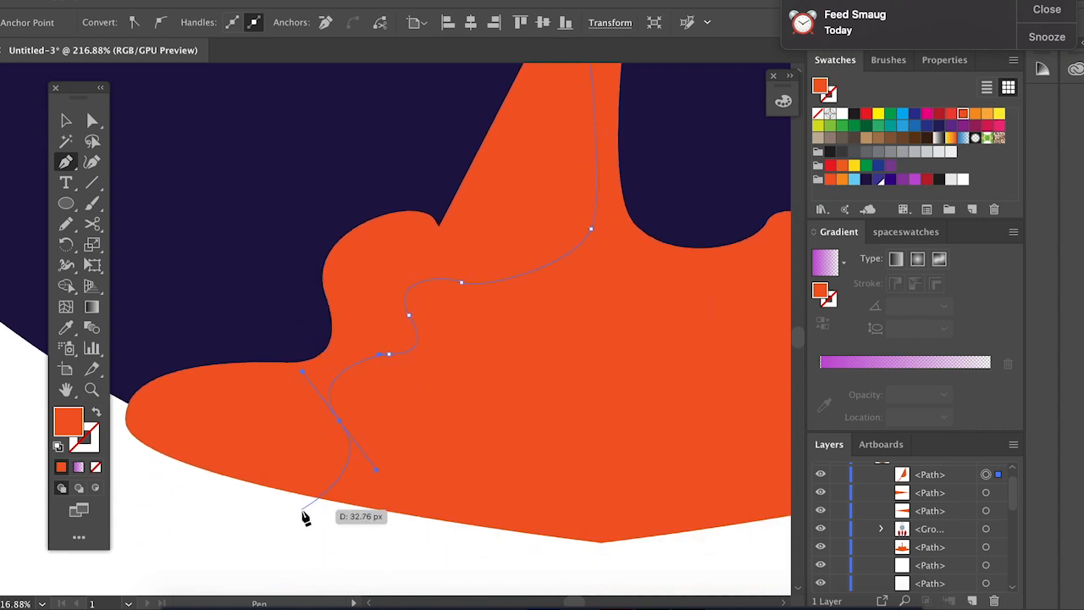
{"action": "left_click", "coordinate": [285, 513]}
Step: Close the path through the cloud's lowest centre point and straight up the centreline to its starting anchor at the rocket's base
{"action": "scroll", "coordinate": [287, 515], "scroll_direction": "down", "scroll_amount": 3}
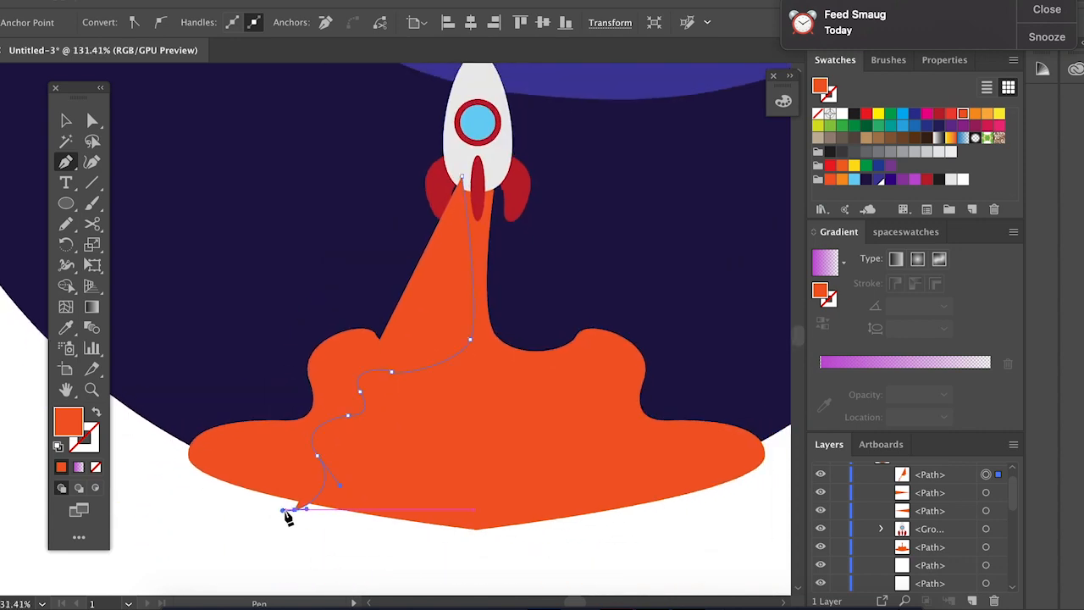
{"action": "left_click_drag", "start_coordinate": [474, 529], "coordinate": [477, 537]}
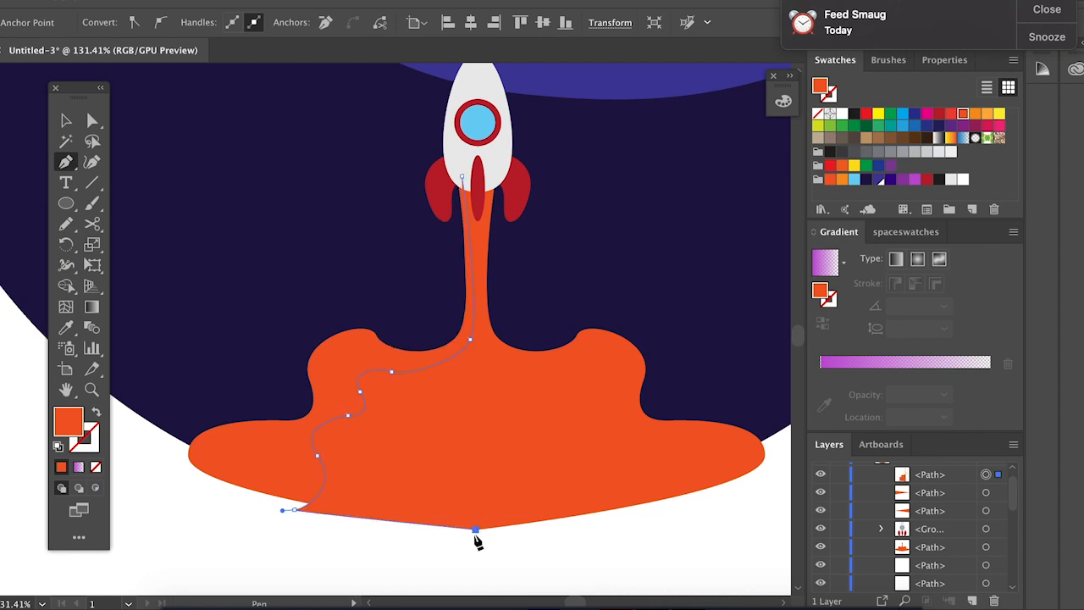
{"action": "left_click", "coordinate": [480, 175]}
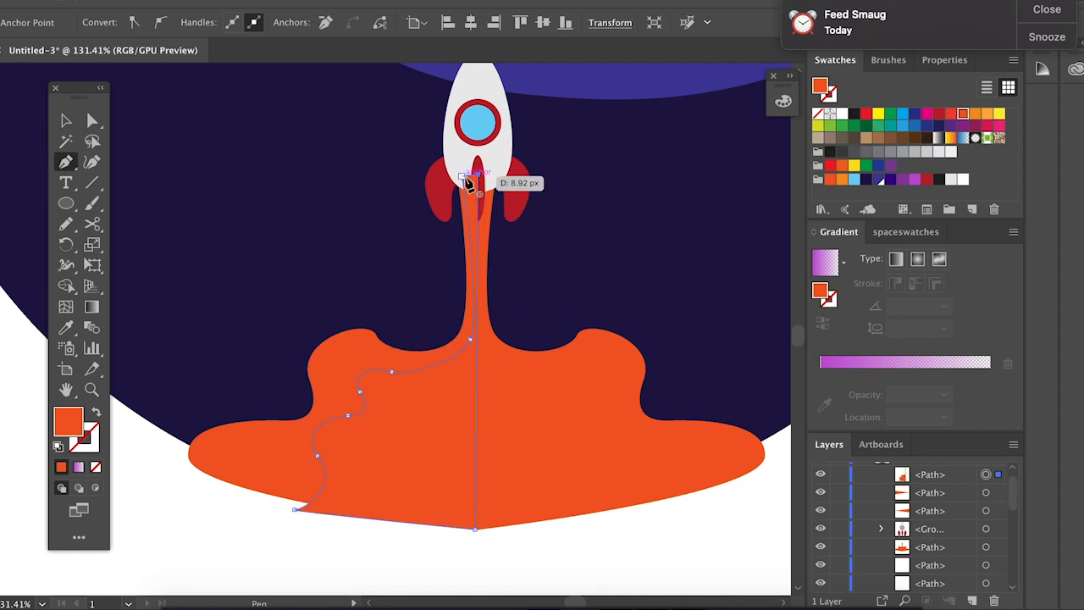
{"action": "left_click", "coordinate": [462, 177]}
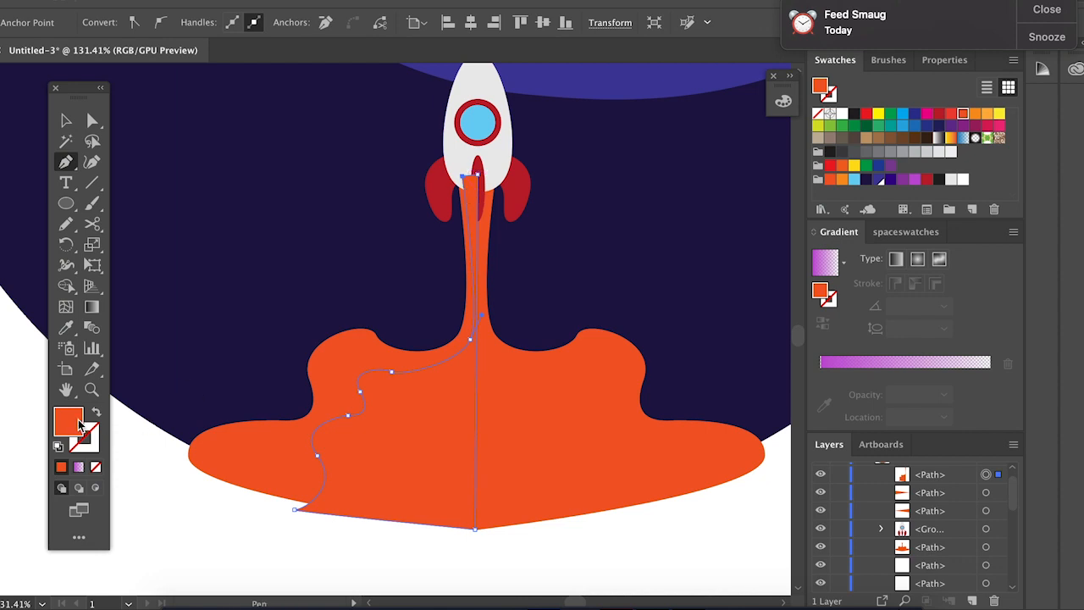
Step: Fill the inner half exhaust shape with the lighter orange swatch and deselect it
{"action": "left_click", "coordinate": [843, 180]}
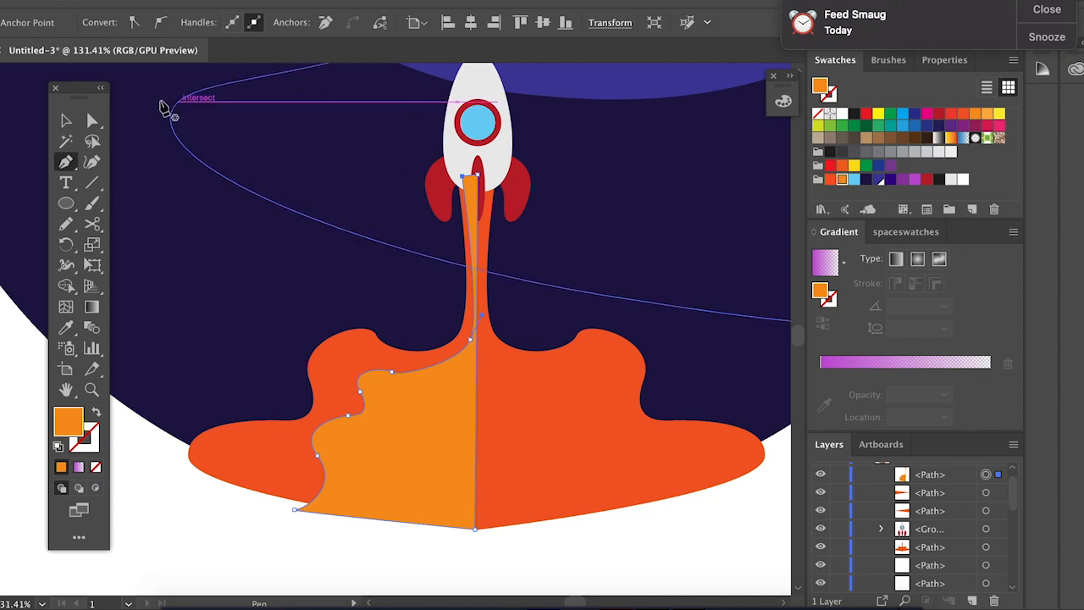
{"action": "left_click", "coordinate": [68, 121]}
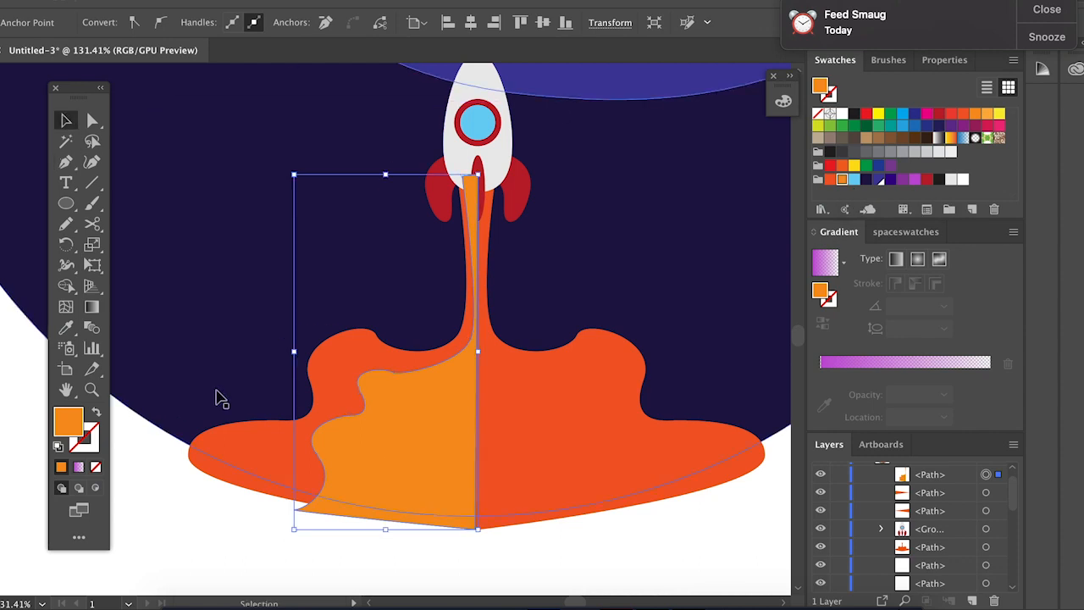
{"action": "left_click", "coordinate": [244, 531]}
Step: Duplicate the inner half exhaust shape in place, reflect the copy across the vertical axis and move it right to meet the original
{"action": "left_click", "coordinate": [441, 486]}
{"action": "key", "text": "super+c"}
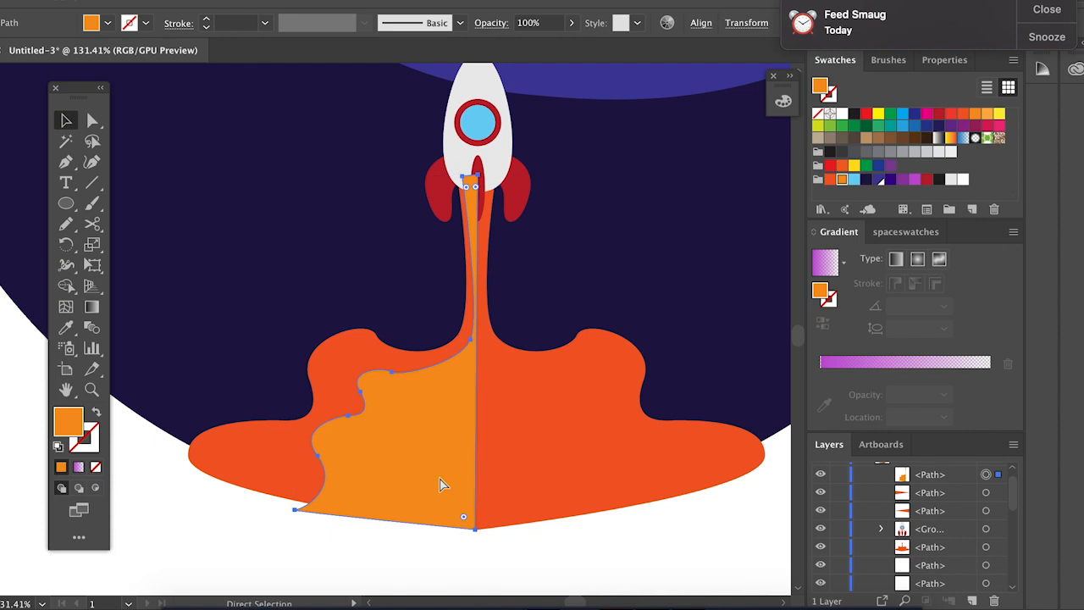
{"action": "key", "text": "super+f"}
{"action": "left_click", "coordinate": [219, 1]}
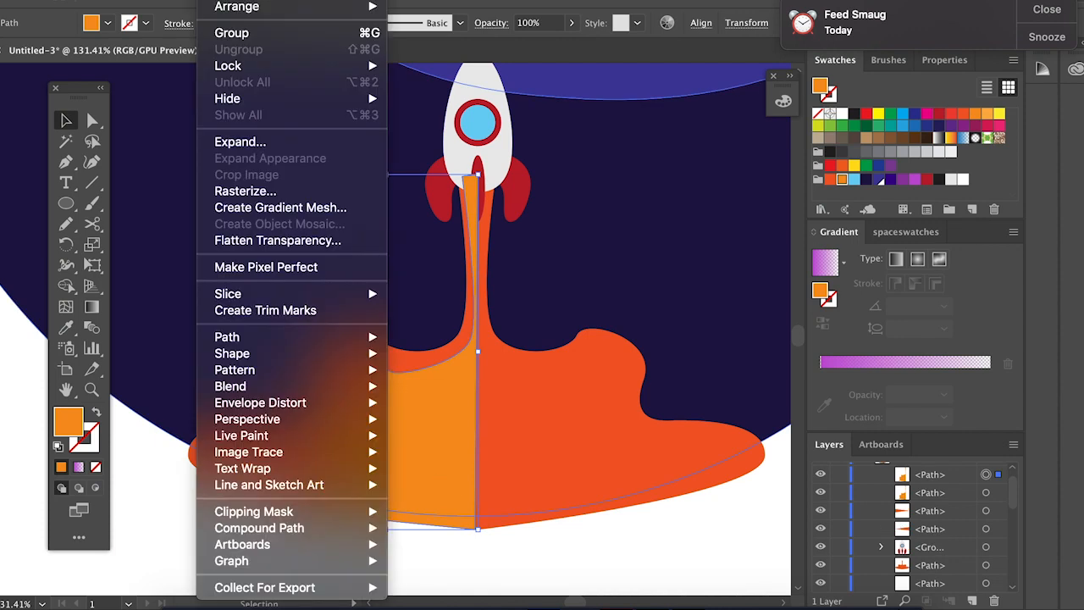
{"action": "mouse_move", "coordinate": [339, 1]}
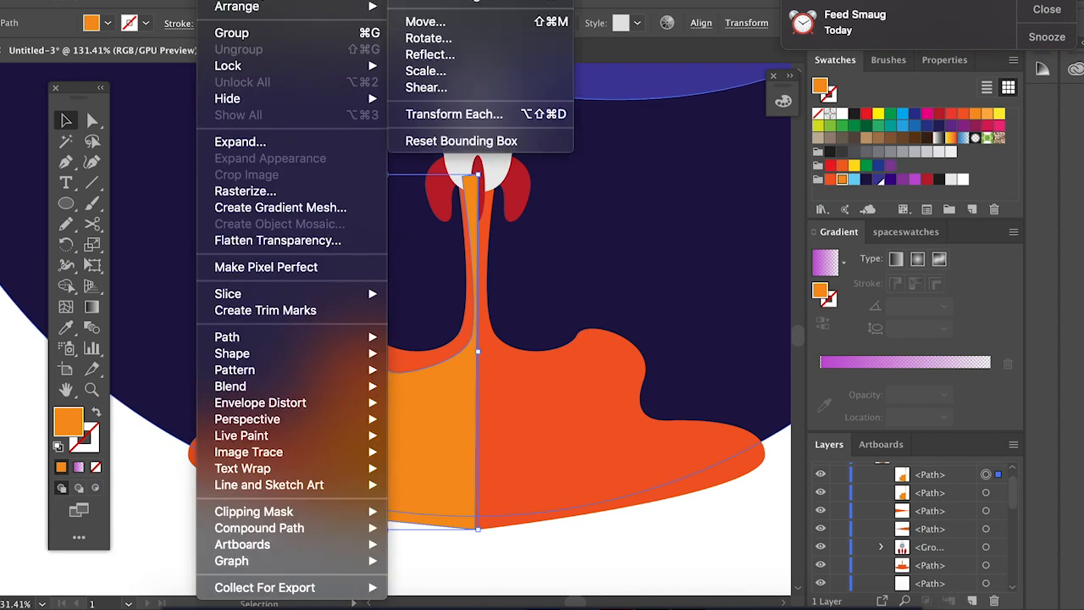
{"action": "left_click", "coordinate": [431, 52]}
{"action": "left_click", "coordinate": [782, 418]}
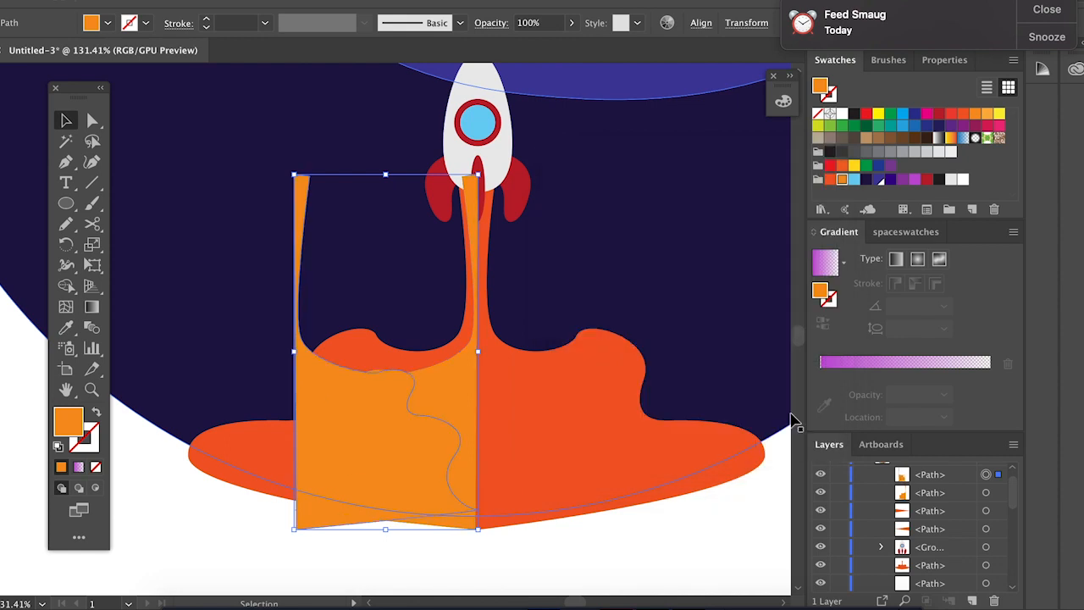
{"action": "left_click_drag", "start_coordinate": [340, 458], "coordinate": [520, 460]}
Step: Nudge the mirrored inner half right so it lines up with the original half along the exhaust's centreline
{"action": "scroll", "coordinate": [463, 443], "scroll_direction": "up", "scroll_amount": 5}
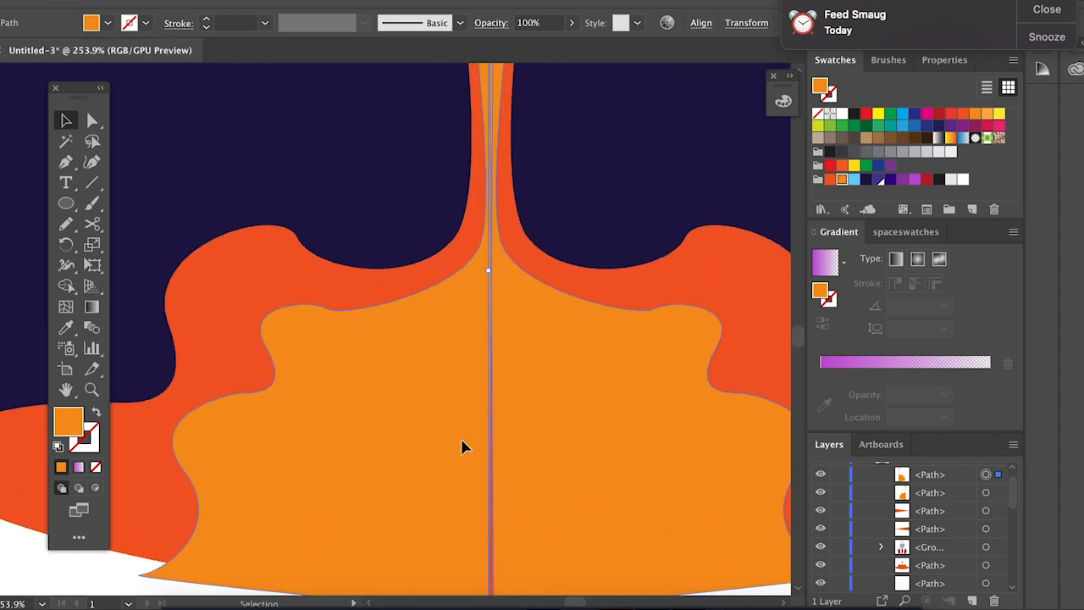
{"action": "scroll", "coordinate": [551, 404], "scroll_direction": "down", "scroll_amount": 5}
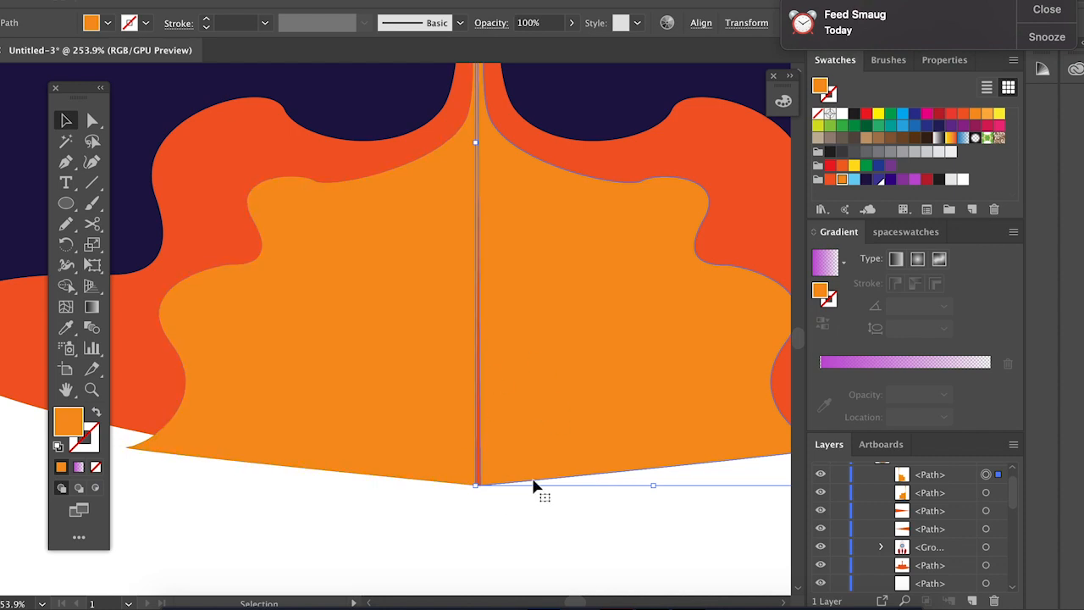
{"action": "left_click", "coordinate": [484, 491]}
{"action": "scroll", "coordinate": [483, 489], "scroll_direction": "down", "scroll_amount": 4}
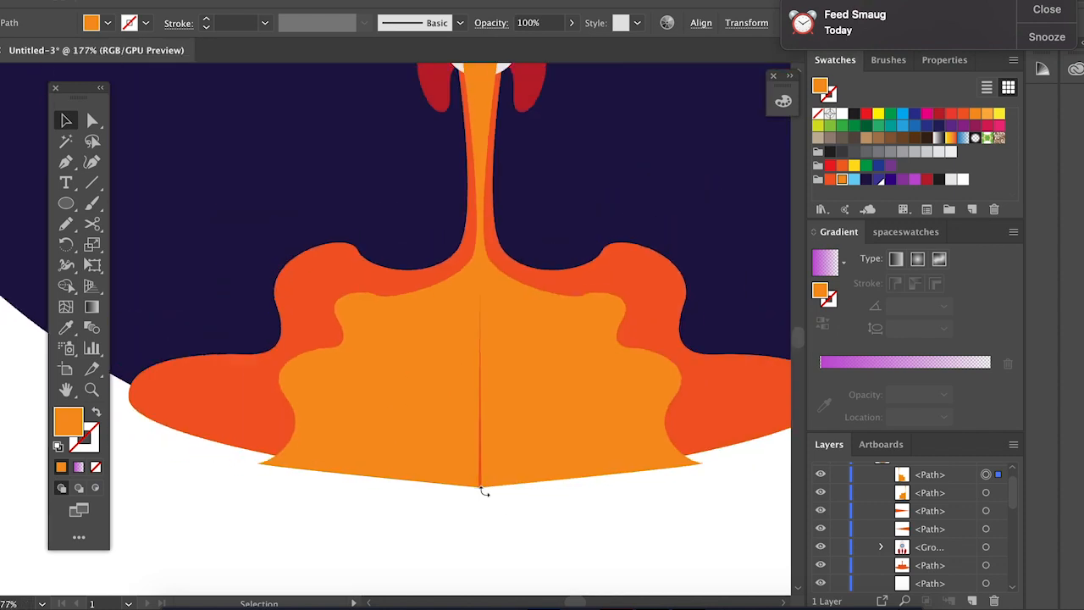
{"action": "scroll", "coordinate": [484, 491], "scroll_direction": "down", "scroll_amount": 1}
{"action": "left_click", "coordinate": [530, 415]}
{"action": "left_click_drag", "start_coordinate": [555, 430], "coordinate": [551, 430]}
{"action": "key", "text": "Right"}
{"action": "key", "text": "Right"}
{"action": "key", "text": "Right"}
{"action": "key", "text": "Right"}
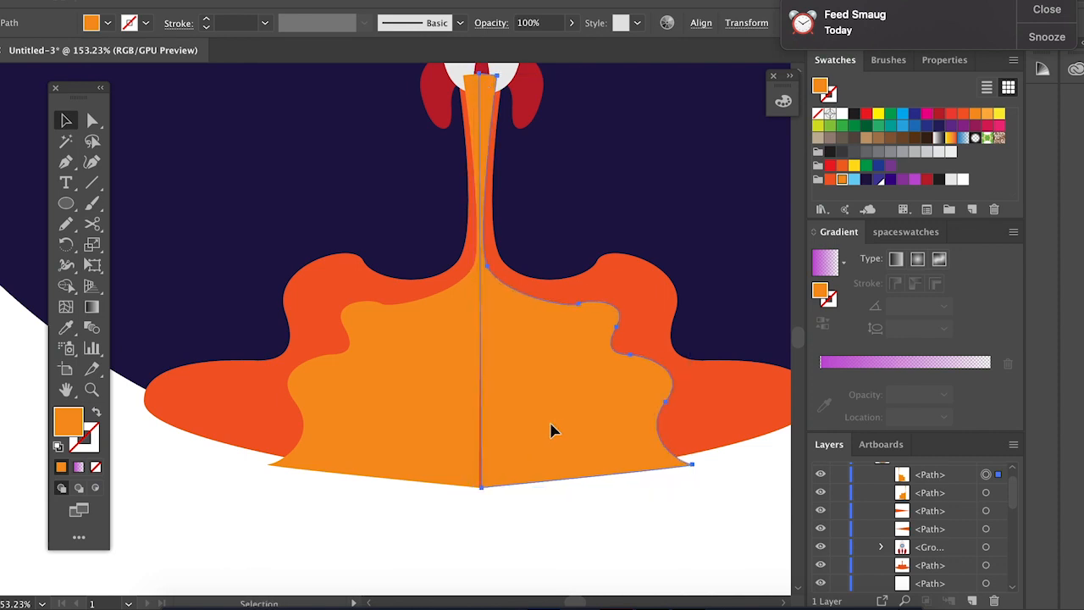
Step: Move the mirrored half's lower inner anchor point onto the original half's bottom point to close the gap between them
{"action": "scroll", "coordinate": [493, 413], "scroll_direction": "up", "scroll_amount": 6}
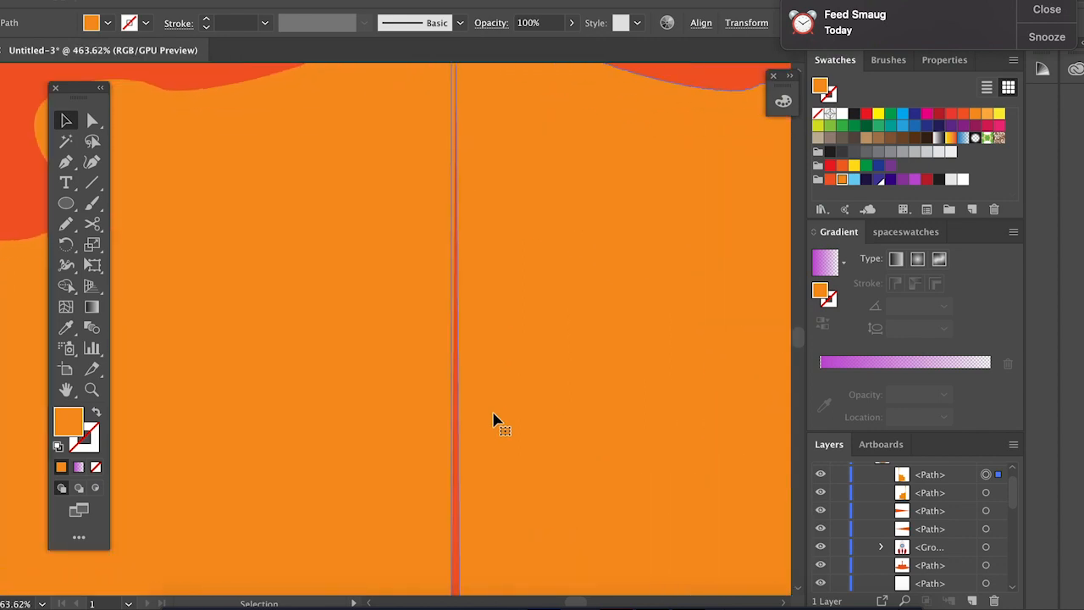
{"action": "scroll", "coordinate": [494, 421], "scroll_direction": "up", "scroll_amount": 1}
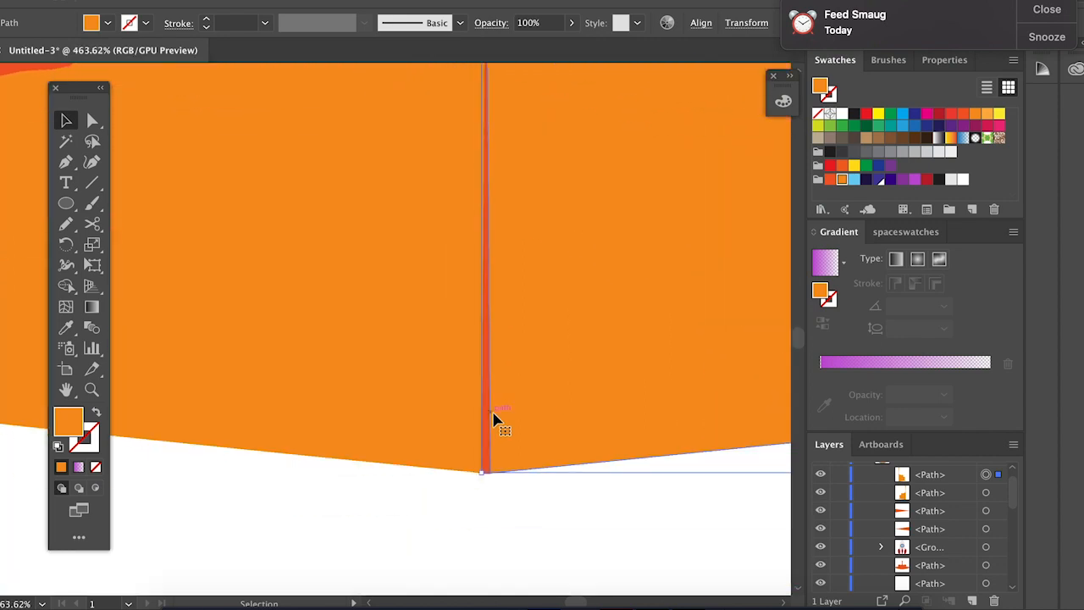
{"action": "left_click", "coordinate": [93, 120]}
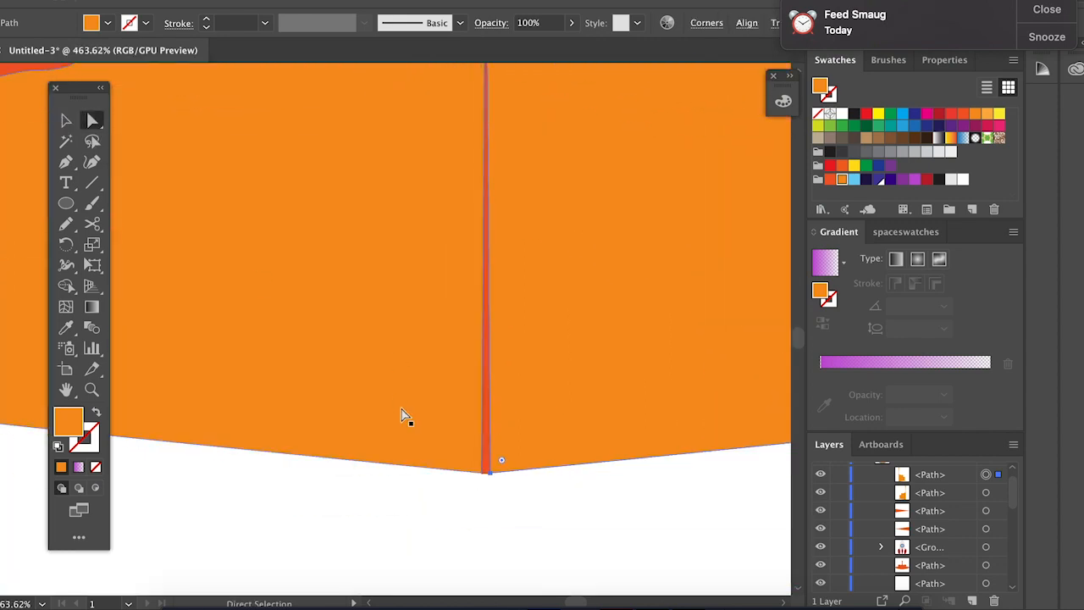
{"action": "left_click", "coordinate": [490, 476]}
{"action": "left_click_drag", "start_coordinate": [490, 483], "coordinate": [483, 480]}
{"action": "scroll", "coordinate": [483, 480], "scroll_direction": "down", "scroll_amount": 6}
{"action": "scroll", "coordinate": [483, 480], "scroll_direction": "down", "scroll_amount": 2}
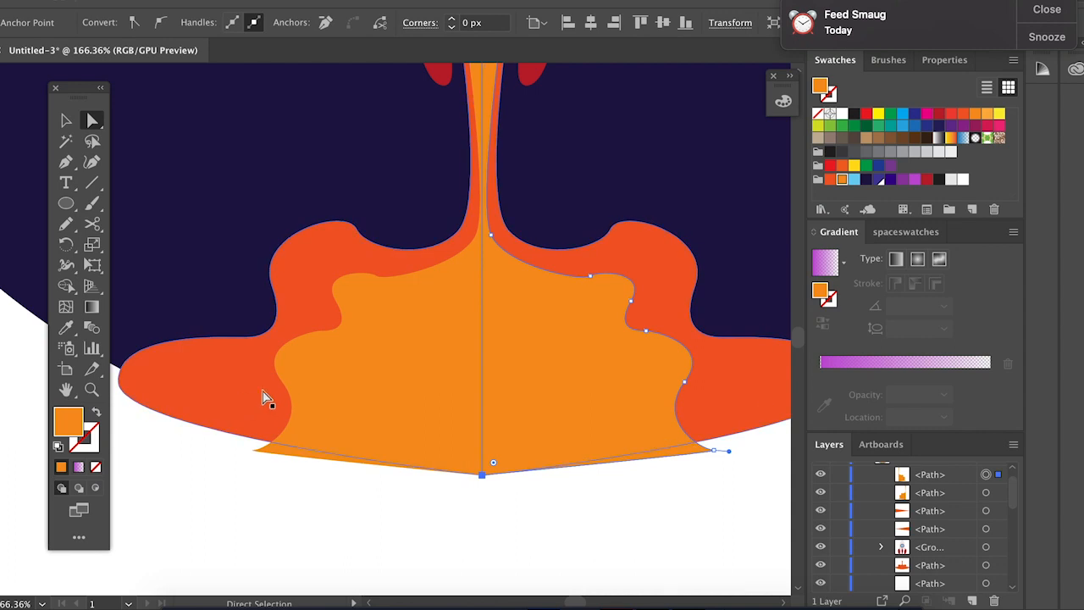
Step: Select both inner exhaust halves and merge them into one shape with the Shape Builder tool, leaving nothing selected
{"action": "scroll", "coordinate": [403, 440], "scroll_direction": "down", "scroll_amount": 4}
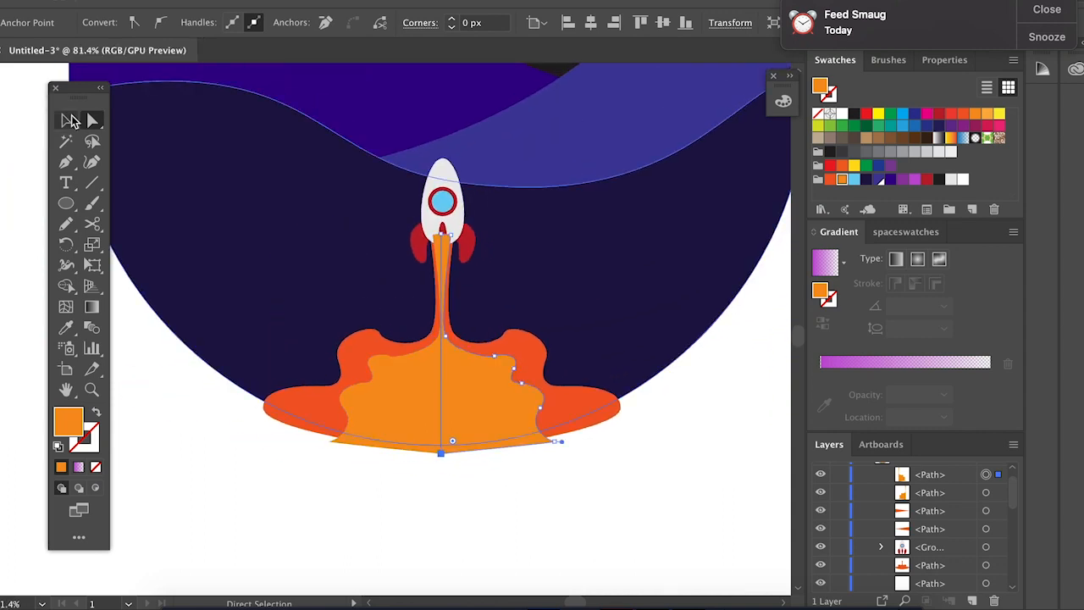
{"action": "left_click", "coordinate": [67, 121]}
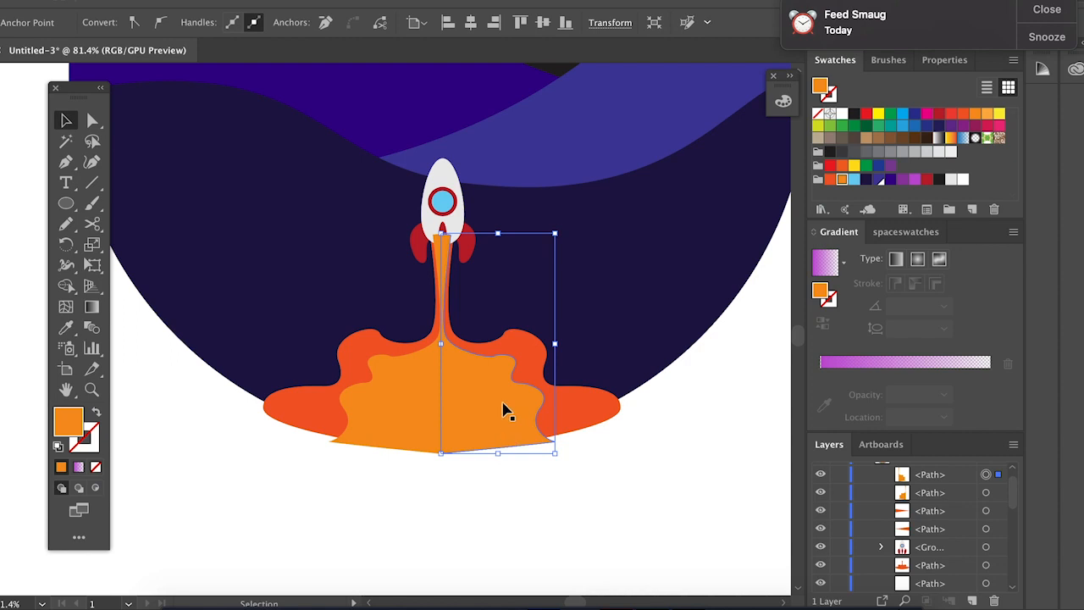
{"action": "left_click", "coordinate": [423, 401], "text": "shift"}
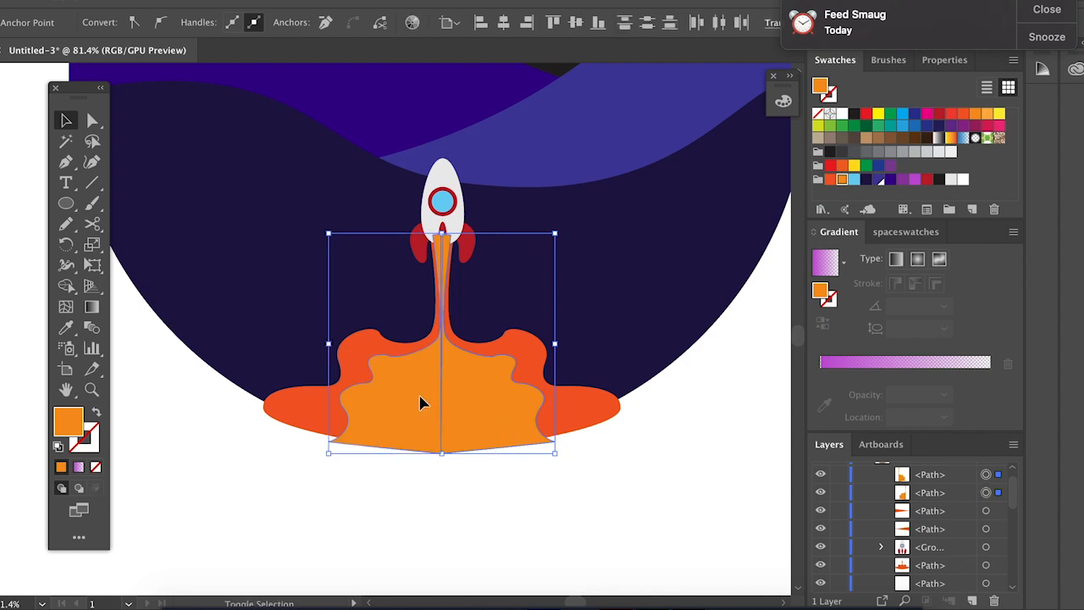
{"action": "left_click", "coordinate": [67, 289]}
{"action": "left_click_drag", "start_coordinate": [364, 418], "coordinate": [472, 421]}
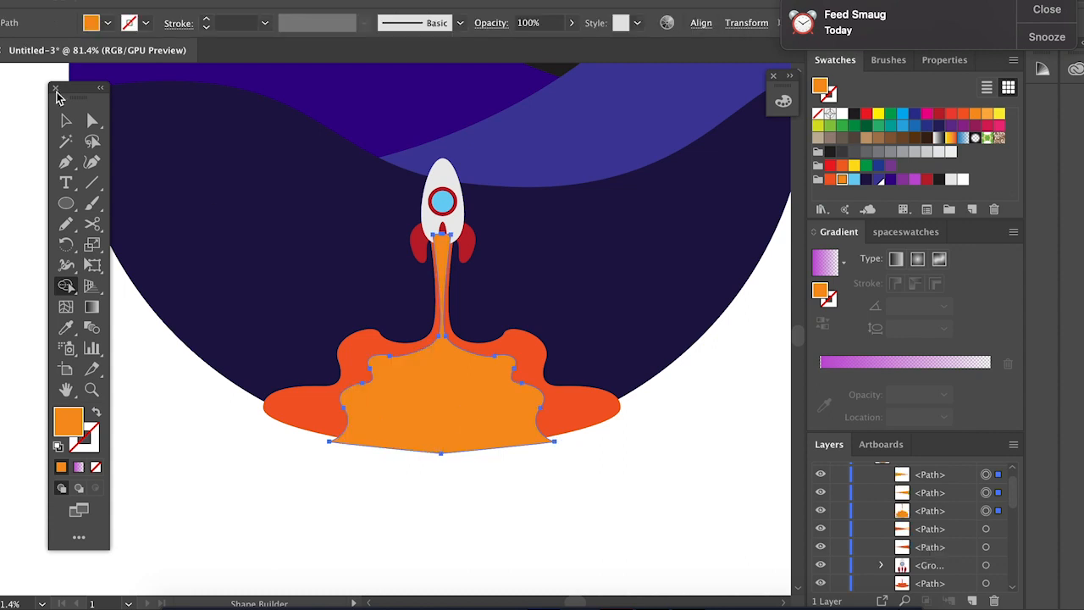
{"action": "left_click", "coordinate": [66, 120]}
{"action": "left_click", "coordinate": [237, 510]}
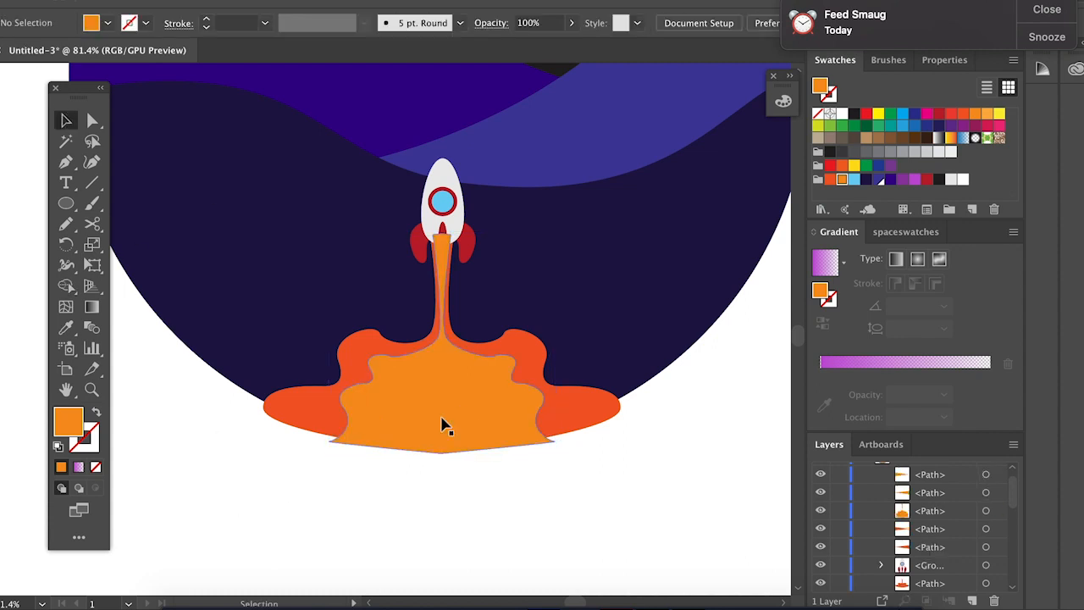
Step: Send the merged inner exhaust shape backward behind the rocket group, deselect it and fit the artboard in view
{"action": "left_click", "coordinate": [503, 404]}
{"action": "key", "text": "a"}
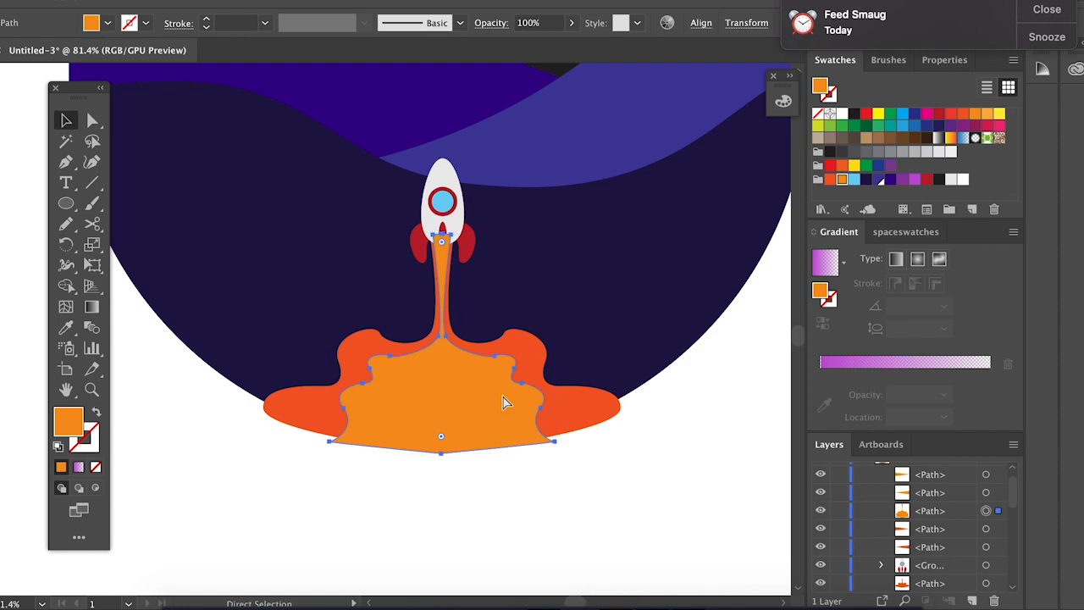
{"action": "key", "text": "ctrl+bracketleft"}
{"action": "key", "text": "ctrl+bracketleft"}
{"action": "key", "text": "ctrl+bracketleft"}
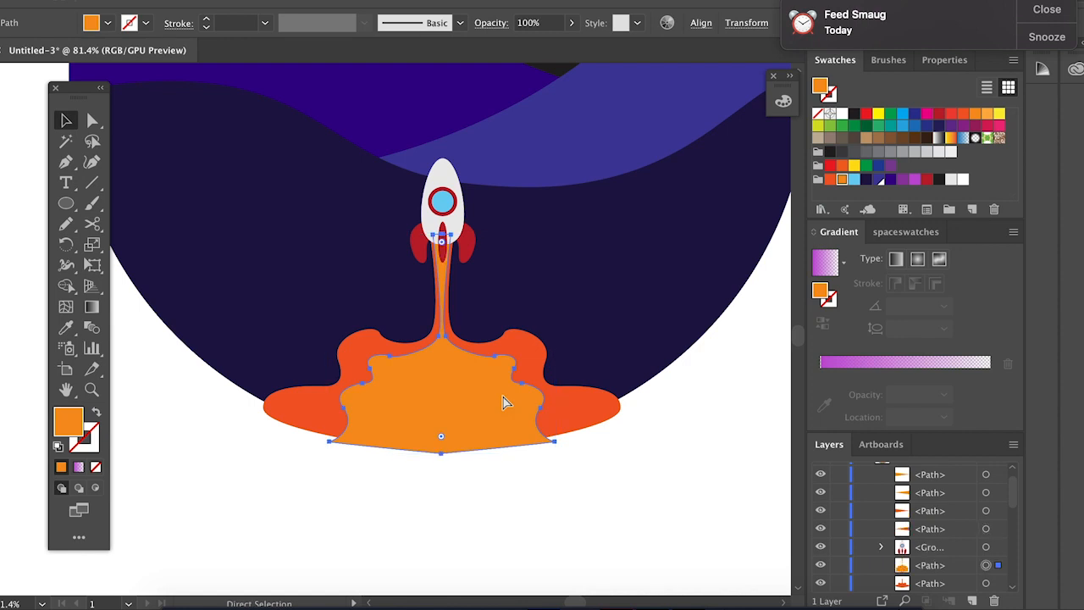
{"action": "key", "text": "v"}
{"action": "left_click", "coordinate": [345, 530]}
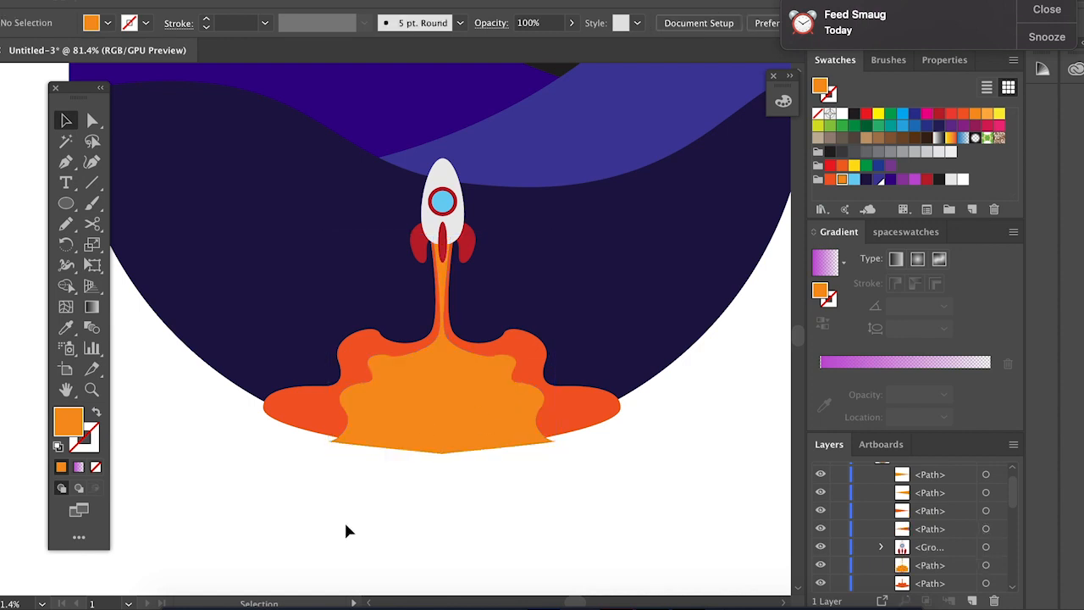
{"action": "key", "text": "ctrl+0"}
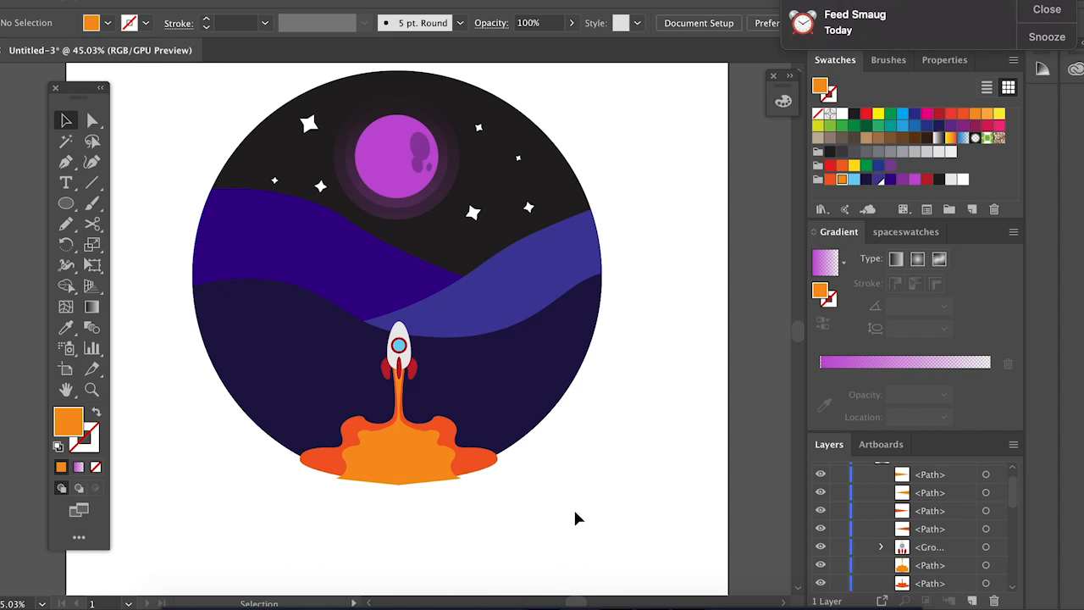
Step: Select all the artwork and trim away the exhaust parts that extend beyond the circle's lower edge with the Shape Builder tool
{"action": "left_click_drag", "start_coordinate": [592, 509], "coordinate": [288, 348]}
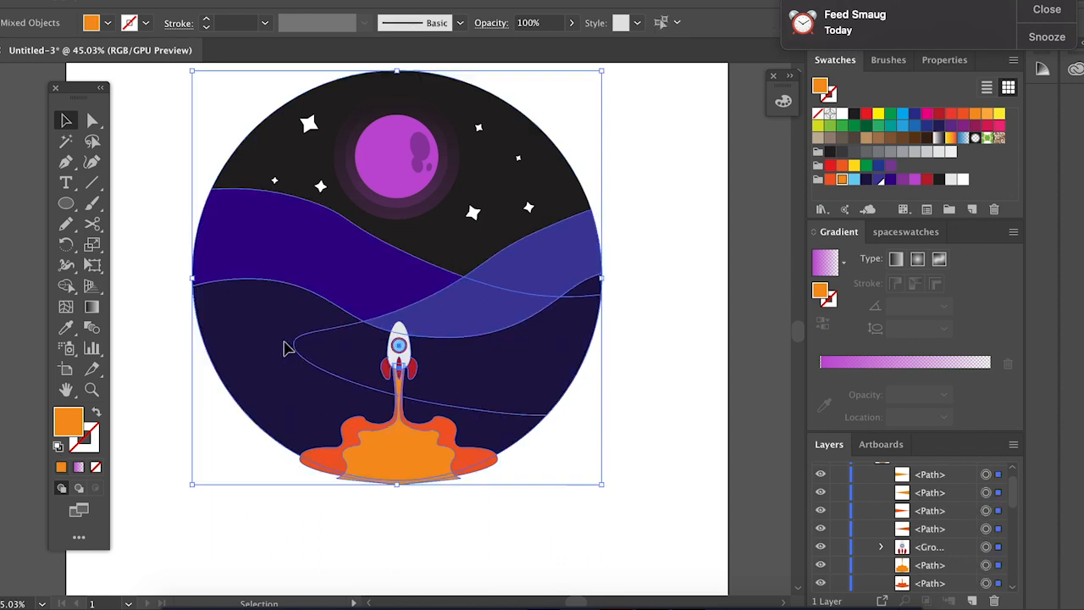
{"action": "scroll", "coordinate": [318, 415], "scroll_direction": "up", "scroll_amount": 5}
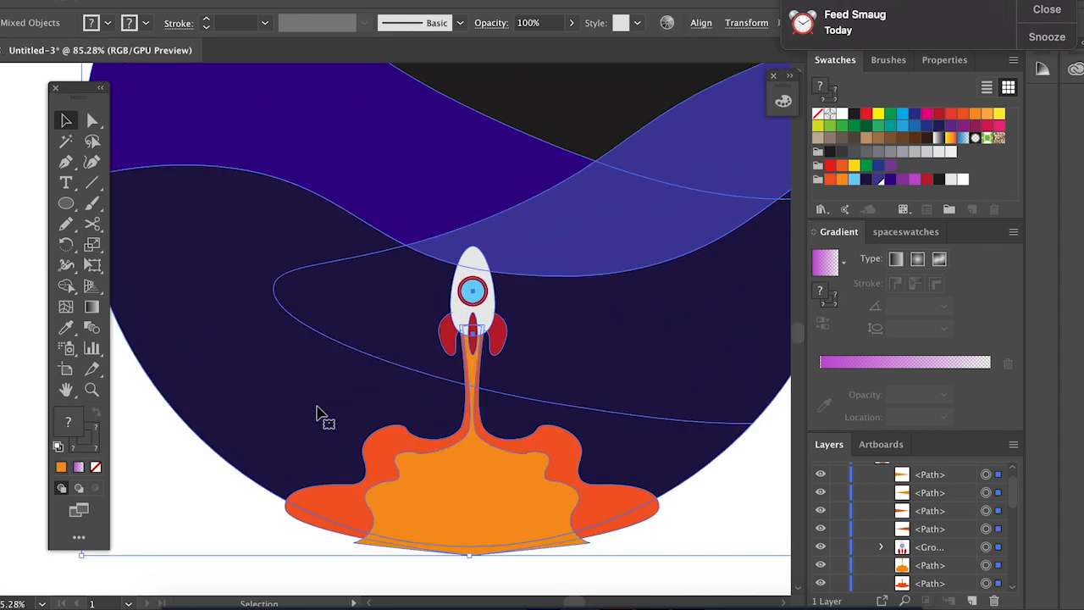
{"action": "left_click", "coordinate": [66, 286]}
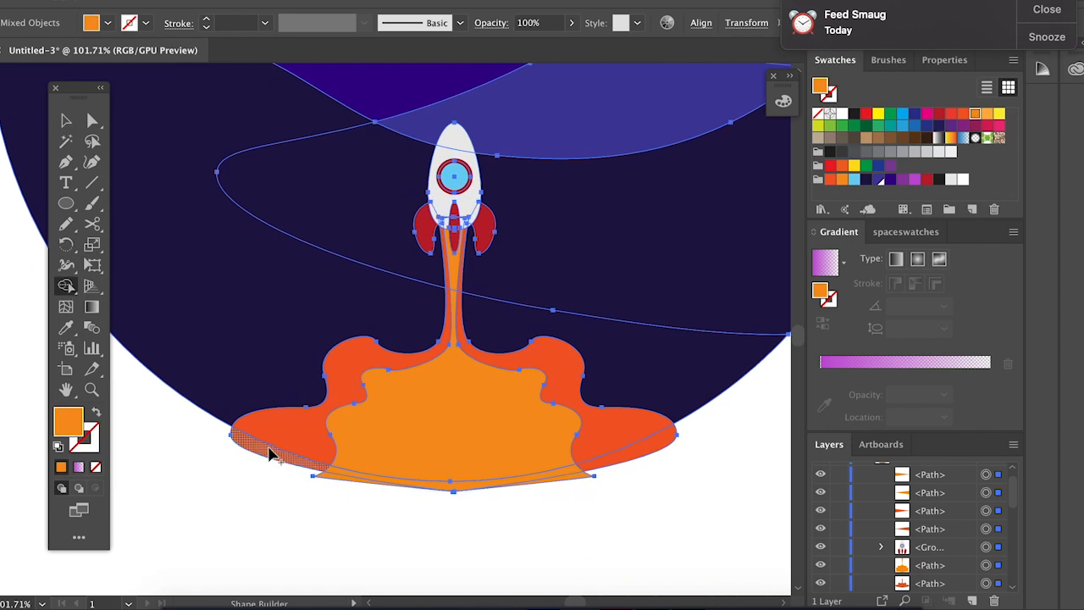
{"action": "left_click_drag", "start_coordinate": [314, 482], "coordinate": [541, 519]}
{"action": "left_click_drag", "start_coordinate": [598, 475], "coordinate": [618, 462]}
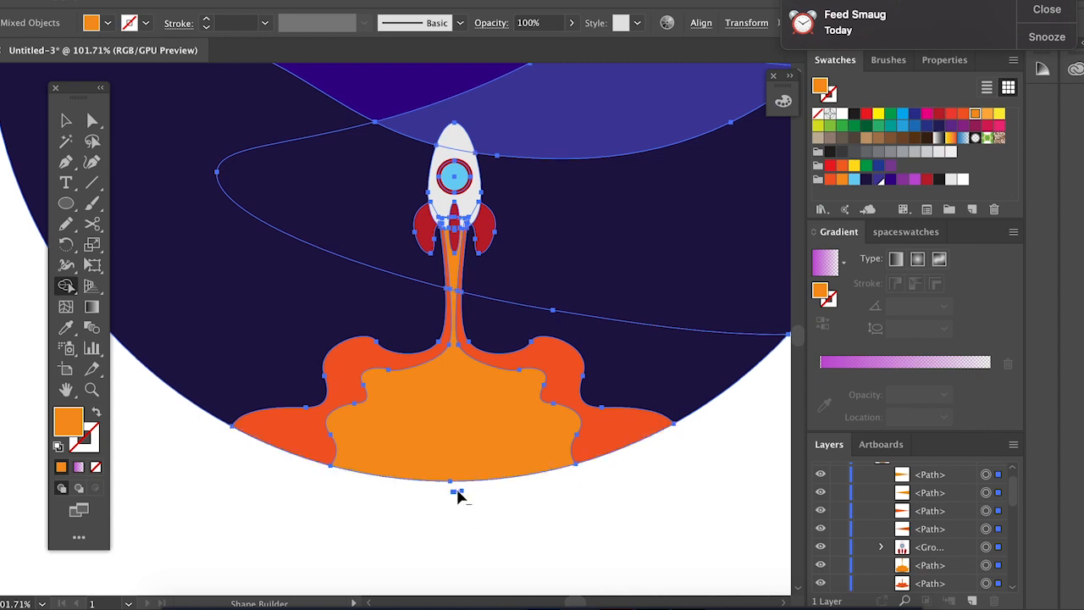
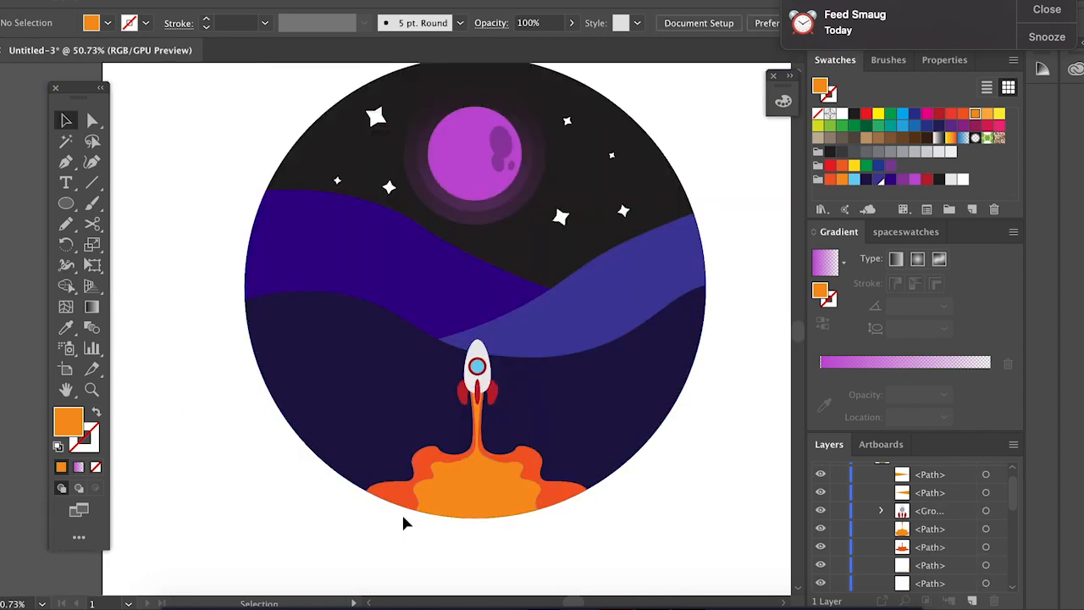
Step: Give the black background circle a near-black stroke (R=35 G=31 B=32) aligned to the outside
{"action": "scroll", "coordinate": [420, 477], "scroll_direction": "down", "scroll_amount": 2}
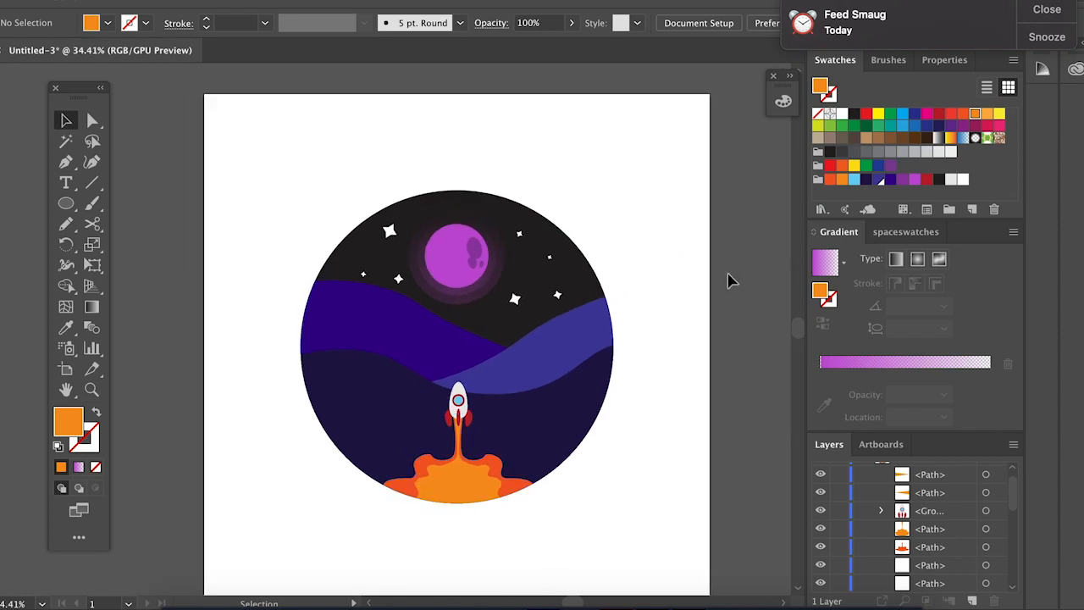
{"action": "left_click", "coordinate": [598, 275]}
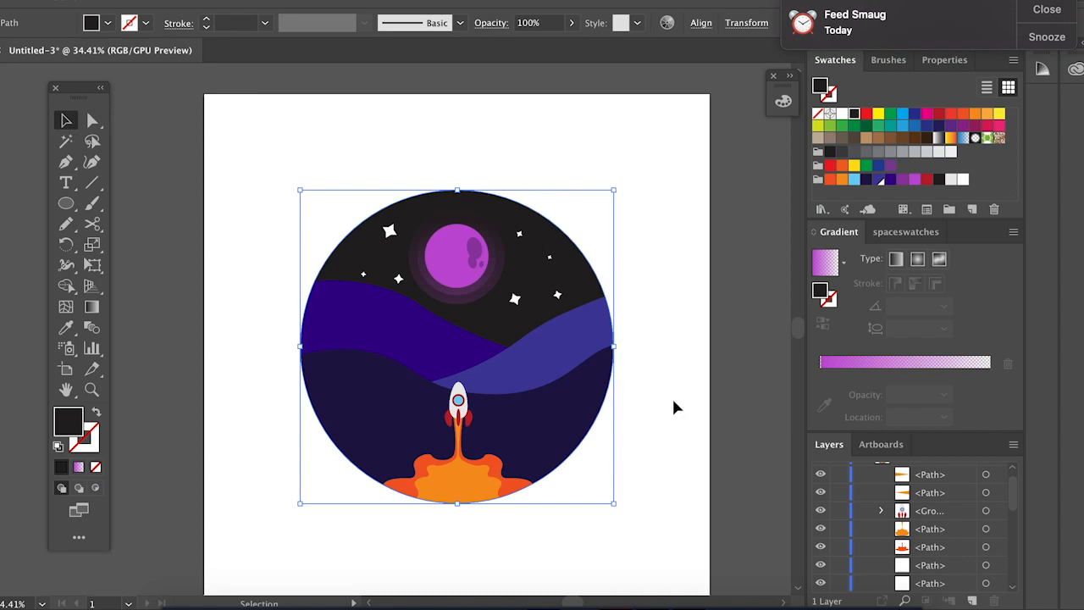
{"action": "left_click", "coordinate": [95, 449]}
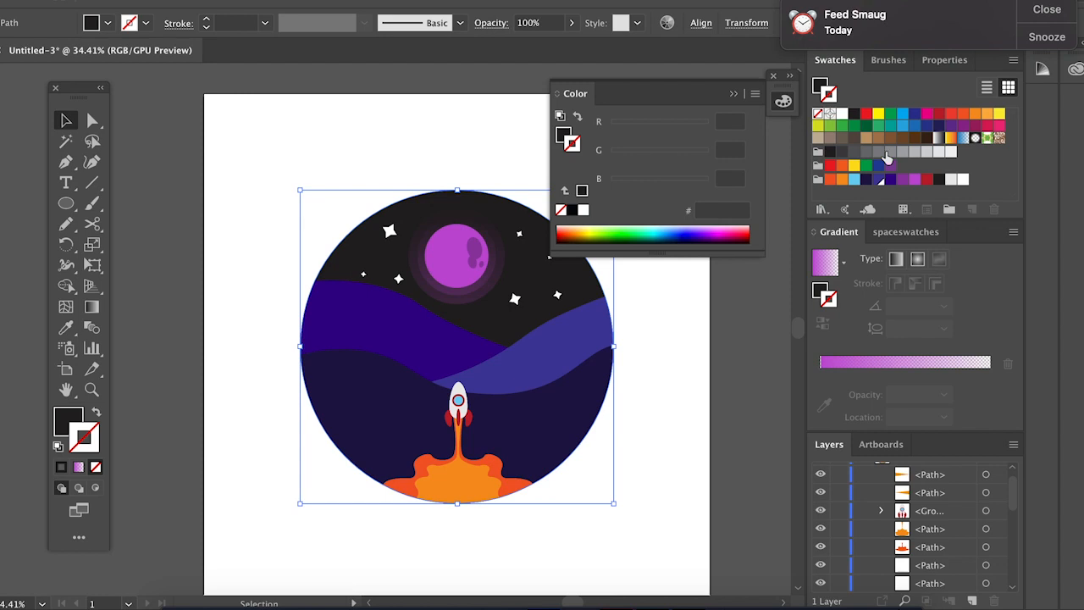
{"action": "left_click", "coordinate": [939, 180]}
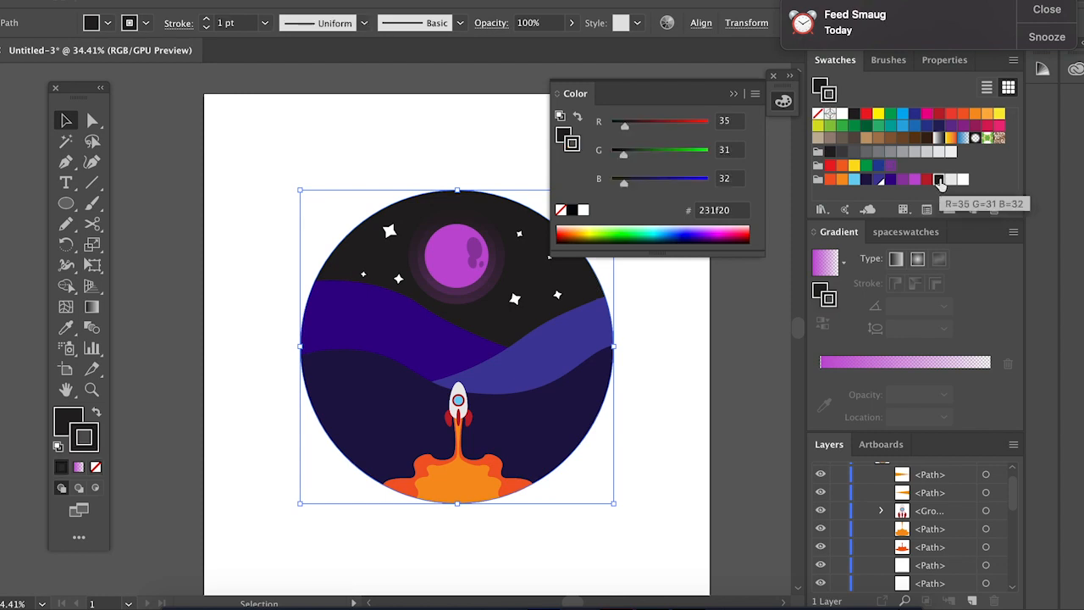
{"action": "left_click", "coordinate": [734, 93]}
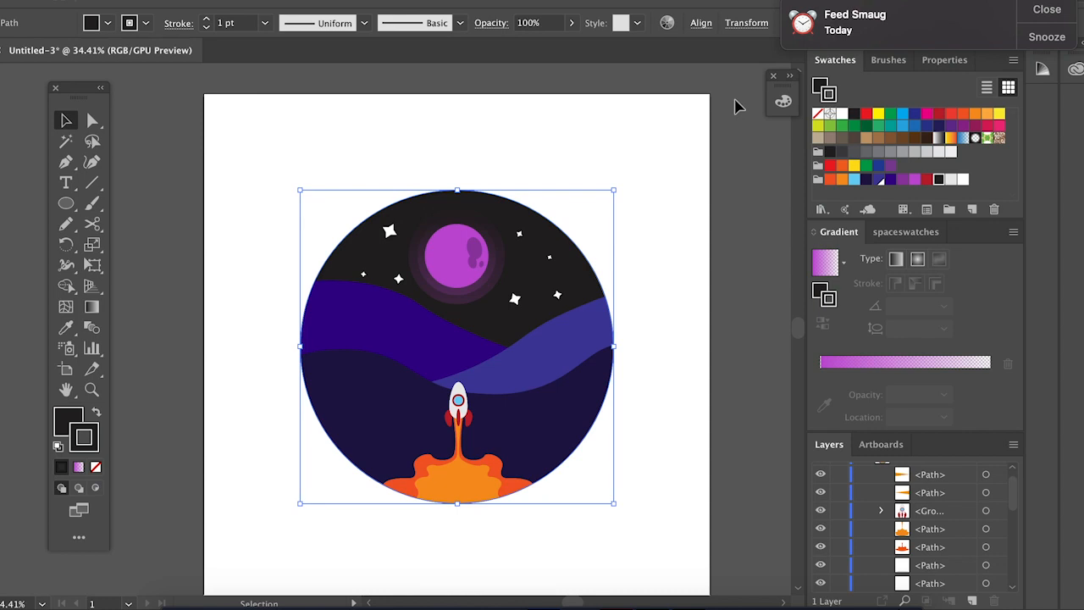
{"action": "left_click", "coordinate": [186, 25]}
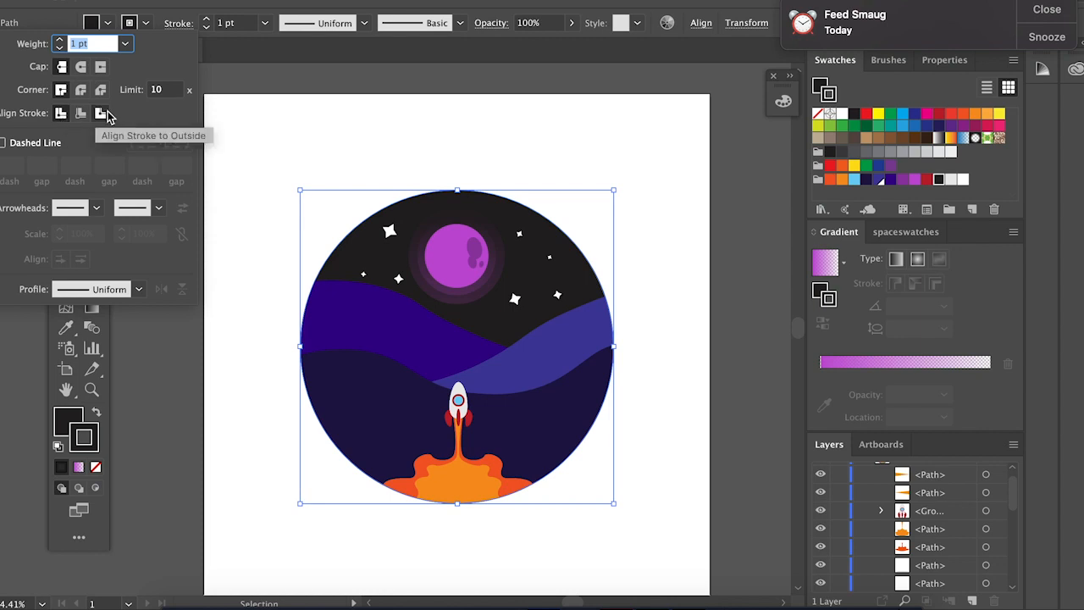
{"action": "left_click", "coordinate": [105, 116]}
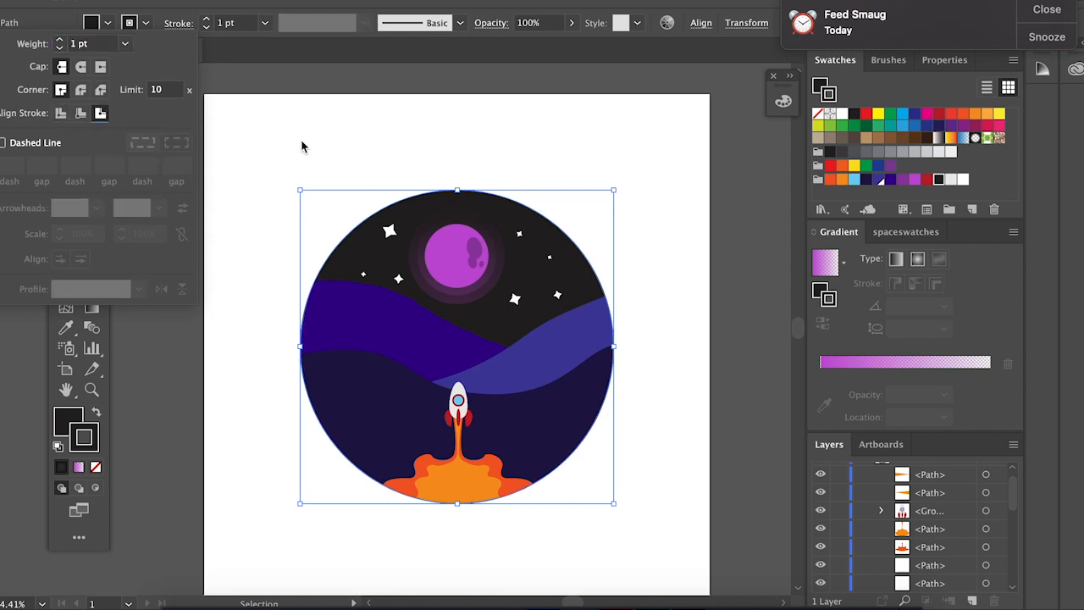
Step: Increase the background circle's stroke weight to 83 pt to form a thick outer ring, leaving it deselected
{"action": "left_click", "coordinate": [208, 20]}
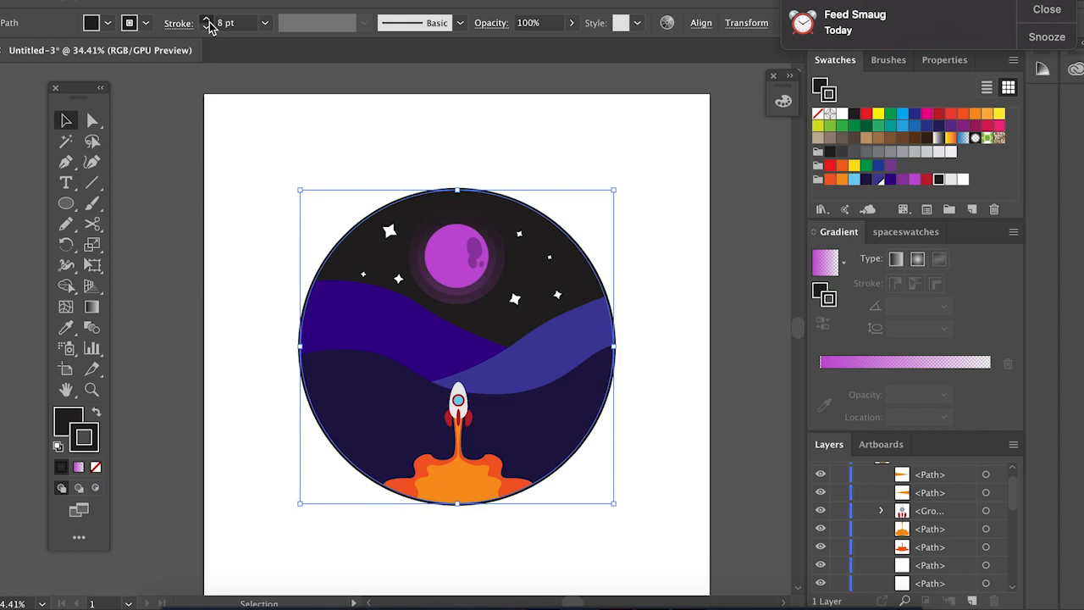
{"action": "left_click", "coordinate": [207, 19]}
{"action": "left_click", "coordinate": [207, 19]}
{"action": "left_click", "coordinate": [207, 19]}
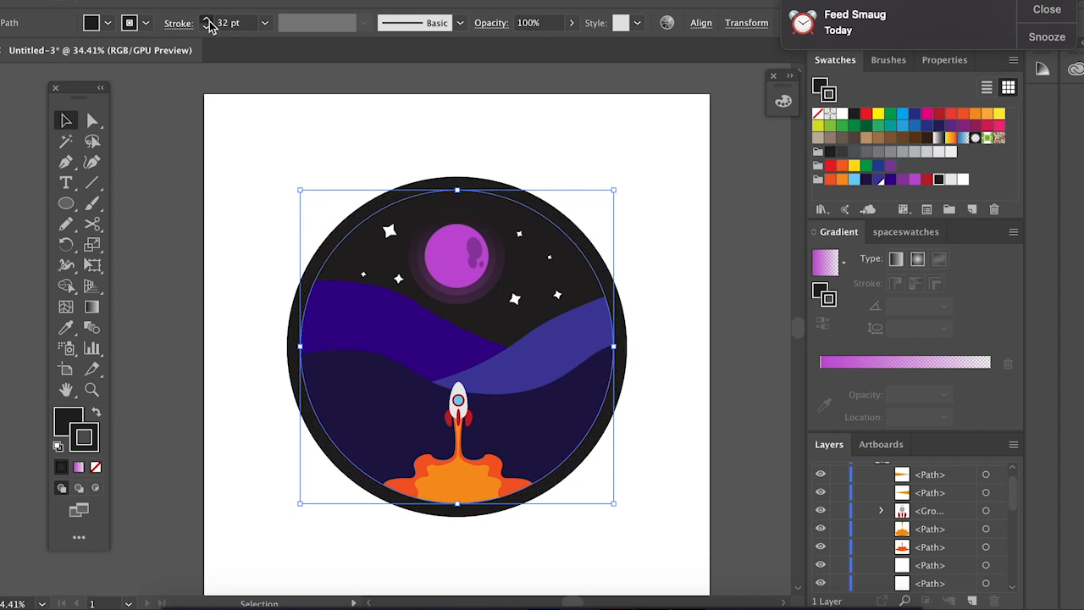
{"action": "left_click", "coordinate": [208, 20]}
{"action": "left_click", "coordinate": [208, 19]}
{"action": "left_click", "coordinate": [207, 19]}
{"action": "left_click", "coordinate": [208, 20]}
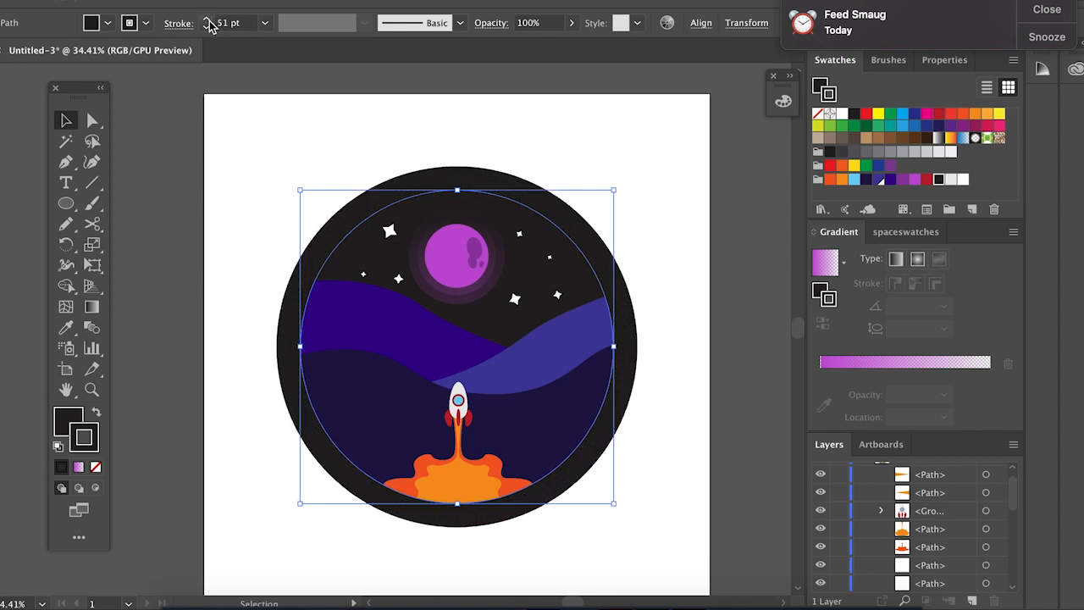
{"action": "left_click", "coordinate": [207, 20]}
{"action": "left_click", "coordinate": [207, 19]}
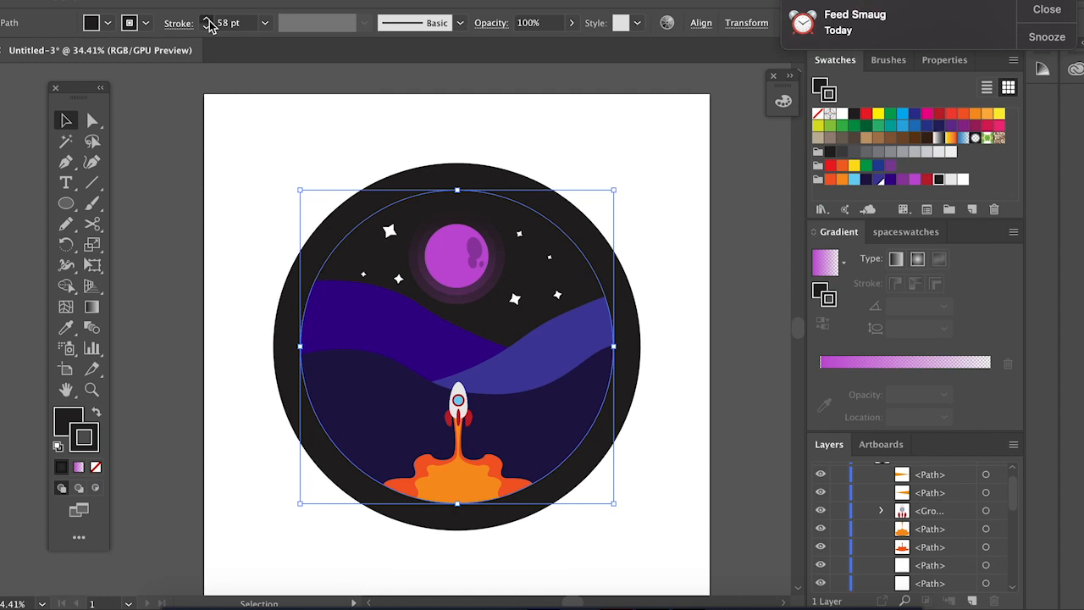
{"action": "left_click", "coordinate": [207, 19]}
{"action": "left_click", "coordinate": [208, 19]}
{"action": "left_click", "coordinate": [208, 19]}
{"action": "left_click", "coordinate": [207, 19]}
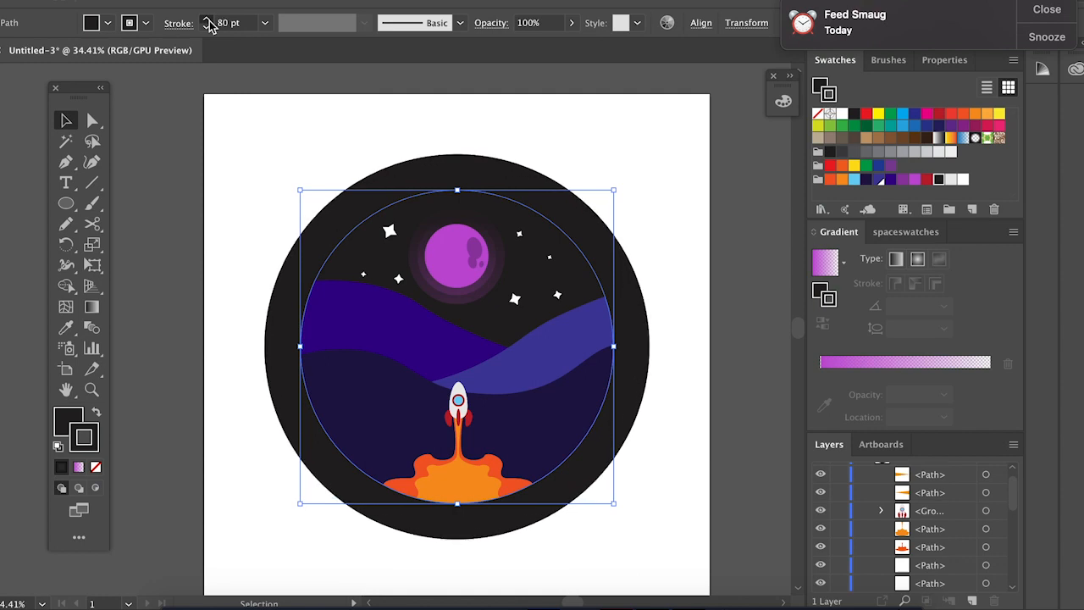
{"action": "left_click", "coordinate": [207, 19]}
{"action": "left_click", "coordinate": [207, 20]}
{"action": "left_click", "coordinate": [207, 19]}
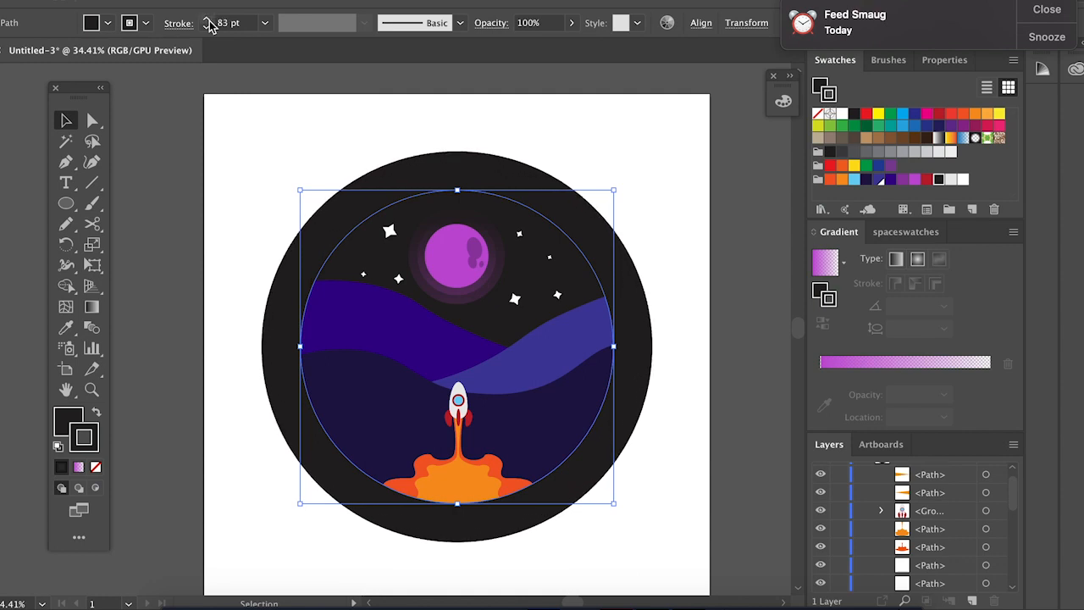
{"action": "left_click", "coordinate": [181, 217]}
{"action": "key", "text": "ctrl+0"}
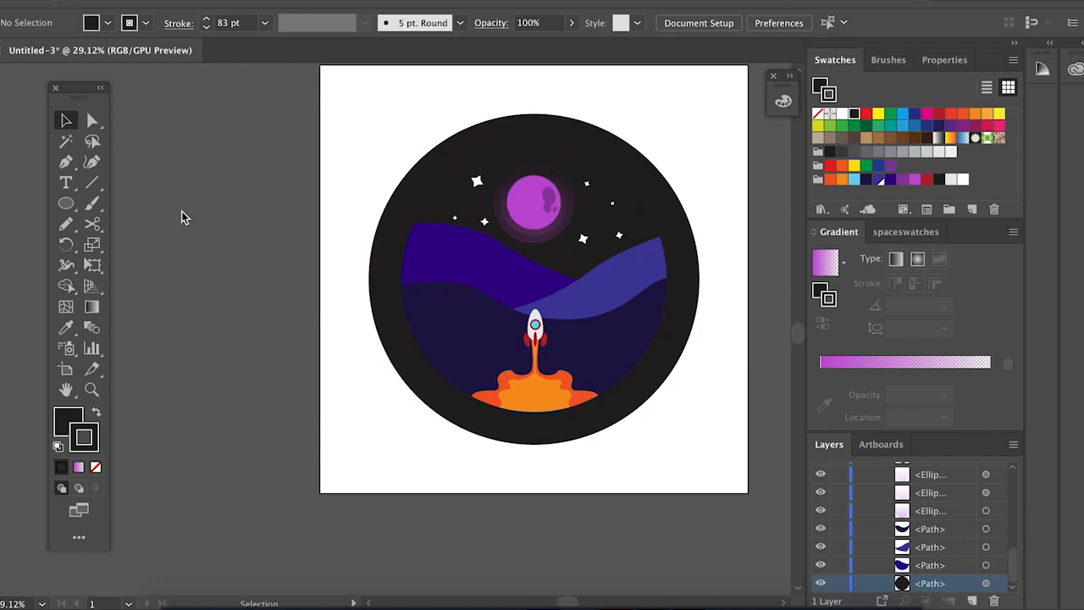
Step: Add placeholder text along the background circle's path with the Type on a Path tool
{"action": "left_click", "coordinate": [460, 150]}
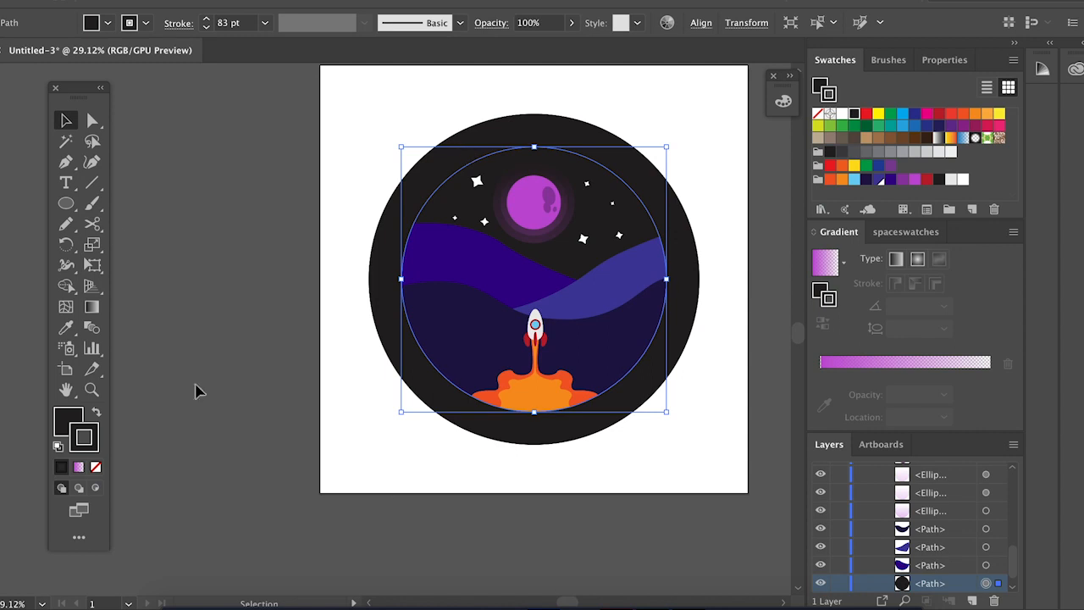
{"action": "left_click", "coordinate": [67, 184]}
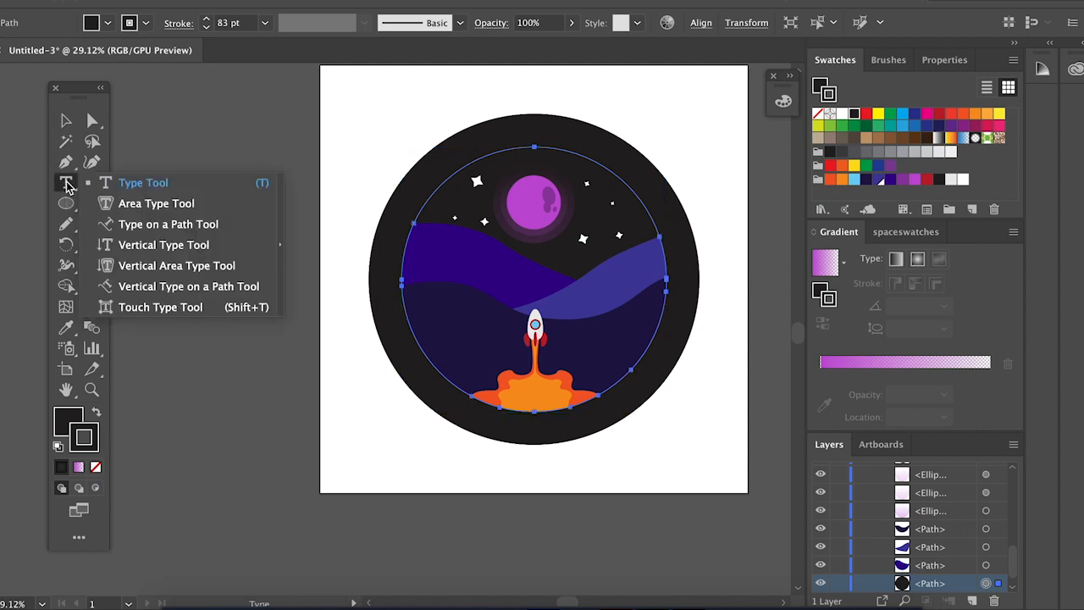
{"action": "left_click", "coordinate": [140, 227]}
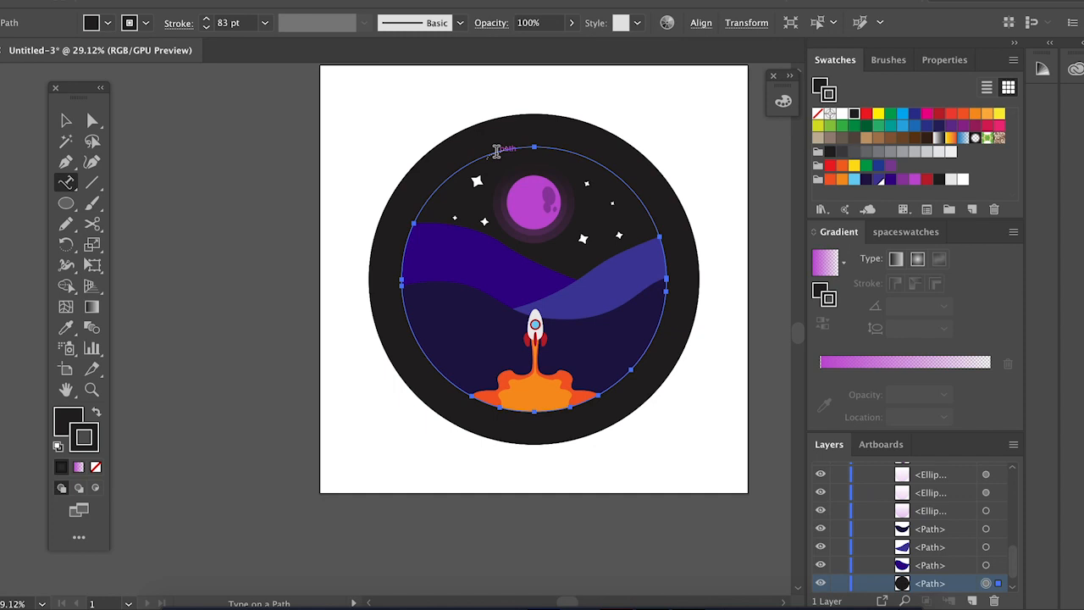
{"action": "left_click", "coordinate": [497, 150]}
{"action": "key", "text": "Escape"}
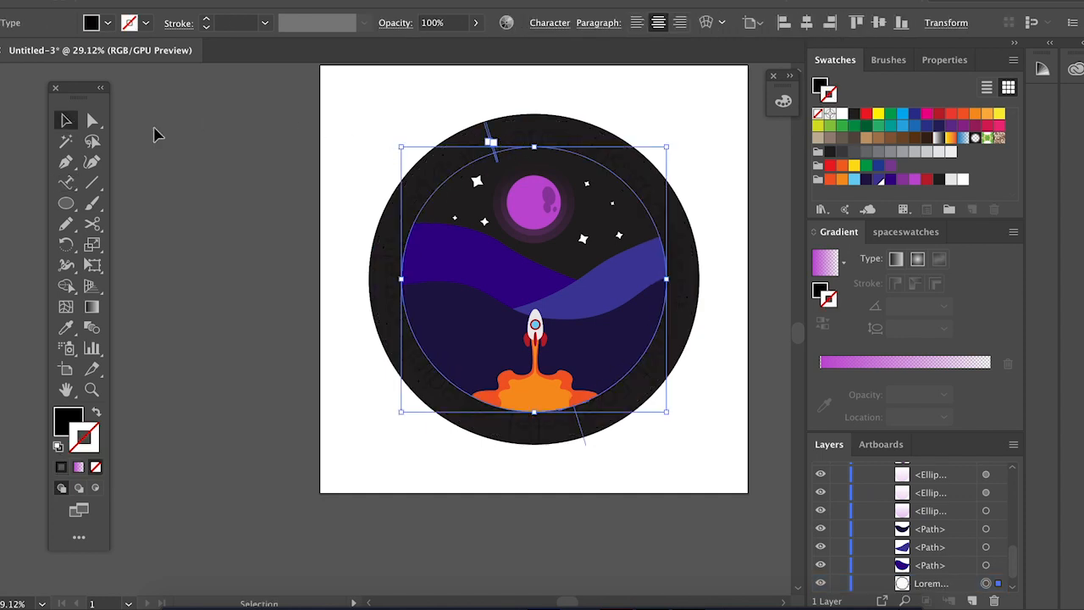
Step: Recolour all the placeholder text around the circle white and deselect it
{"action": "left_click", "coordinate": [68, 182]}
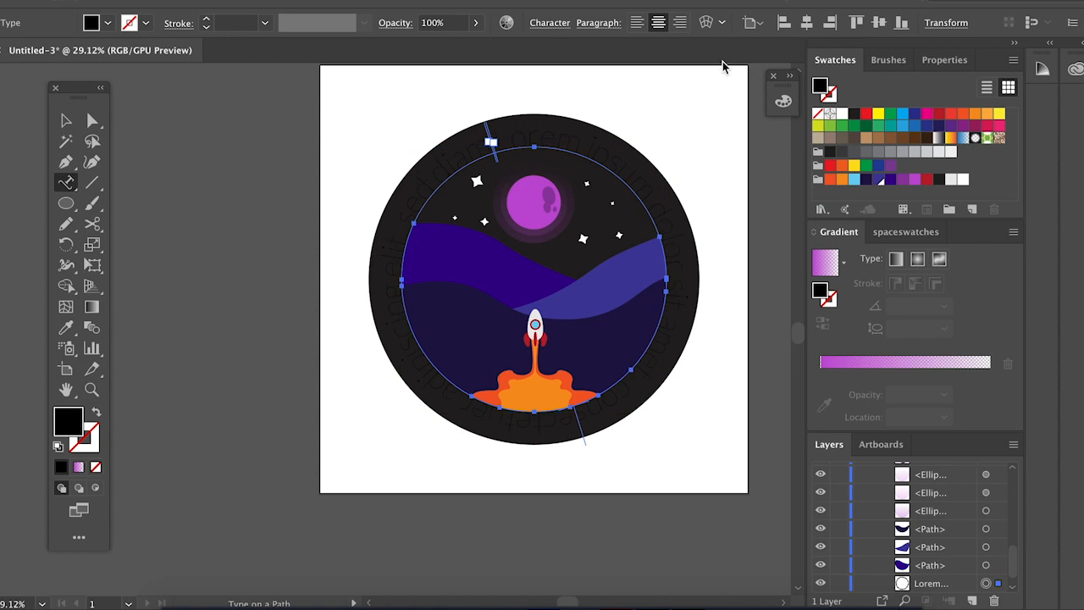
{"action": "left_click", "coordinate": [508, 134]}
{"action": "key", "text": "super+a"}
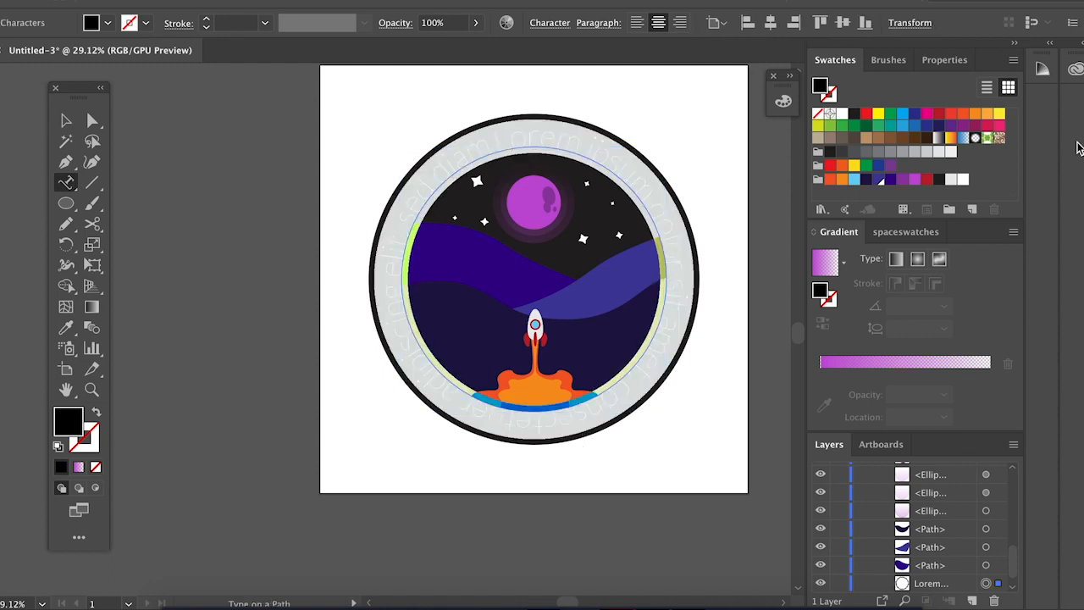
{"action": "left_click", "coordinate": [963, 178]}
{"action": "key", "text": "Escape"}
{"action": "left_click", "coordinate": [392, 96]}
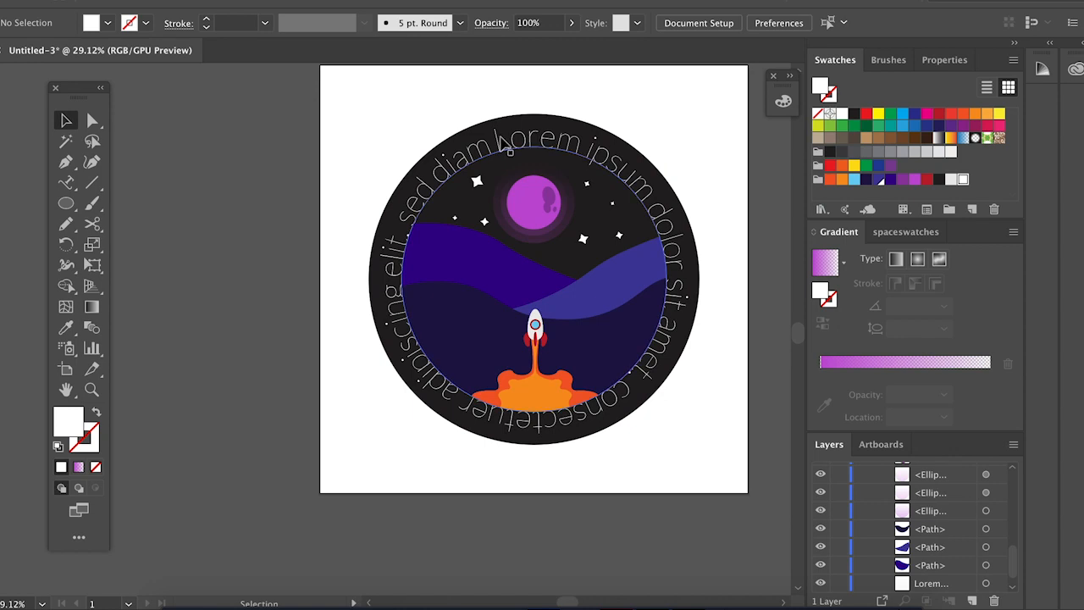
Step: Replace all the placeholder text on the circular path with "GuruGalaxy"
{"action": "left_click", "coordinate": [67, 185]}
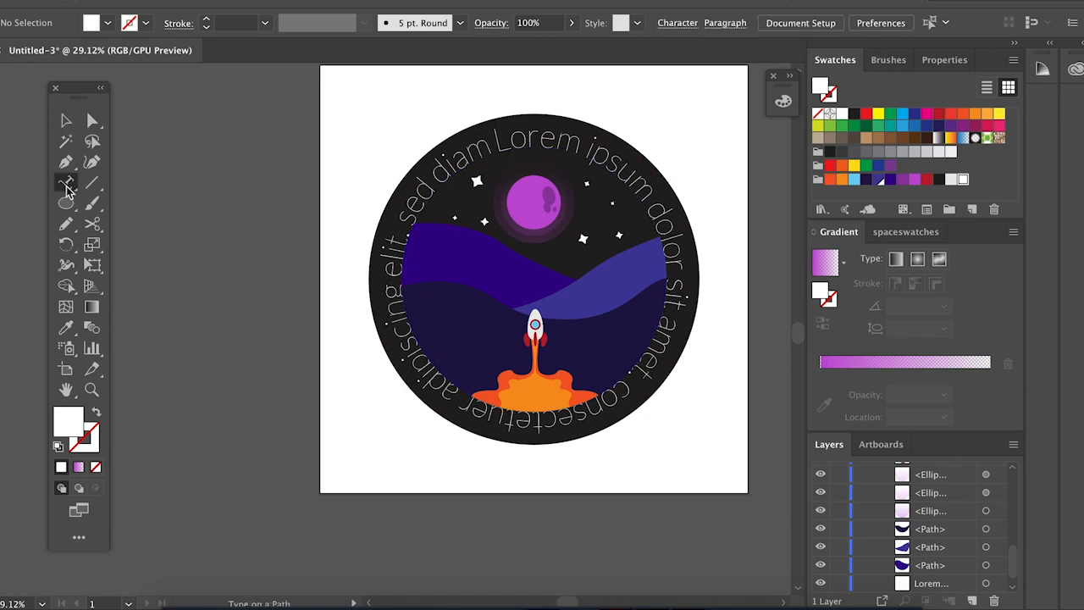
{"action": "left_click", "coordinate": [539, 140]}
{"action": "key", "text": "super+a"}
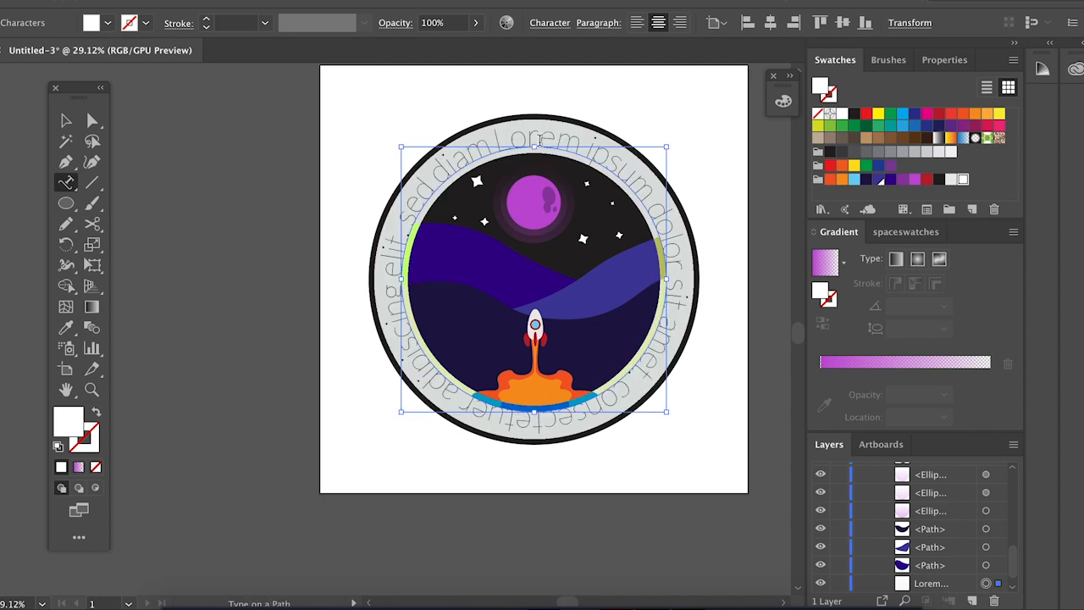
{"action": "type", "text": "Guru"}
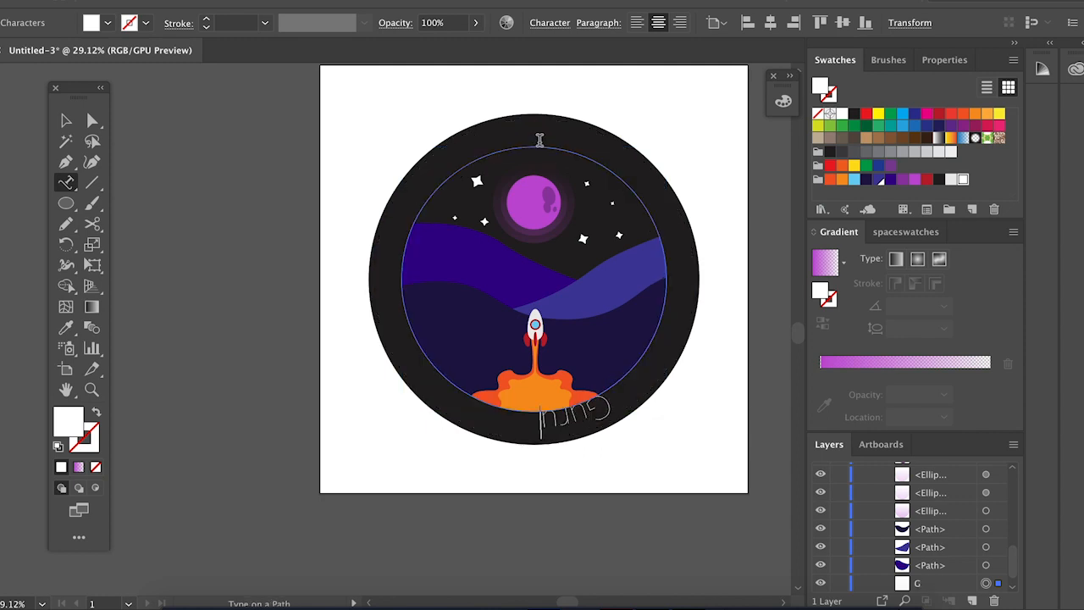
{"action": "type", "text": "Galaxy"}
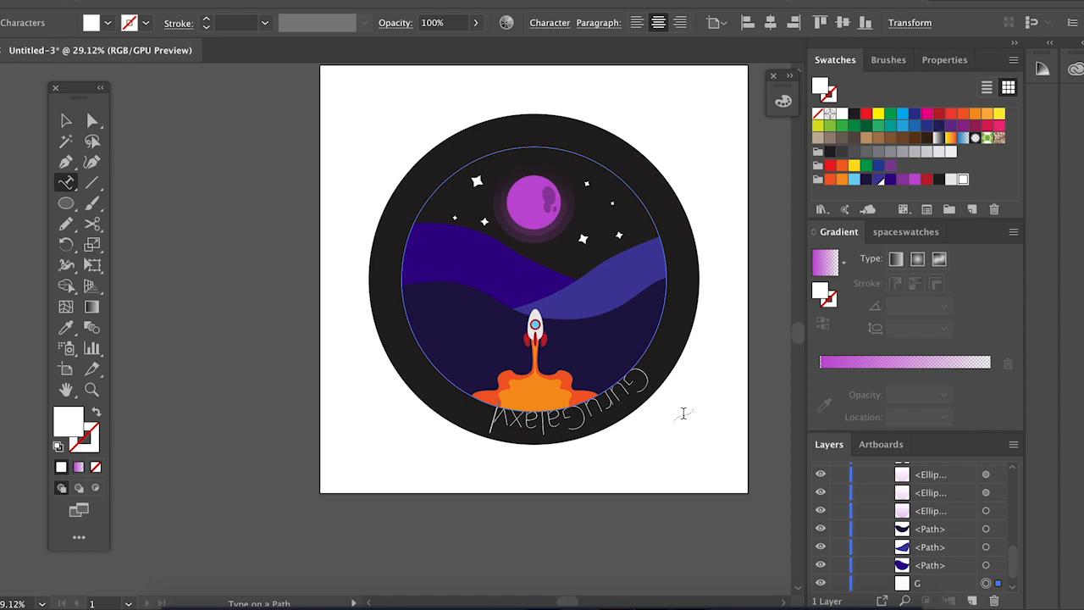
Step: Change the font of the whole "GuruGalaxy" text on the circle to Bebas Neue
{"action": "left_click_drag", "start_coordinate": [652, 375], "coordinate": [492, 386]}
{"action": "left_click", "coordinate": [542, 23]}
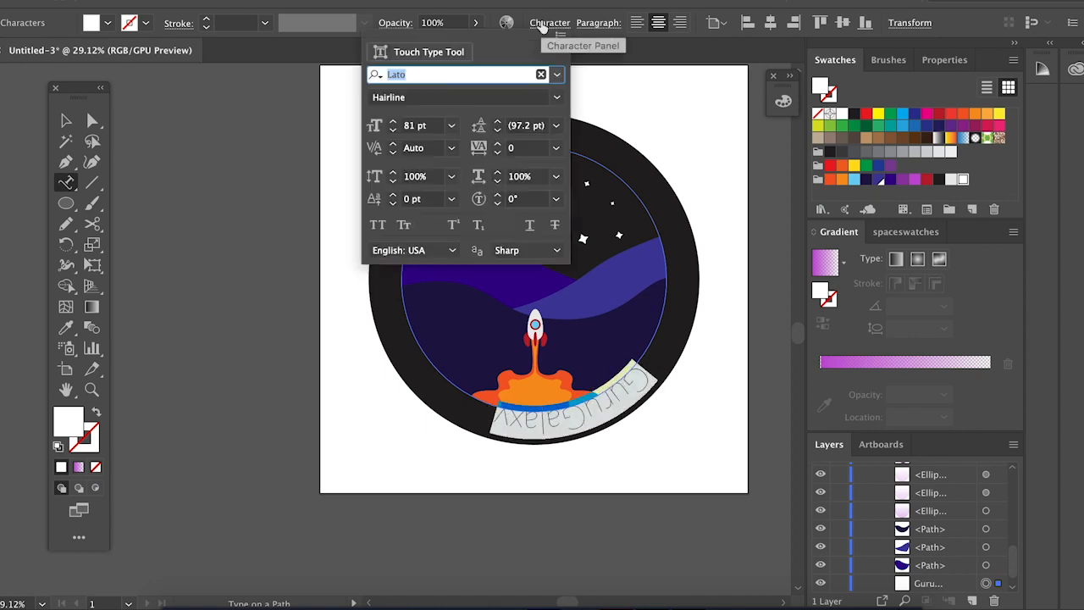
{"action": "left_click", "coordinate": [556, 74]}
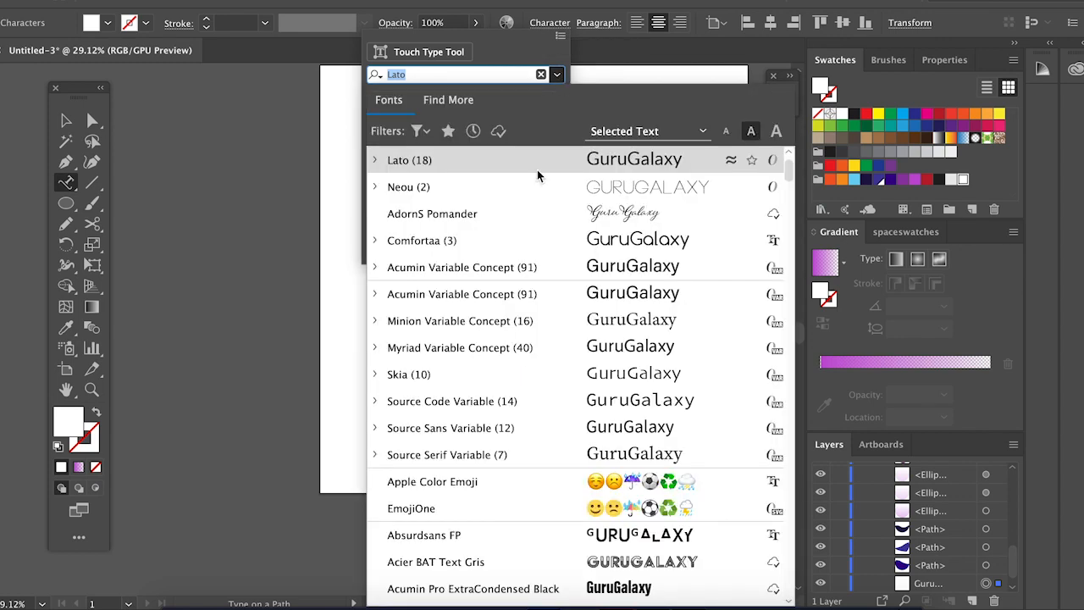
{"action": "type", "text": "be"}
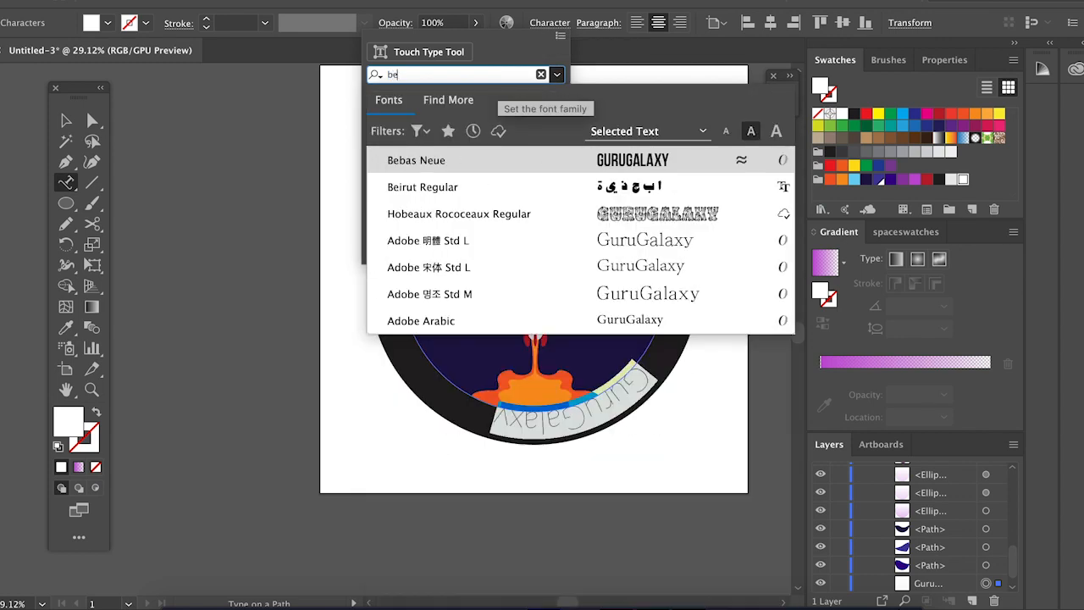
{"action": "left_click", "coordinate": [514, 161]}
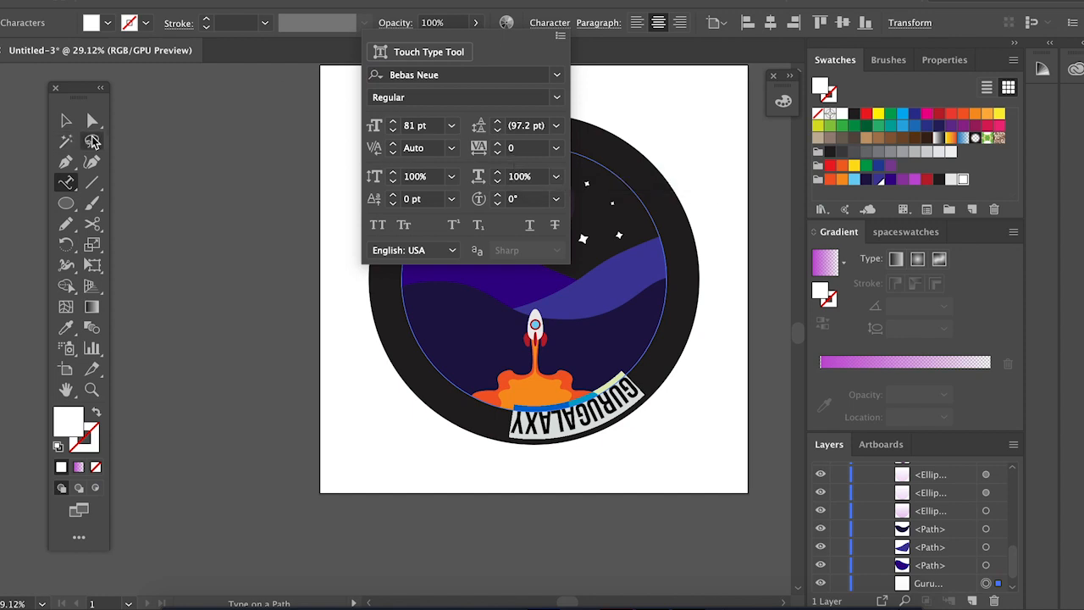
{"action": "left_click", "coordinate": [66, 124]}
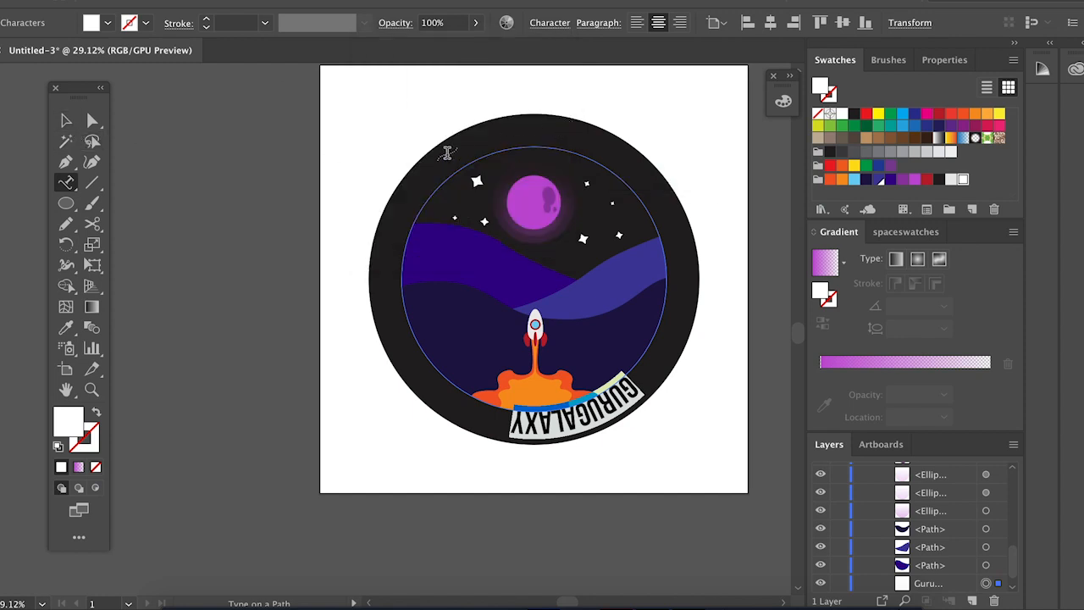
Step: Move the "GuruGalaxy" text's start and end brackets to the opposite ends of the circle's horizontal diameter, centring the text on the lower arc
{"action": "left_click", "coordinate": [67, 122]}
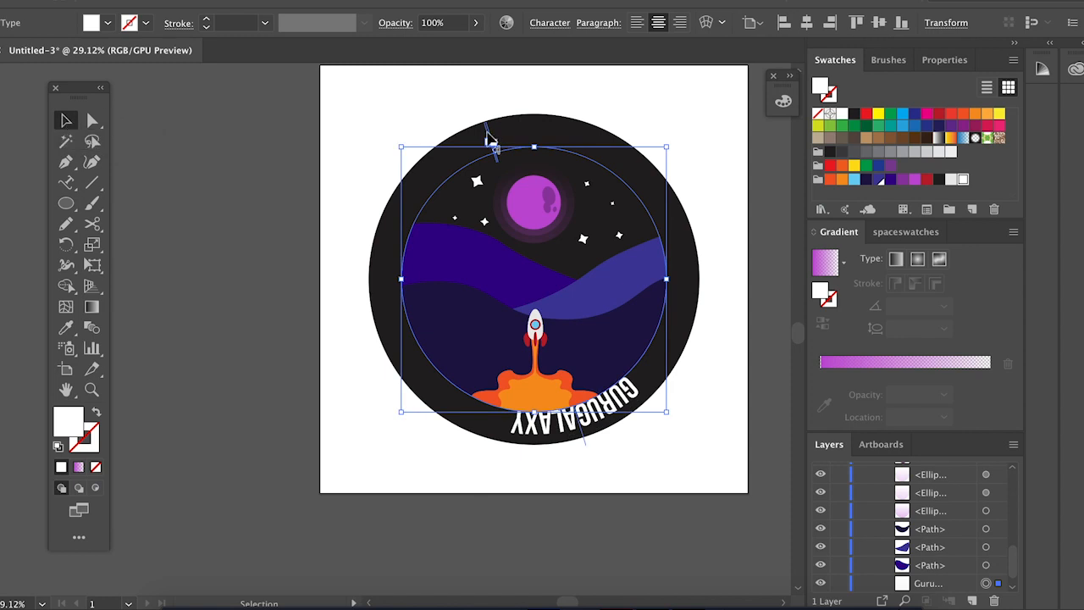
{"action": "scroll", "coordinate": [493, 138], "scroll_direction": "up", "scroll_amount": 5}
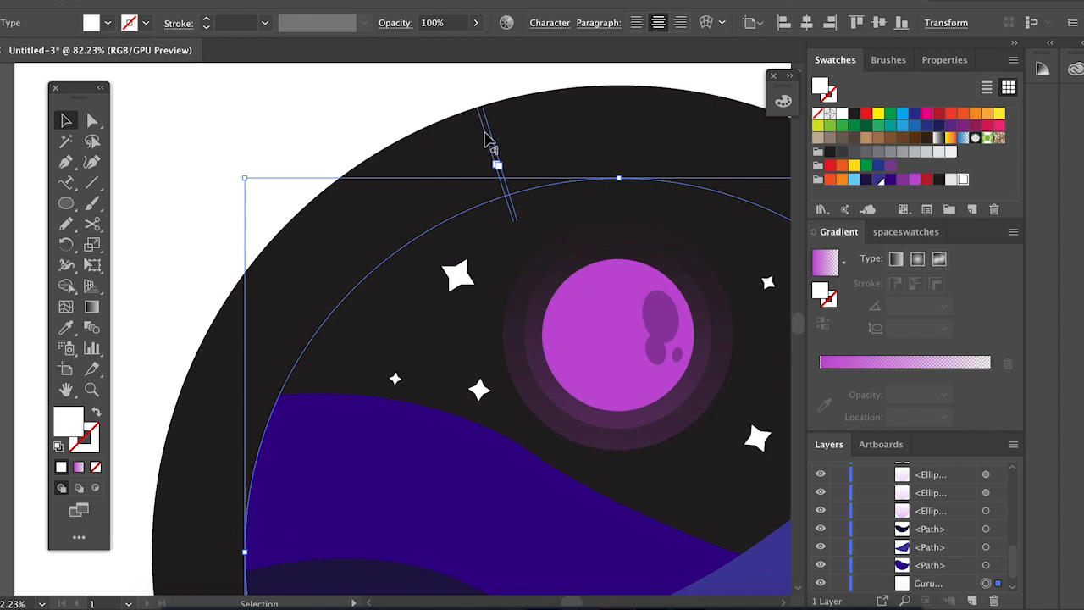
{"action": "scroll", "coordinate": [490, 140], "scroll_direction": "down", "scroll_amount": 4}
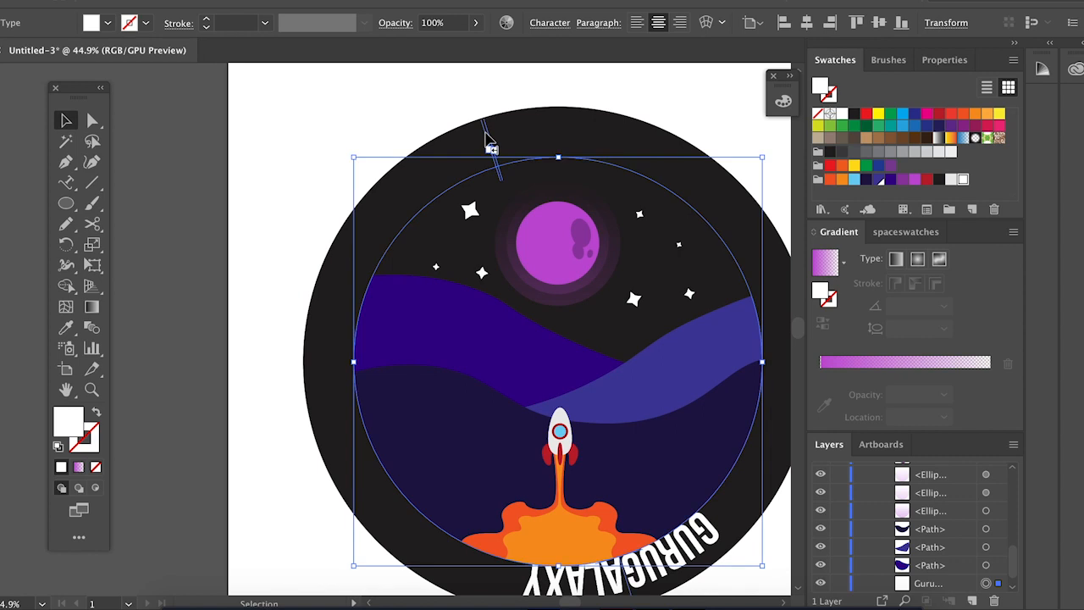
{"action": "left_click_drag", "start_coordinate": [489, 140], "coordinate": [370, 369]}
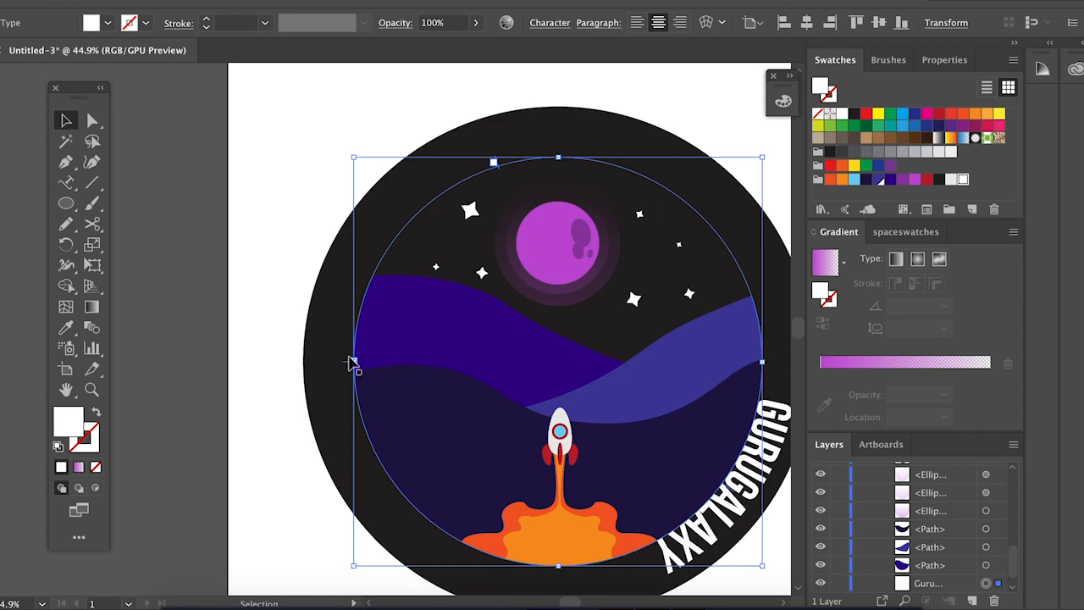
{"action": "left_click_drag", "start_coordinate": [496, 164], "coordinate": [759, 370]}
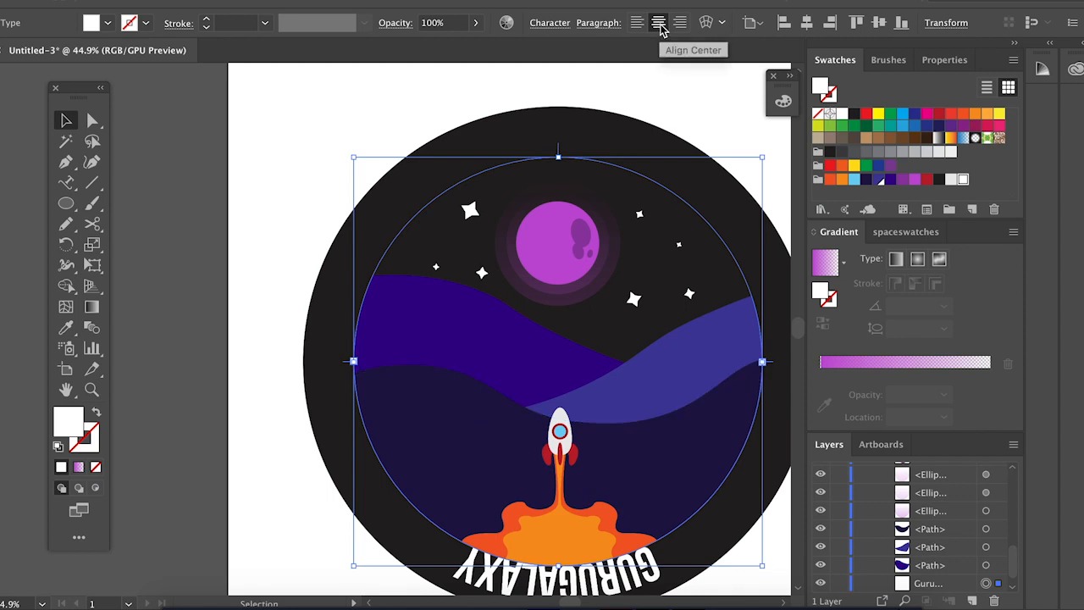
Step: Rotate the "GuruGalaxy" path text 180° so it reads upright along the upper part of the ring, and deselect it
{"action": "scroll", "coordinate": [474, 308], "scroll_direction": "down", "scroll_amount": 2}
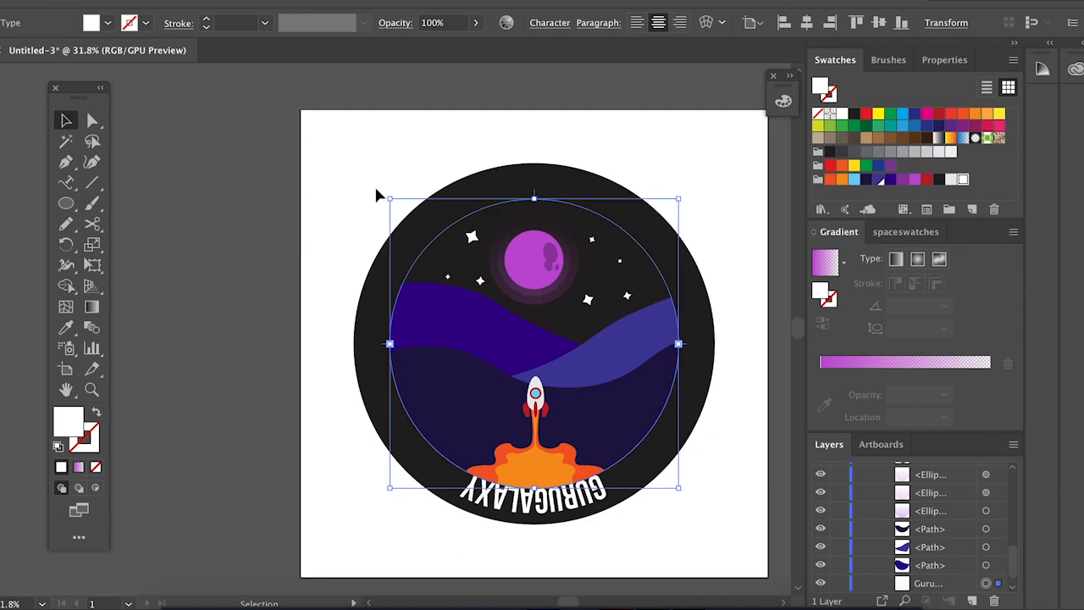
{"action": "left_click_drag", "start_coordinate": [383, 191], "coordinate": [645, 458]}
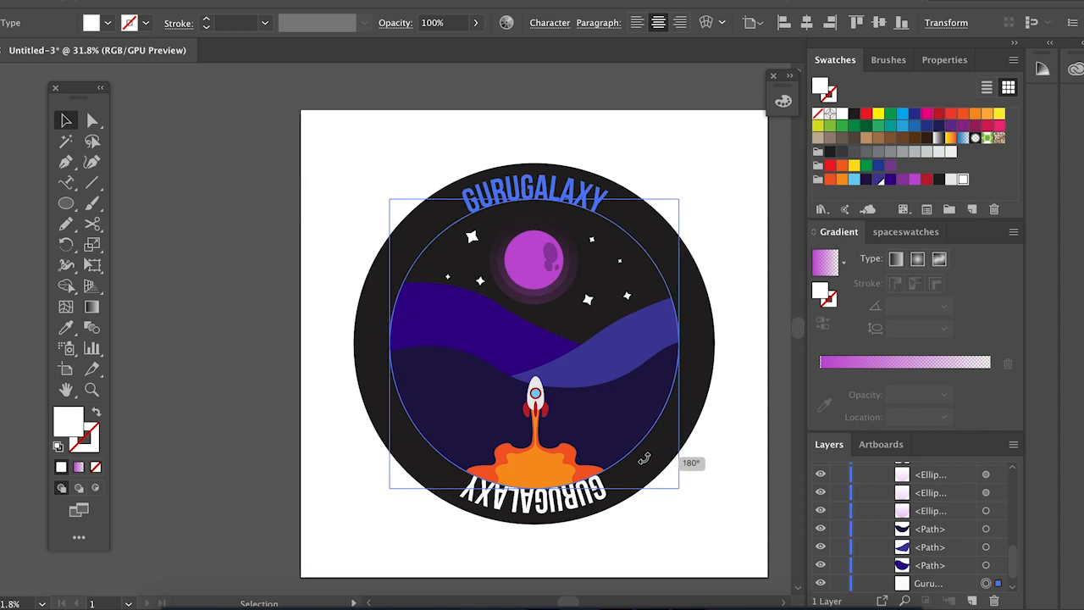
{"action": "left_click_drag", "start_coordinate": [643, 458], "coordinate": [640, 460]}
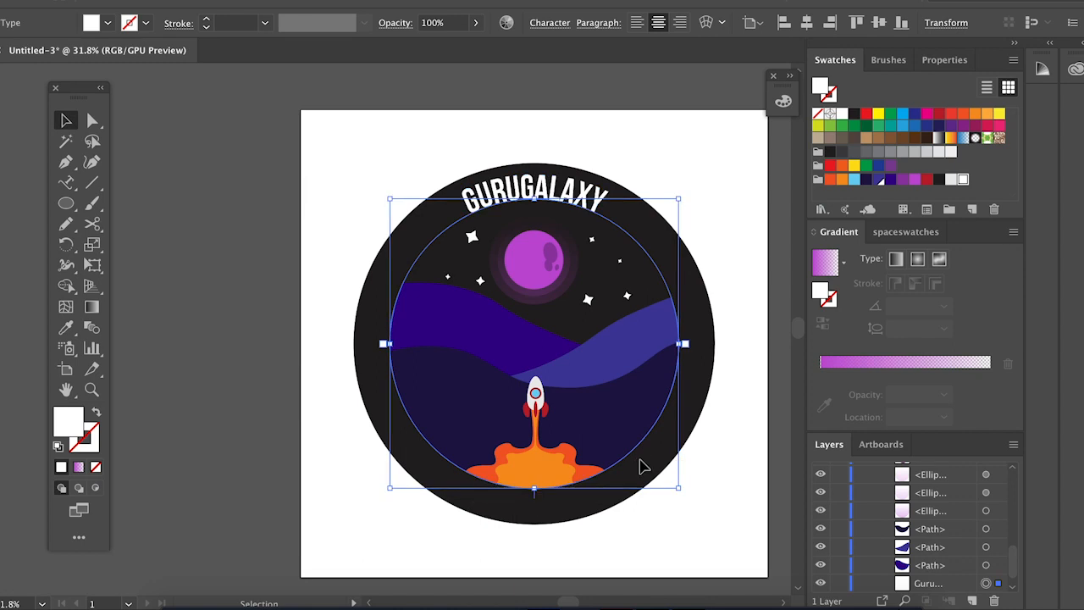
{"action": "left_click", "coordinate": [189, 169]}
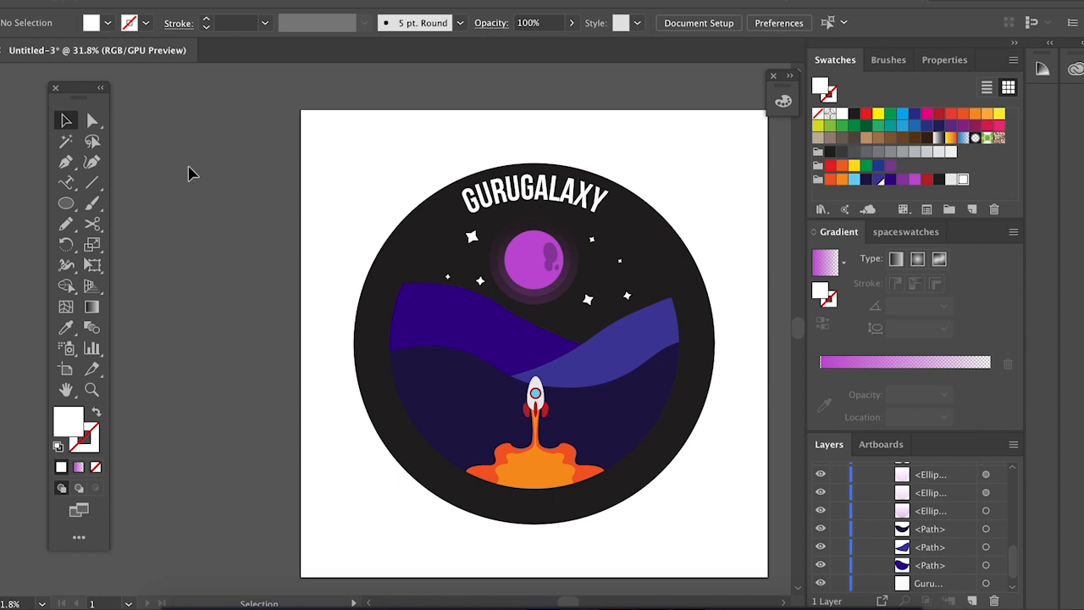
Step: Set the tracking of the whole "GuruGalaxy" text to 36 and leave text editing
{"action": "left_click", "coordinate": [66, 182]}
{"action": "left_click_drag", "start_coordinate": [460, 194], "coordinate": [610, 201]}
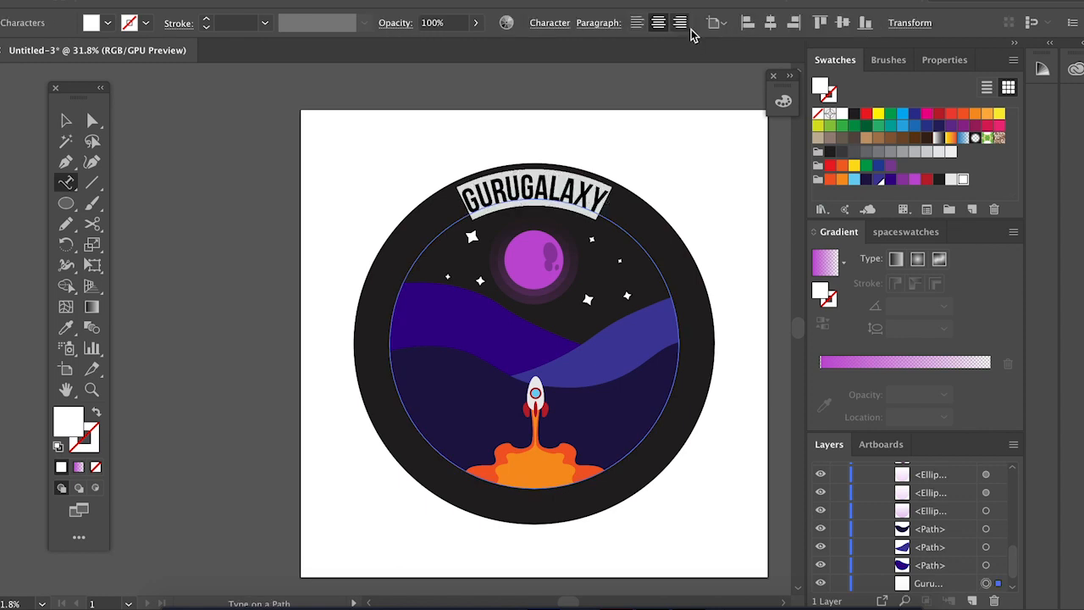
{"action": "left_click", "coordinate": [549, 23]}
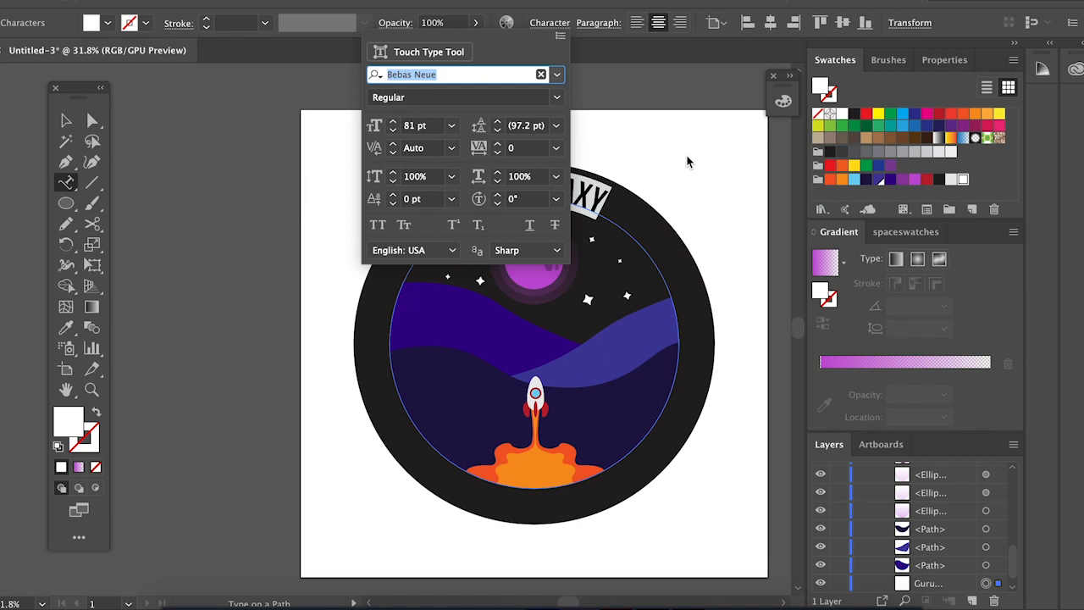
{"action": "left_click", "coordinate": [497, 144]}
{"action": "left_click", "coordinate": [497, 144]}
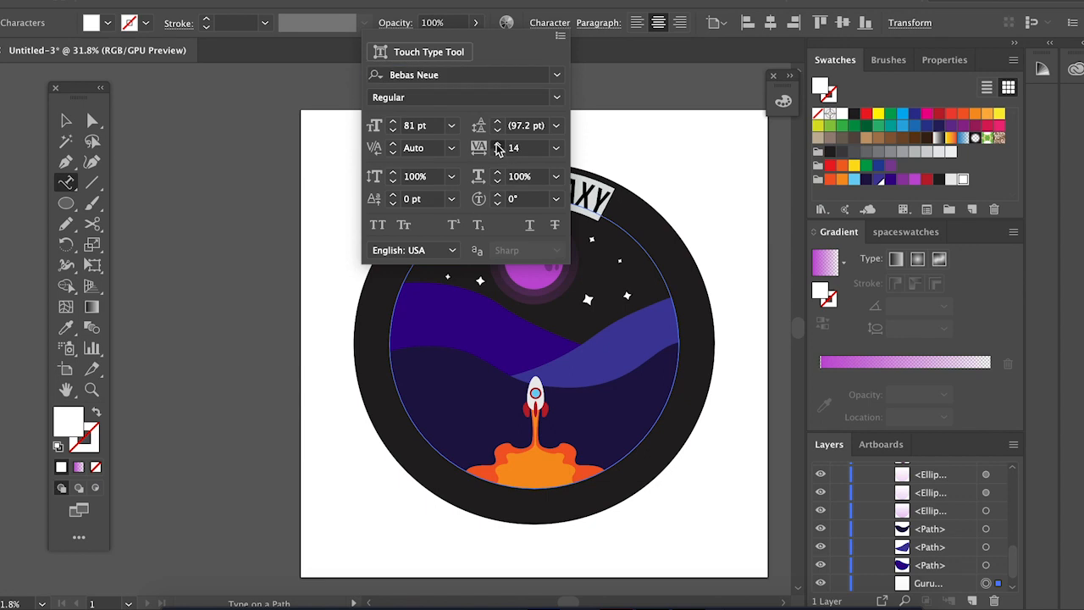
{"action": "left_click", "coordinate": [497, 144]}
{"action": "left_click", "coordinate": [497, 144]}
{"action": "left_click", "coordinate": [497, 144]}
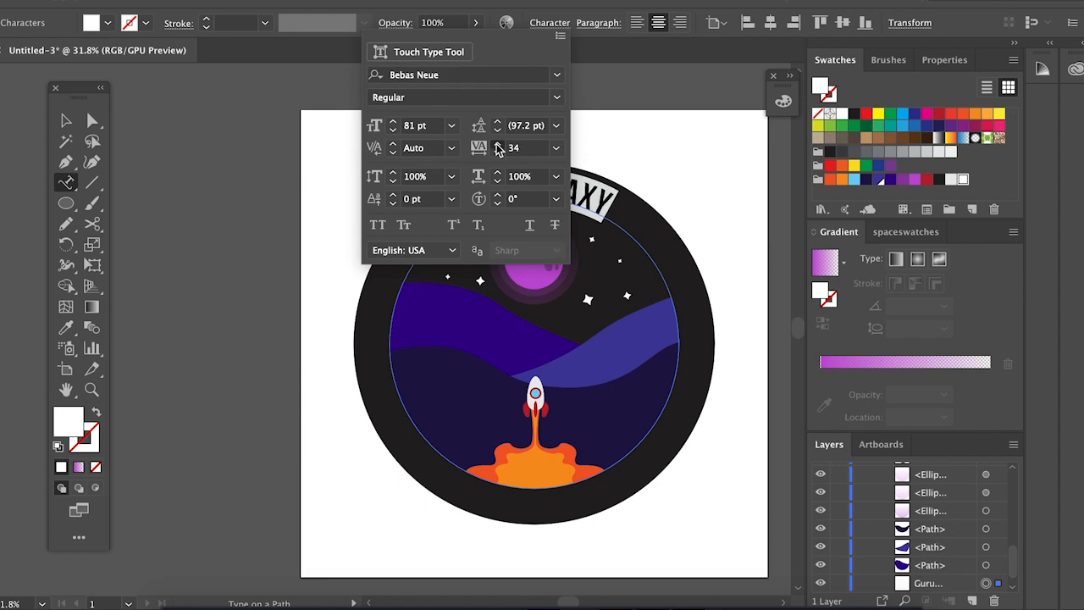
{"action": "left_click", "coordinate": [497, 144]}
{"action": "left_click", "coordinate": [396, 153]}
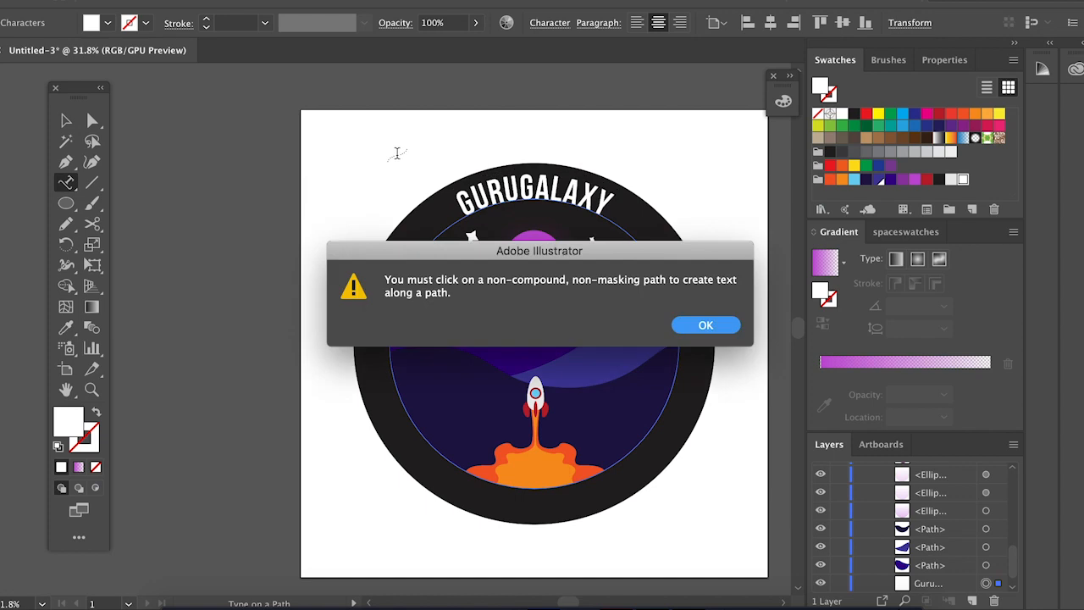
{"action": "left_click", "coordinate": [730, 327]}
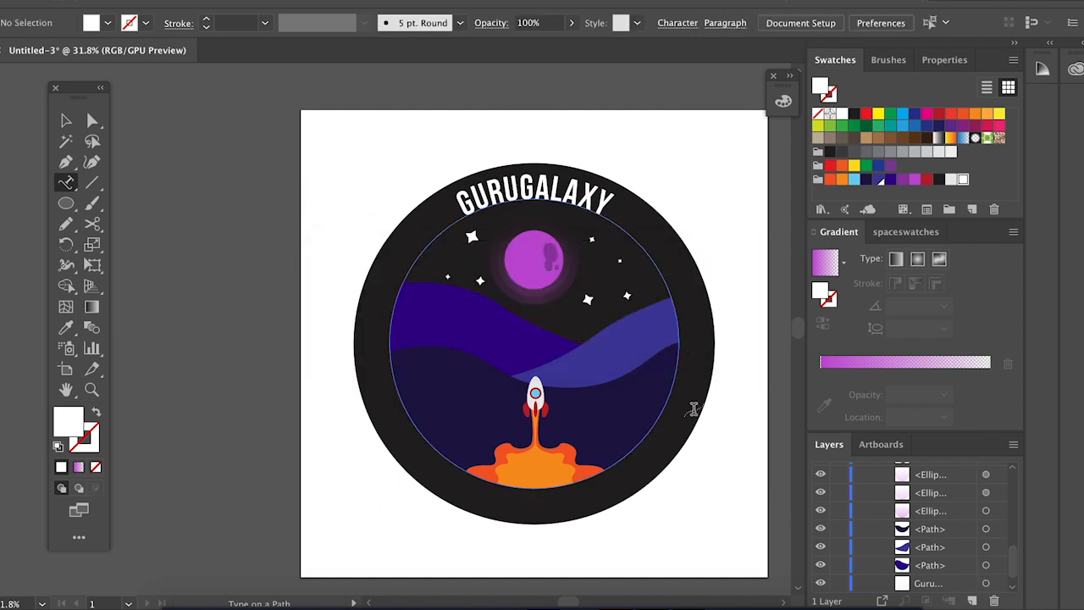
Step: Duplicate the "GuruGalaxy" path text in place and rotate the copy 180° onto the lower part of the ring
{"action": "scroll", "coordinate": [987, 566], "scroll_direction": "down", "scroll_amount": 1}
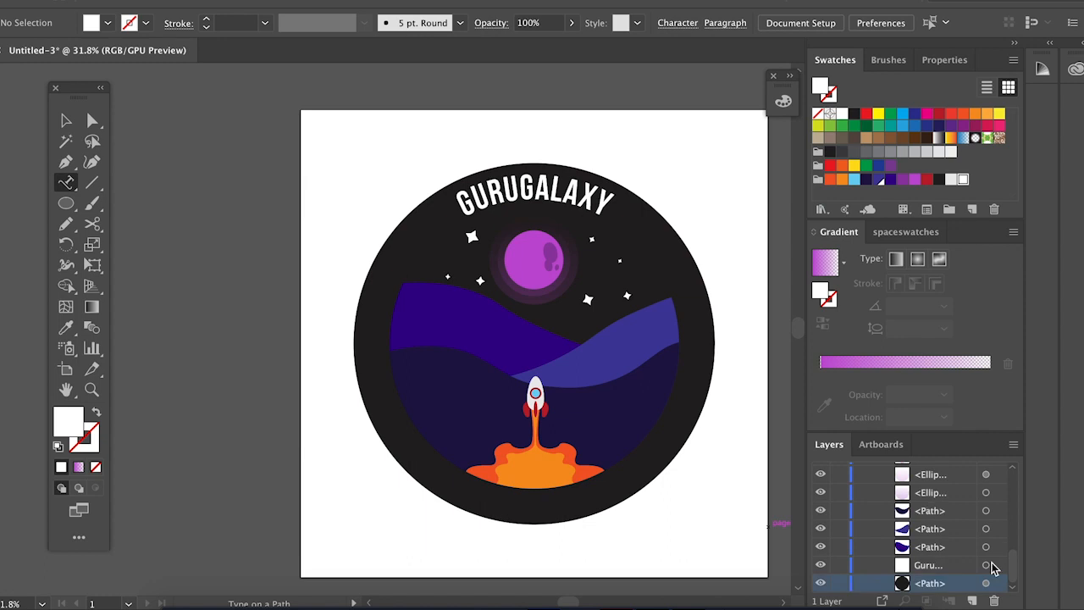
{"action": "left_click", "coordinate": [925, 568]}
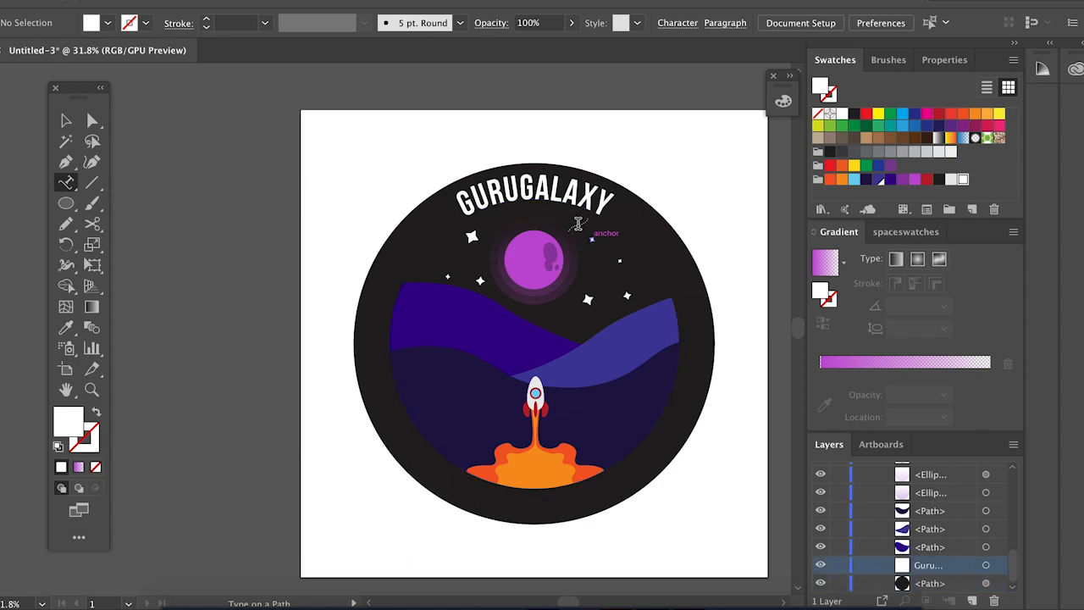
{"action": "left_click", "coordinate": [66, 120]}
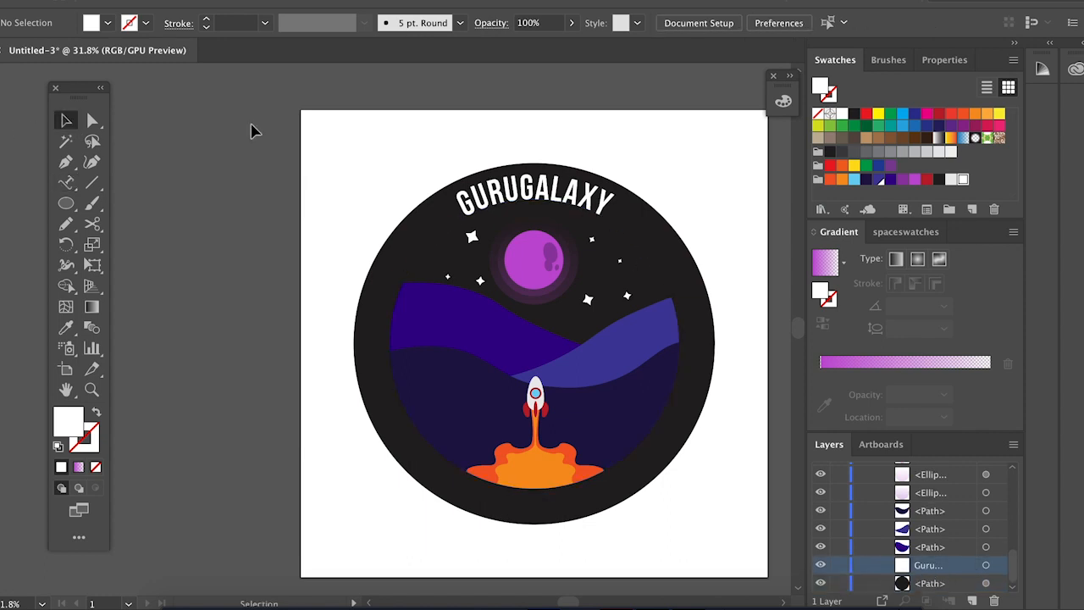
{"action": "left_click", "coordinate": [567, 197]}
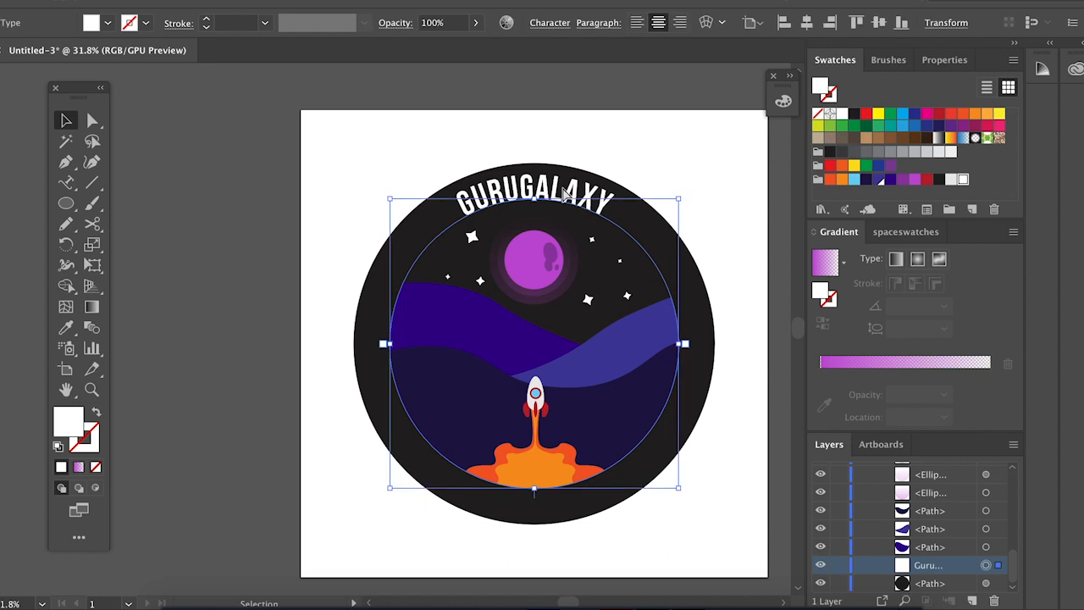
{"action": "key", "text": "super+c"}
{"action": "key", "text": "super+f"}
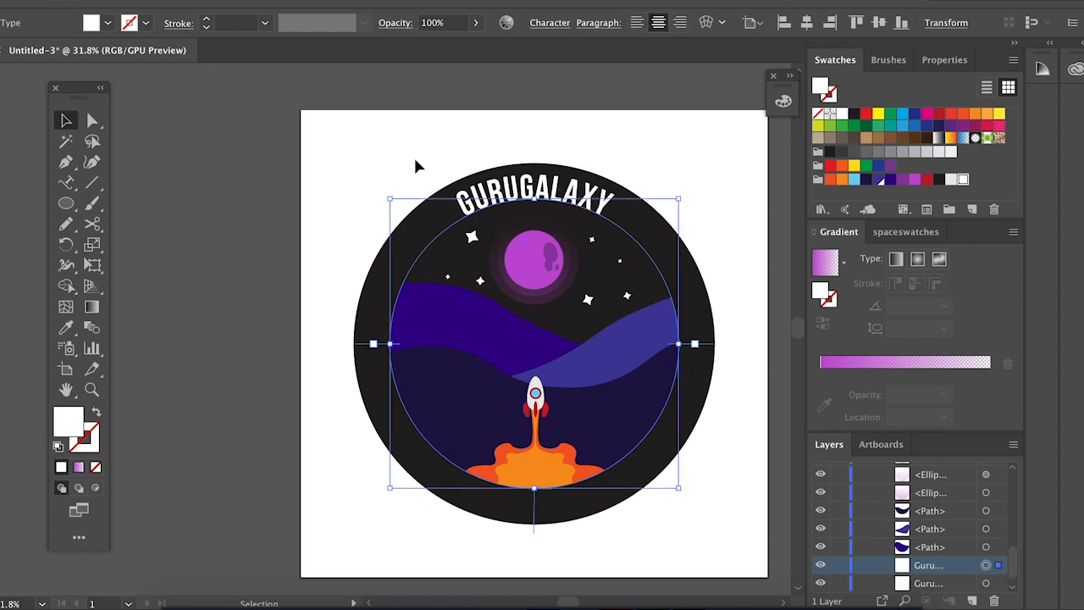
{"action": "left_click_drag", "start_coordinate": [388, 192], "coordinate": [614, 439]}
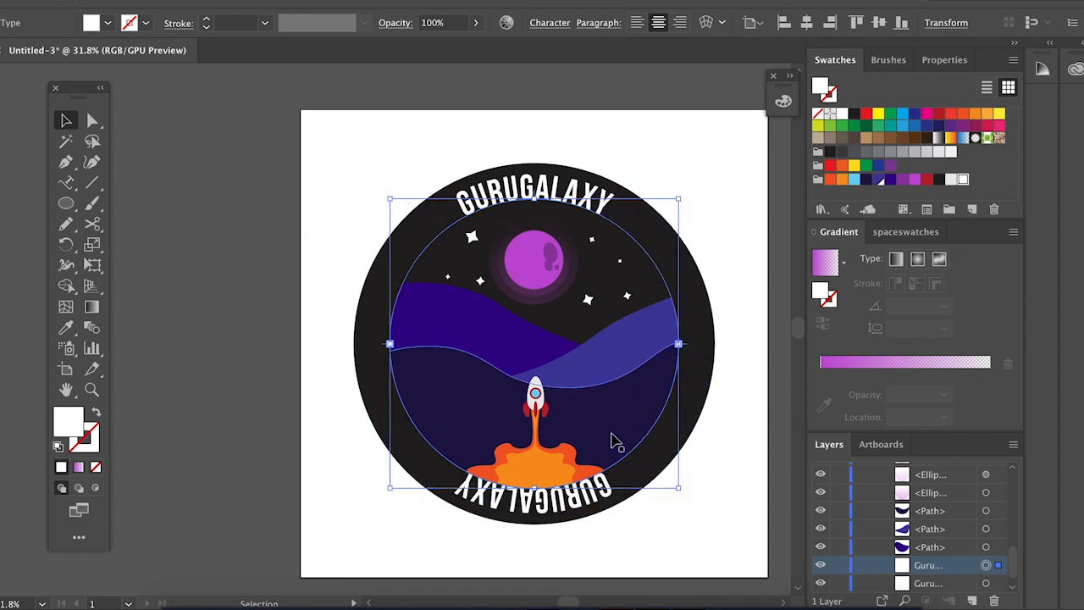
Step: Replace the text of the lower copy with "create your universe"
{"action": "left_click", "coordinate": [66, 182]}
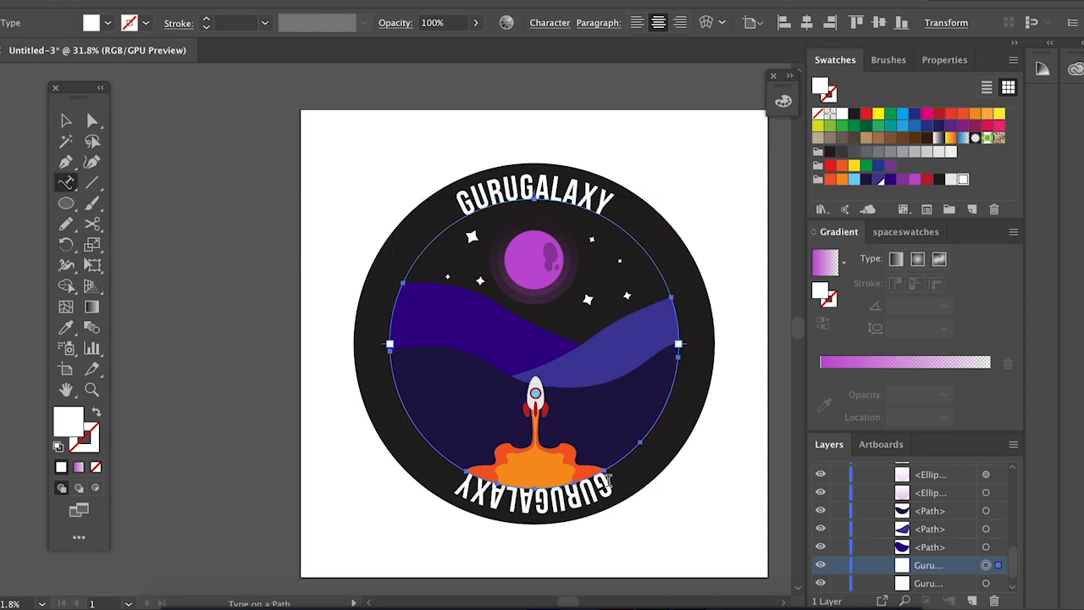
{"action": "left_click_drag", "start_coordinate": [607, 480], "coordinate": [436, 481]}
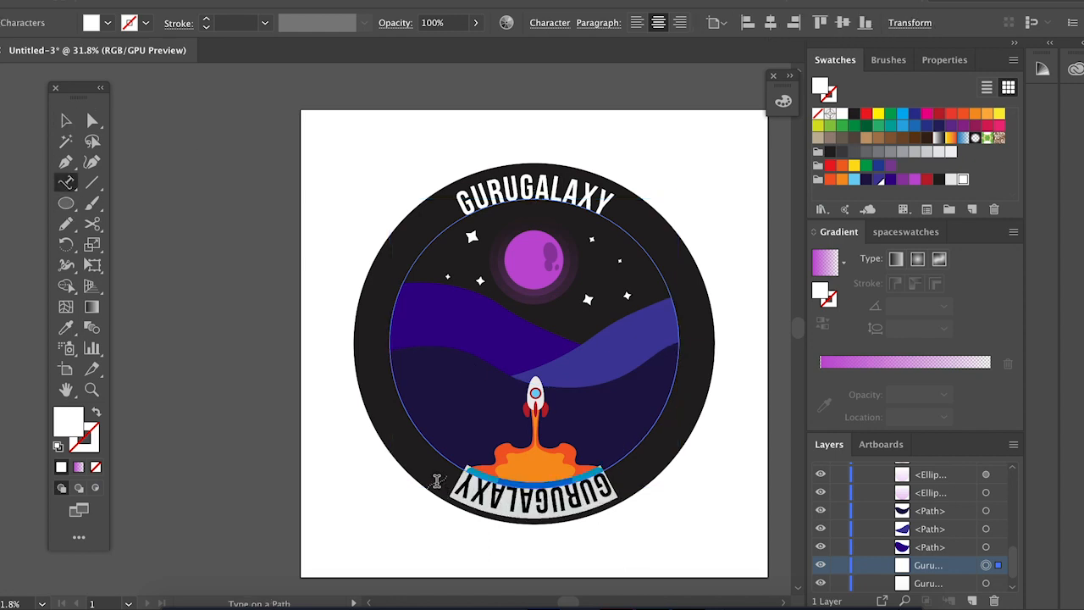
{"action": "type", "text": "create your un"}
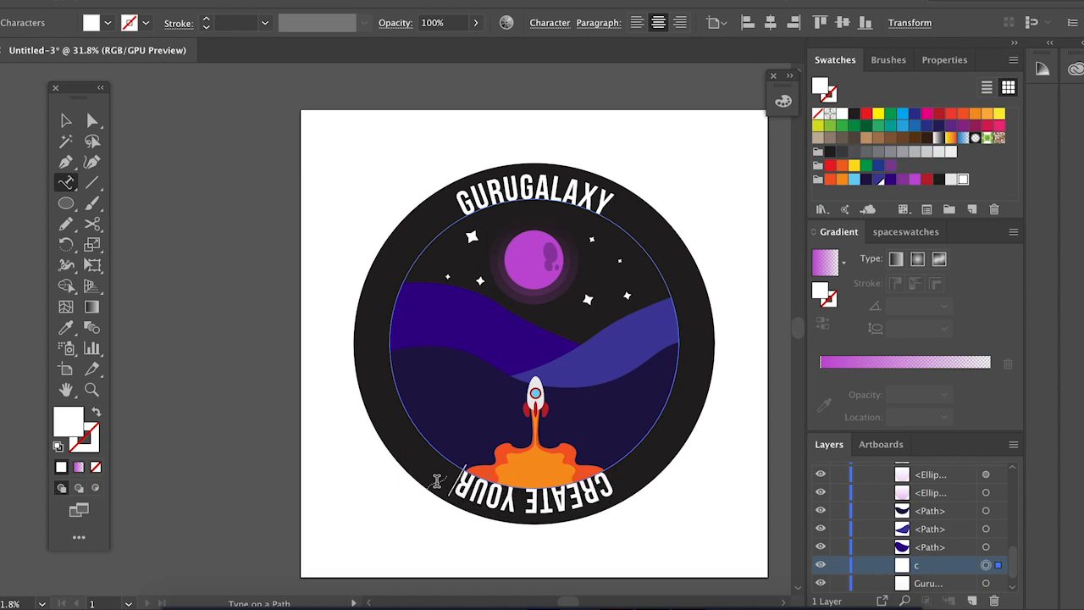
{"action": "type", "text": "iverse"}
{"action": "key", "text": "Escape"}
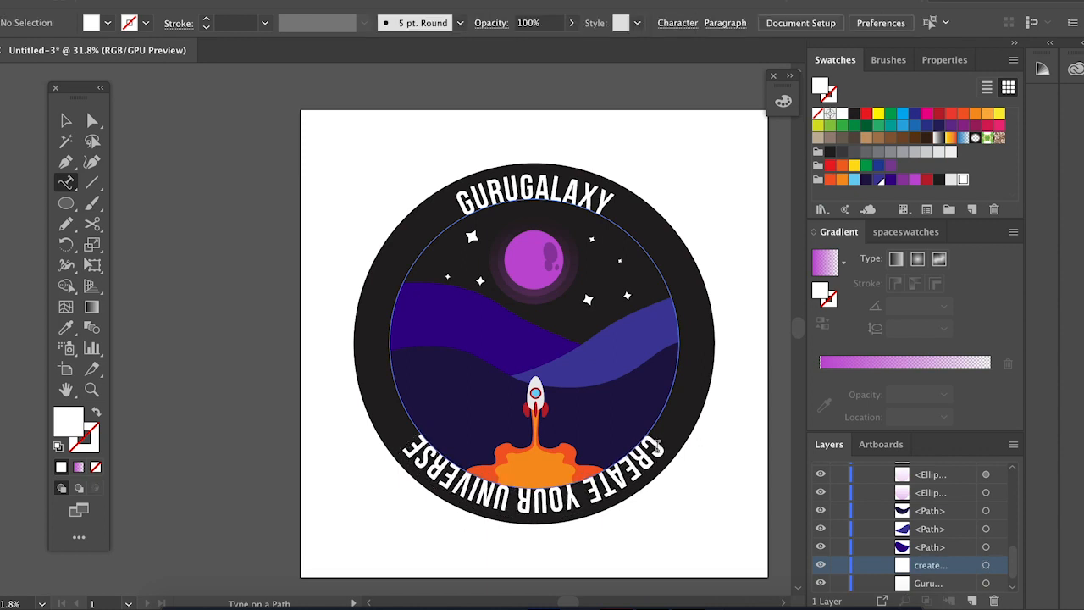
Step: Set the font size of the whole "create your universe" text to 66 pt
{"action": "left_click_drag", "start_coordinate": [659, 436], "coordinate": [352, 447]}
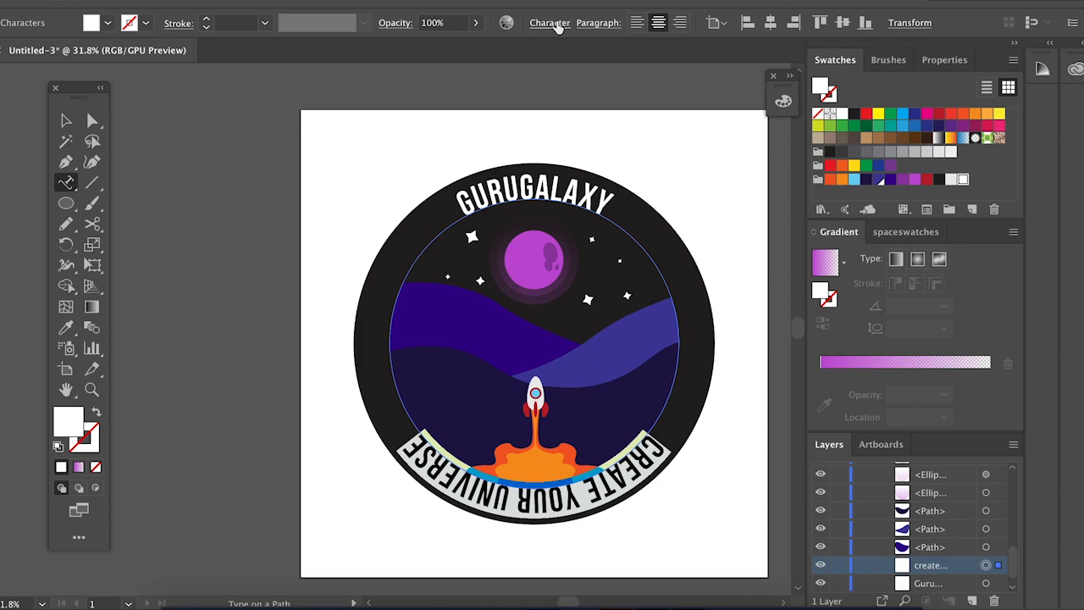
{"action": "left_click", "coordinate": [551, 23]}
{"action": "left_click", "coordinate": [393, 131]}
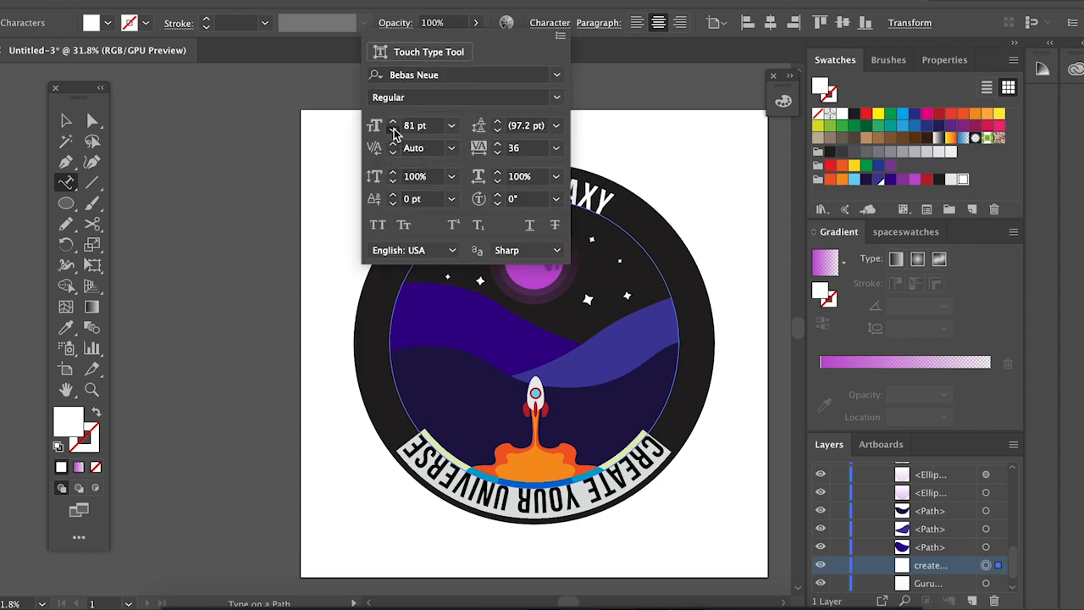
{"action": "left_click", "coordinate": [392, 130]}
{"action": "left_click", "coordinate": [393, 130]}
{"action": "left_click", "coordinate": [393, 131]}
{"action": "left_click", "coordinate": [393, 130]}
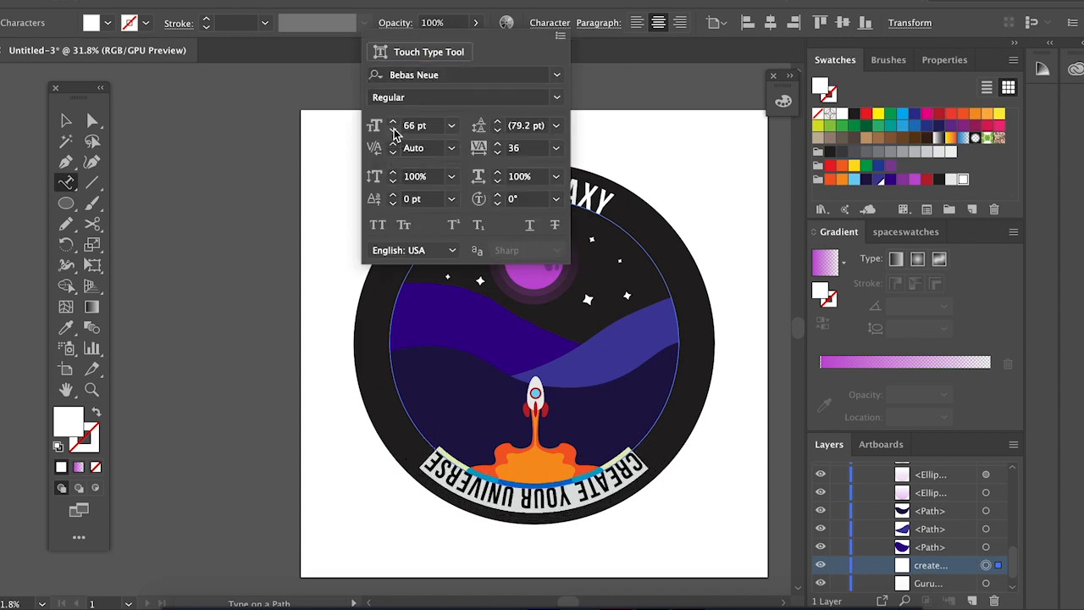
{"action": "key", "text": "Escape"}
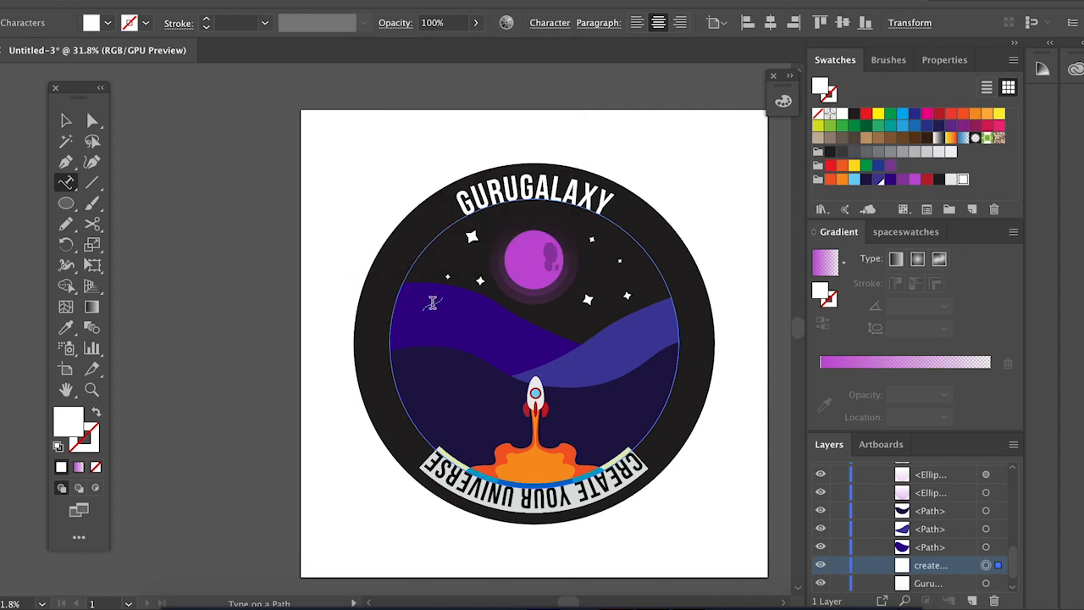
Step: Flip the "create your universe" text to the inner side of its circular path using its centre bracket
{"action": "left_click", "coordinate": [67, 121]}
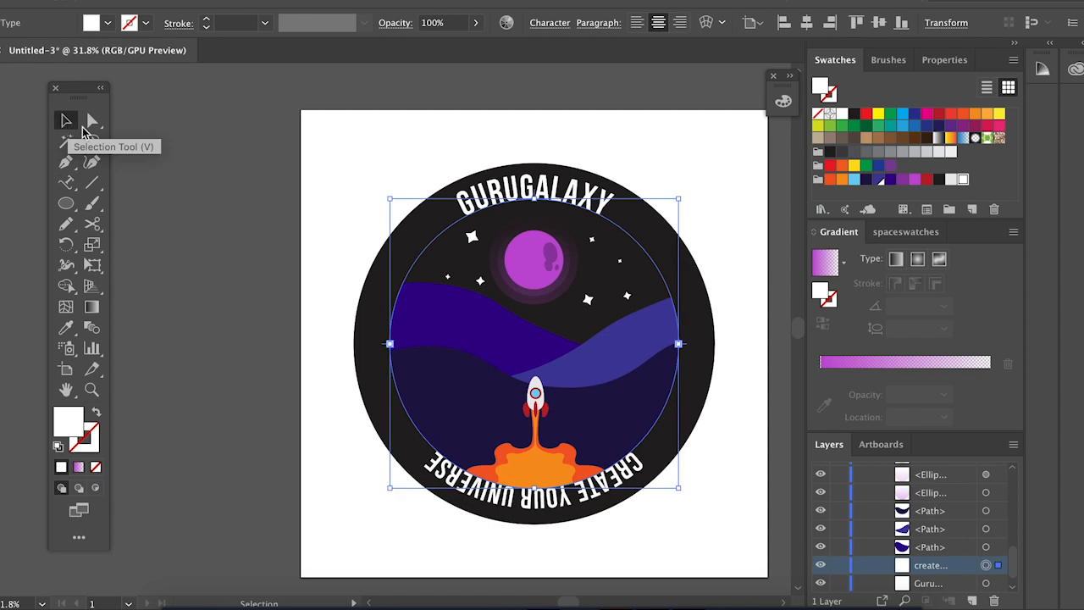
{"action": "scroll", "coordinate": [535, 193], "scroll_direction": "up", "scroll_amount": 5}
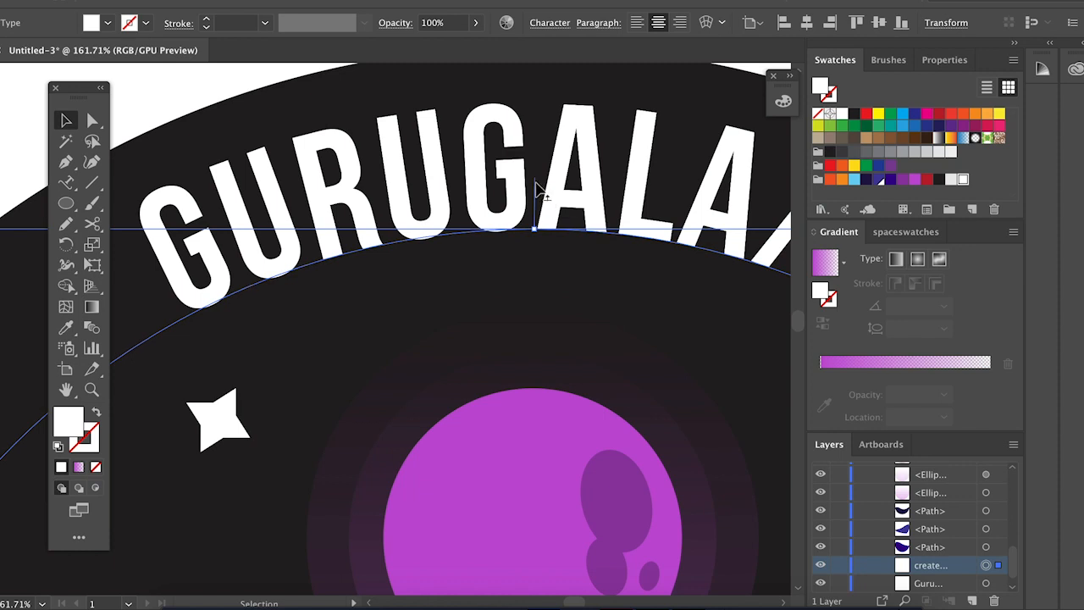
{"action": "left_click_drag", "start_coordinate": [536, 188], "coordinate": [539, 256]}
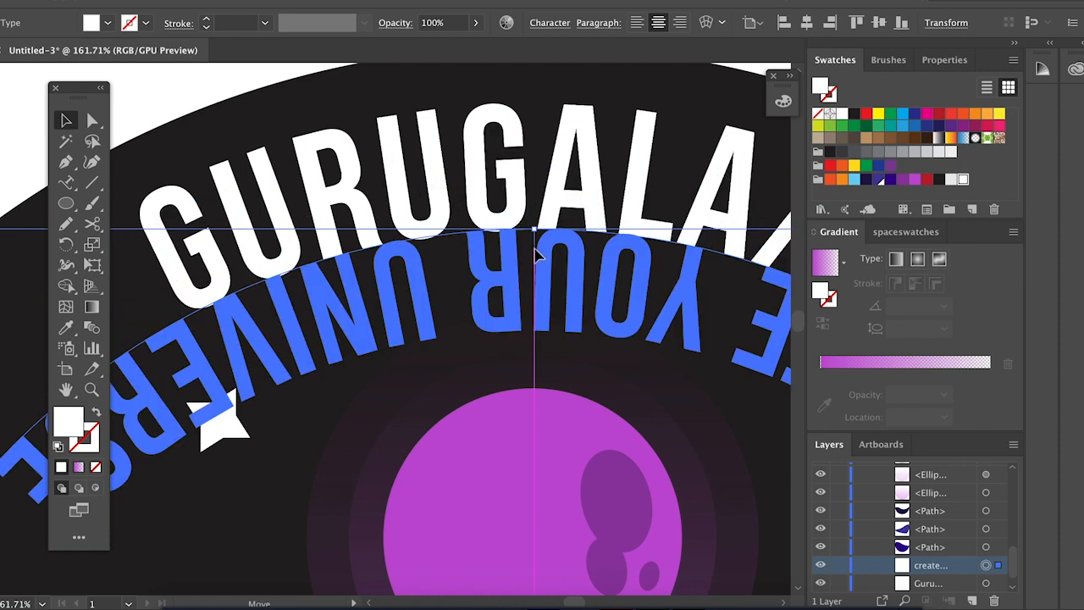
Step: Bring the "create your universe" path text to the front of the artwork
{"action": "scroll", "coordinate": [536, 257], "scroll_direction": "down", "scroll_amount": 5}
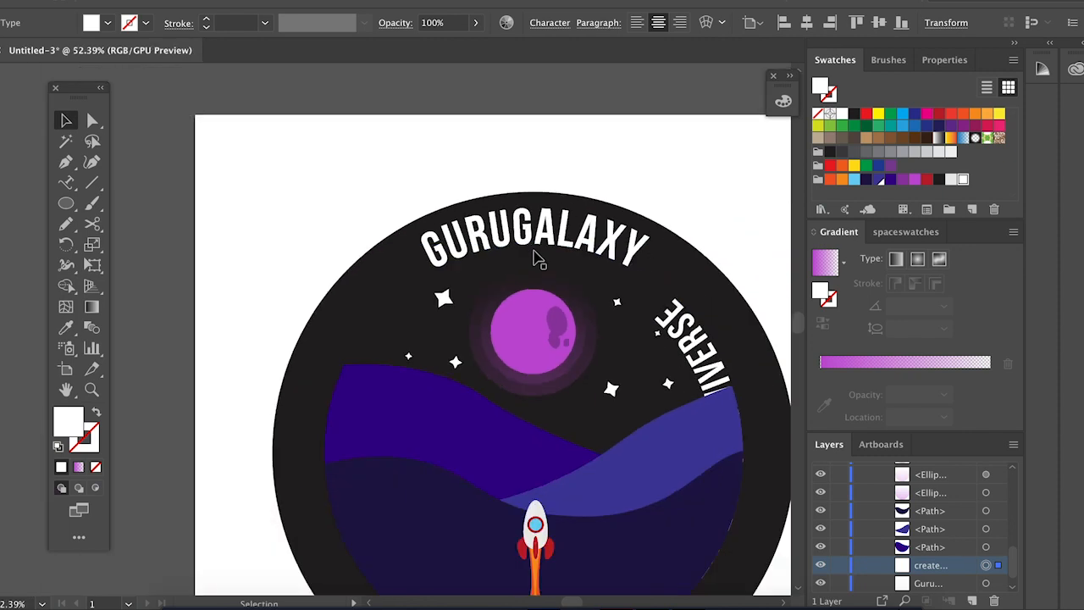
{"action": "scroll", "coordinate": [536, 259], "scroll_direction": "down", "scroll_amount": 2}
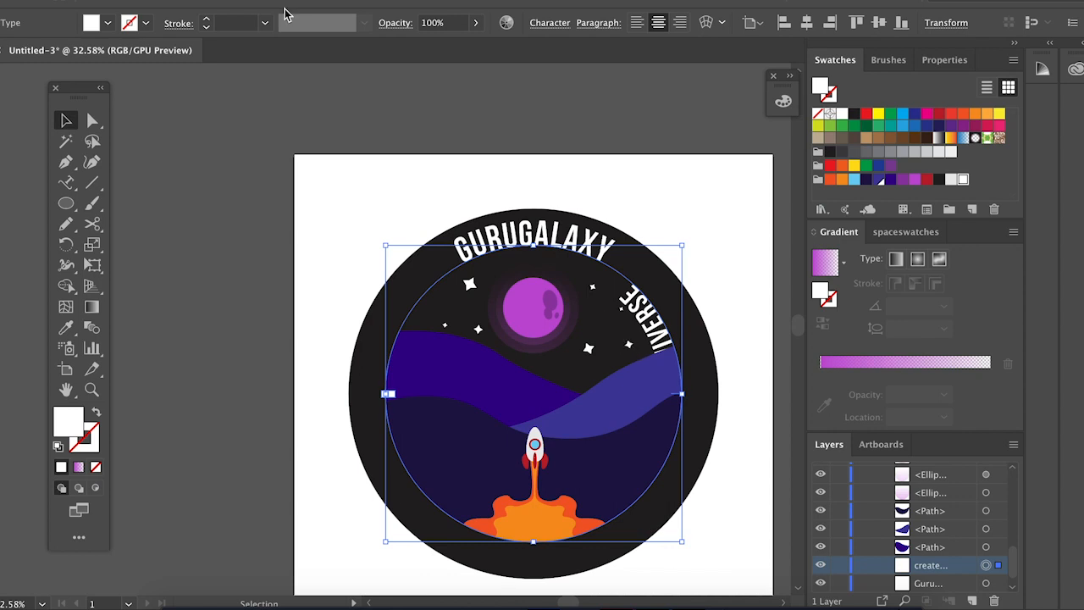
{"action": "left_click", "coordinate": [217, 1]}
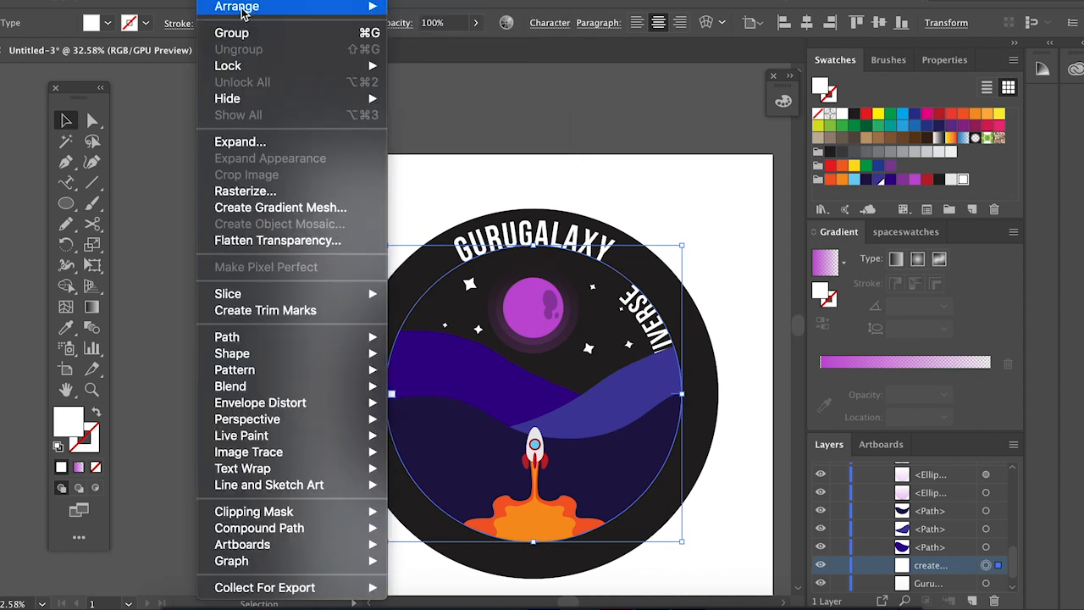
{"action": "mouse_move", "coordinate": [285, 10]}
{"action": "left_click", "coordinate": [413, 9]}
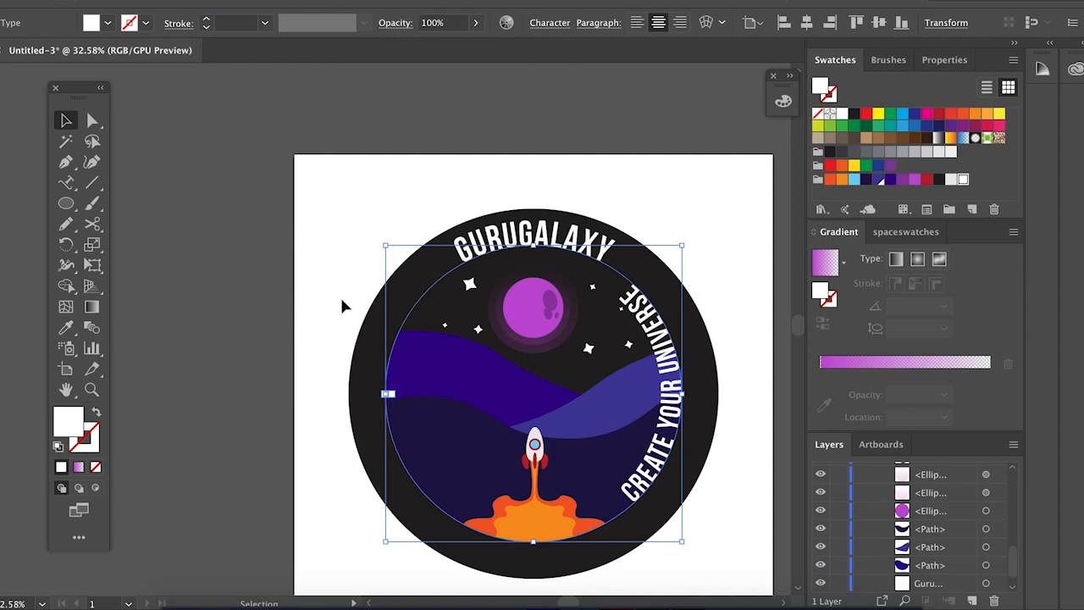
Step: Rotate the "create your universe" text about 90° to the bottom of the badge and enlarge its circular path proportionally into the black ring
{"action": "left_click_drag", "start_coordinate": [380, 240], "coordinate": [660, 274]}
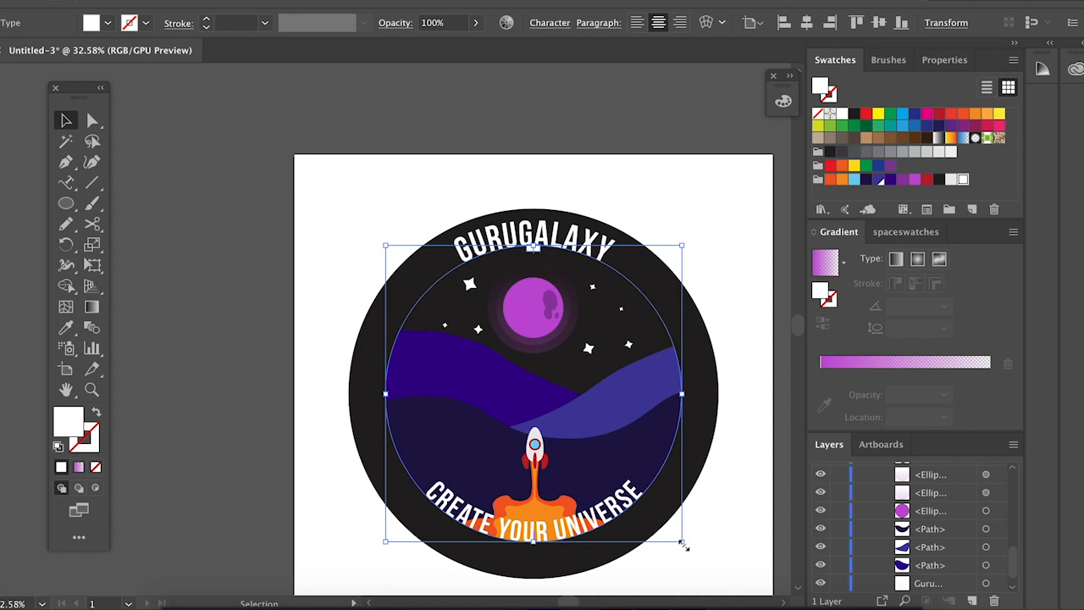
{"action": "left_click_drag", "start_coordinate": [684, 546], "coordinate": [712, 584]}
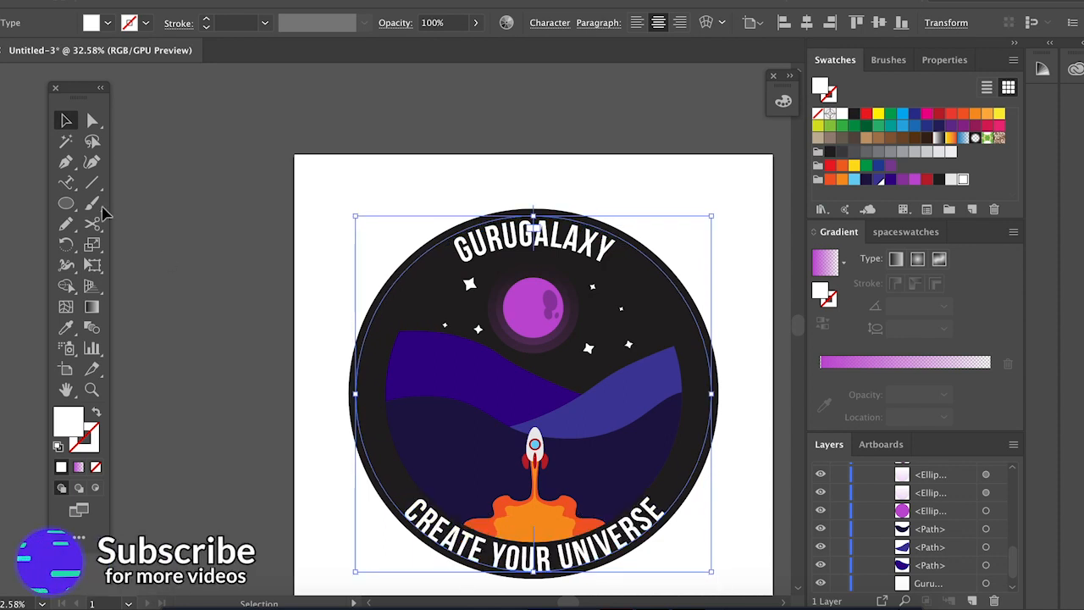
Step: Reduce the font size of the whole "create your universe" text so it fits the lower part of the ring
{"action": "left_click", "coordinate": [66, 182]}
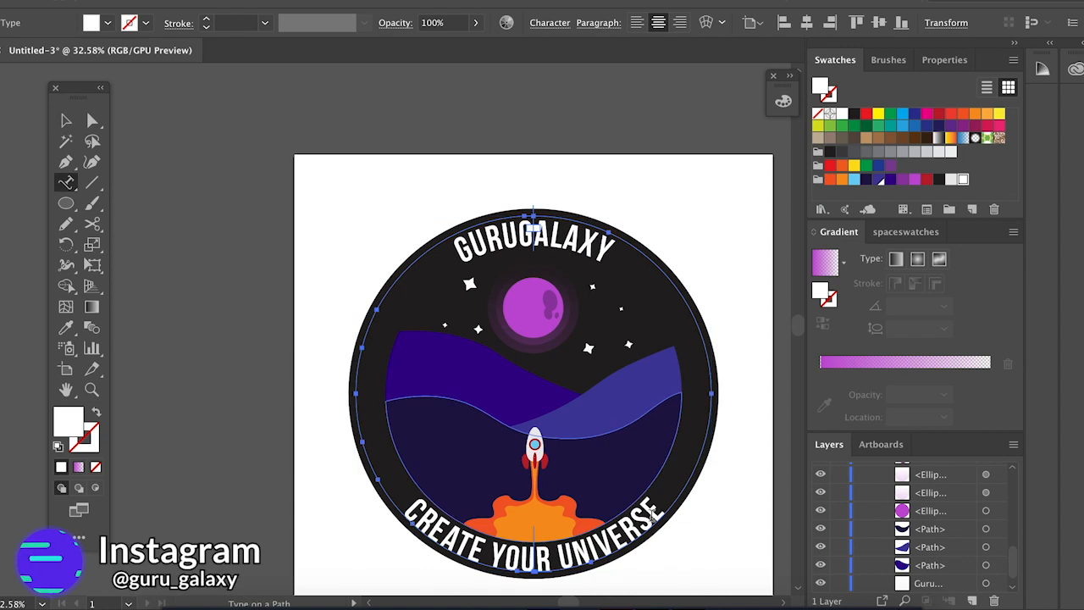
{"action": "left_click_drag", "start_coordinate": [654, 512], "coordinate": [377, 515]}
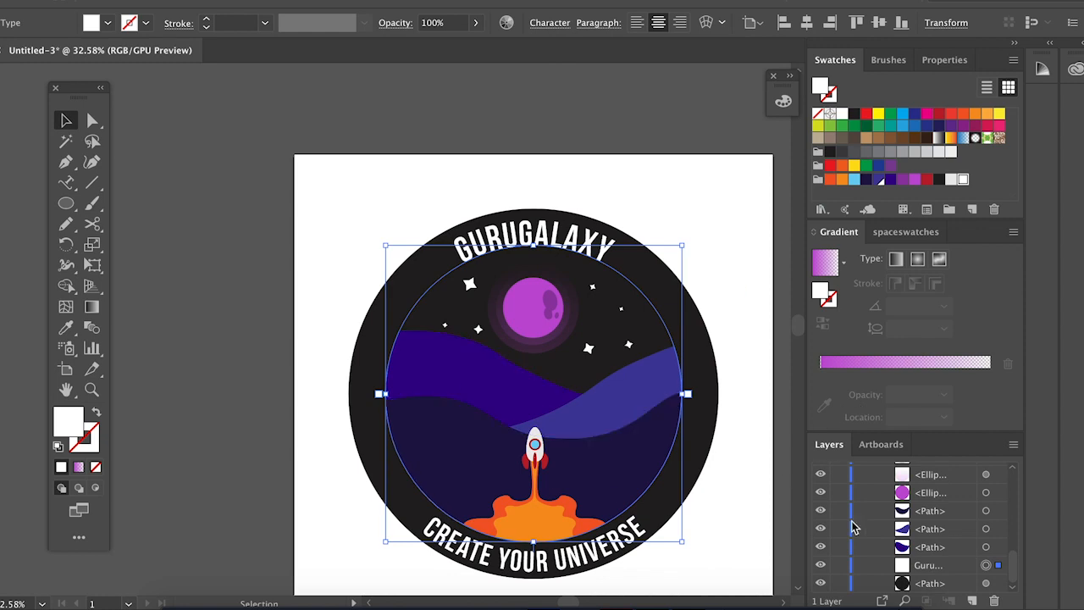
Step: Duplicate the black ring path in place and enlarge the copy proportionally from its centre to run through the middle of the lettering
{"action": "left_click", "coordinate": [944, 584]}
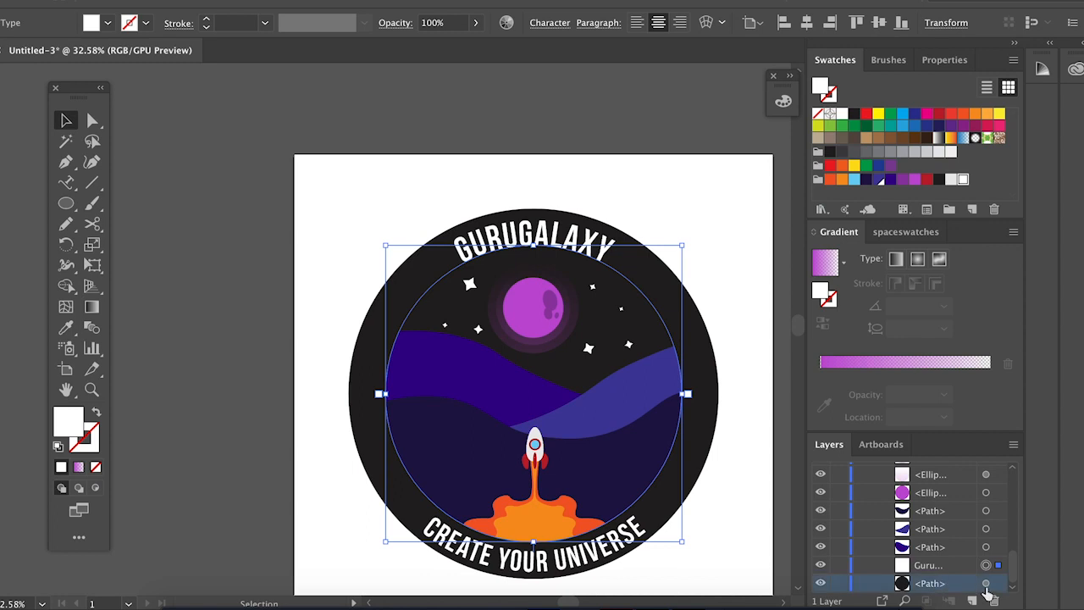
{"action": "left_click", "coordinate": [986, 584]}
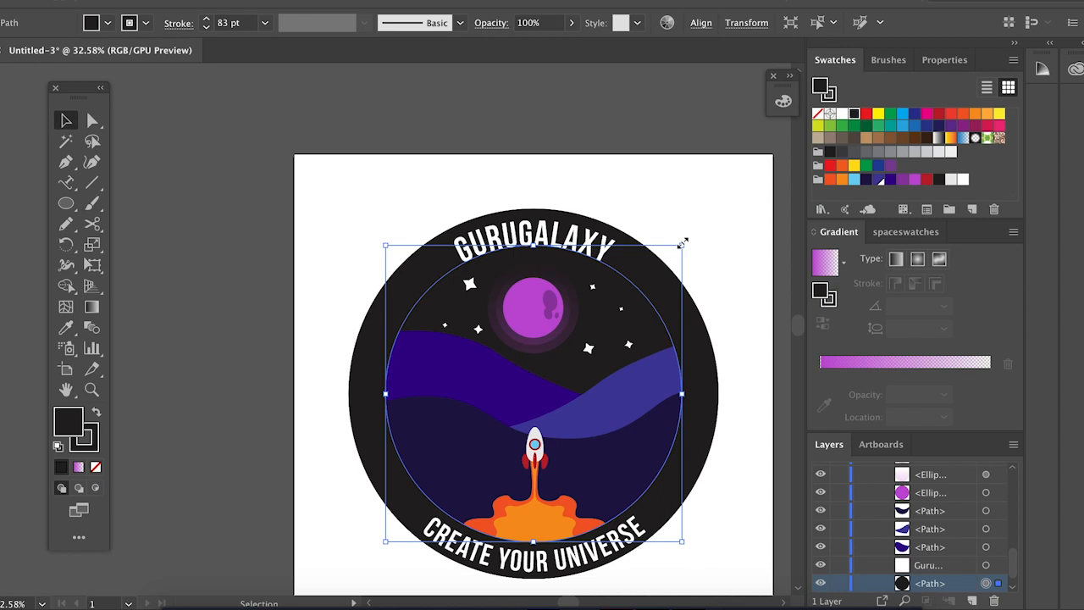
{"action": "left_click_drag", "start_coordinate": [682, 243], "coordinate": [706, 230]}
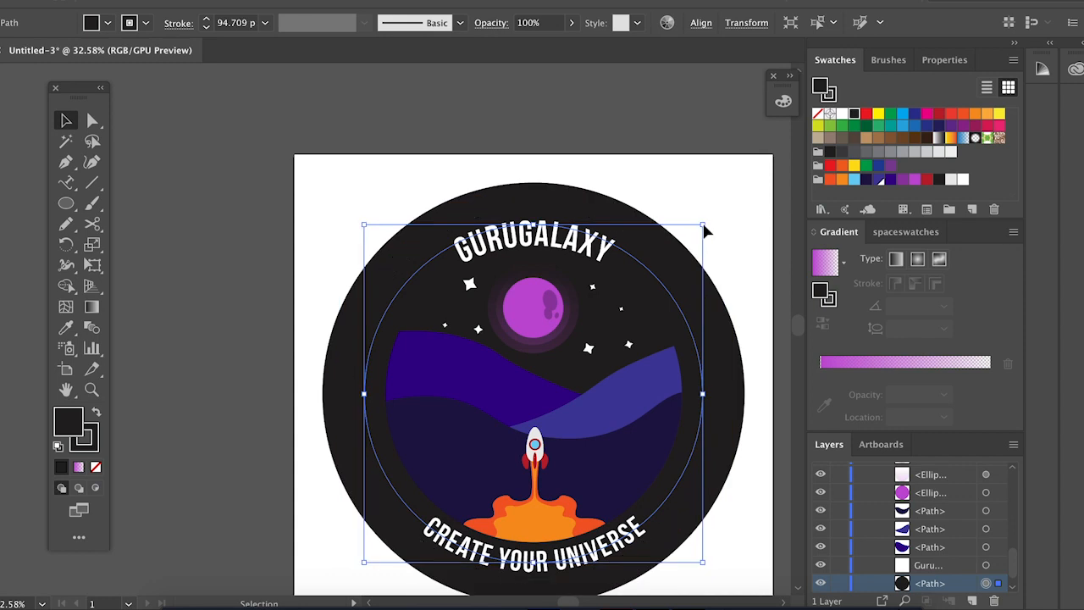
Step: Remove the fill of the enlarged ring copy and give it a white 5 pt stroke
{"action": "left_click", "coordinate": [96, 465]}
{"action": "left_click", "coordinate": [96, 440]}
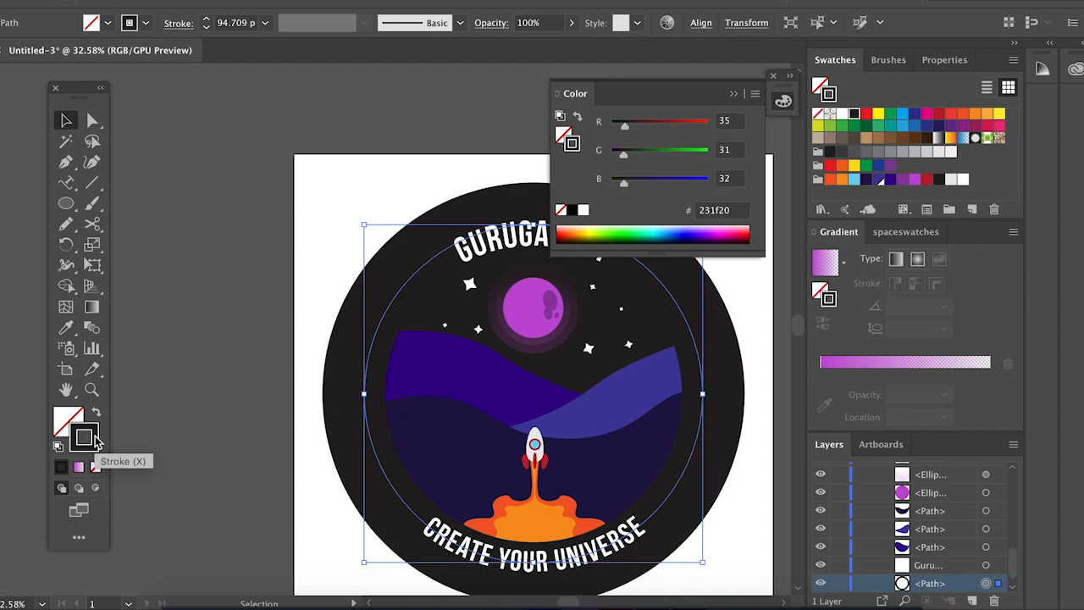
{"action": "left_click", "coordinate": [965, 182]}
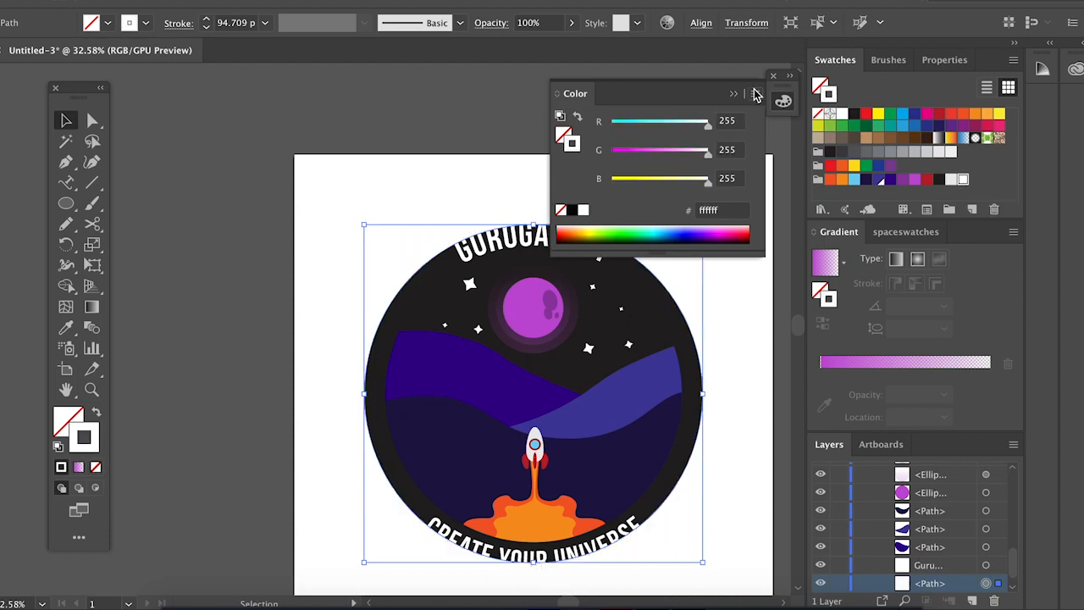
{"action": "left_click", "coordinate": [734, 94]}
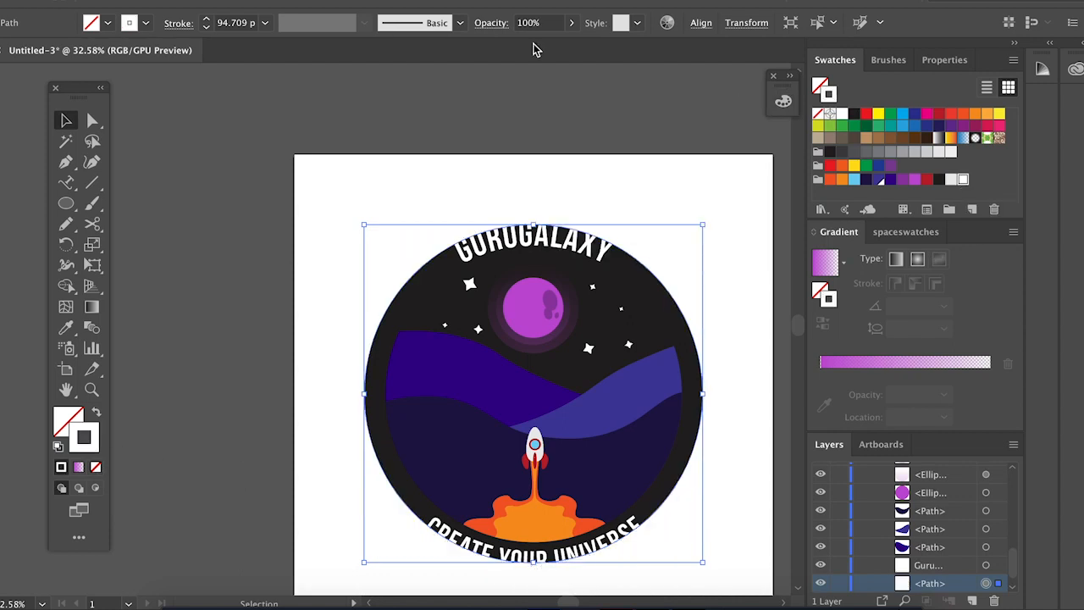
{"action": "left_click", "coordinate": [207, 28]}
{"action": "left_click_drag", "start_coordinate": [246, 23], "coordinate": [186, 25]}
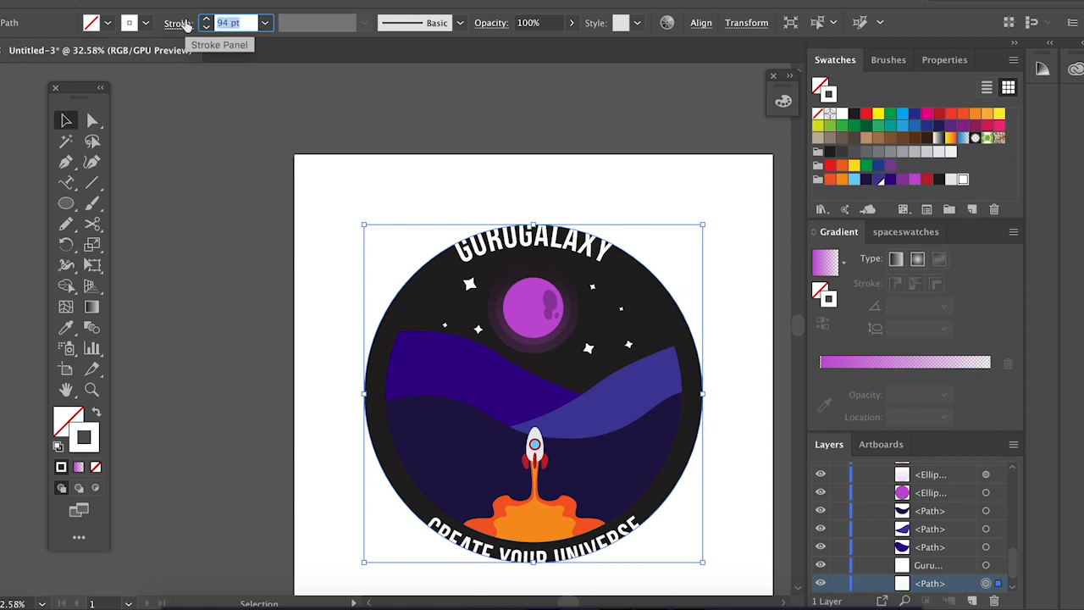
{"action": "type", "text": "5"}
{"action": "key", "text": "Return"}
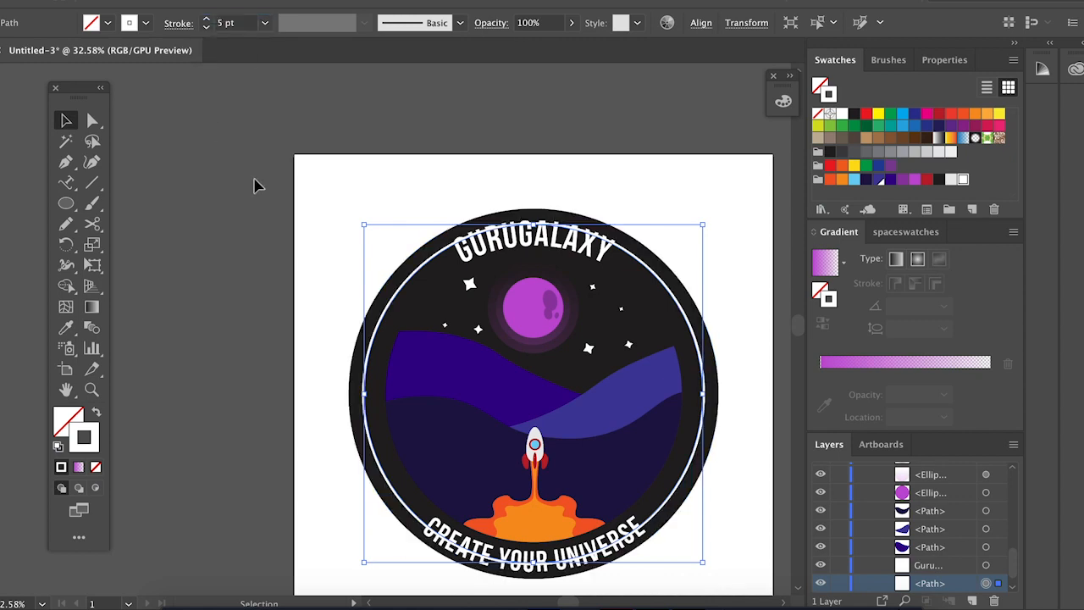
Step: Apply the rough charcoal-style art brush to the white circle and set its stroke weight to 3 pt
{"action": "left_click", "coordinate": [461, 24]}
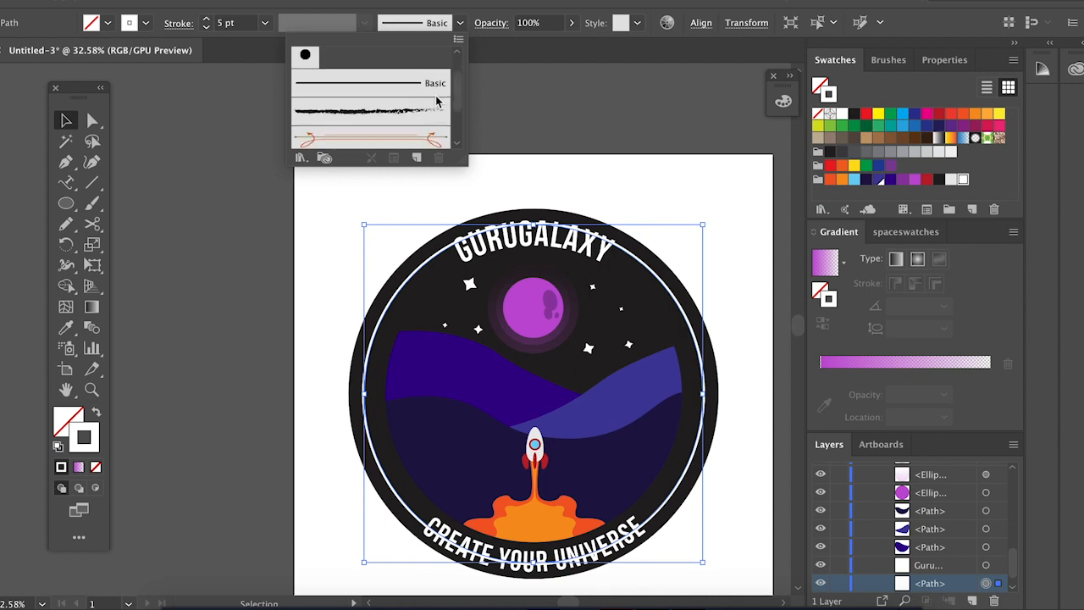
{"action": "left_click", "coordinate": [396, 118]}
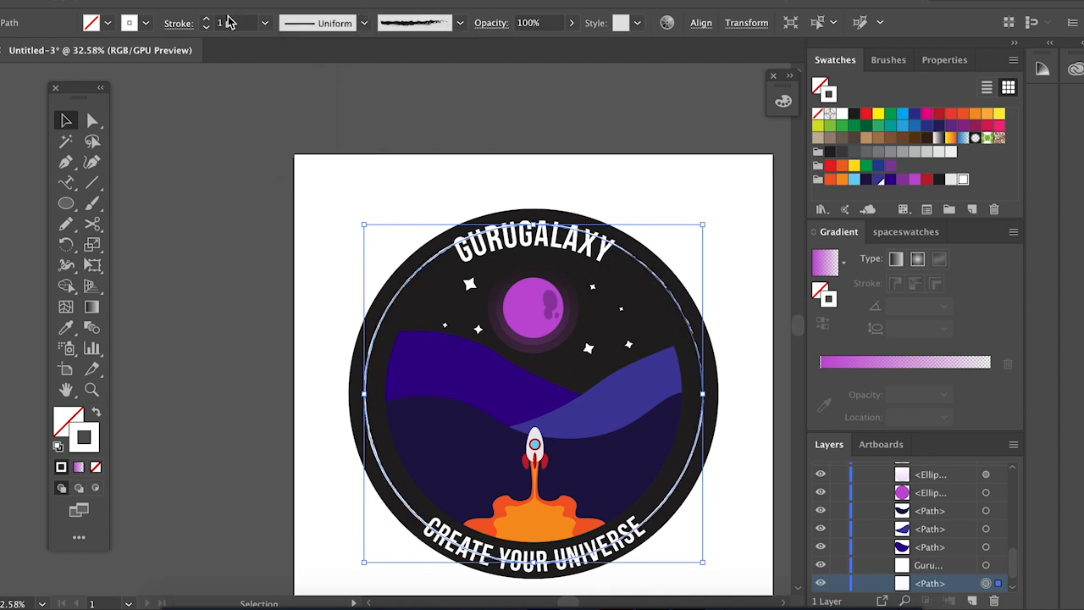
{"action": "left_click", "coordinate": [209, 20]}
{"action": "left_click", "coordinate": [210, 20]}
{"action": "left_click", "coordinate": [209, 21]}
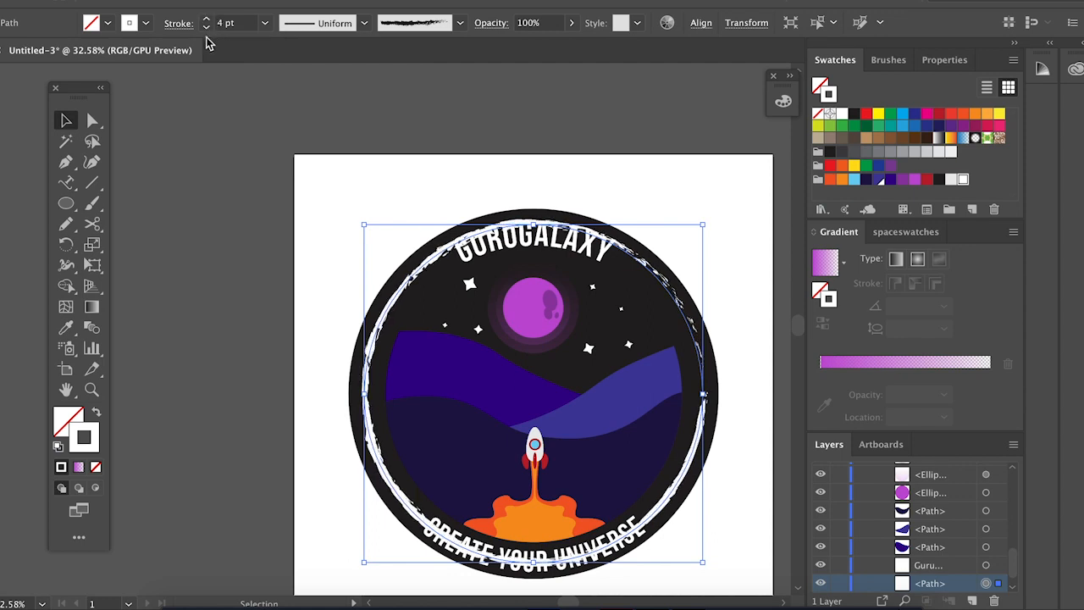
{"action": "left_click", "coordinate": [207, 29]}
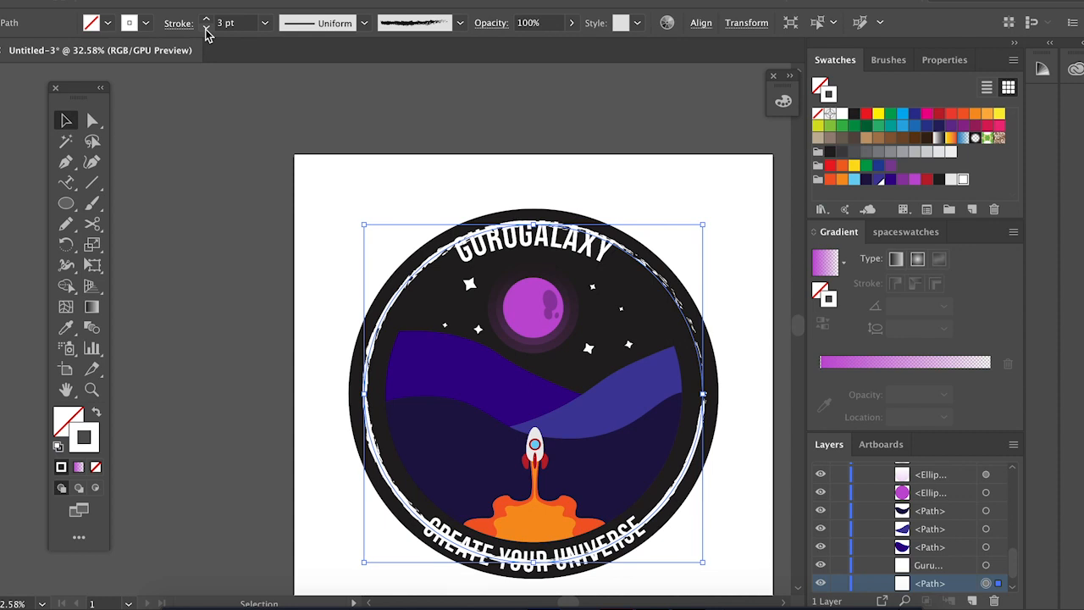
Step: Cut the white brushed circle with the Scissors tool at four points, beside both ends of the upper and lower texts
{"action": "left_click", "coordinate": [92, 225]}
{"action": "left_click", "coordinate": [93, 227]}
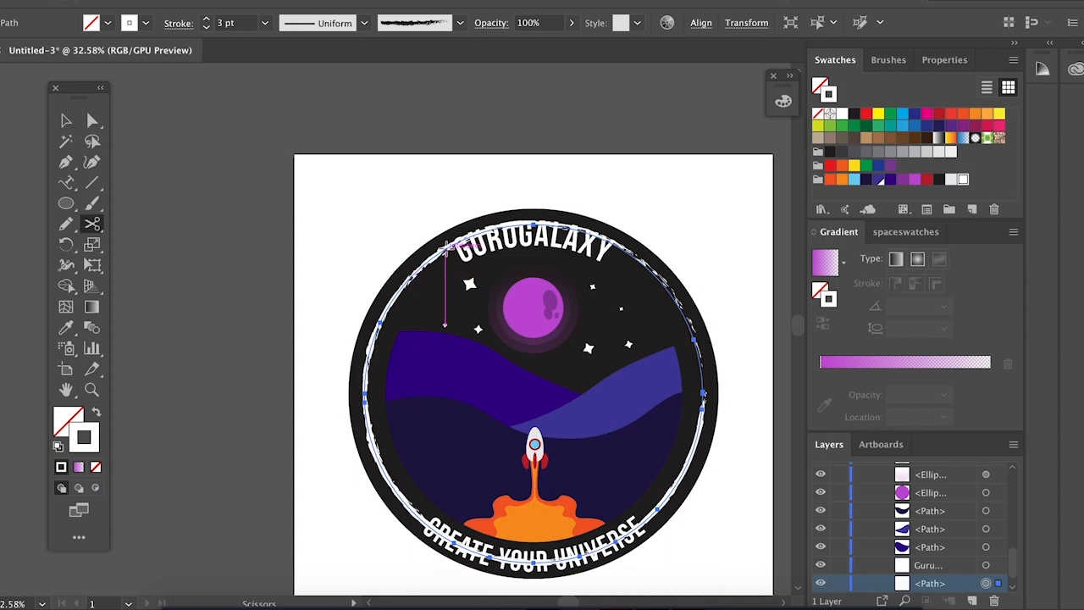
{"action": "left_click", "coordinate": [410, 275]}
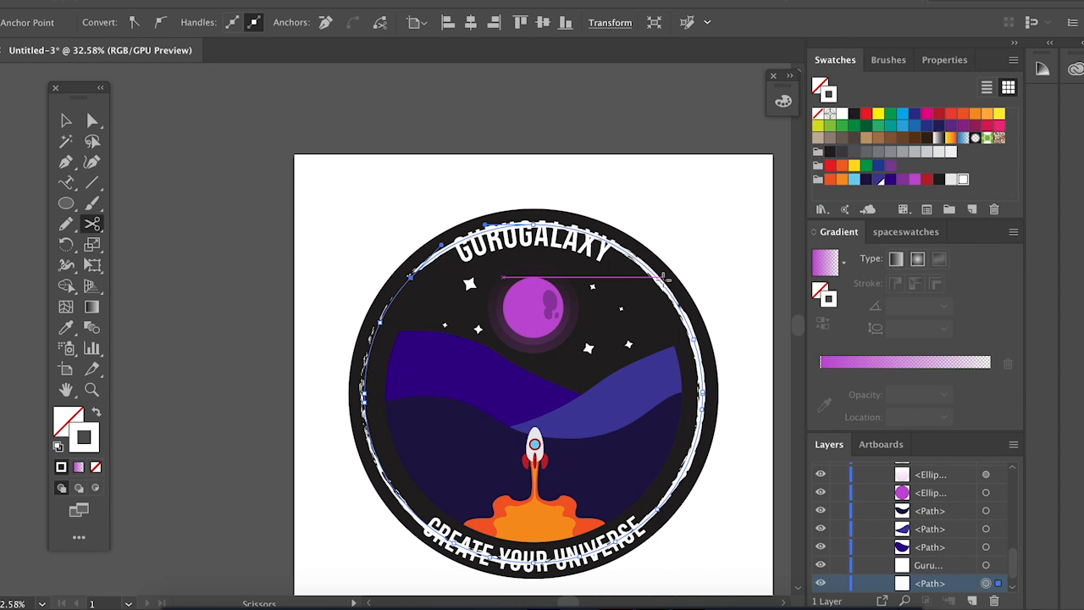
{"action": "left_click", "coordinate": [656, 277]}
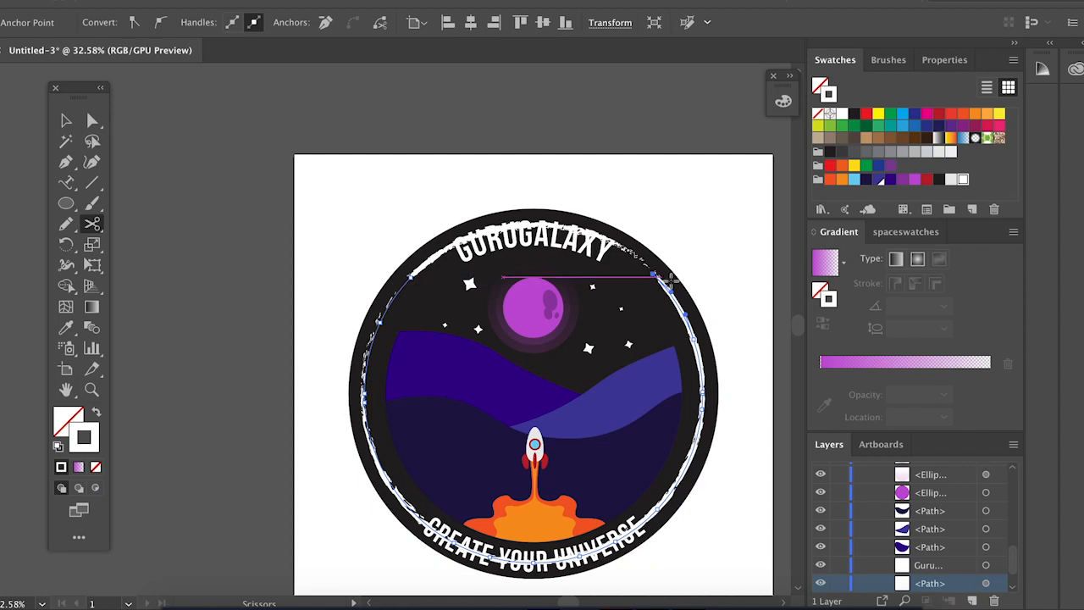
{"action": "left_click", "coordinate": [666, 503]}
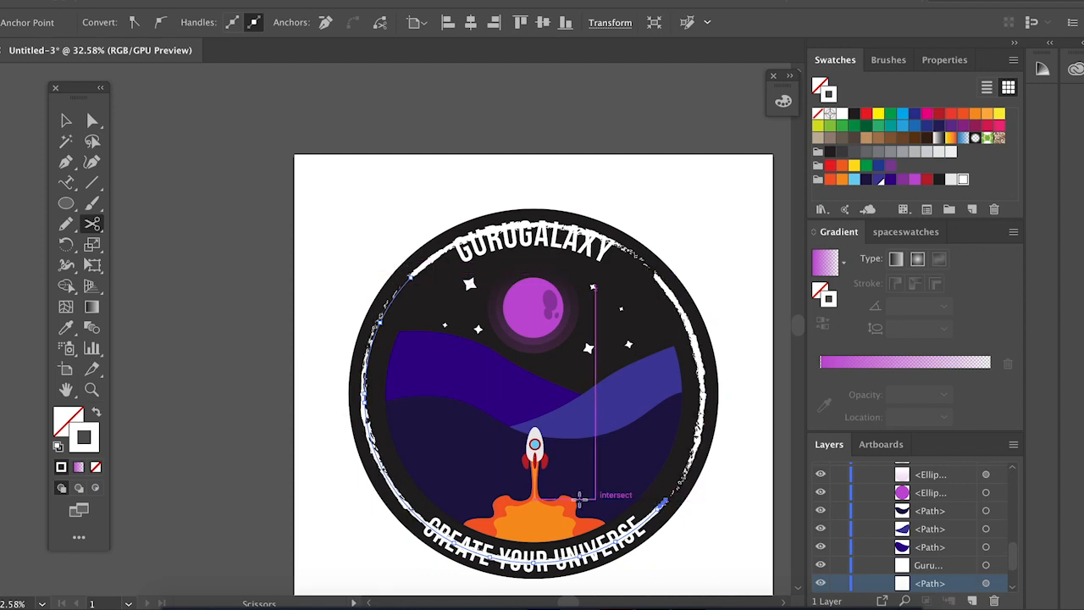
{"action": "left_click", "coordinate": [403, 499]}
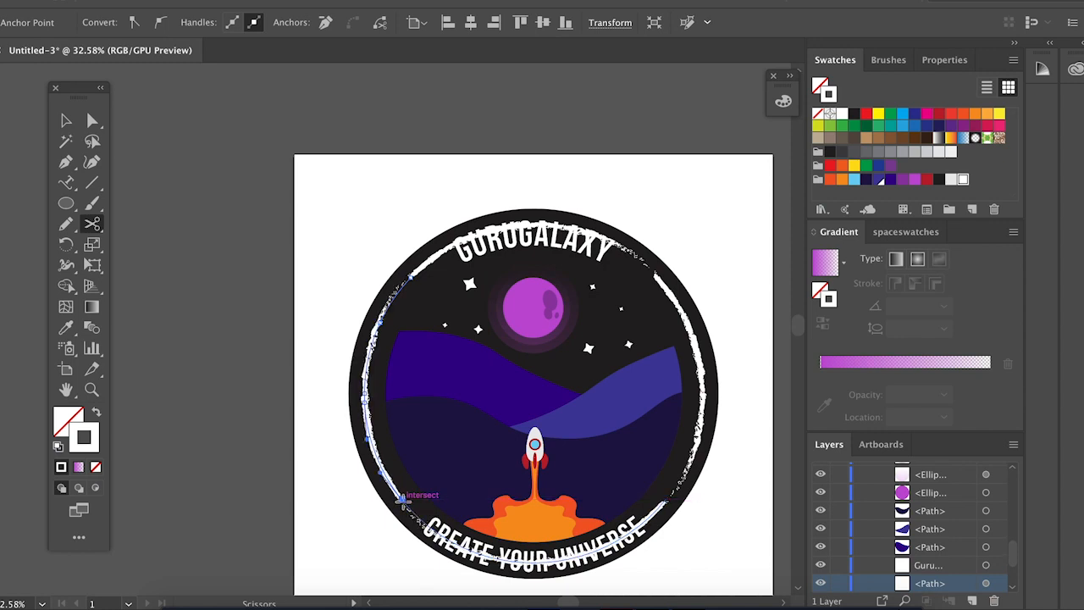
Step: Delete the upper and lower arcs of the cut white circle that cross the two texts
{"action": "left_click", "coordinate": [66, 121]}
{"action": "left_click", "coordinate": [437, 265]}
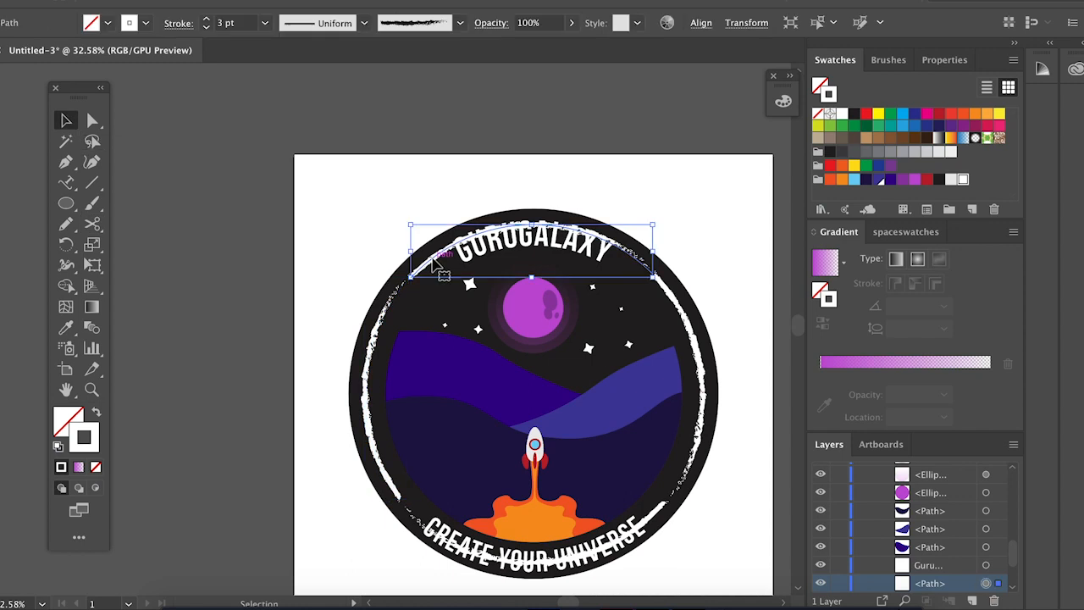
{"action": "key", "text": "Delete"}
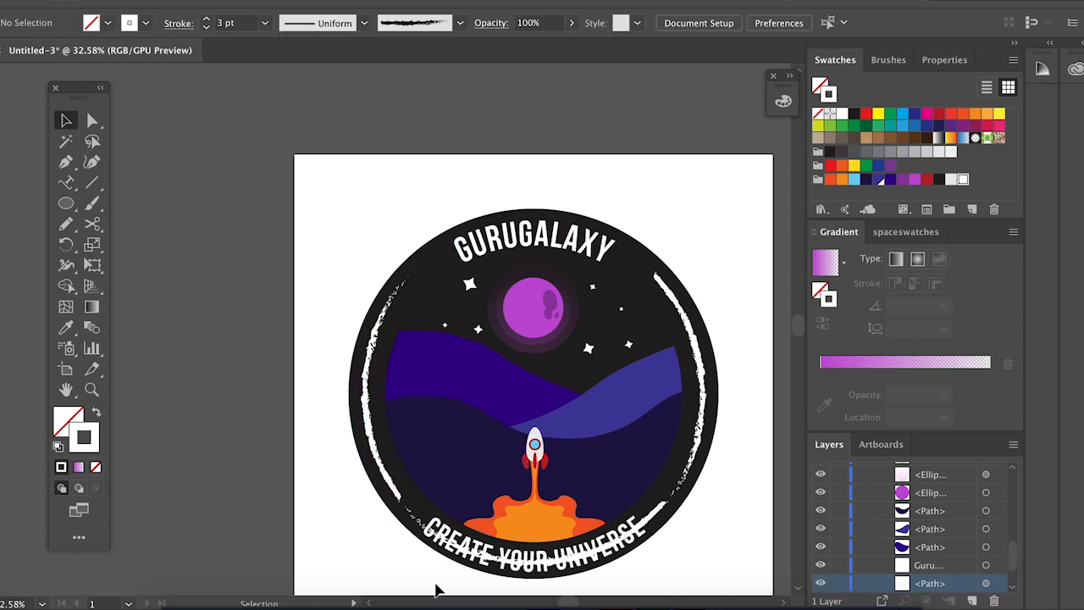
{"action": "left_click", "coordinate": [664, 513]}
{"action": "key", "text": "Delete"}
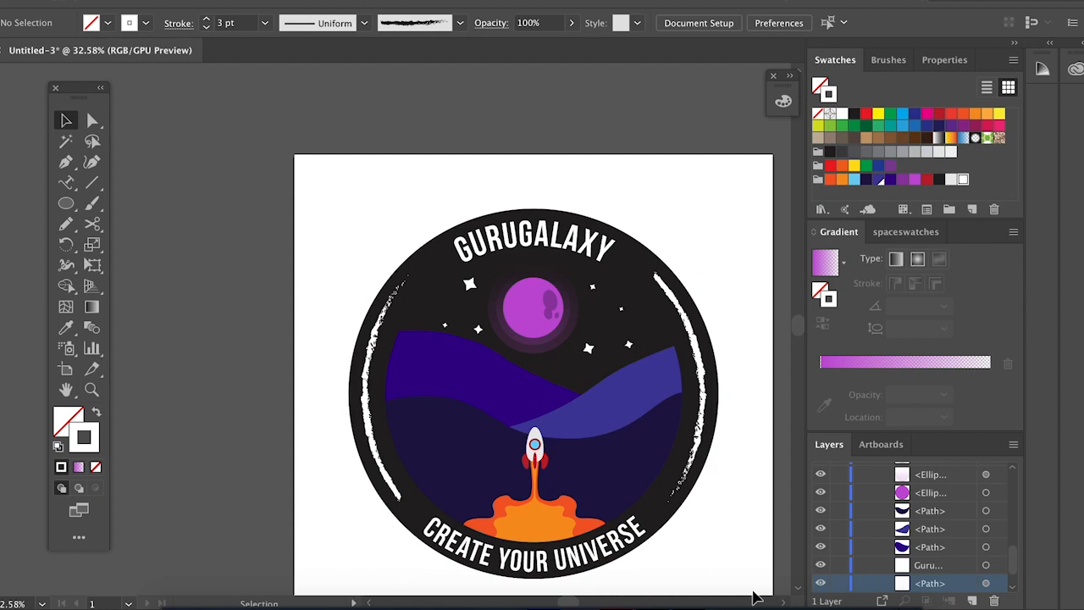